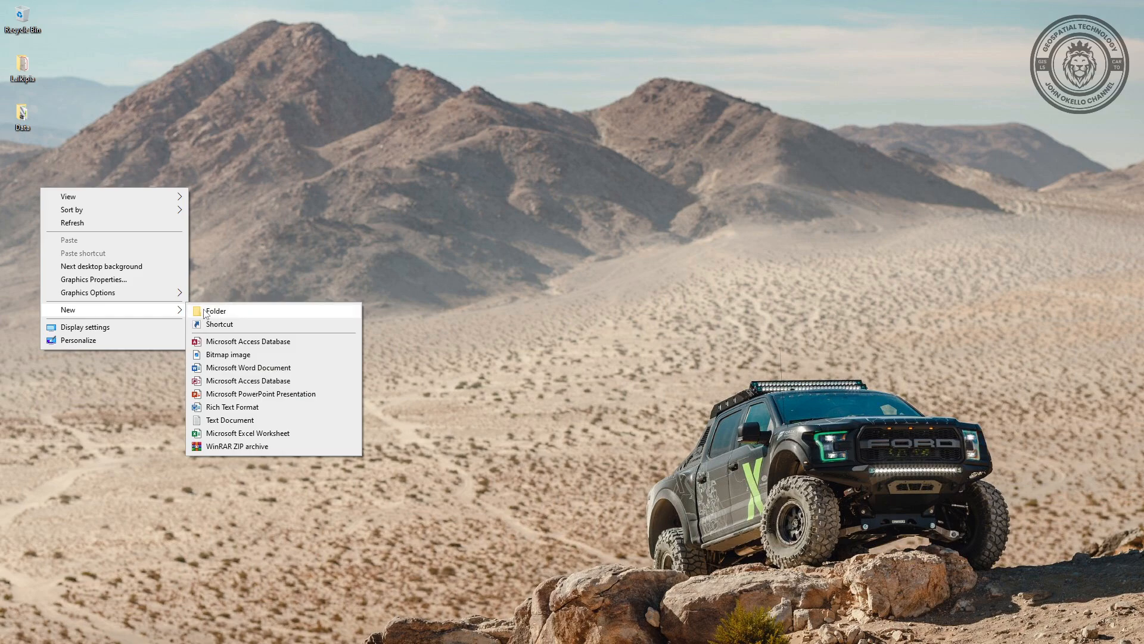
- Create a desktop folder named Digitize and place it with the other desktop icons
left_click(204, 312)
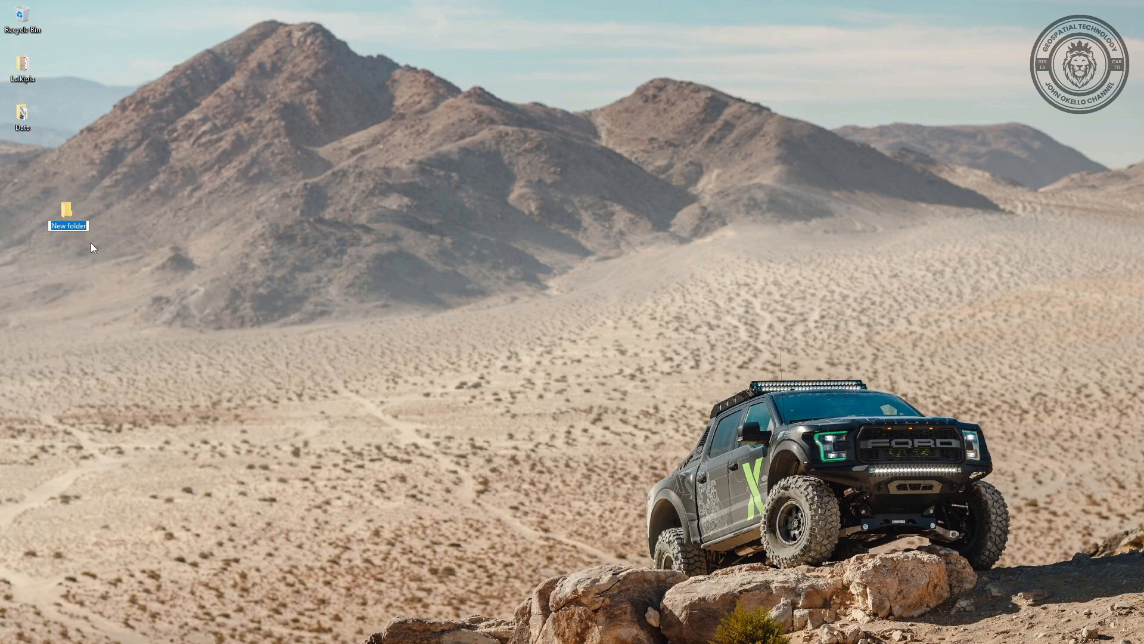
type("Digitize")
key("Return")
left_click_drag(67, 213, 9, 172)
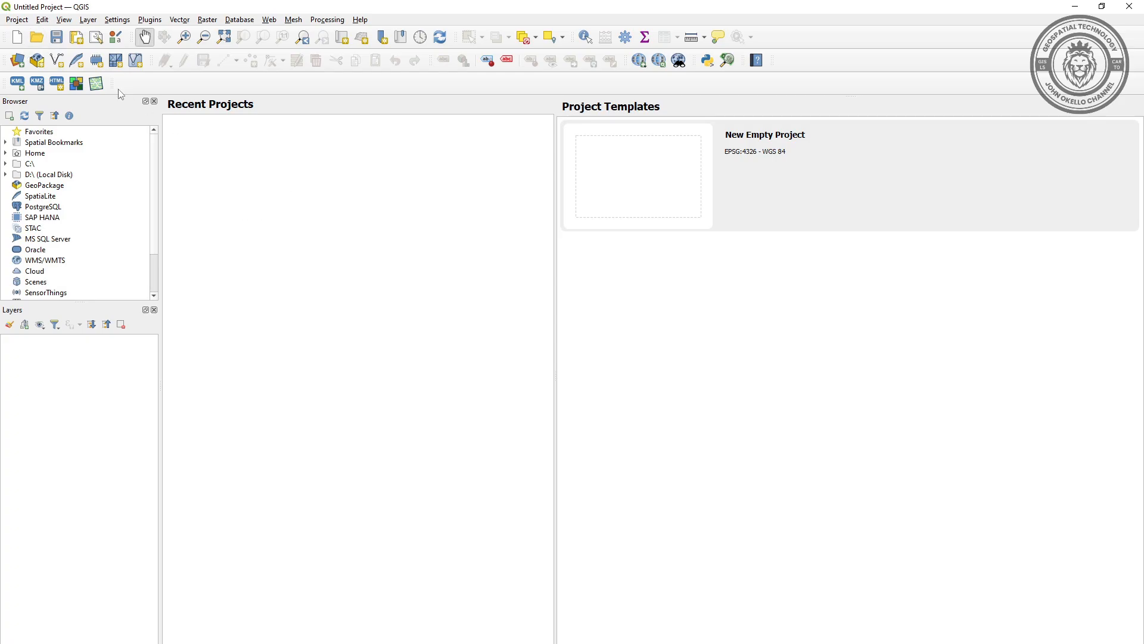
- In QGIS, add the raster 176_23_modified.tif from the desktop's Data folder as a layer
left_click(88, 20)
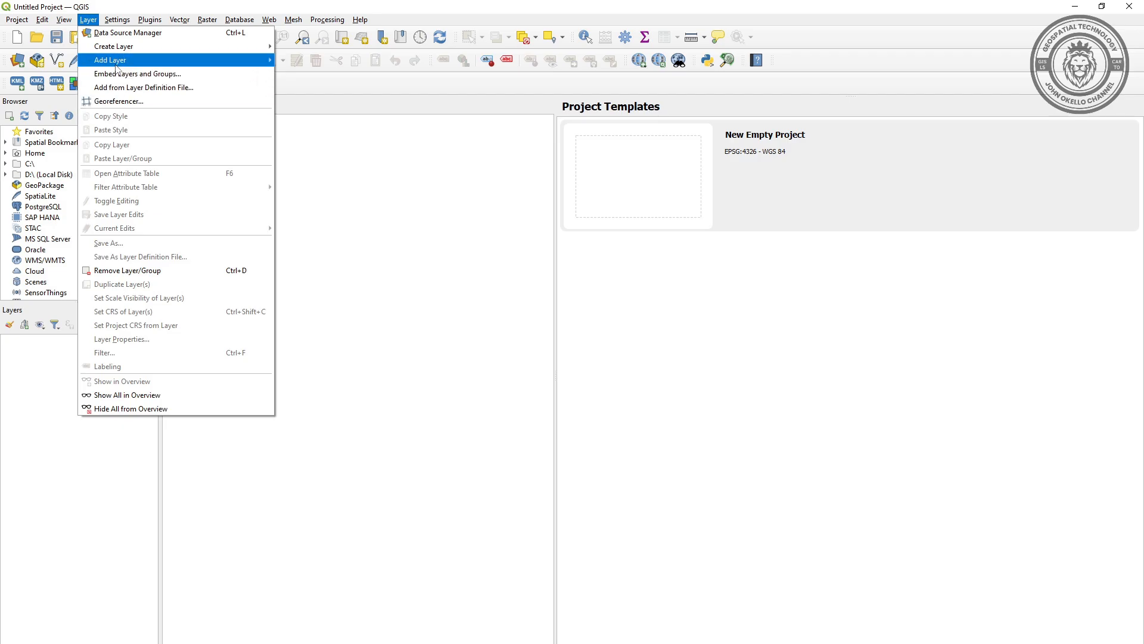
mouse_move(115, 62)
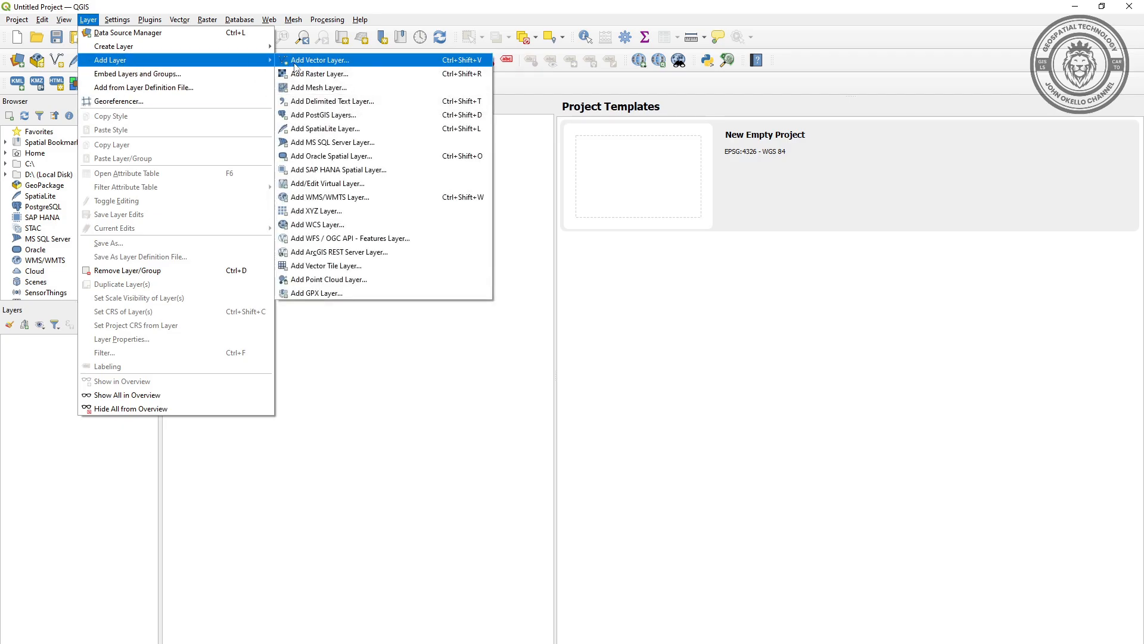
left_click(311, 74)
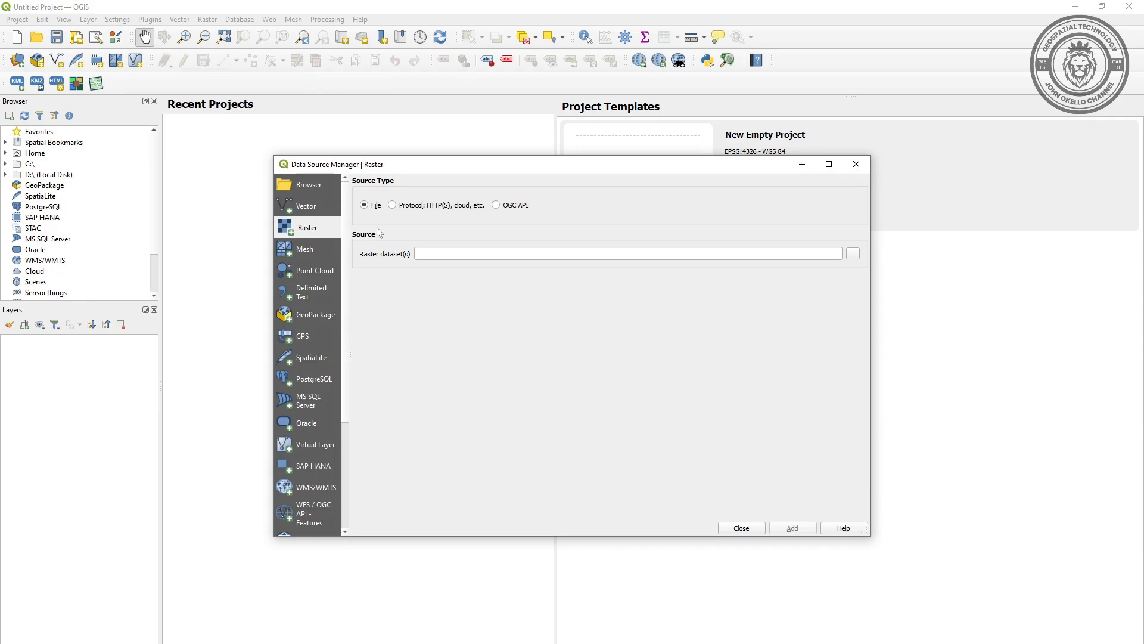
left_click(853, 254)
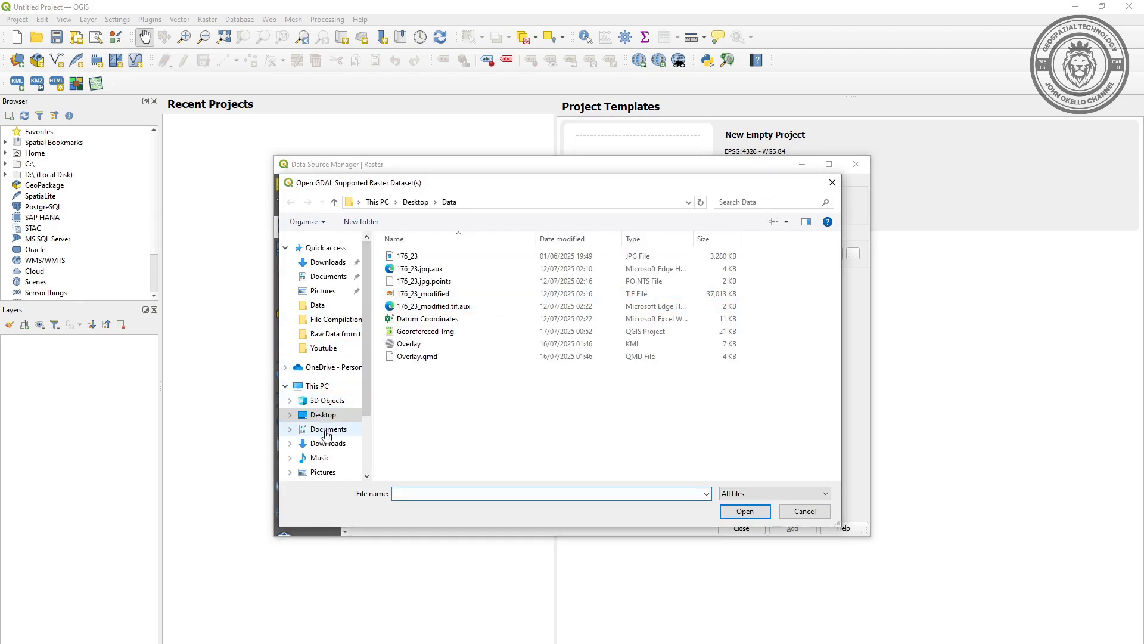
left_click(318, 305)
left_click(418, 294)
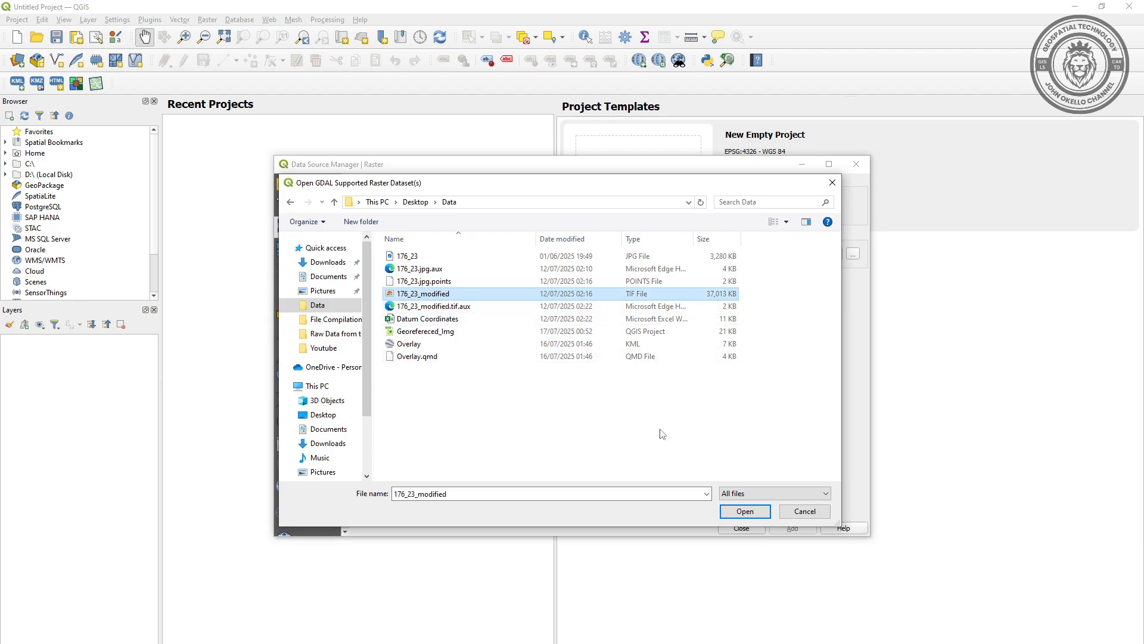
left_click(744, 511)
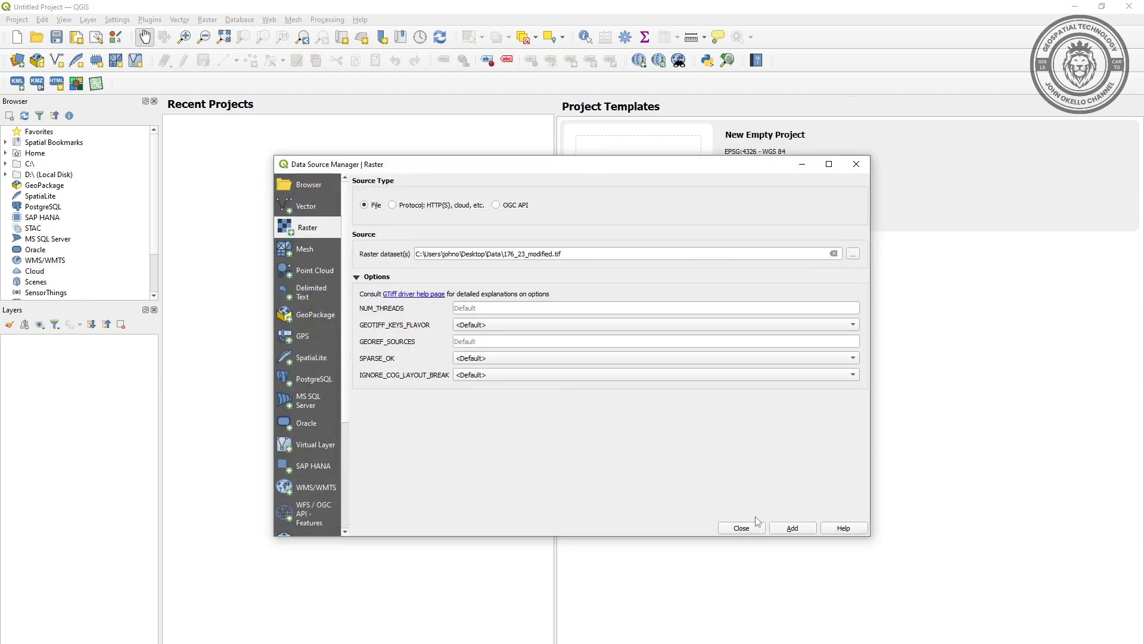
left_click(787, 528)
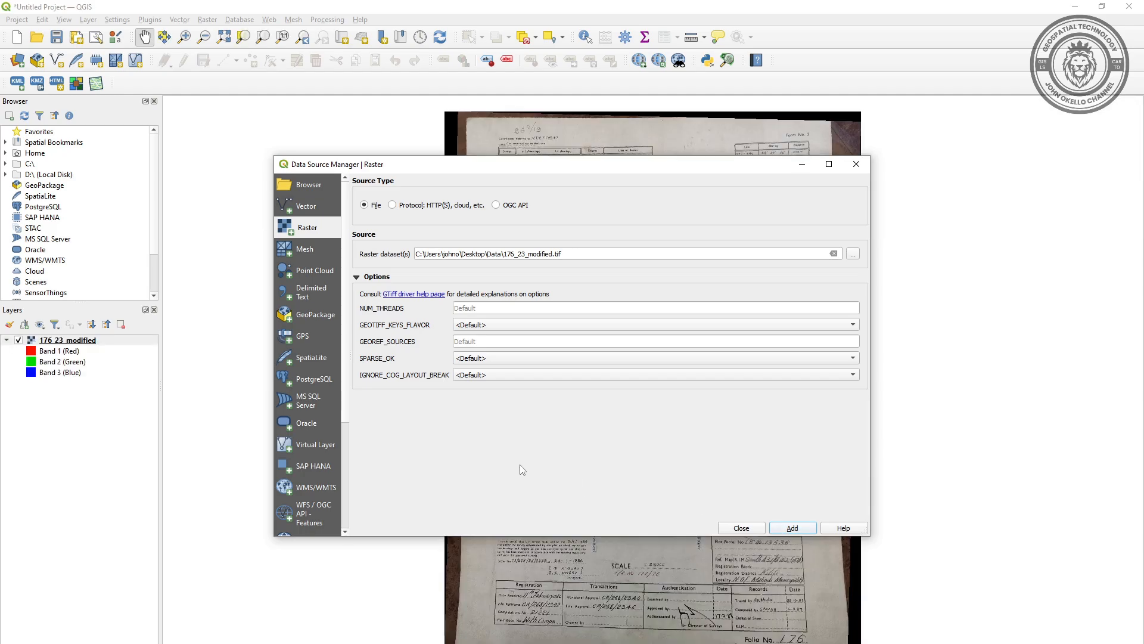
left_click(857, 164)
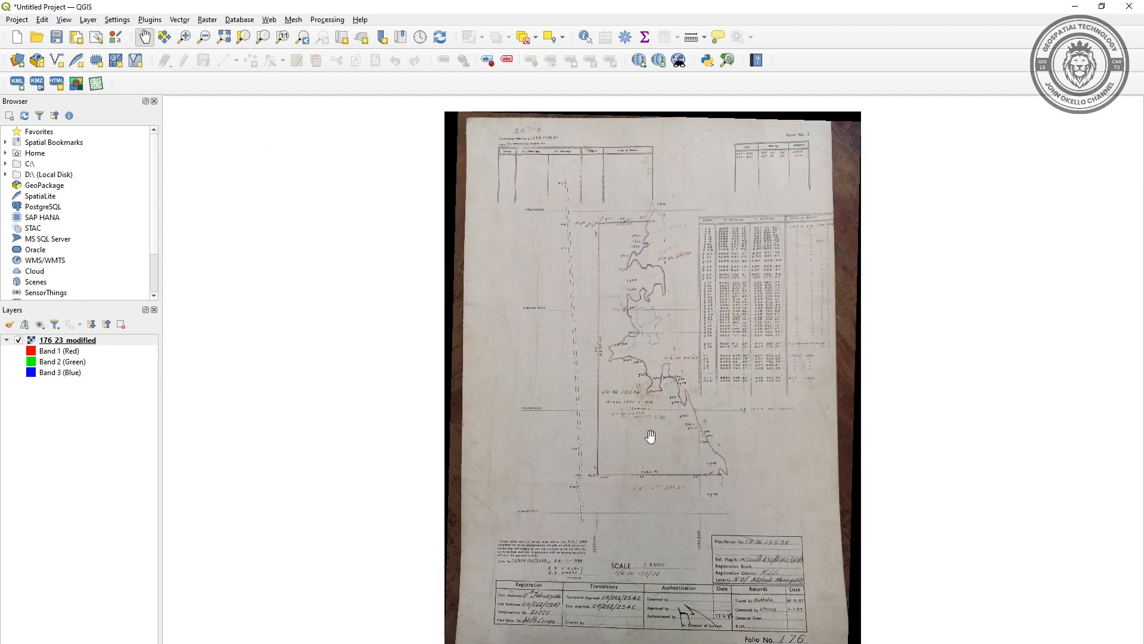
- Examine the scanned survey plan, including the parcel boundary, its beacons and the sheet as a whole
scroll(639, 329, "up", 1)
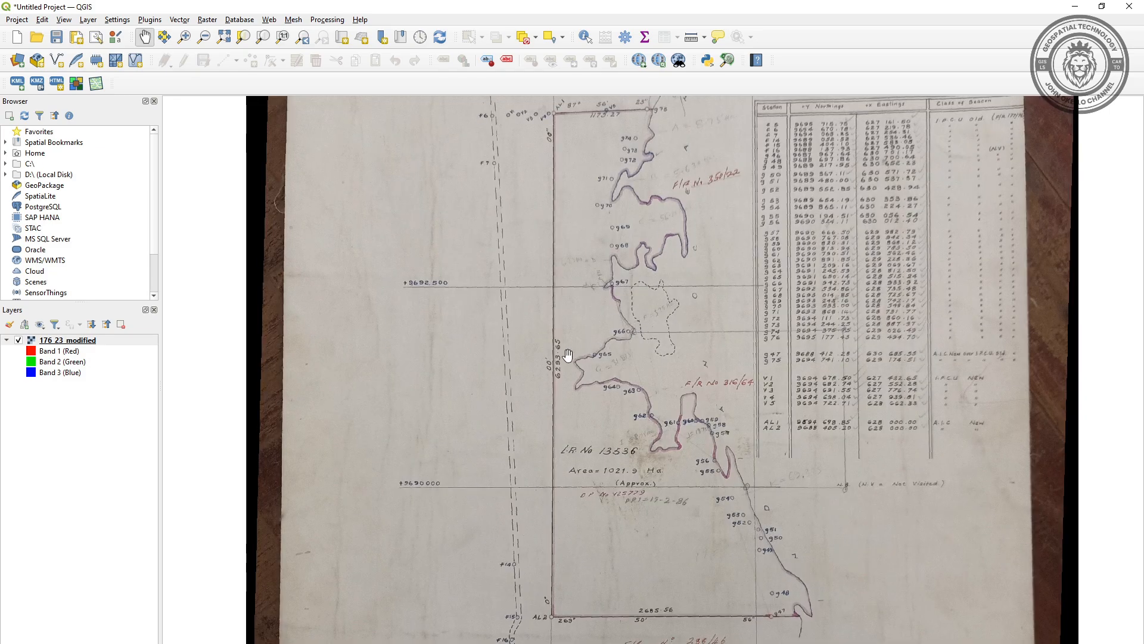
left_click_drag(553, 366, 490, 405)
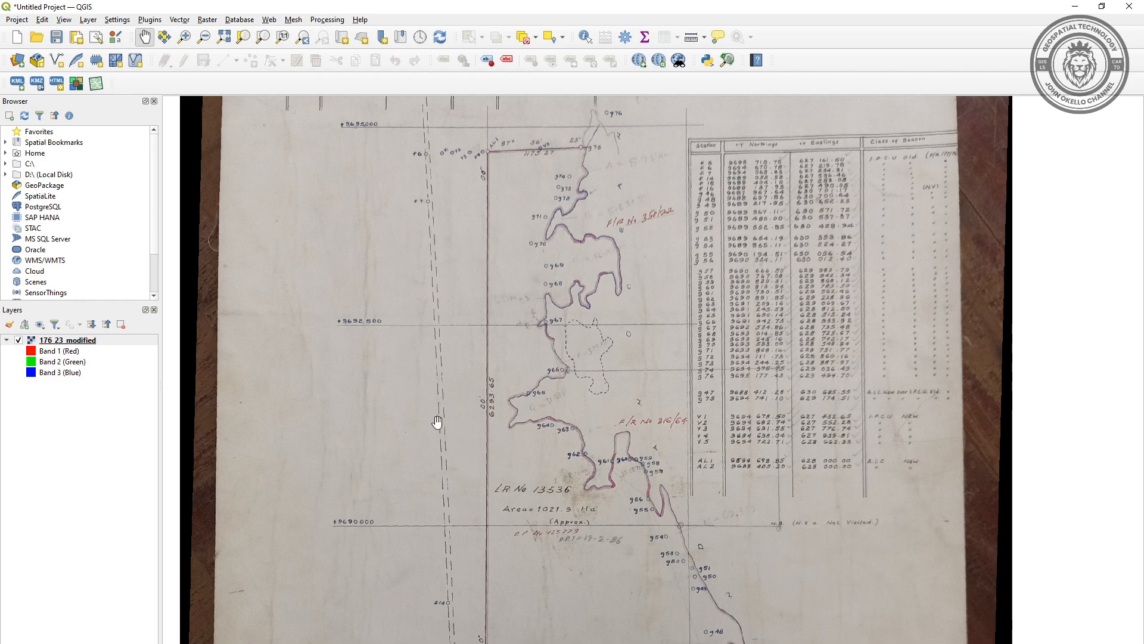
left_click_drag(528, 496, 519, 452)
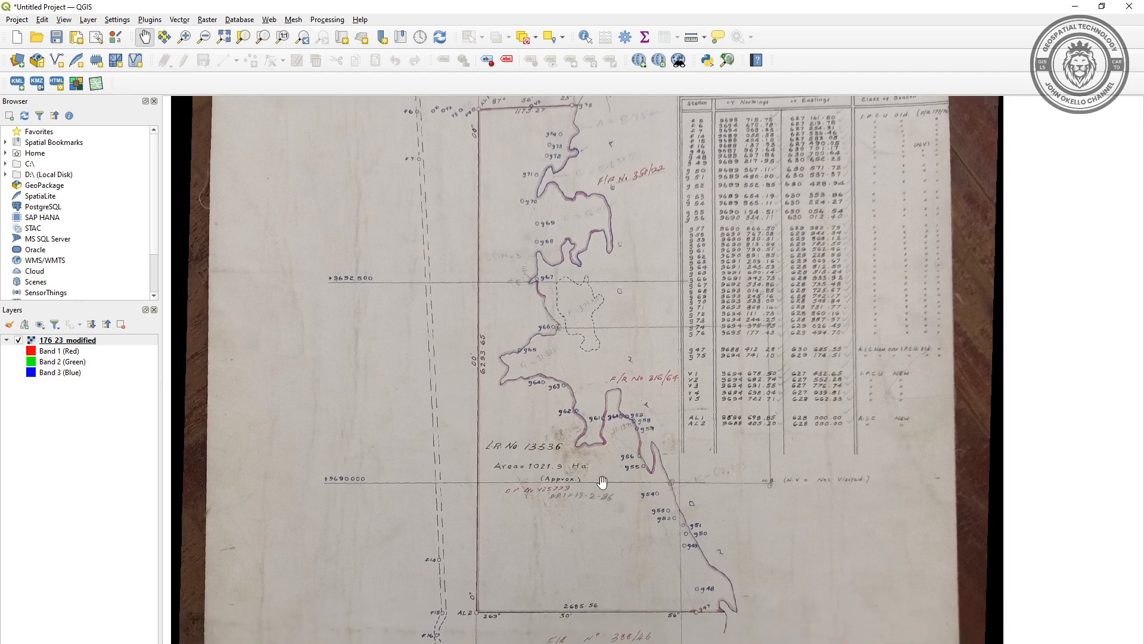
scroll(686, 636, "up", 1)
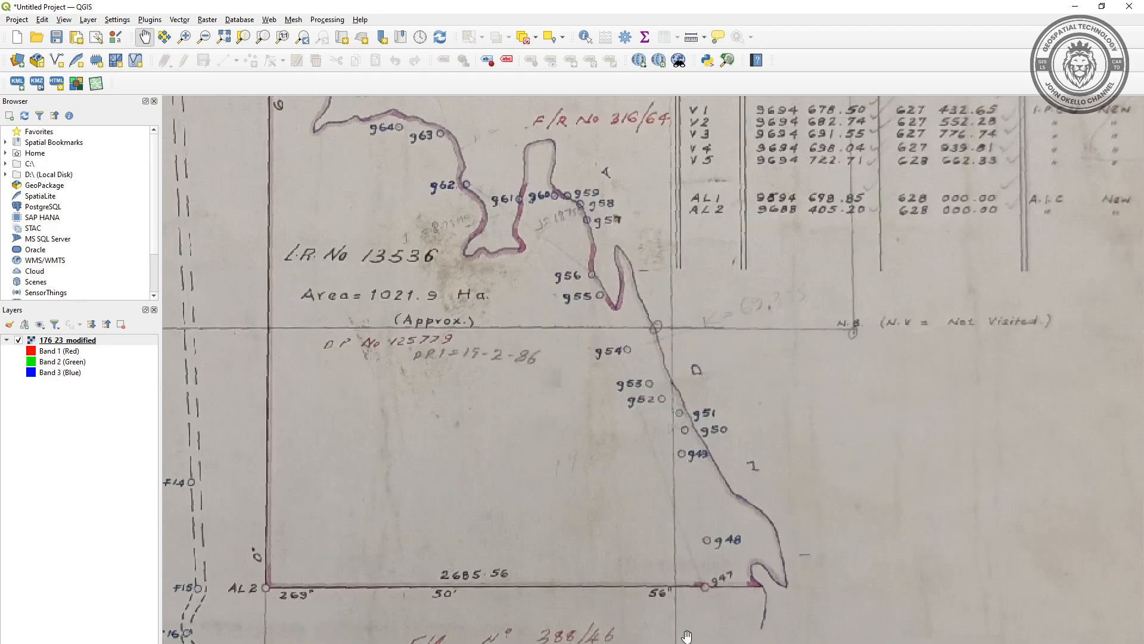
left_click_drag(337, 548, 414, 569)
left_click_drag(467, 416, 473, 536)
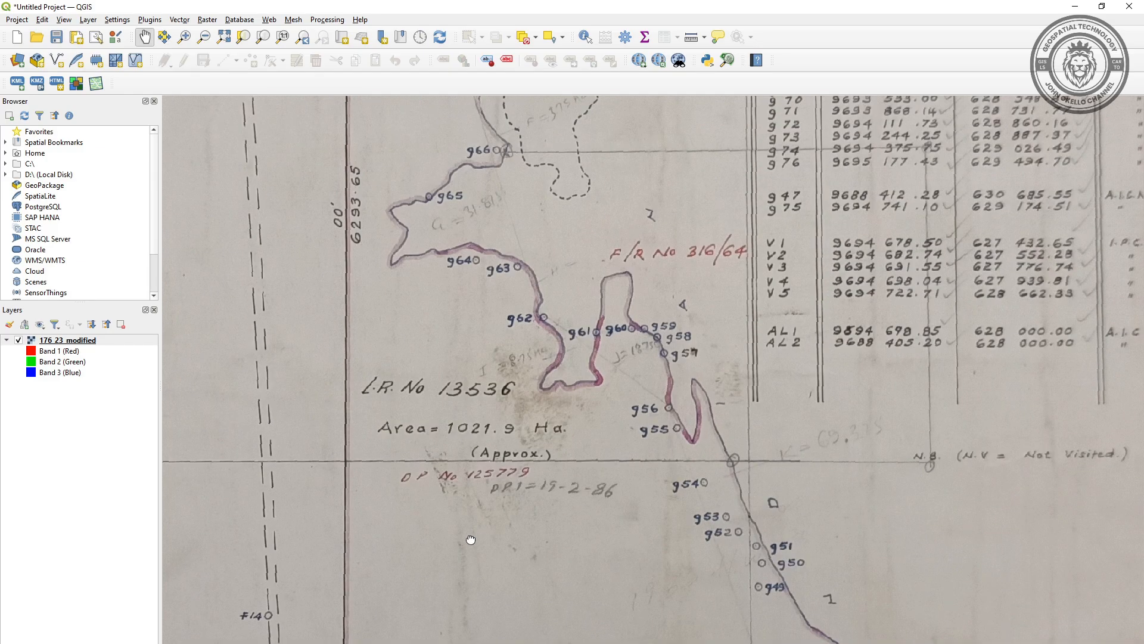
scroll(470, 335, "down", 3)
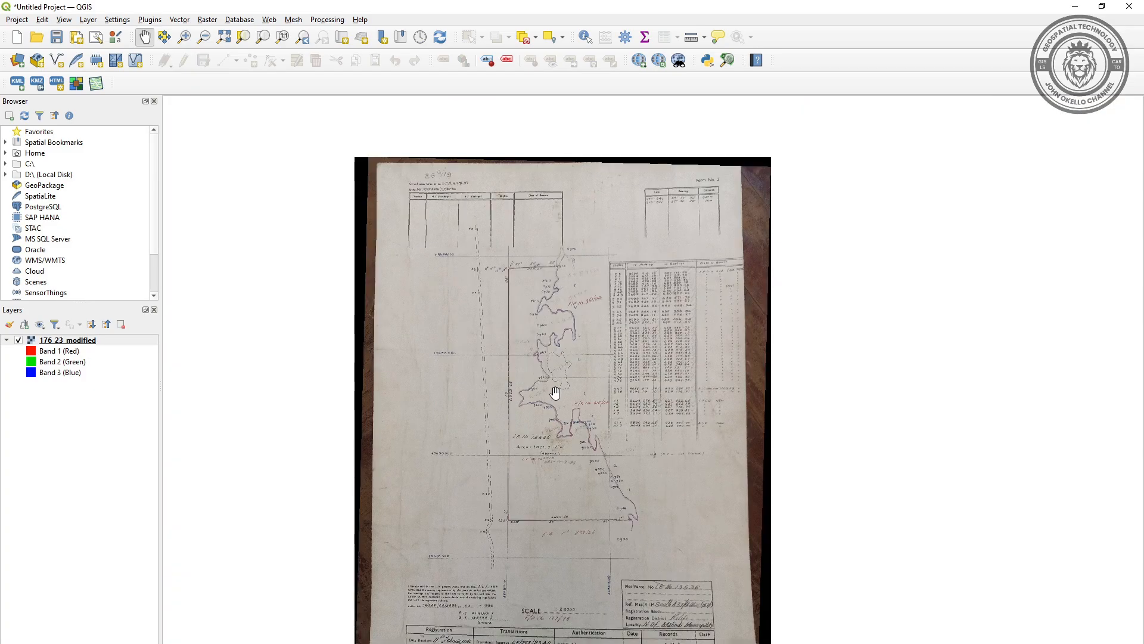
left_click_drag(473, 412, 485, 320)
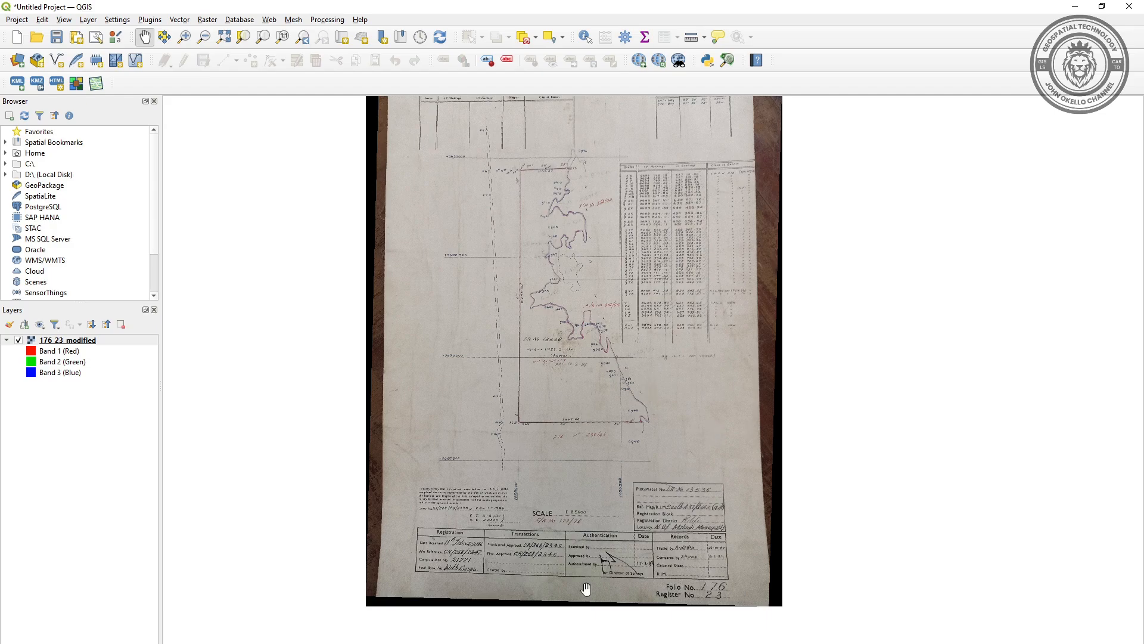
left_click_drag(517, 441, 512, 461)
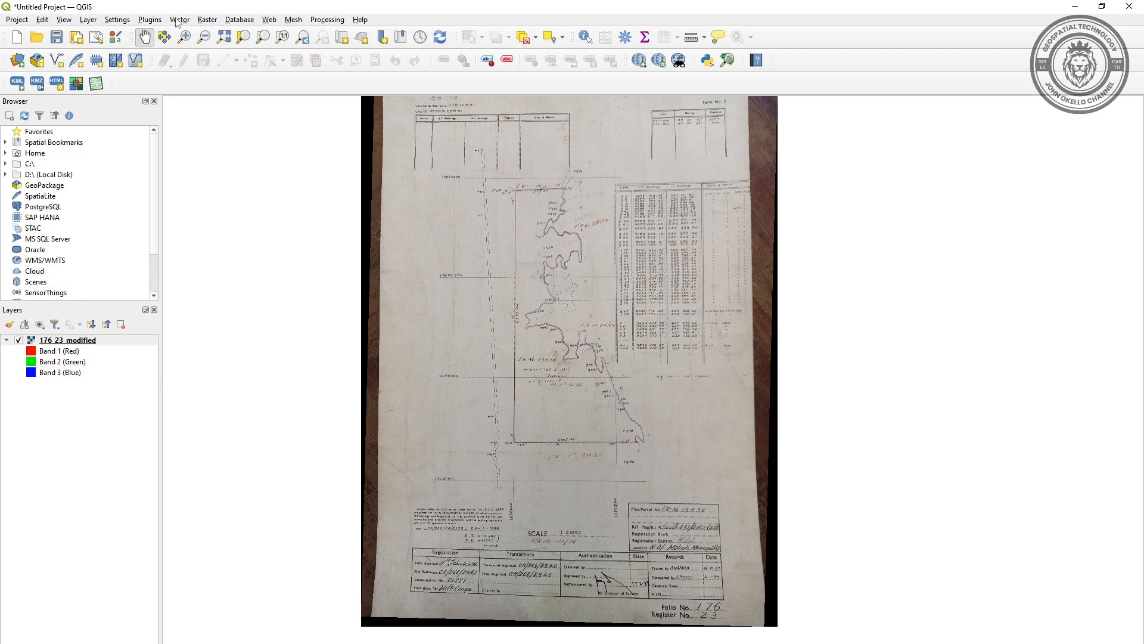
- Add the OSM Standard basemap from QuickMapServices
left_click(269, 20)
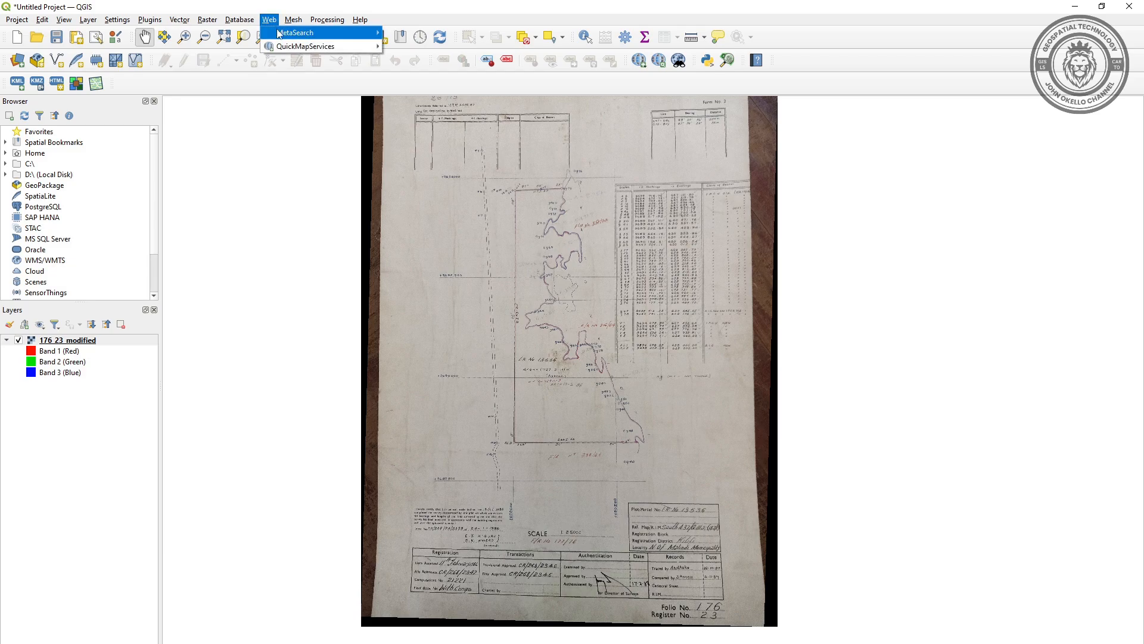
mouse_move(290, 37)
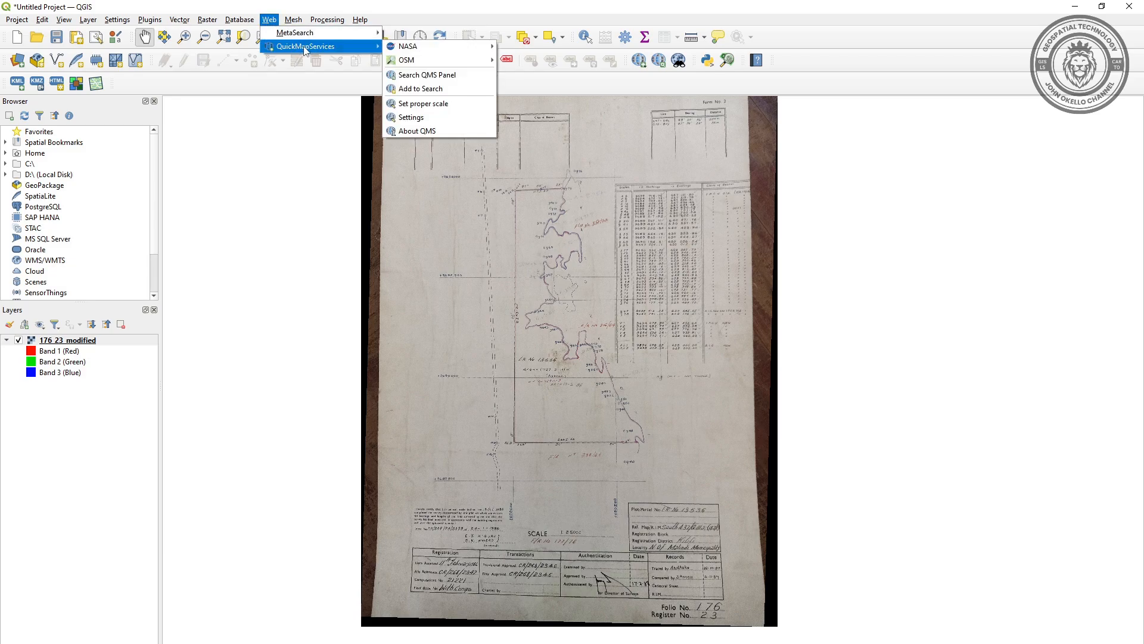
mouse_move(409, 62)
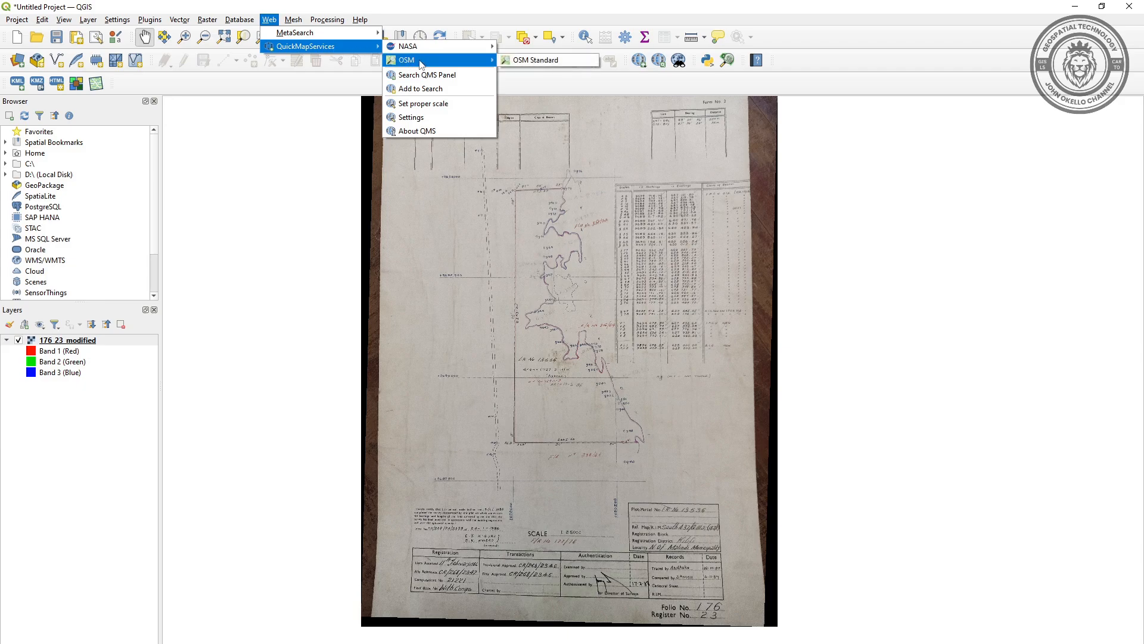
left_click(522, 61)
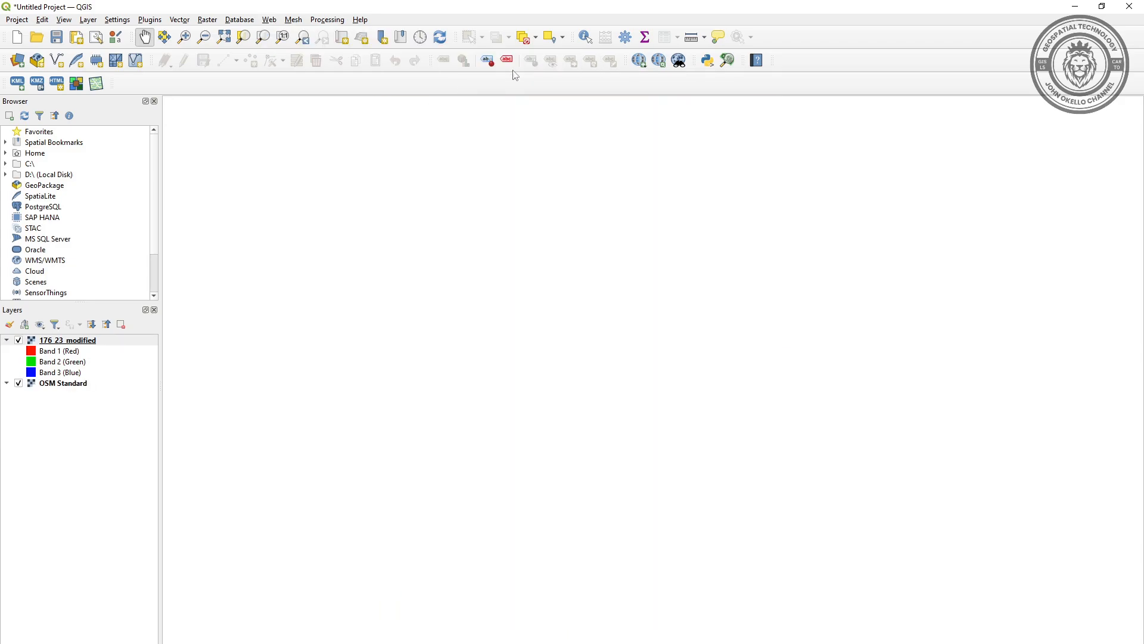
left_click(271, 21)
mouse_move(294, 49)
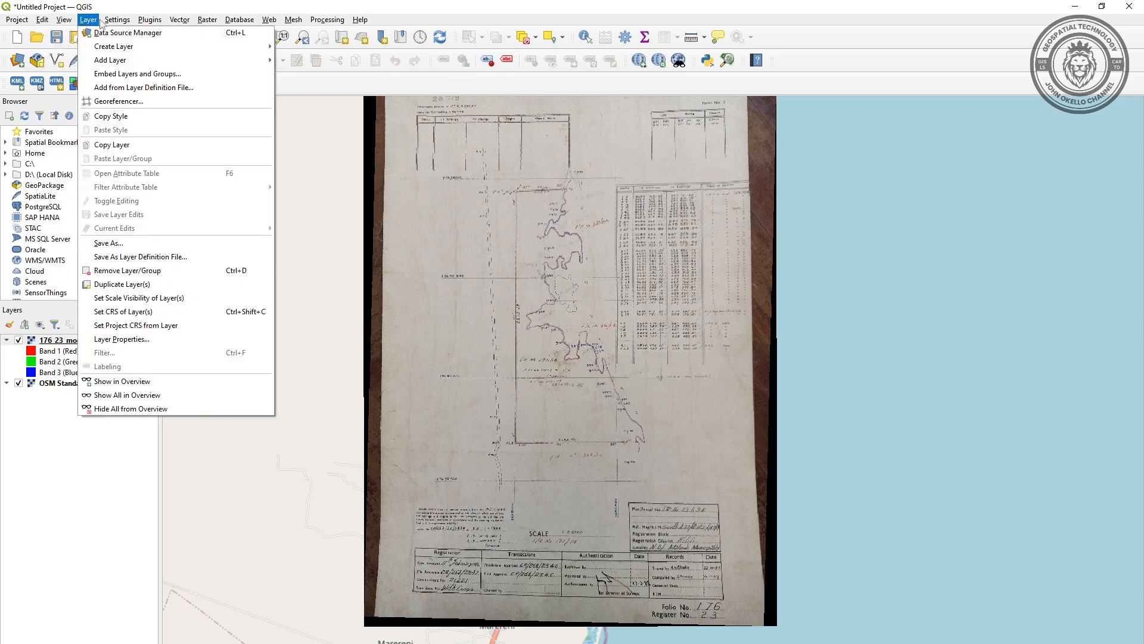
- Search all available plugins for "quickmap" to locate QuickMapServices, and close the plugin manager
left_click(148, 20)
left_click(148, 20)
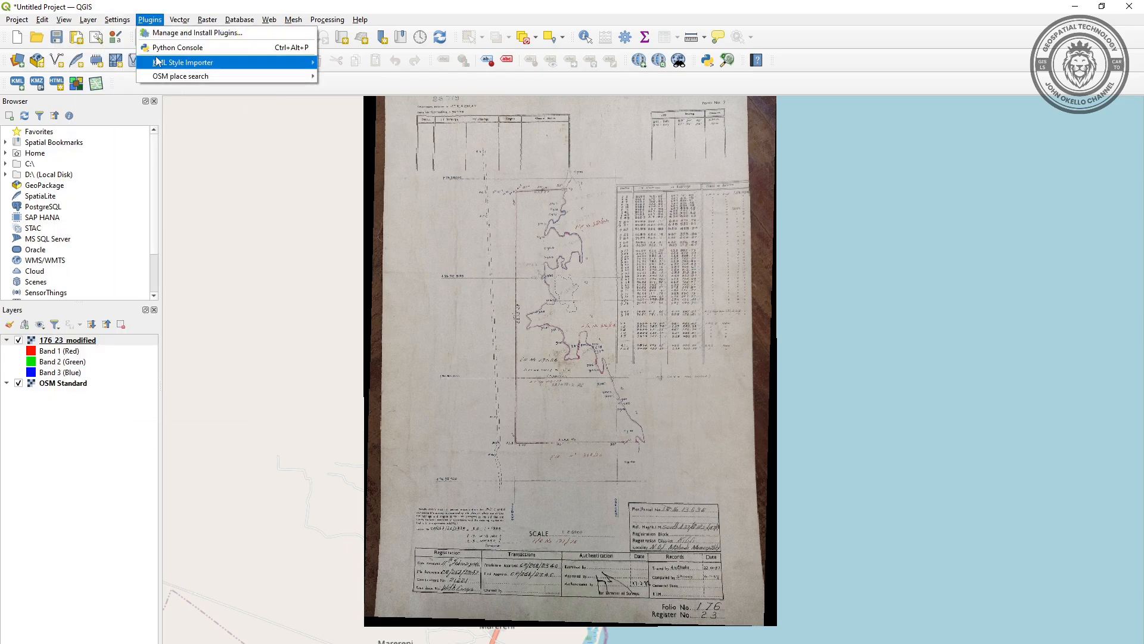
mouse_move(177, 78)
left_click(182, 35)
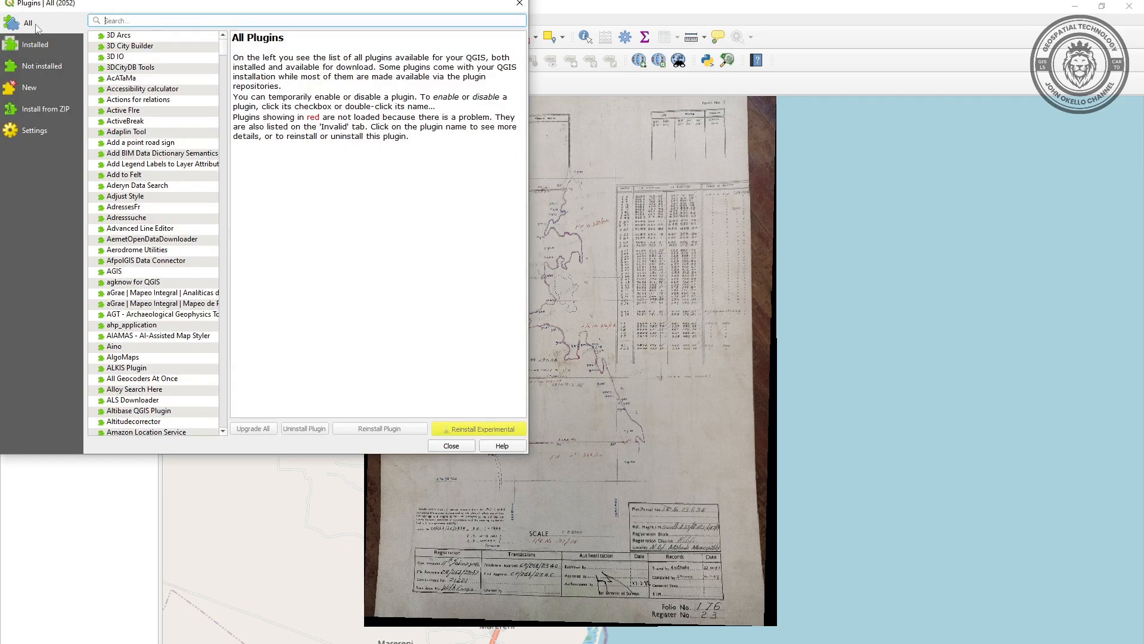
left_click(134, 20)
type("quick")
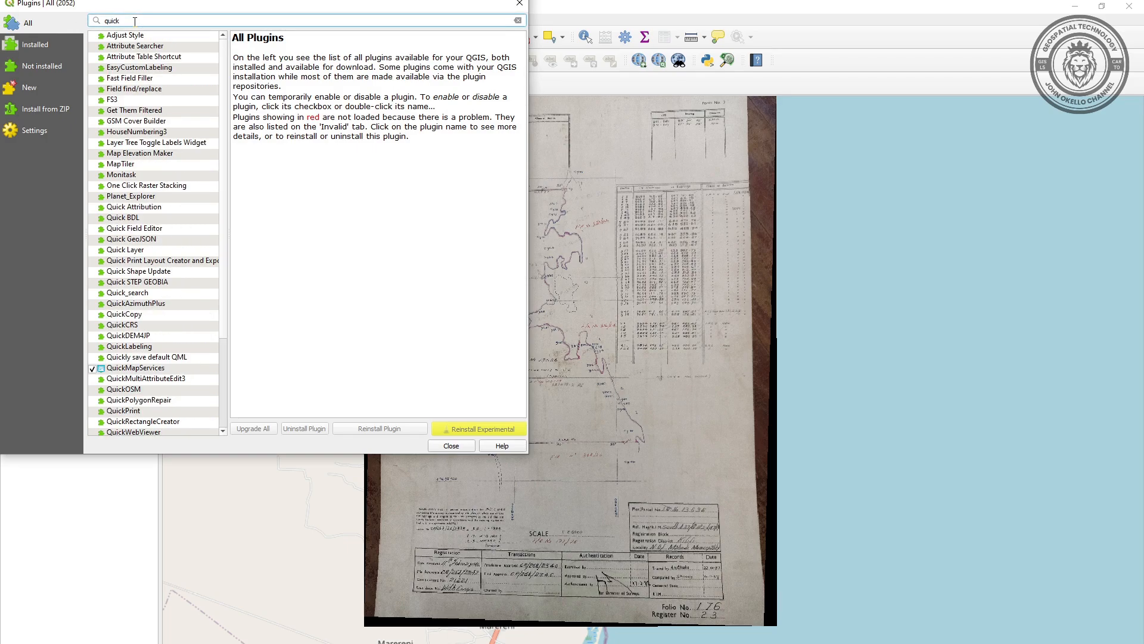
type("map")
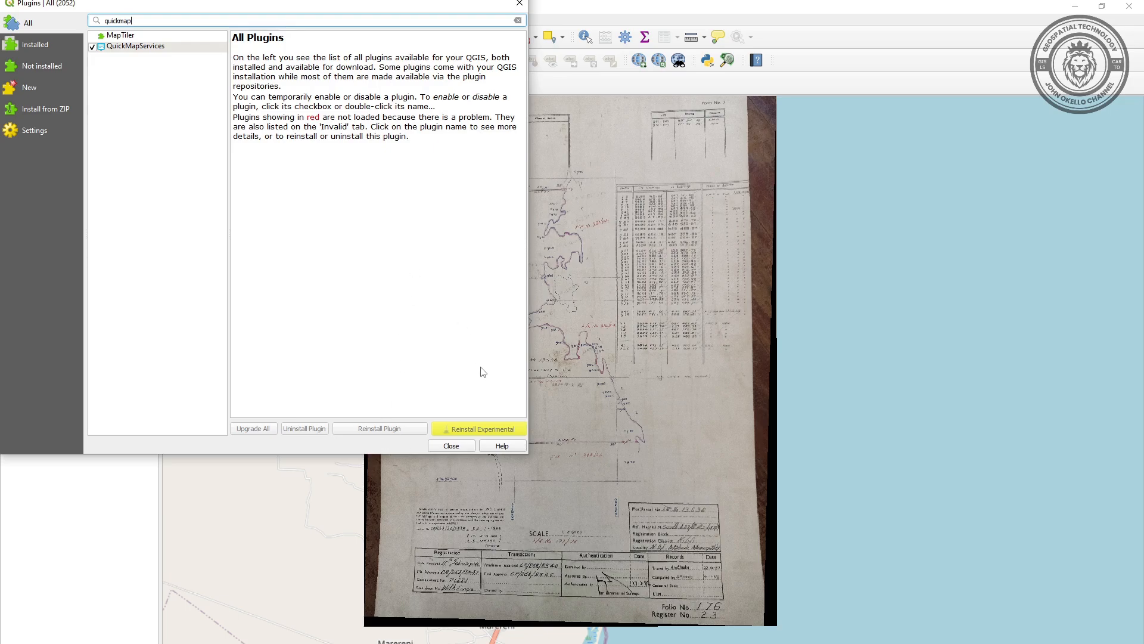
left_click(465, 448)
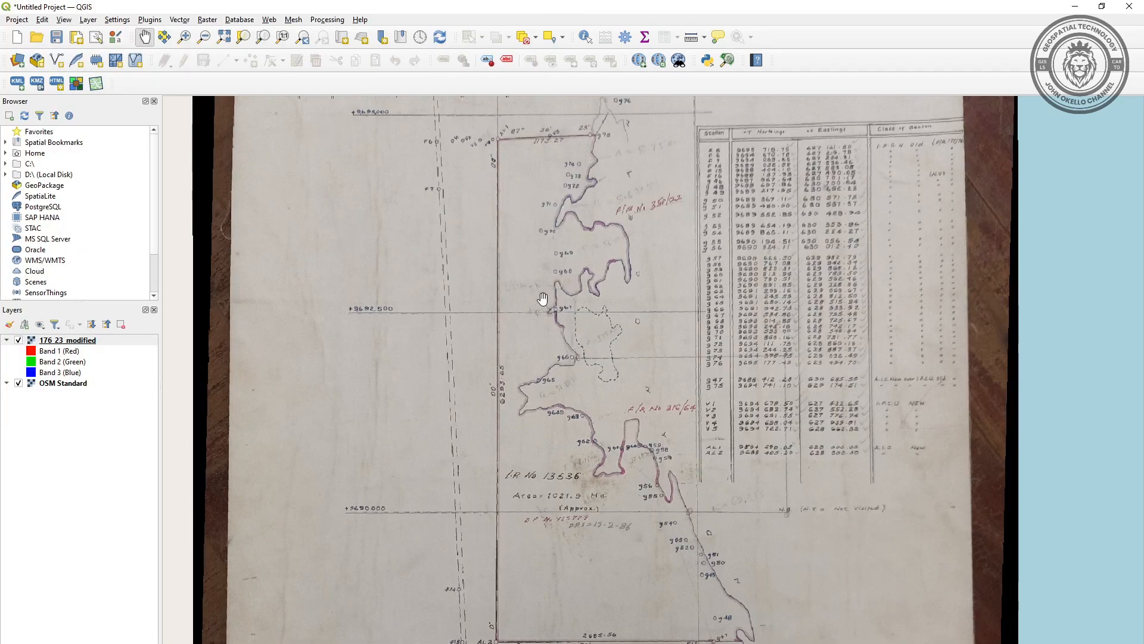
- Examine the parcel boundary on the scanned plan, from its northern edge down to the southern line at beacon AL2
scroll(544, 299, "up", 2)
left_click_drag(495, 289, 451, 292)
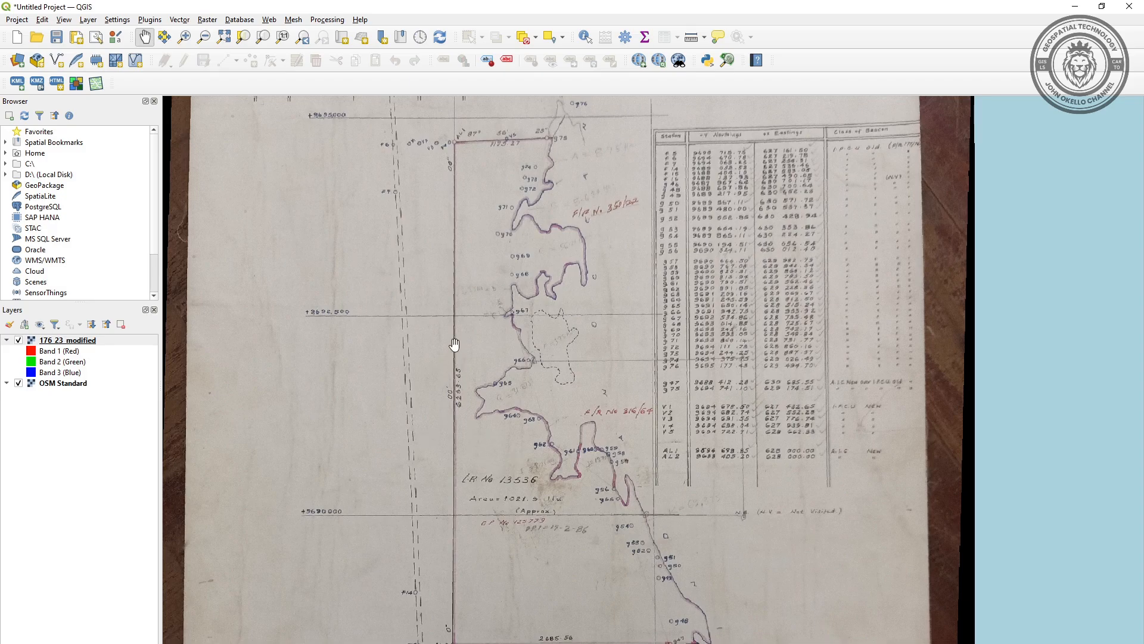
left_click_drag(467, 159, 454, 239)
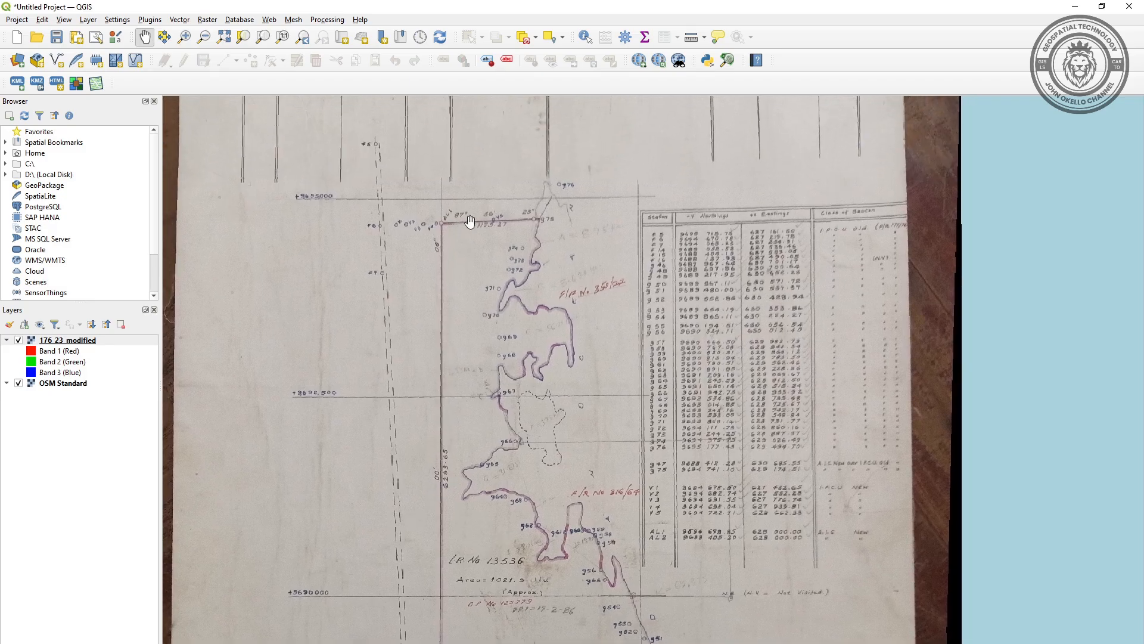
left_click_drag(514, 289, 519, 177)
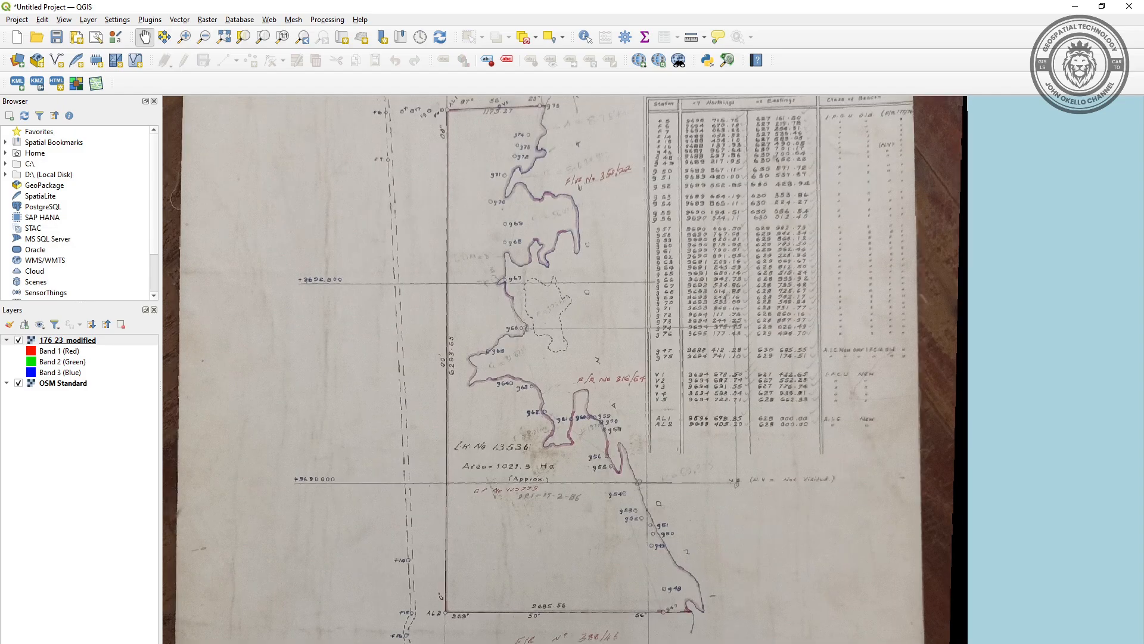
scroll(475, 624, "up", 1)
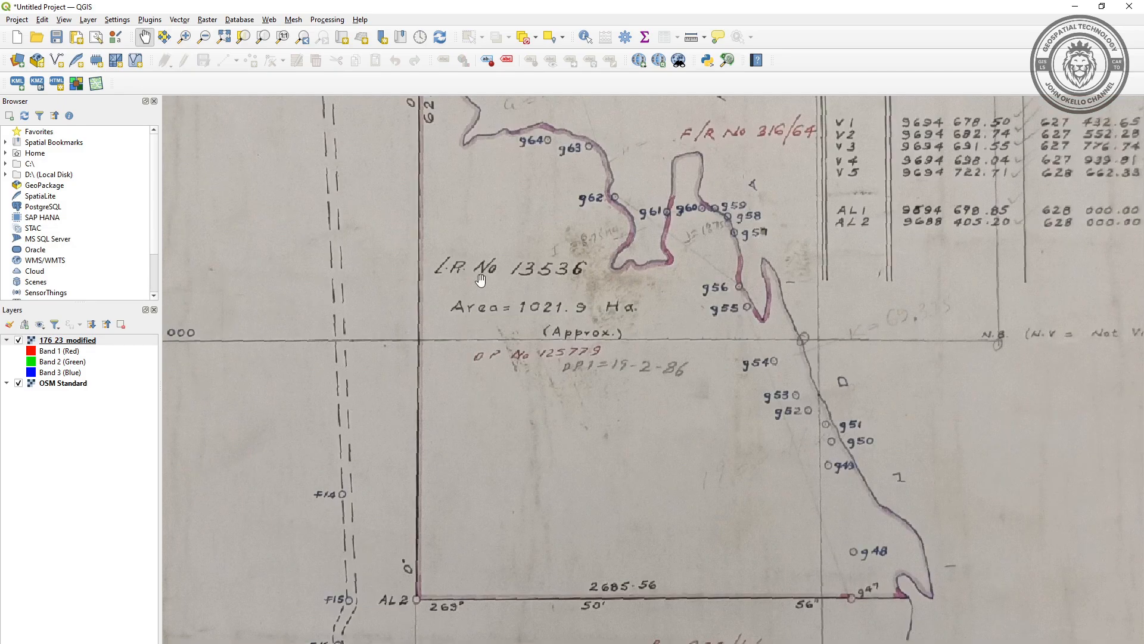
left_click_drag(455, 334, 440, 278)
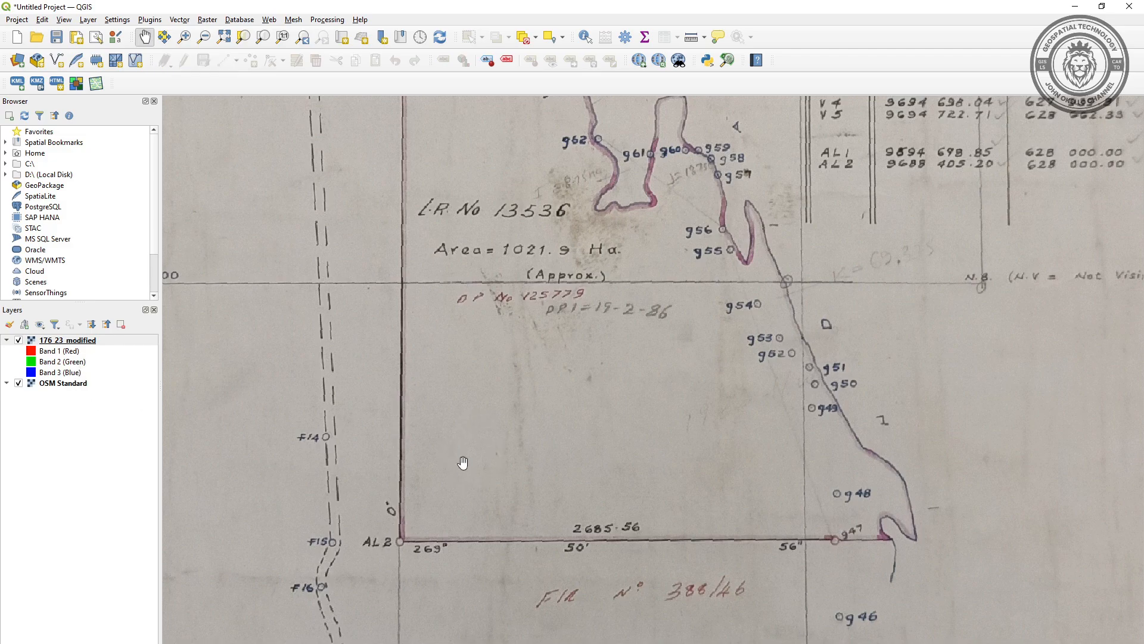
left_click(88, 20)
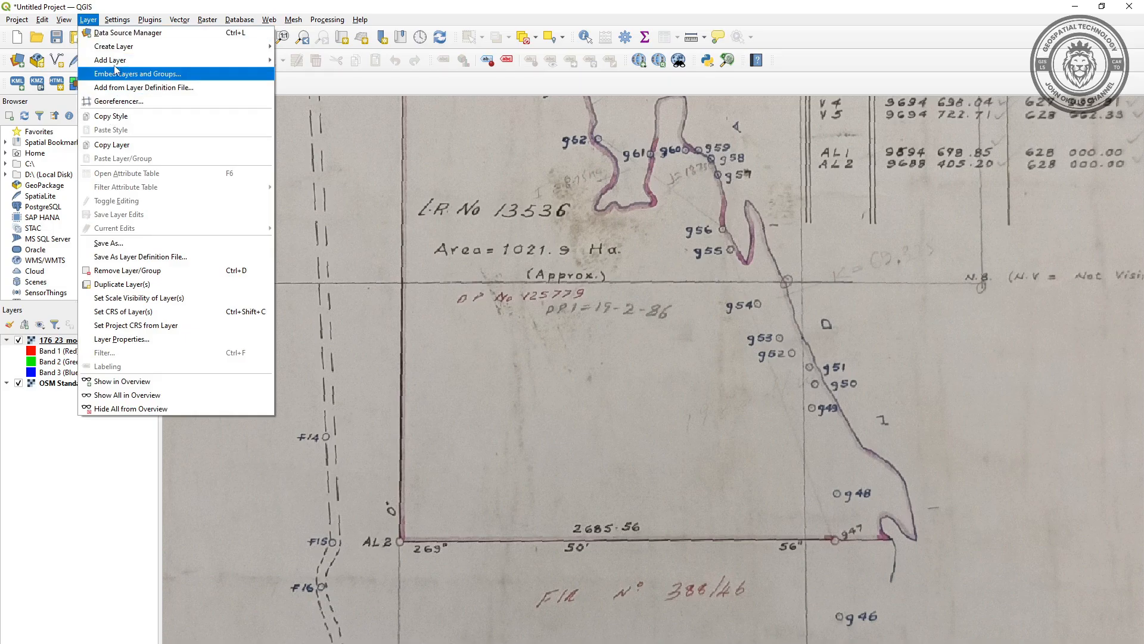
mouse_move(115, 66)
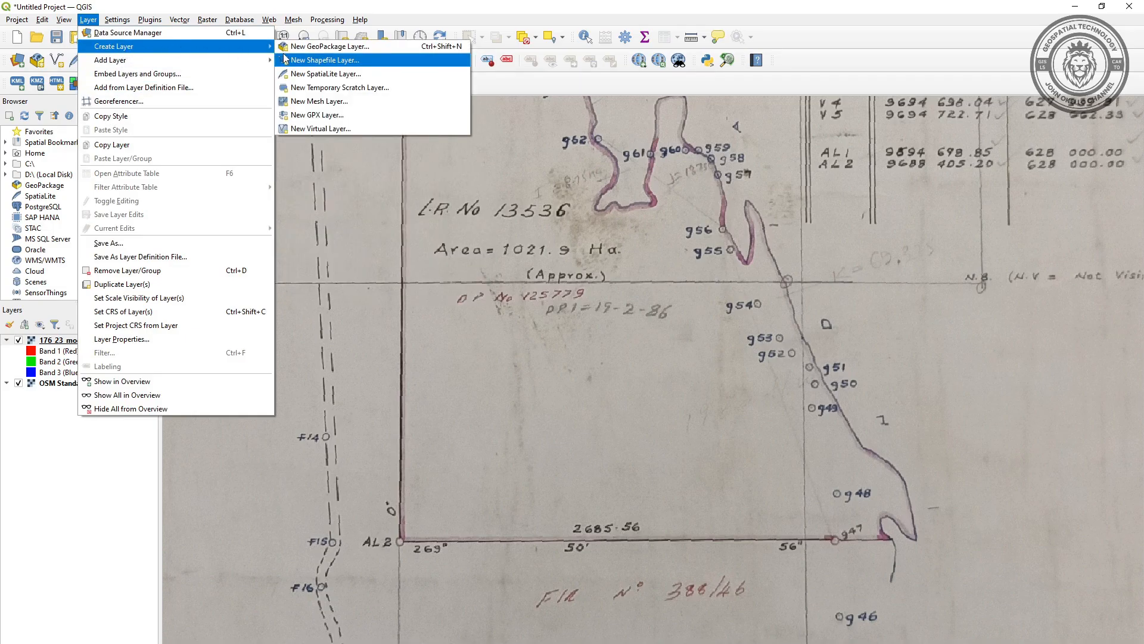
left_click(334, 62)
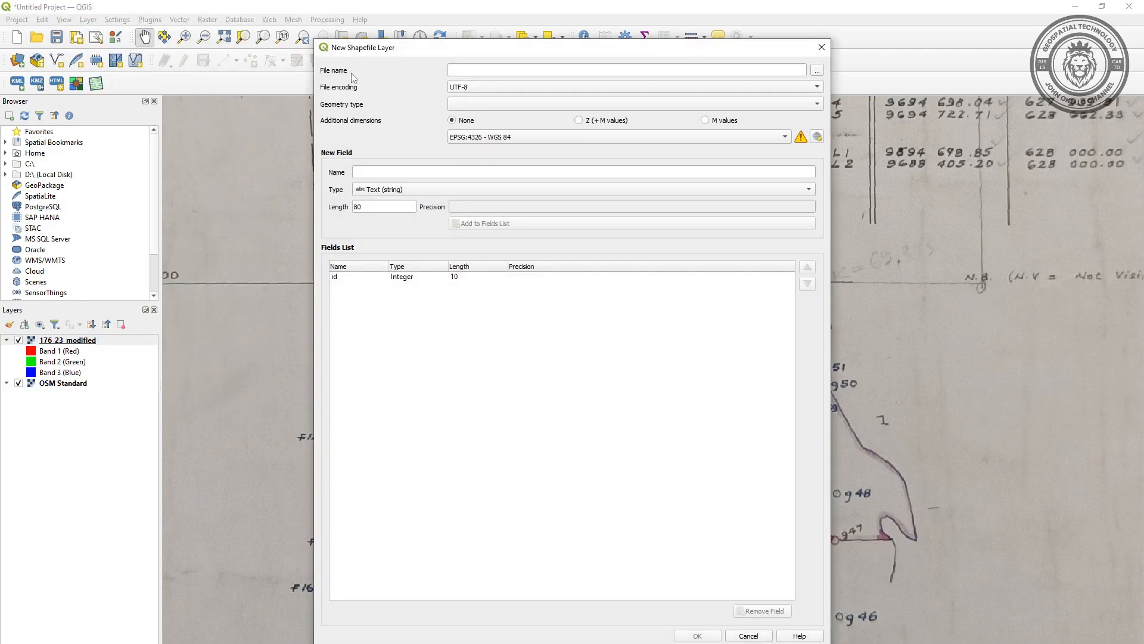
left_click(465, 69)
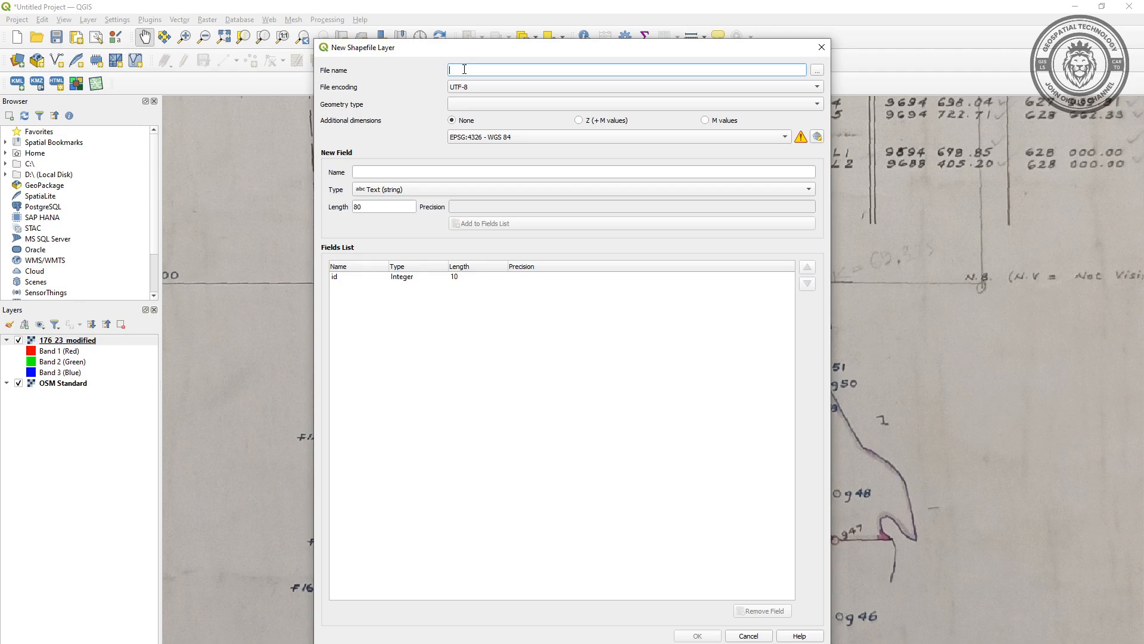
left_click_drag(475, 51, 719, 321)
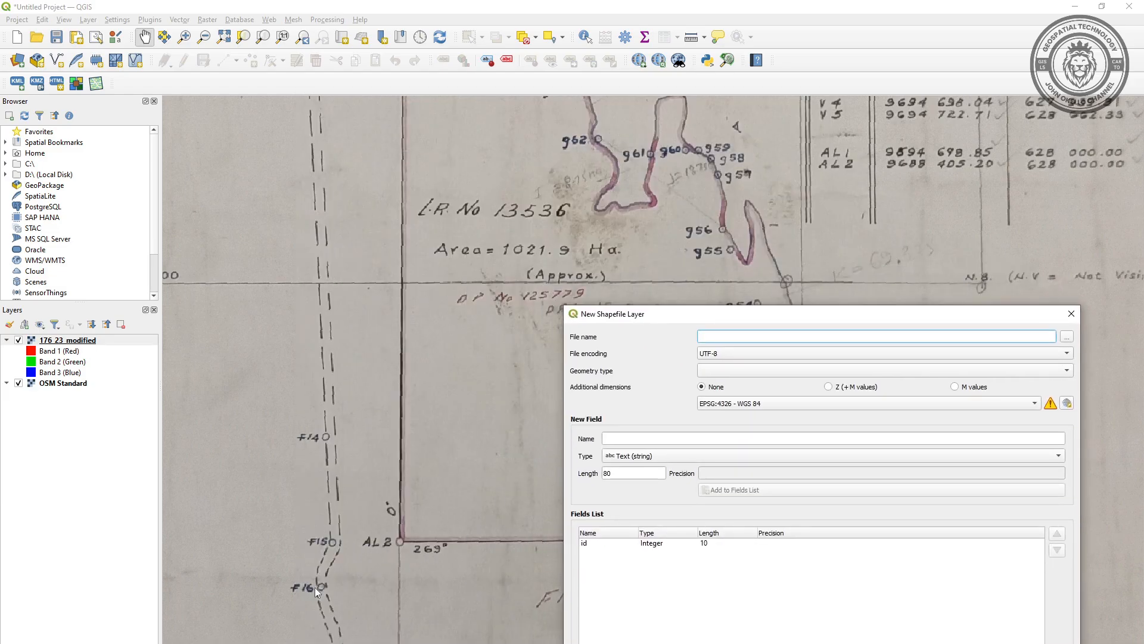
left_click_drag(752, 308, 376, 174)
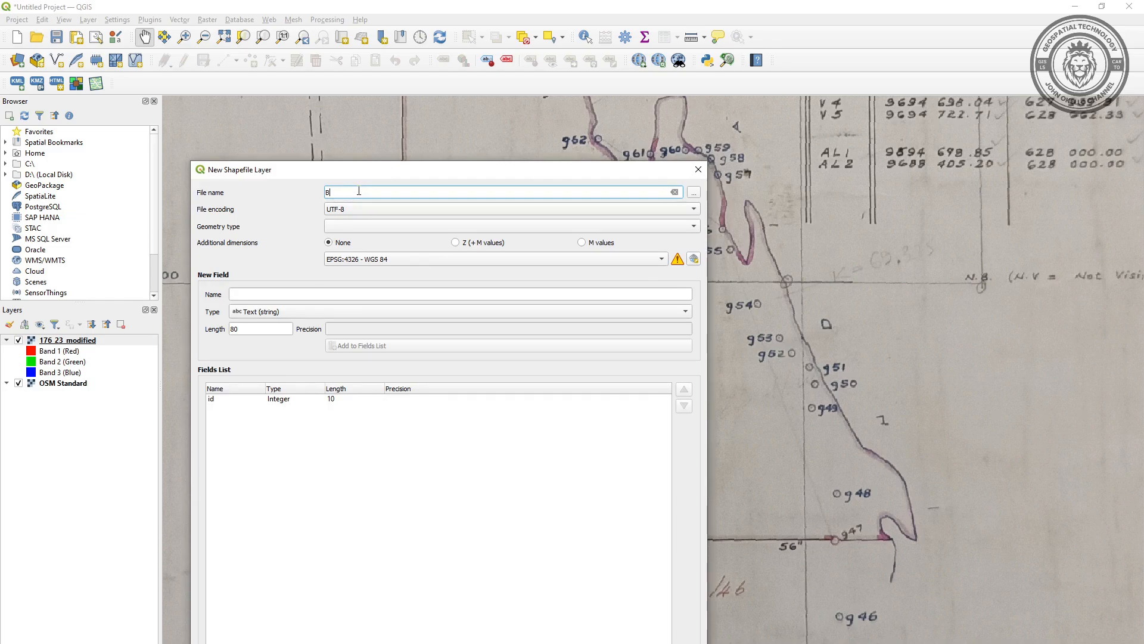
type("eacon")
left_click(341, 227)
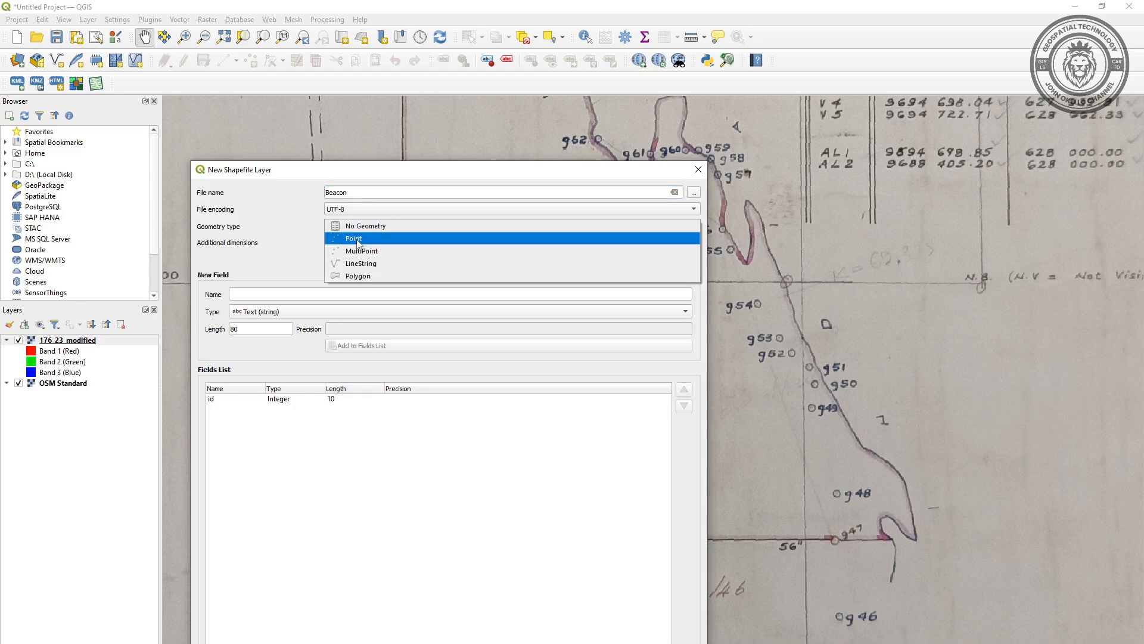
left_click(358, 239)
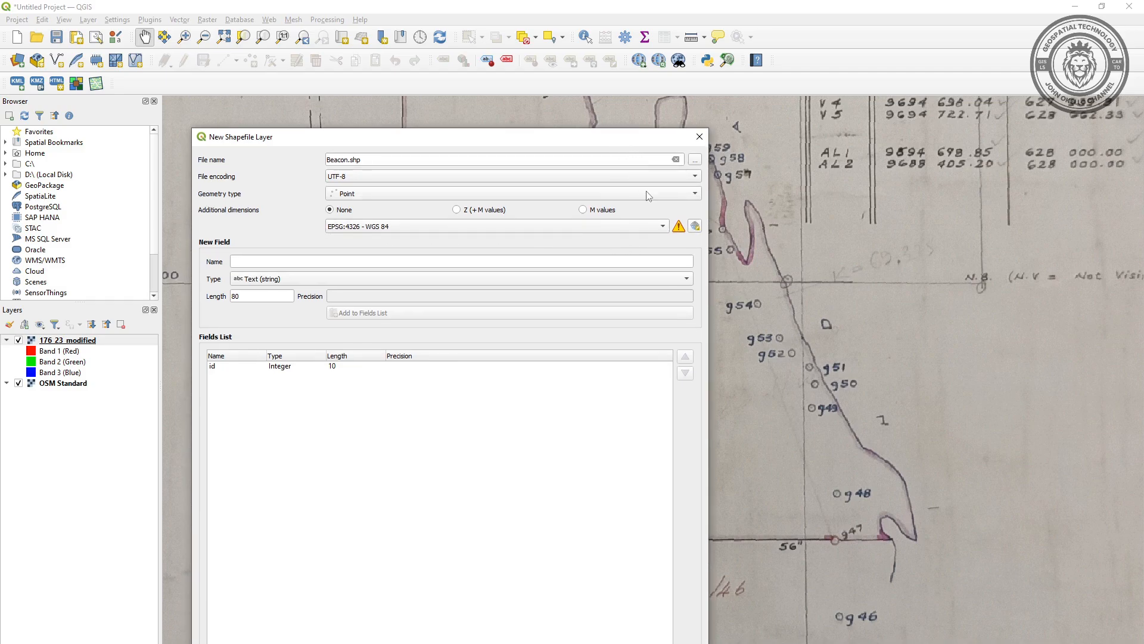
left_click(695, 226)
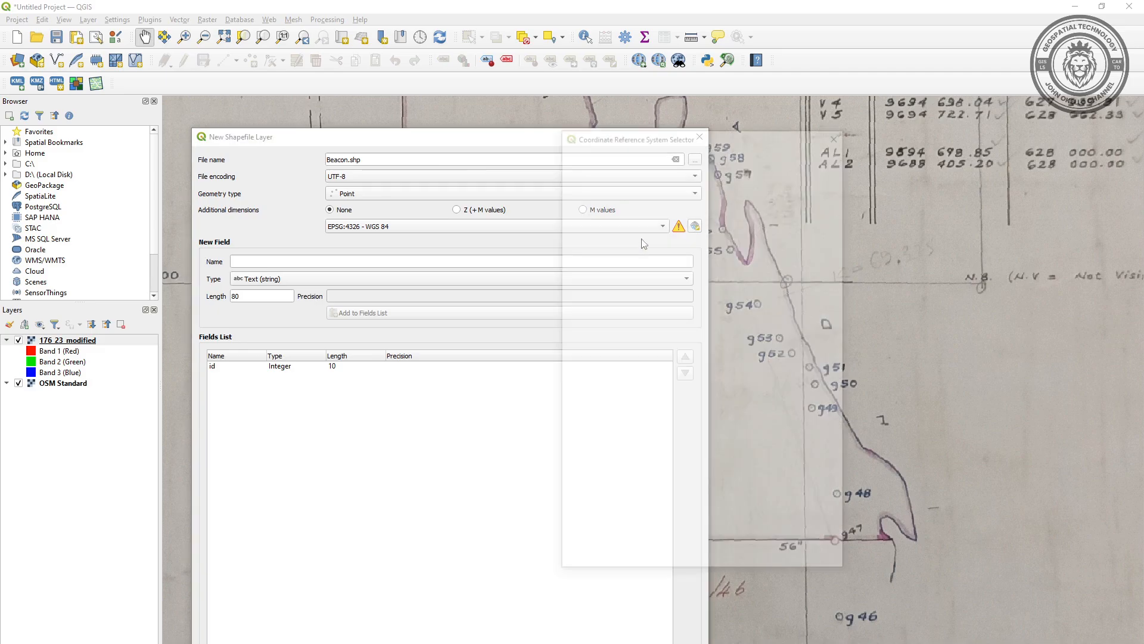
left_click(838, 132)
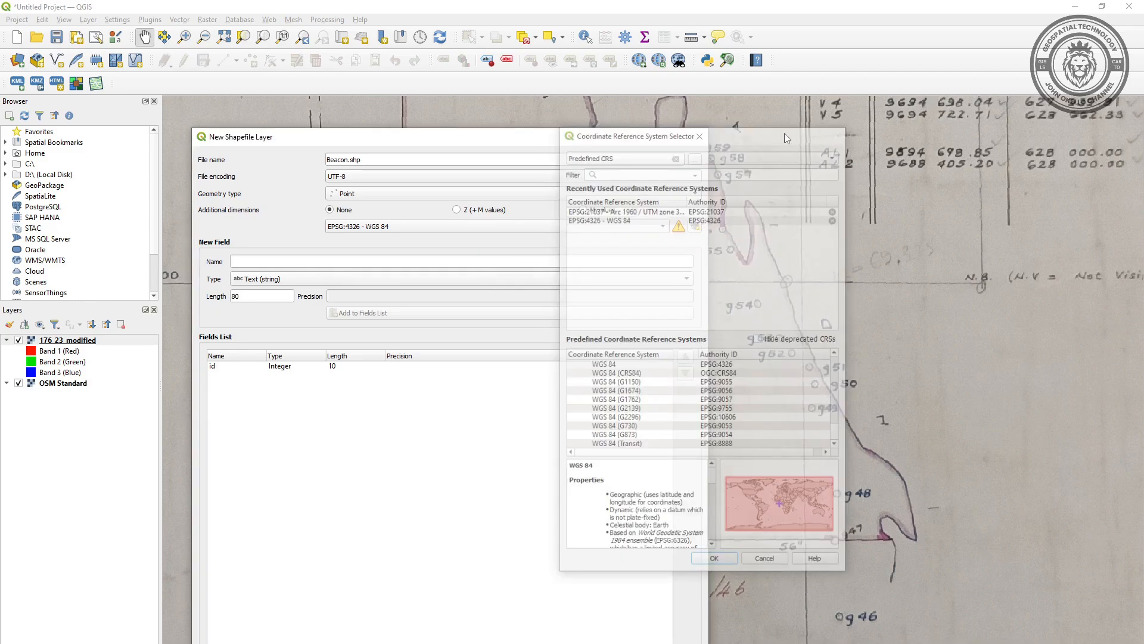
left_click(695, 137)
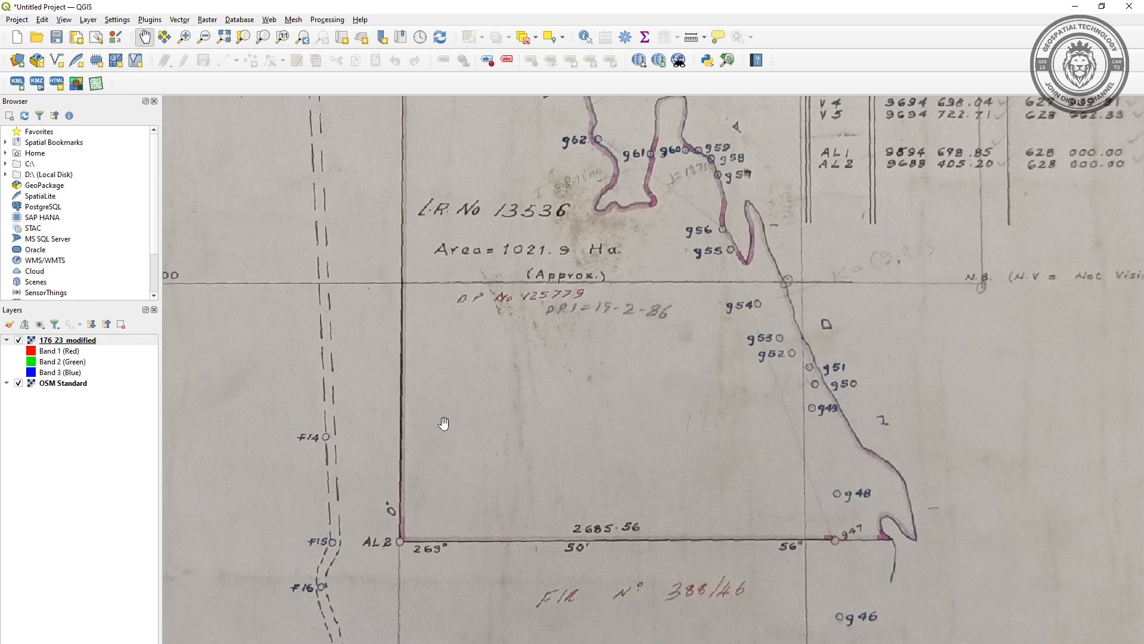
- Check the coordinate reference system assigned to the 176_23_modified raster in its source properties, and close the properties
scroll(466, 528, "down", 1)
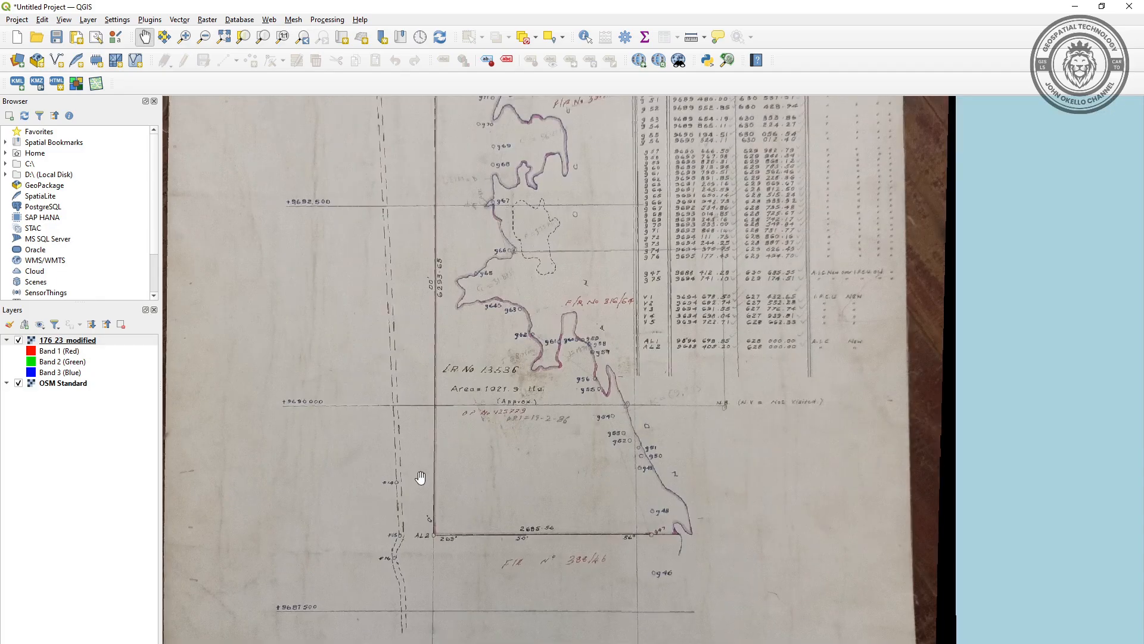
right_click(63, 343)
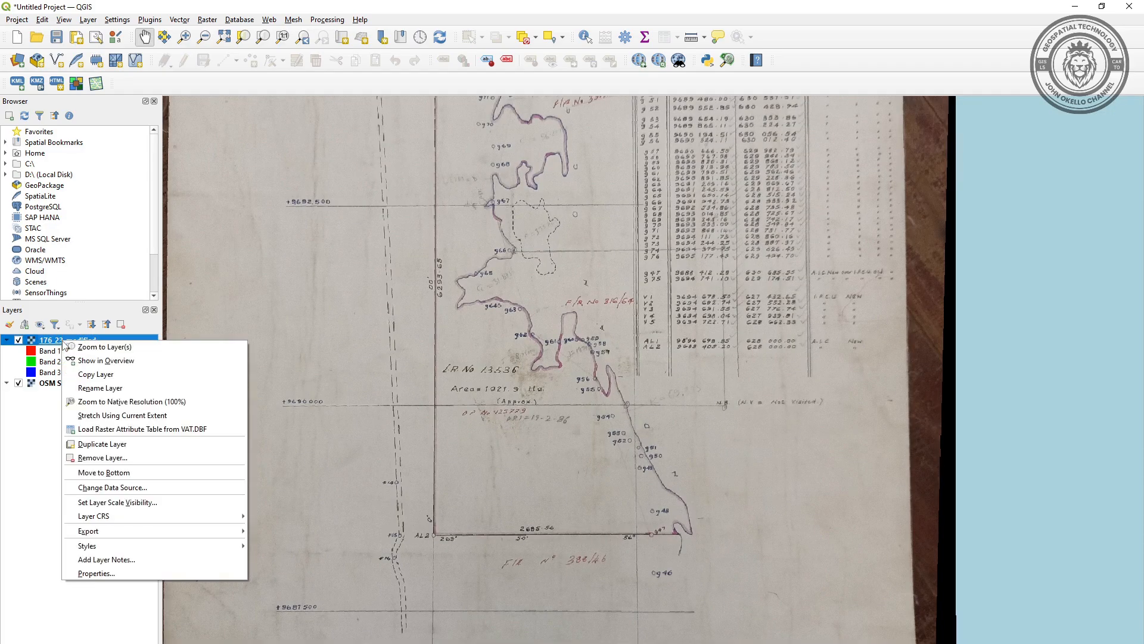
left_click(96, 572)
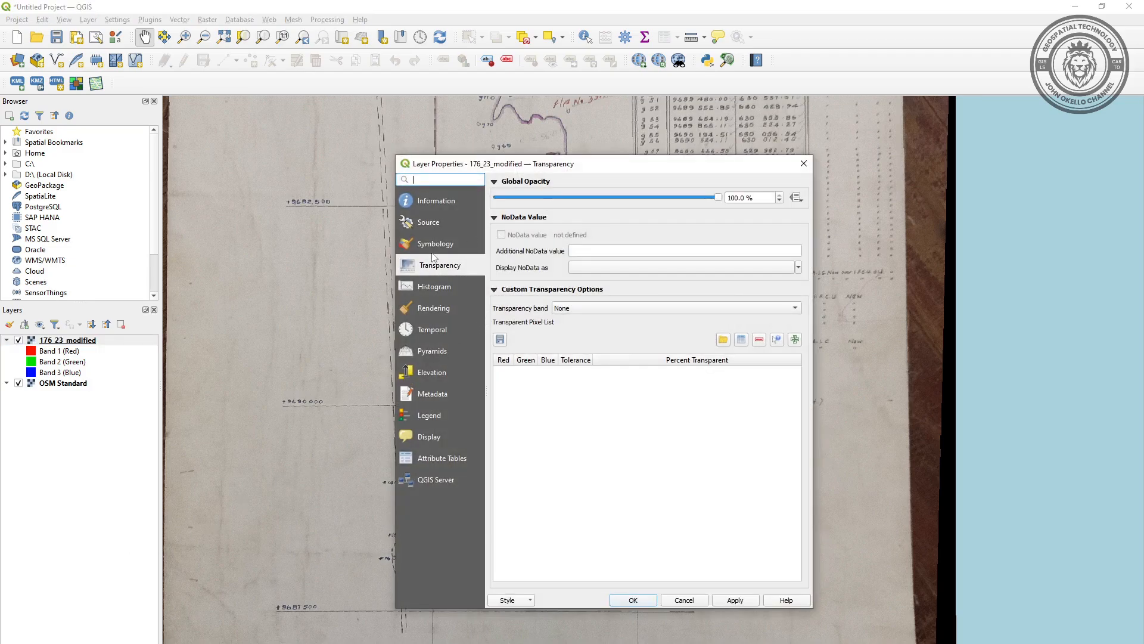
left_click(438, 224)
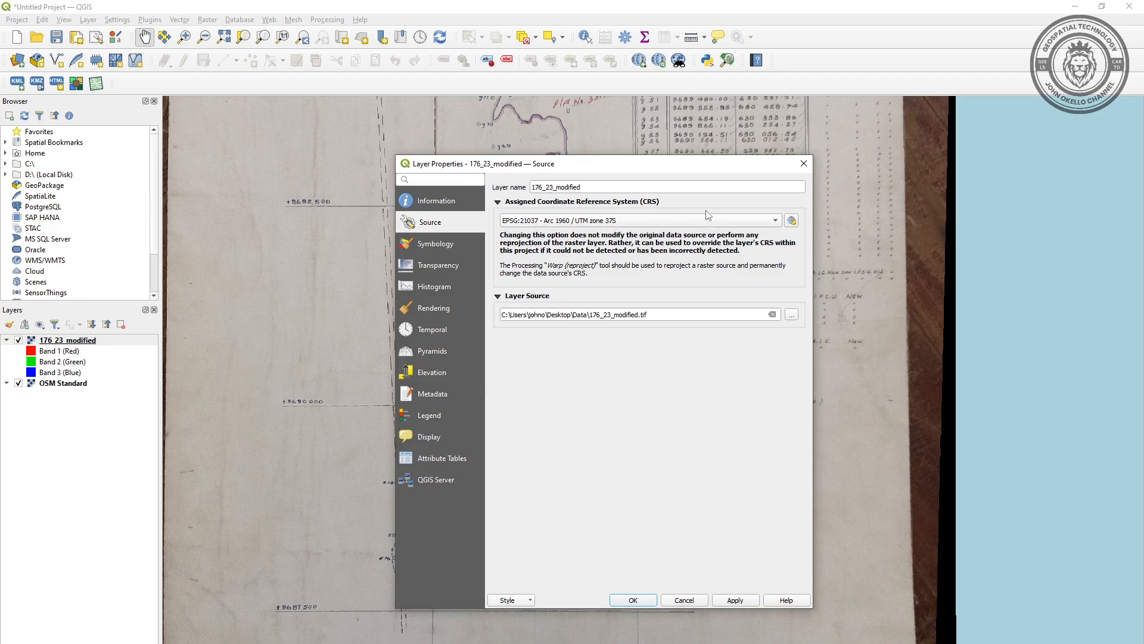
left_click(804, 163)
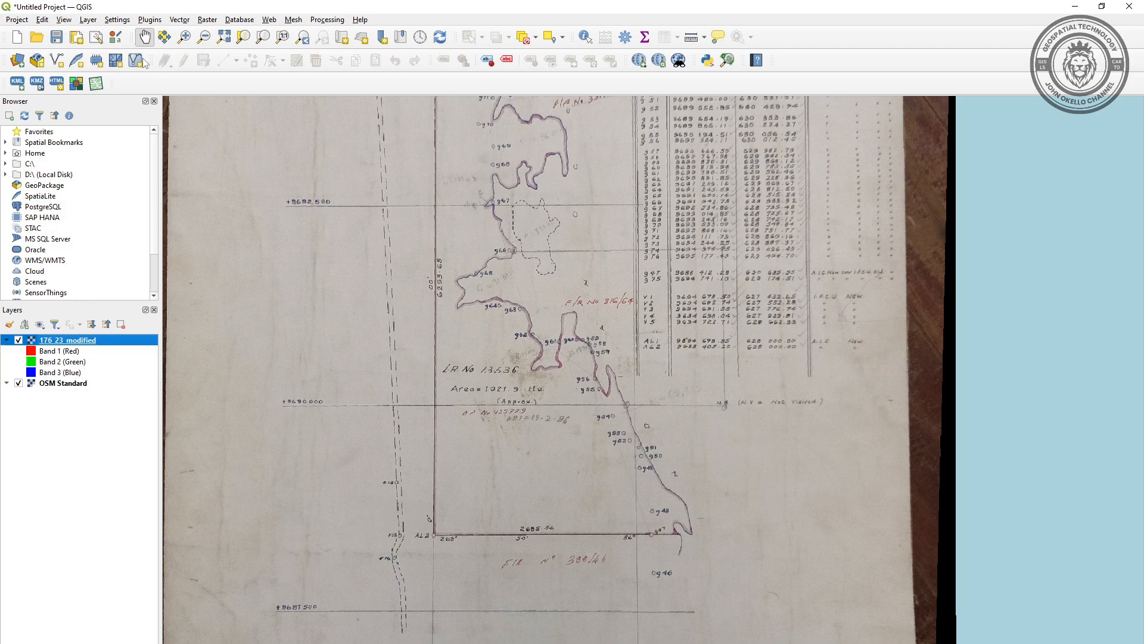
- Start a new shapefile layer with the file name Beacon and the Point geometry type
left_click(89, 20)
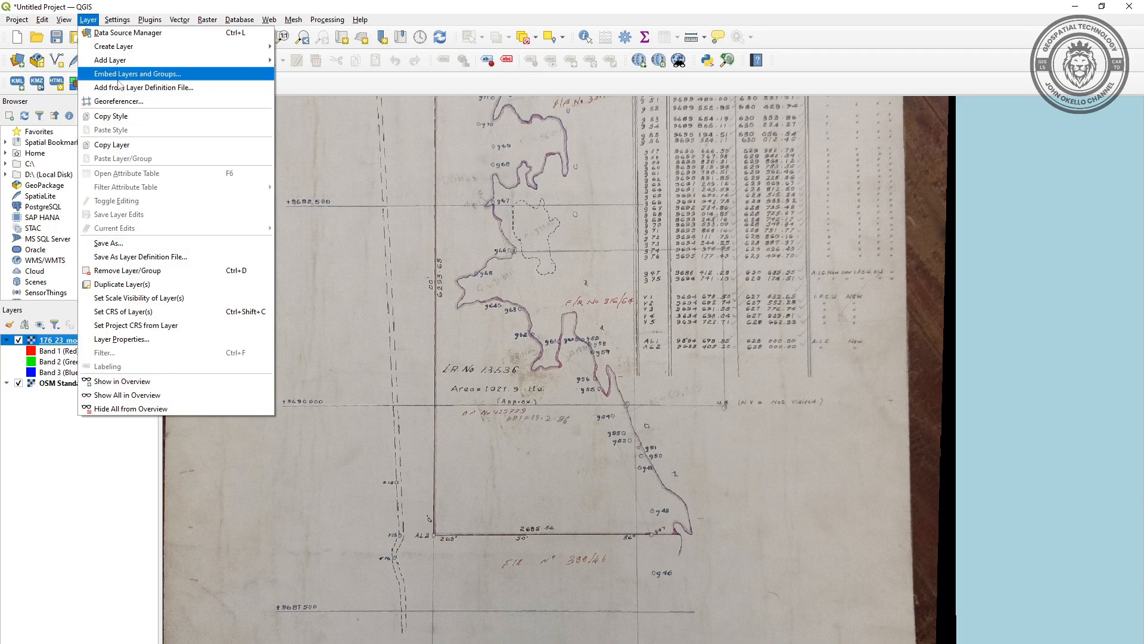
mouse_move(117, 47)
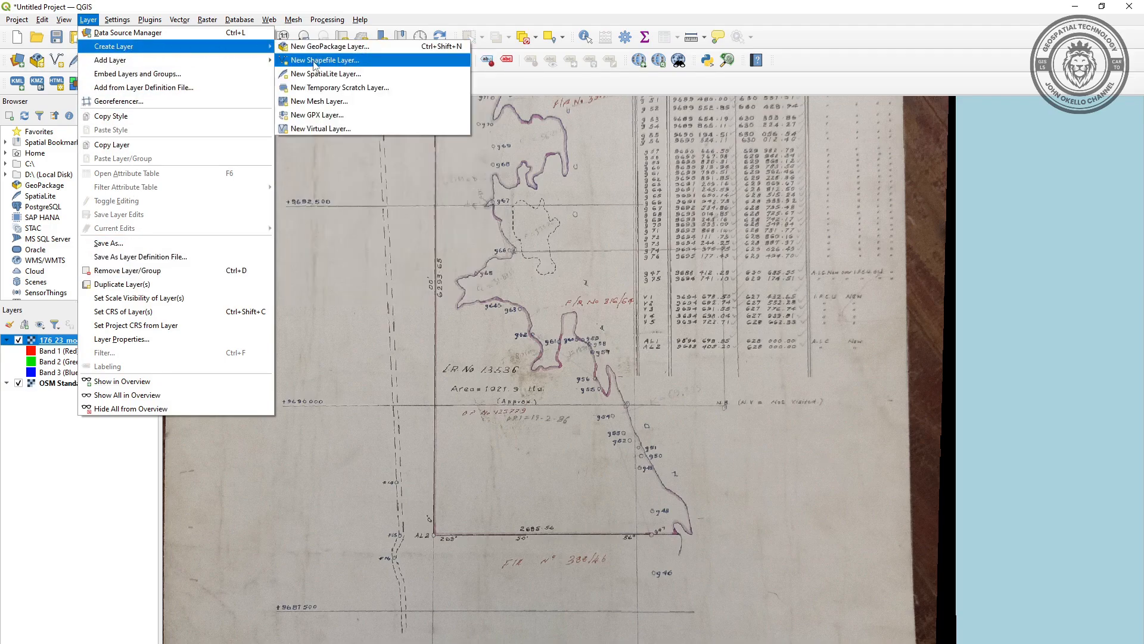
left_click(320, 62)
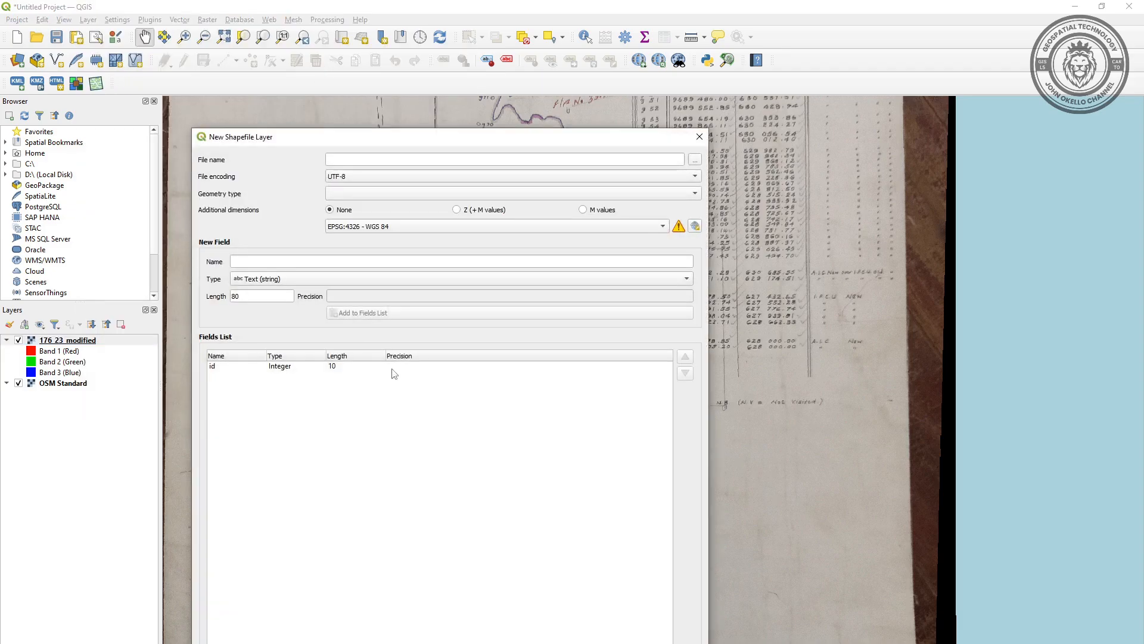
left_click(374, 159)
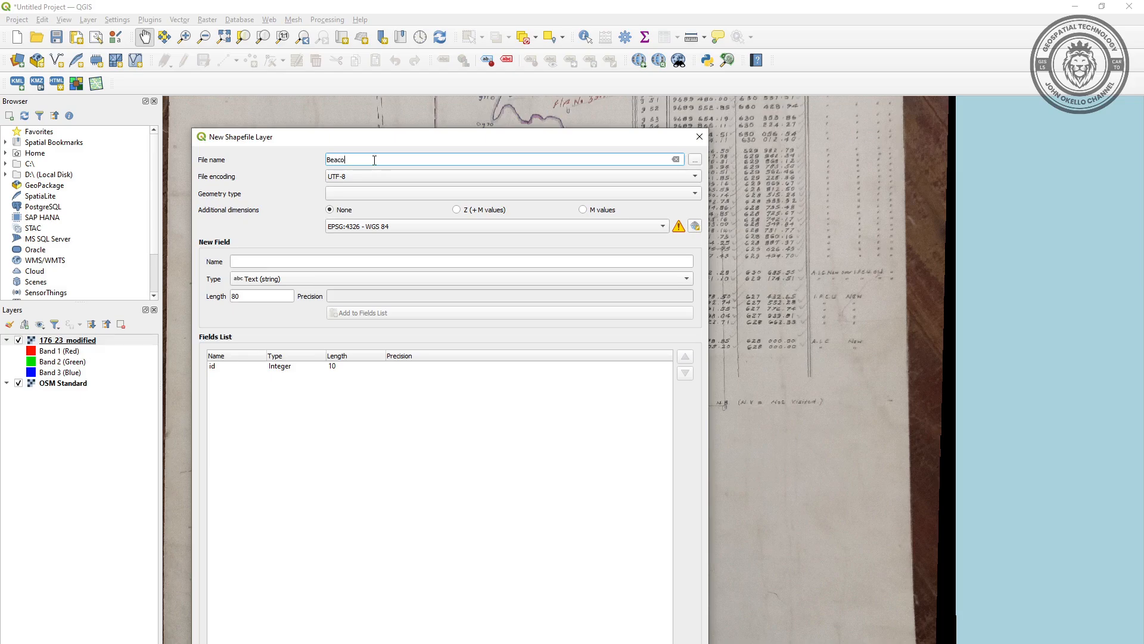
left_click(339, 196)
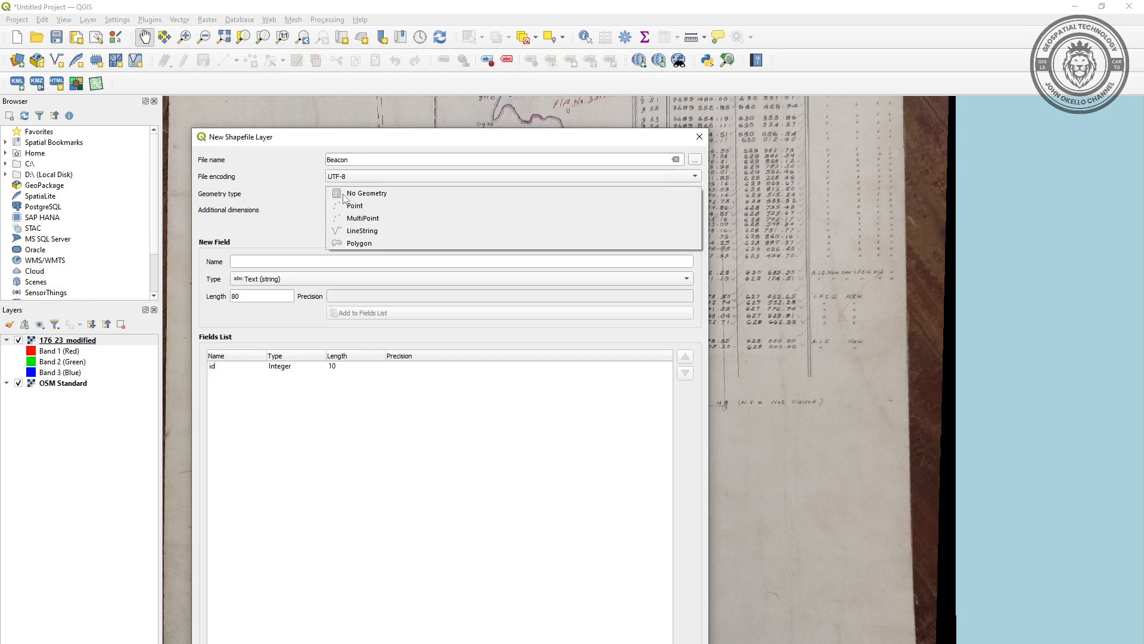
left_click(360, 205)
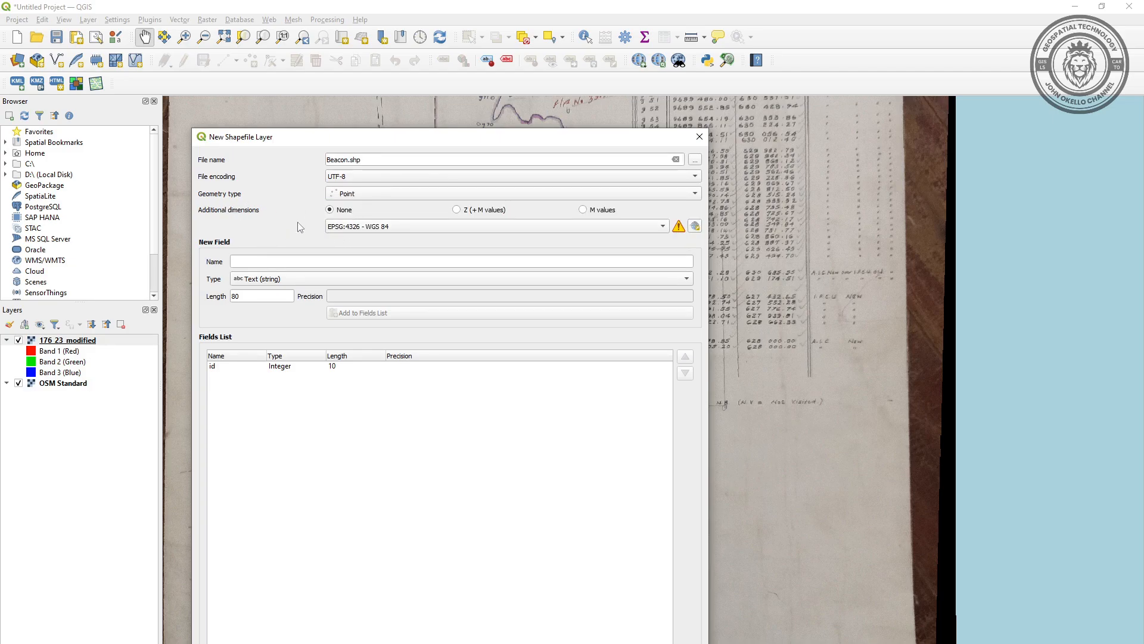
- Set the new shapefile's coordinate reference system to EPSG:21037 - Arc 1960 / UTM zone 37S
left_click(695, 226)
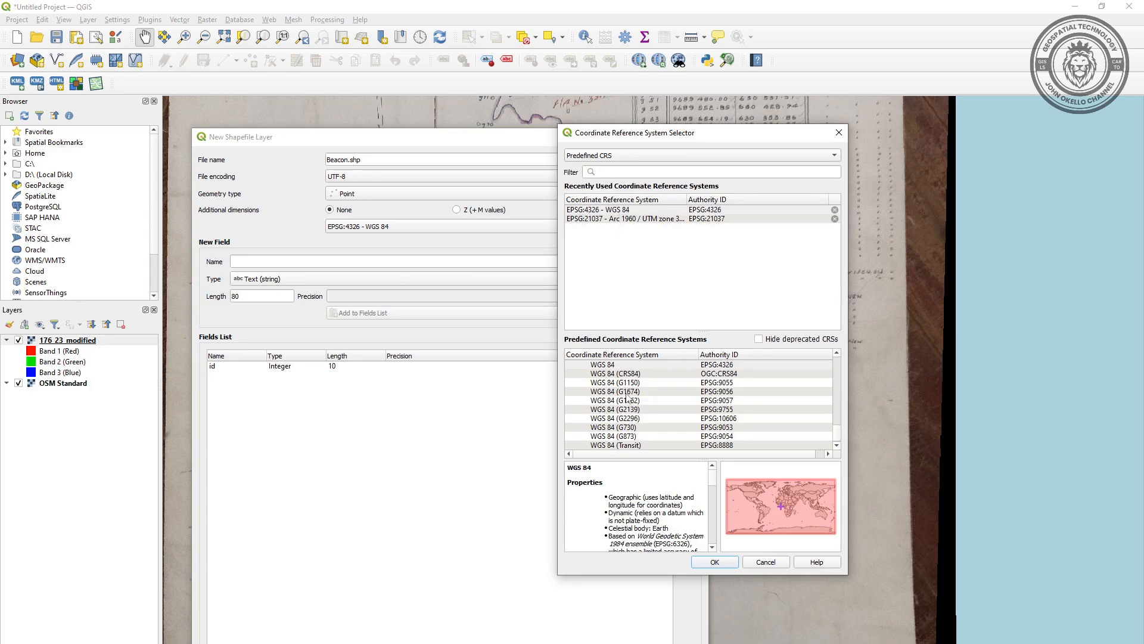
left_click(667, 219)
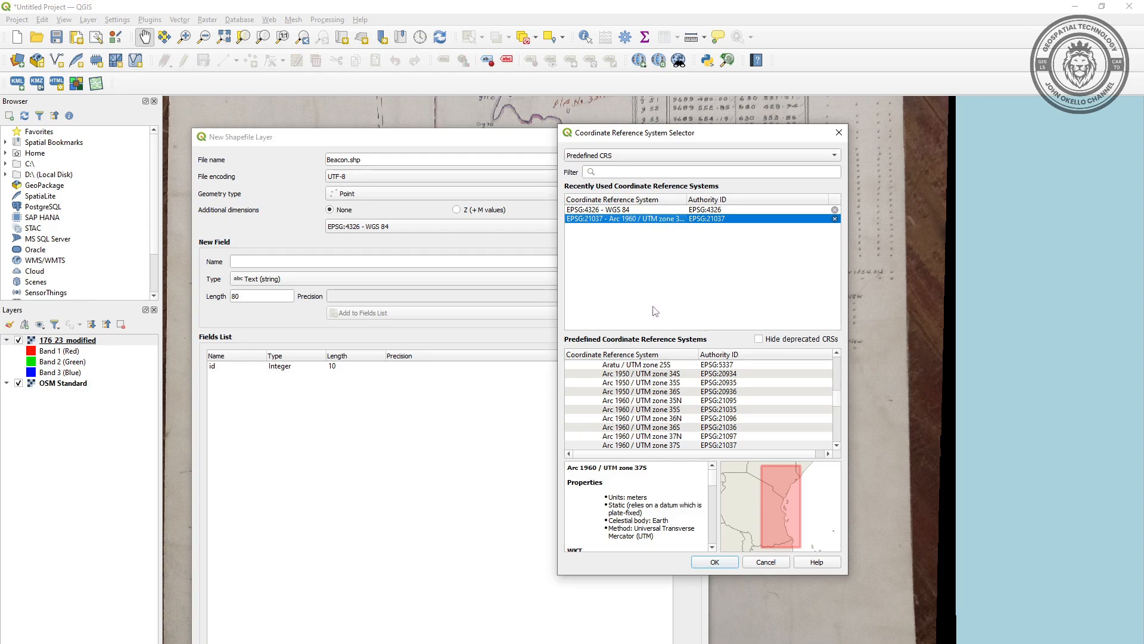
scroll(655, 402, "down", 20)
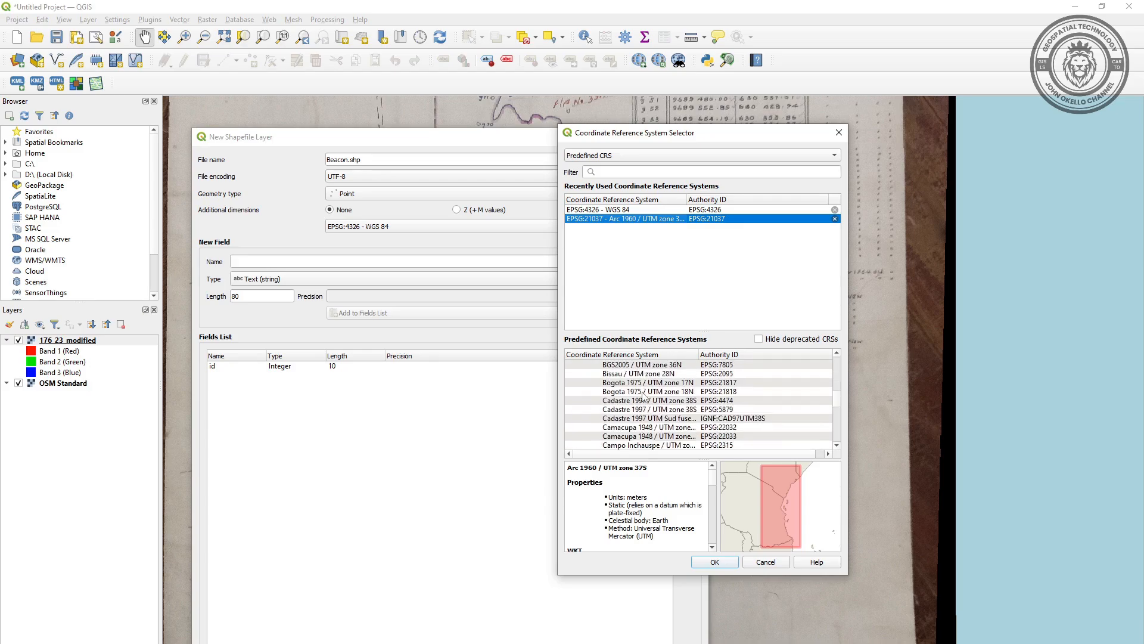
scroll(643, 396, "down", 10)
scroll(642, 397, "up", 10)
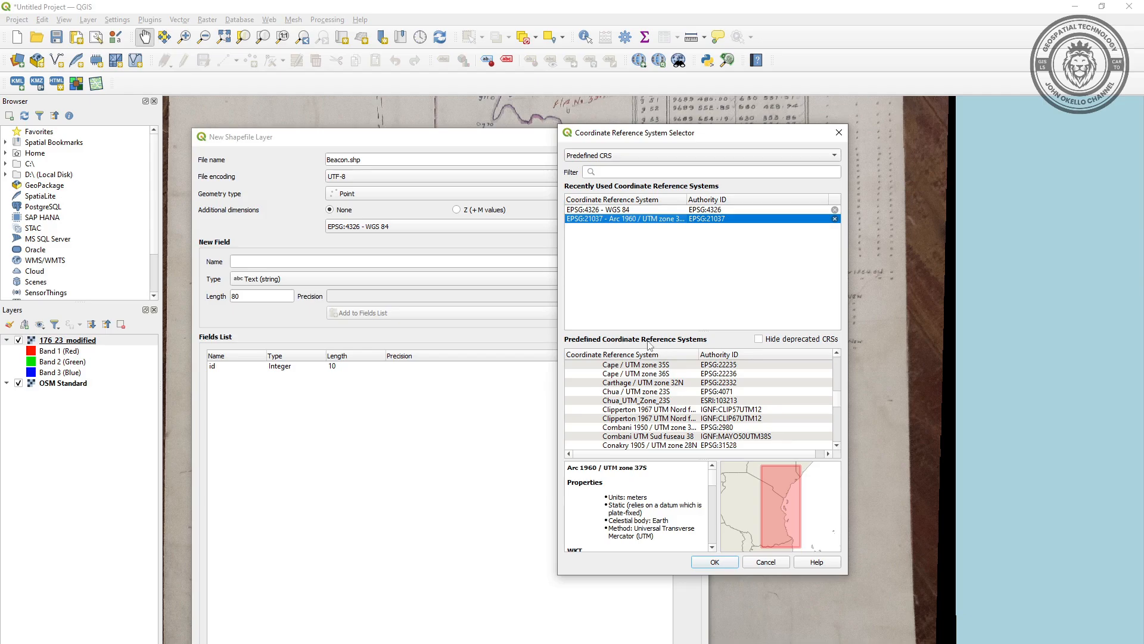
scroll(641, 406, "down", 3)
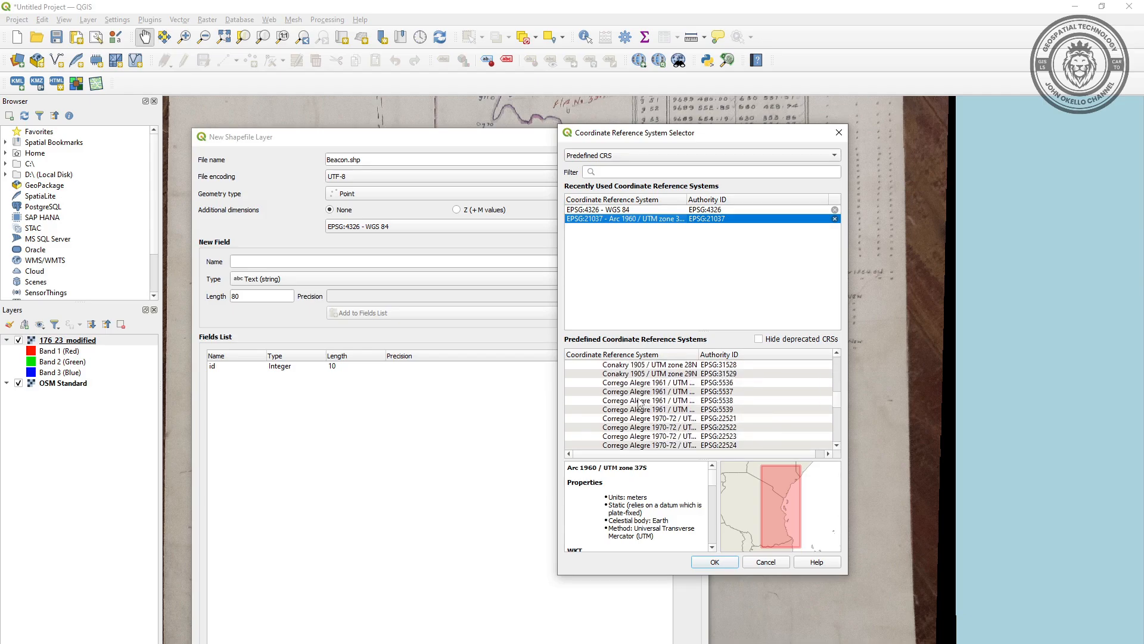
left_click_drag(839, 403, 841, 353)
left_click(655, 220)
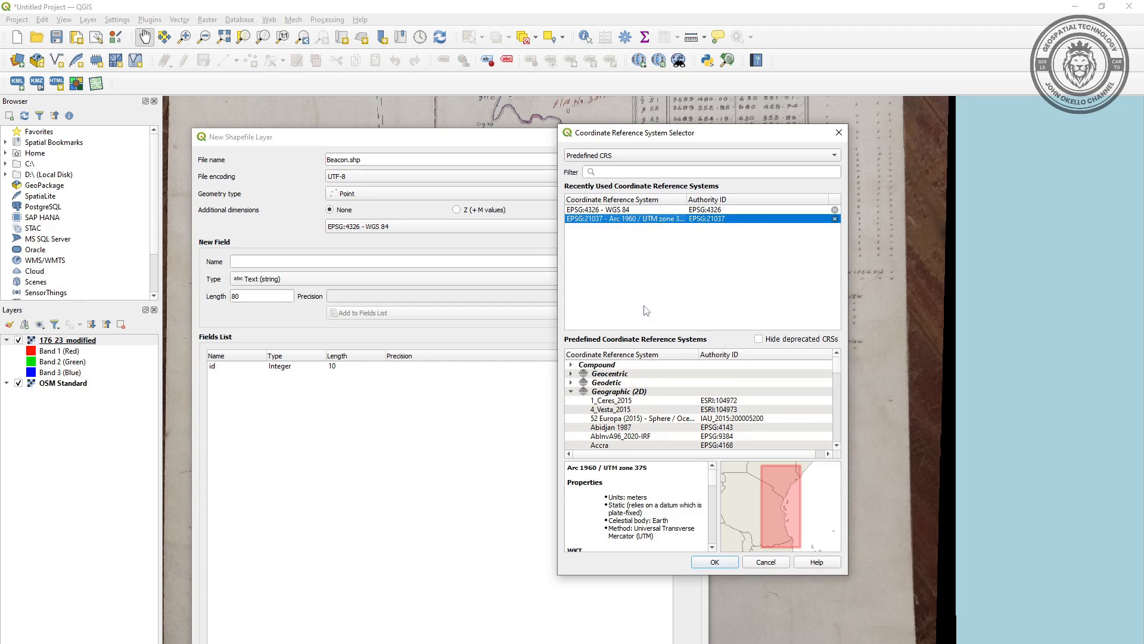
left_click(715, 562)
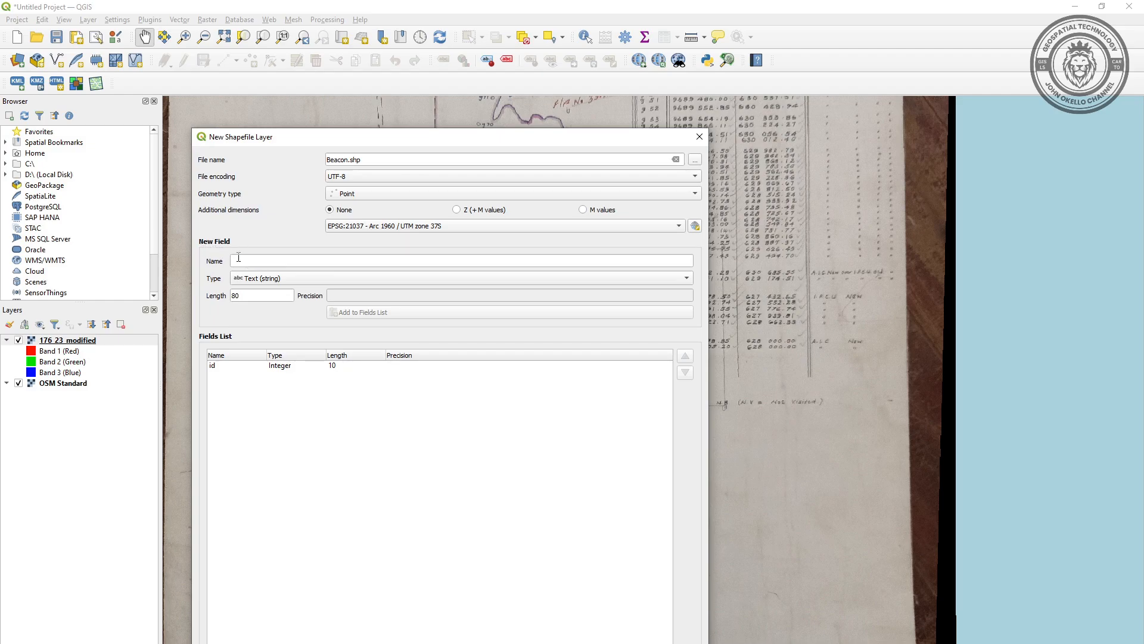
- Add a Text (string) field called Name with length 80 to the new shapefile's fields
left_click_drag(382, 136, 421, 60)
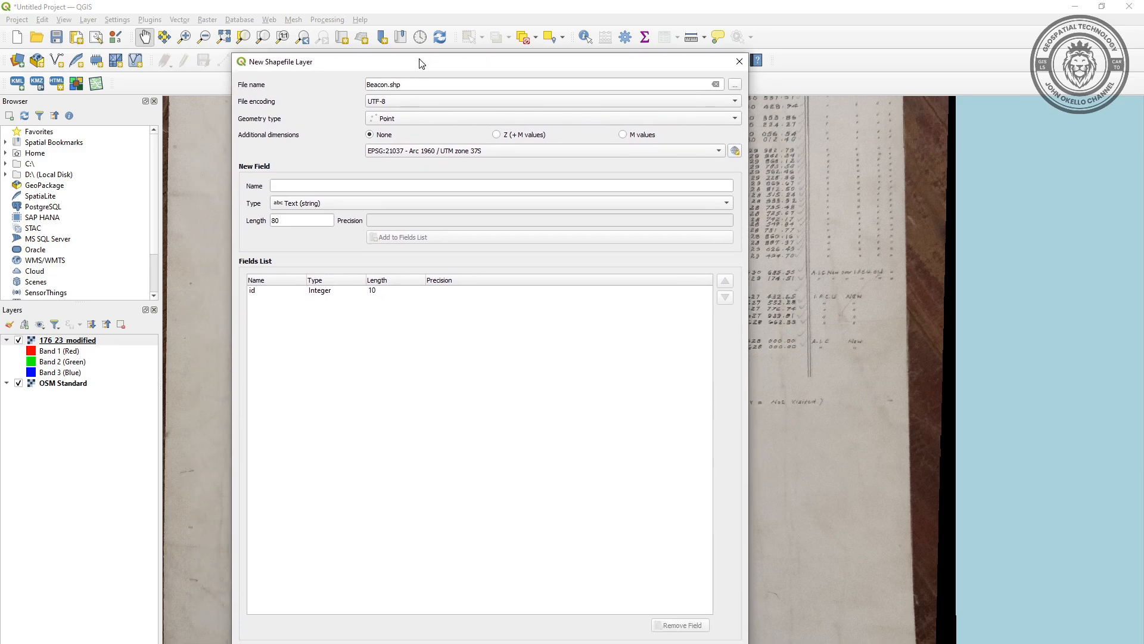
left_click(277, 184)
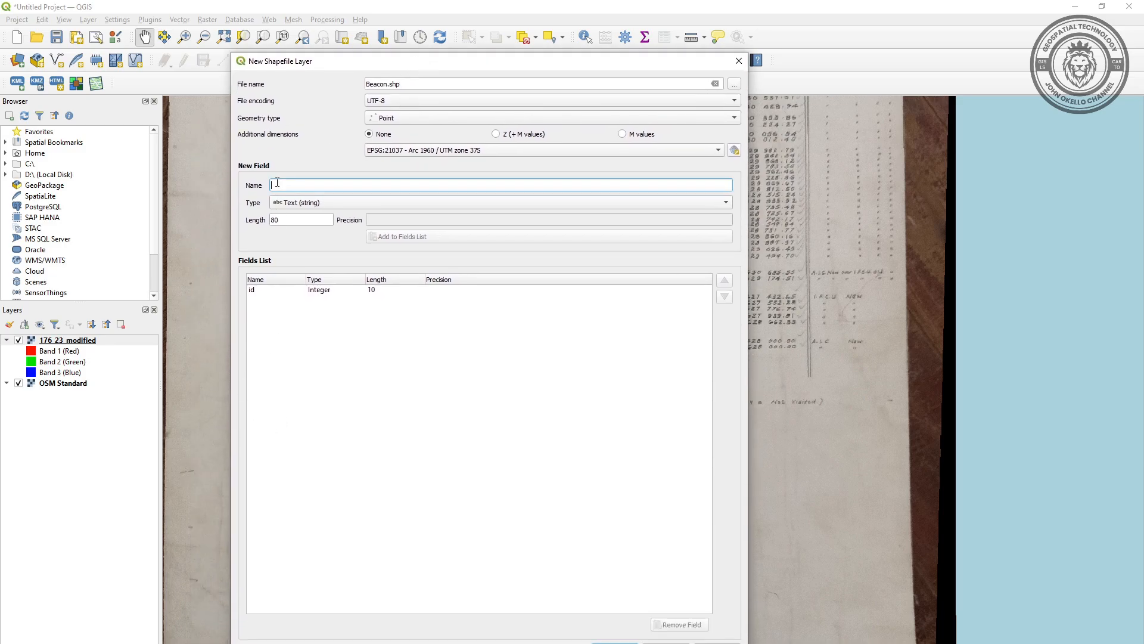
type("Name")
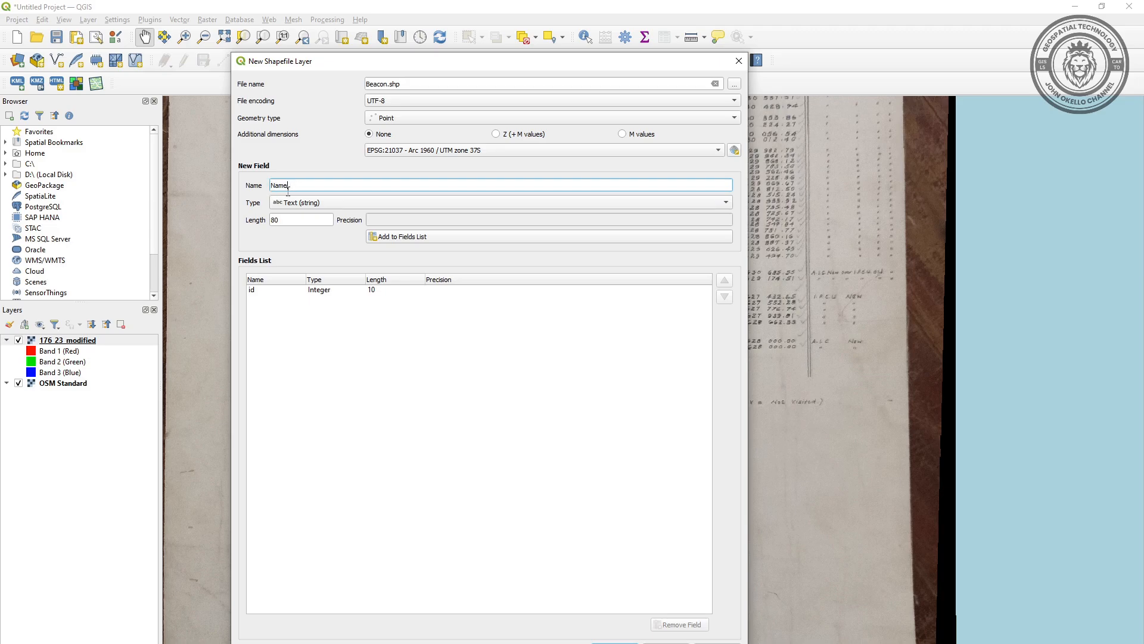
left_click(284, 205)
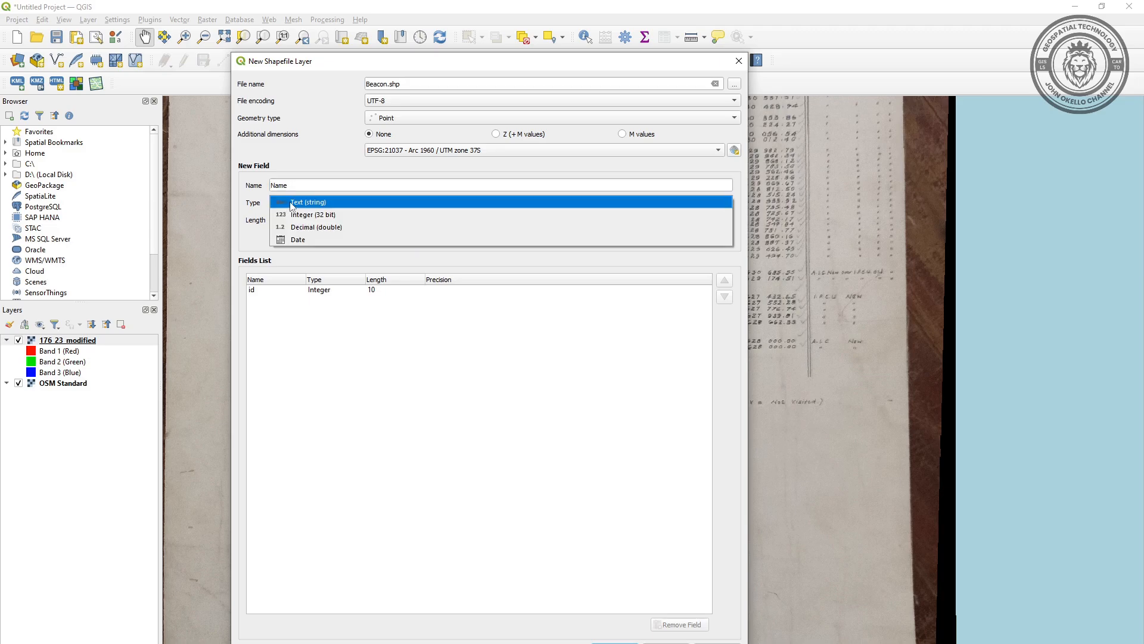
left_click(313, 202)
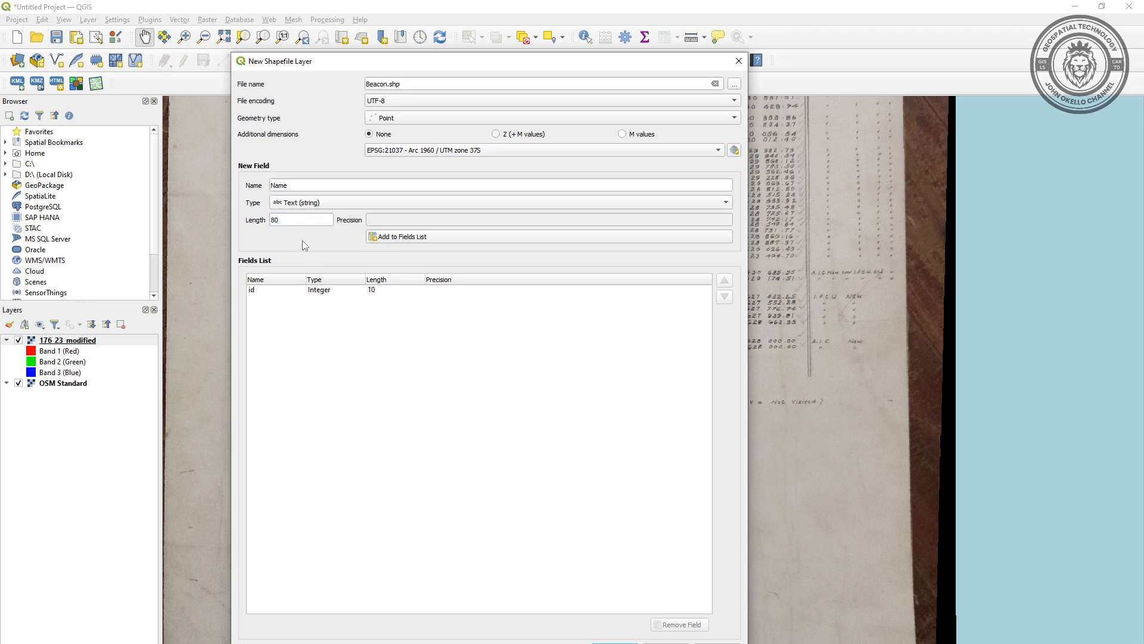
left_click(398, 237)
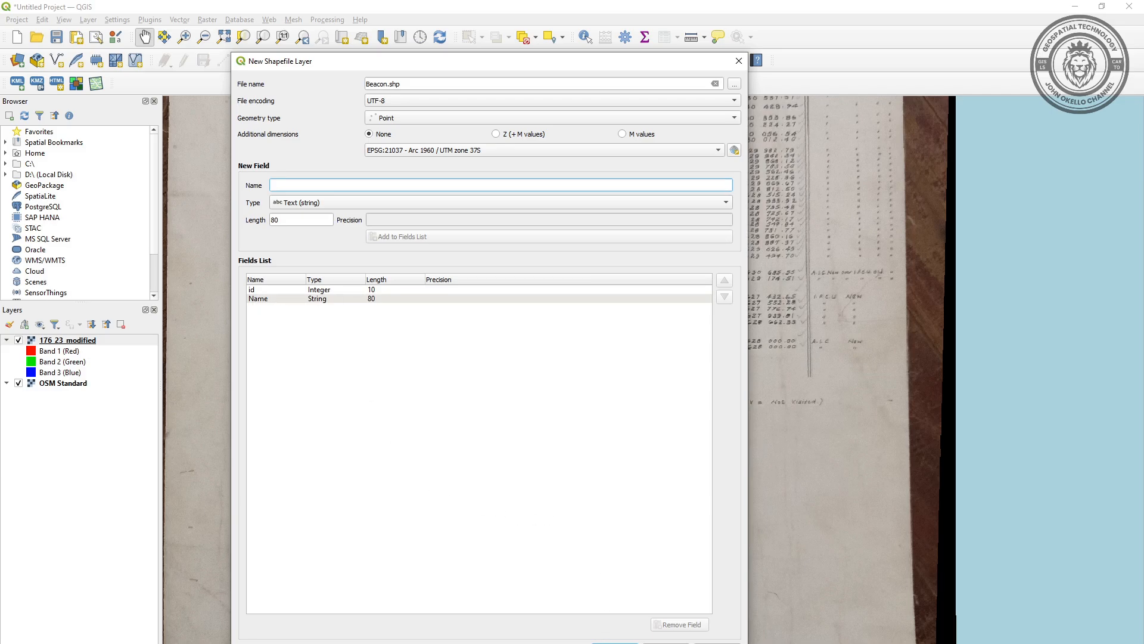
- Create the Beacon layer and start a new shapefile layer with the file name Property Boundary and the LineString geometry type
left_click(614, 643)
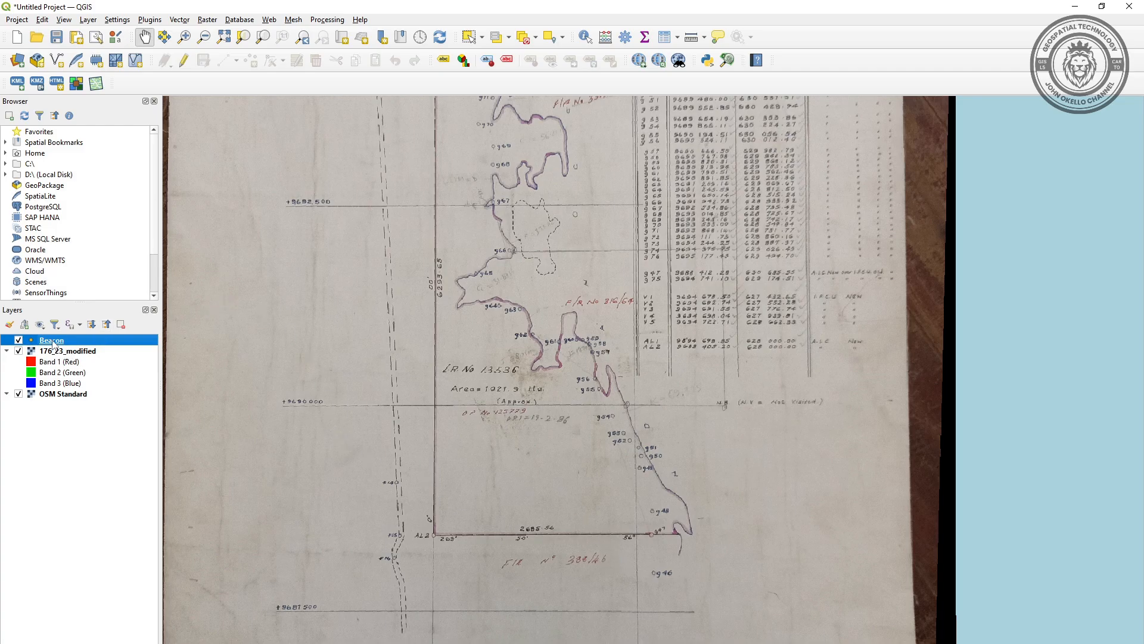
left_click(88, 20)
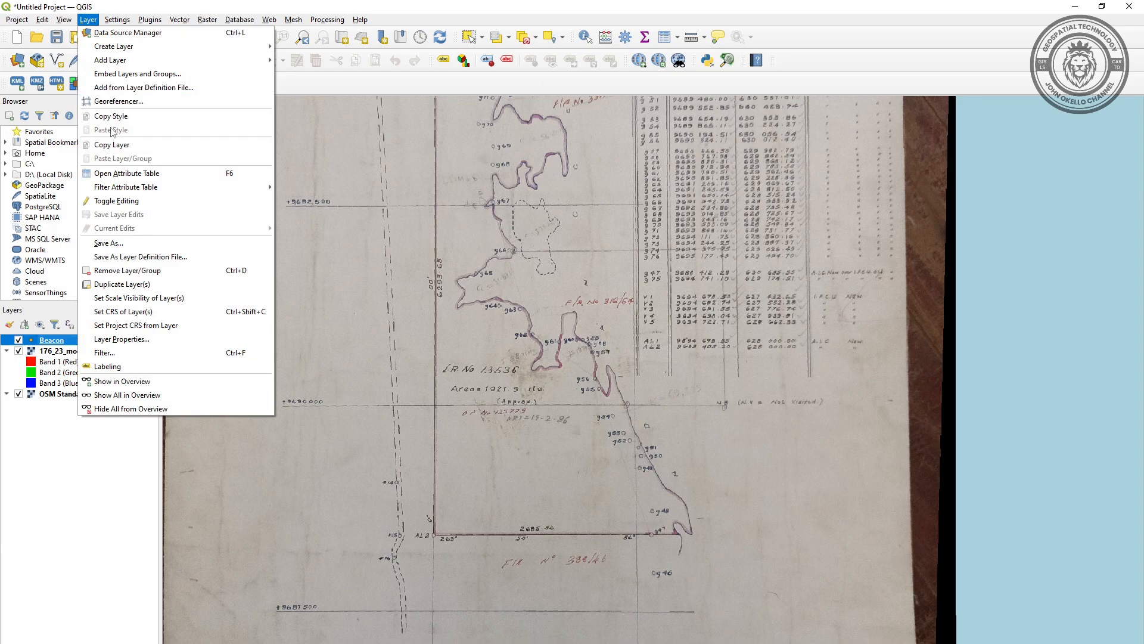
mouse_move(196, 48)
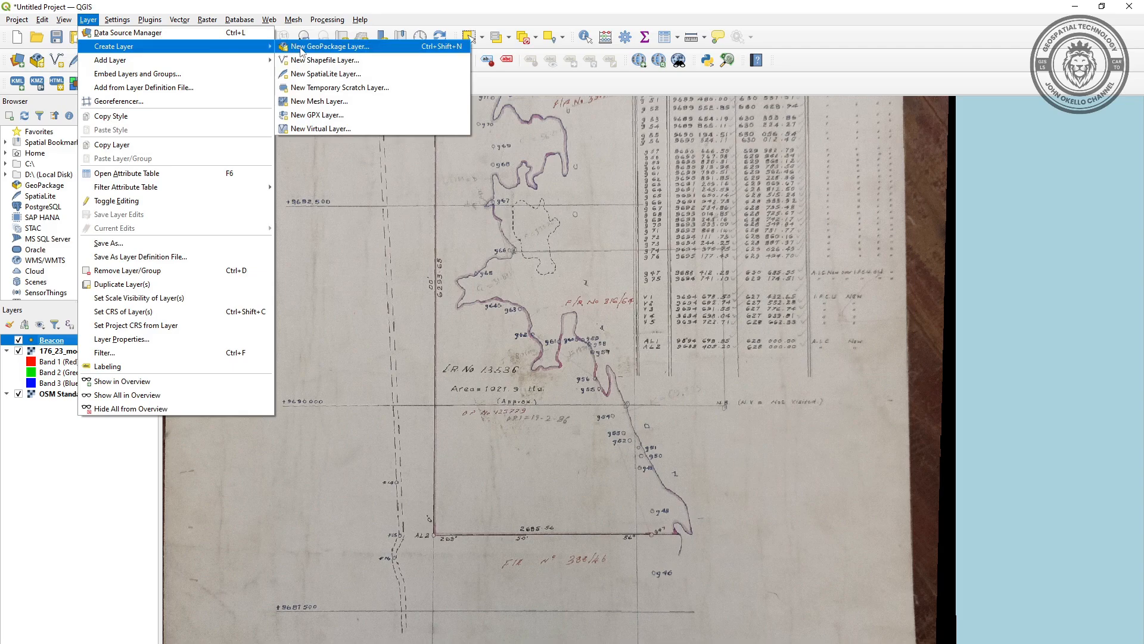
left_click(319, 62)
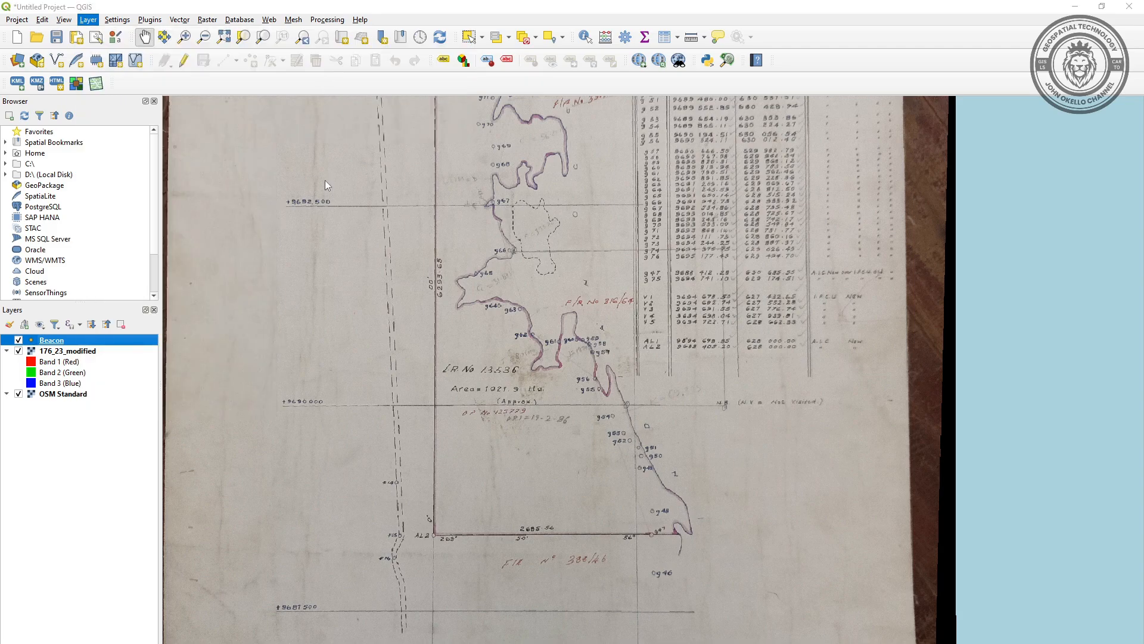
left_click(385, 83)
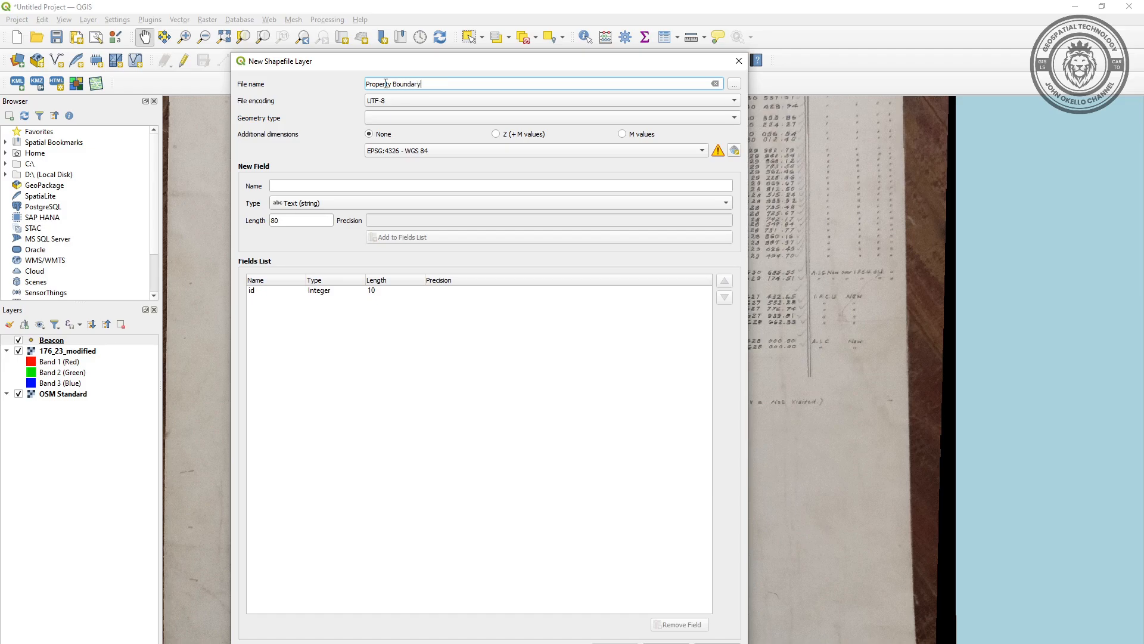
left_click(390, 119)
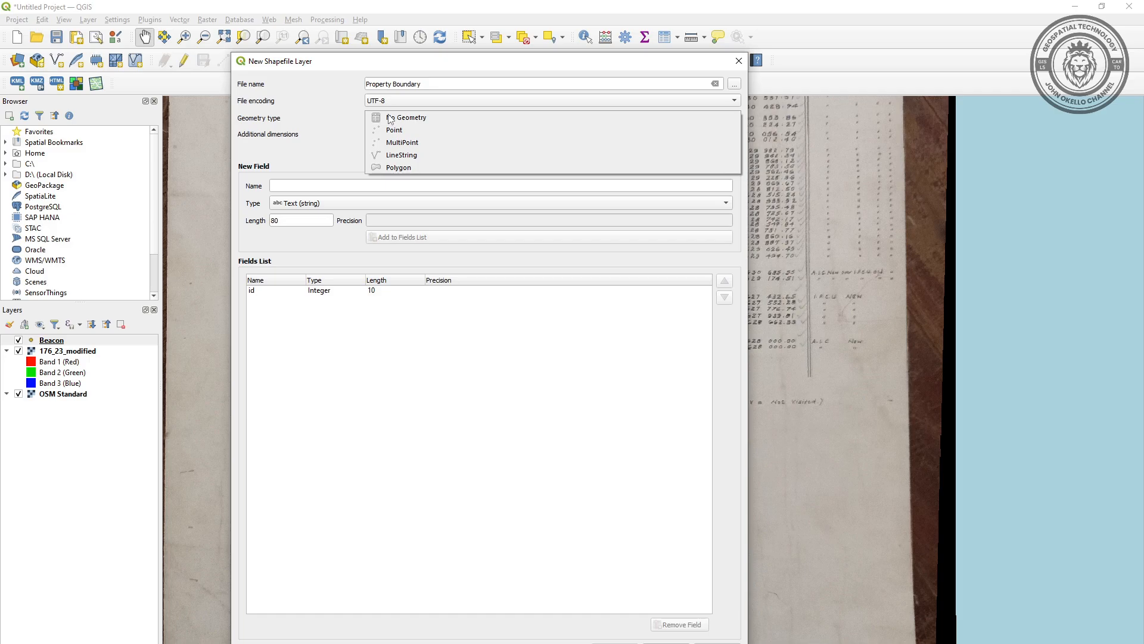
left_click(391, 154)
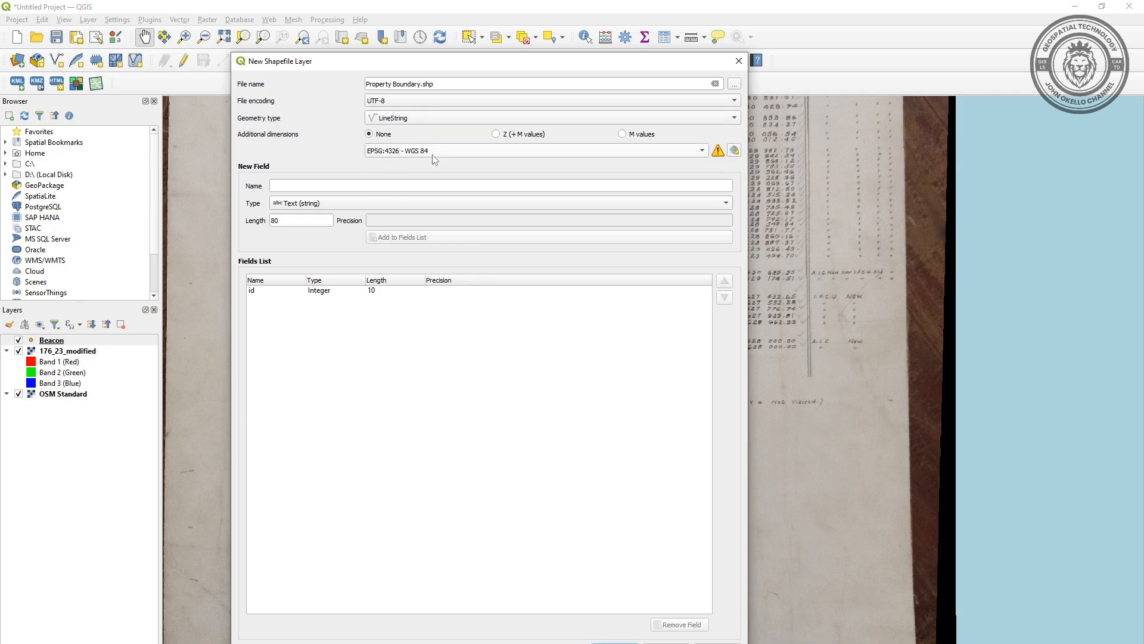
- Set the Property Boundary shapefile's coordinate reference system to EPSG:21037 - Arc 1960 / UTM zone 37S
left_click(735, 151)
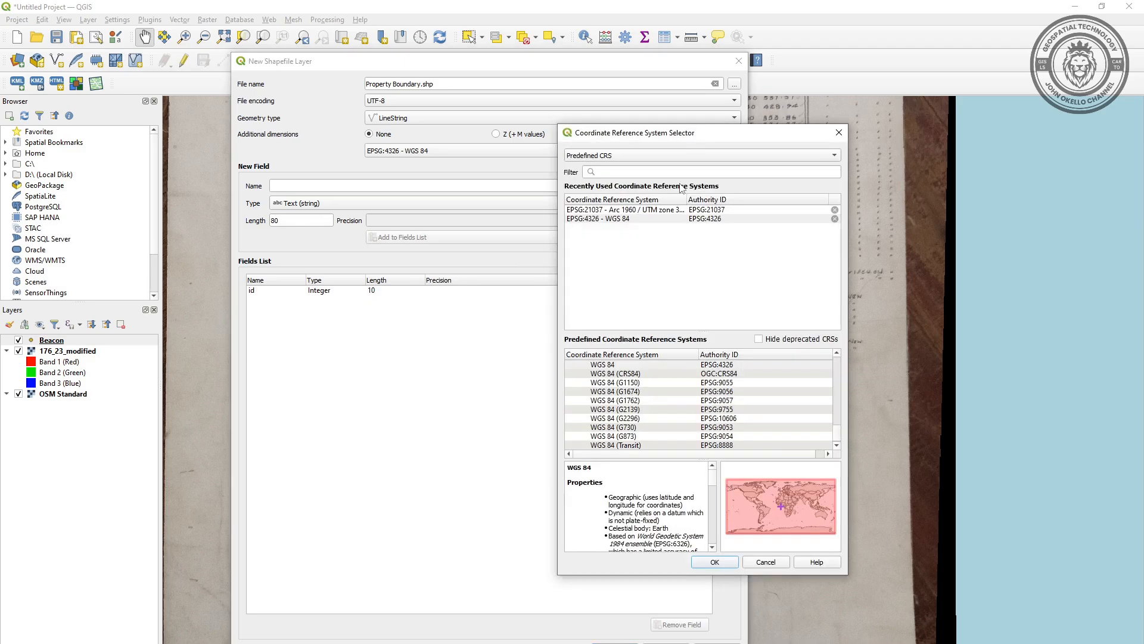
left_click(634, 210)
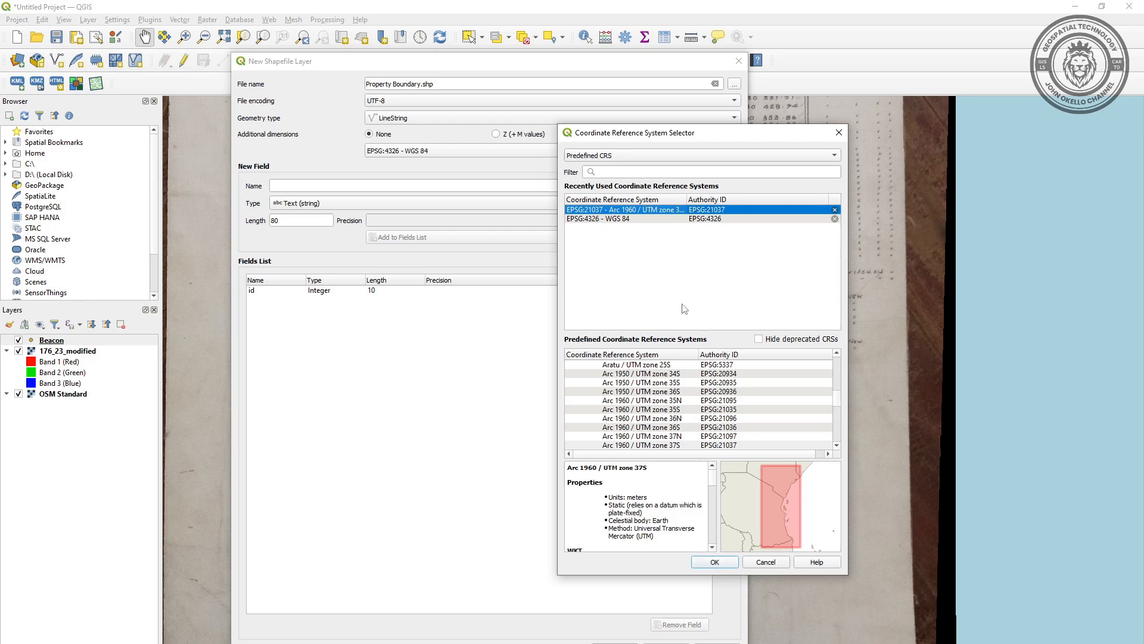
left_click(715, 562)
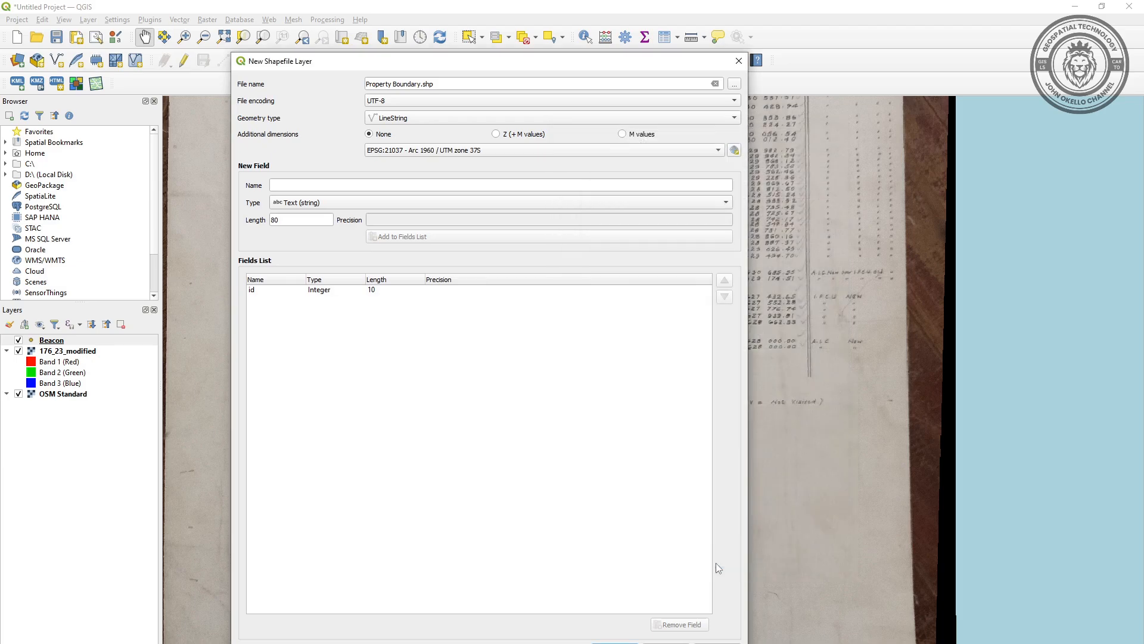
- Add a Text (string) field called Name with length 80 and create the Property Boundary layer
left_click(297, 185)
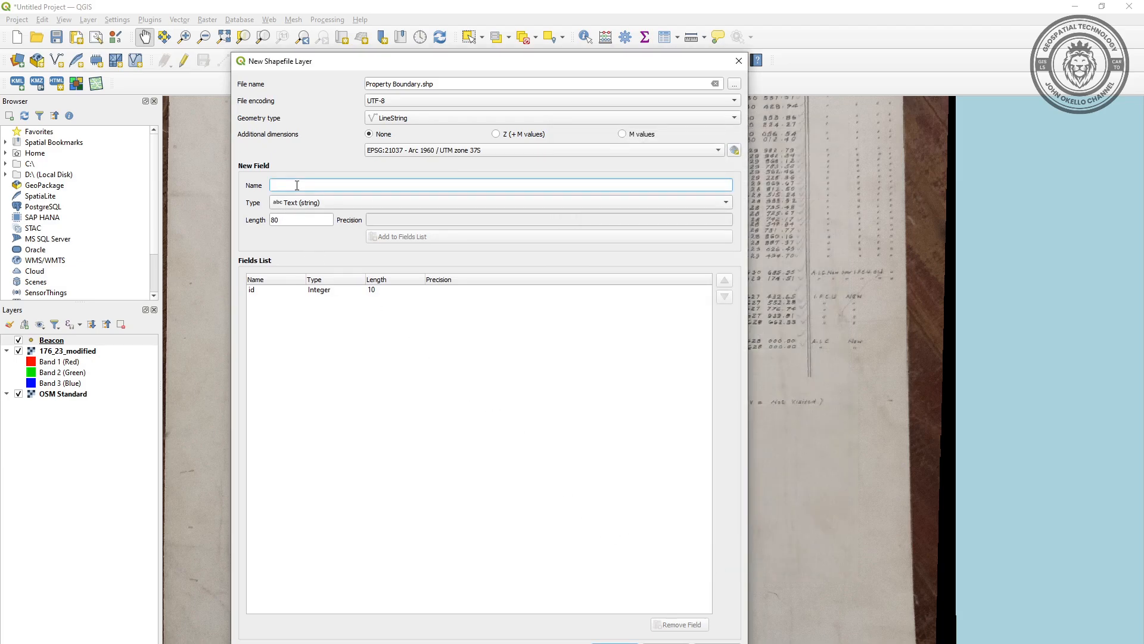
type("Name")
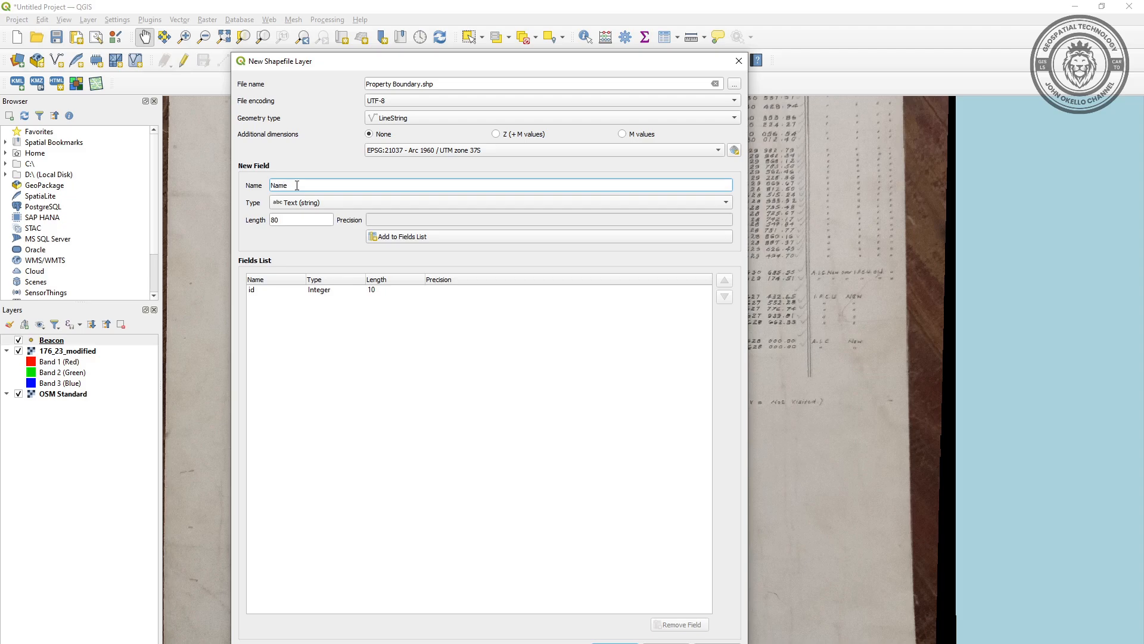
left_click(312, 206)
left_click(312, 204)
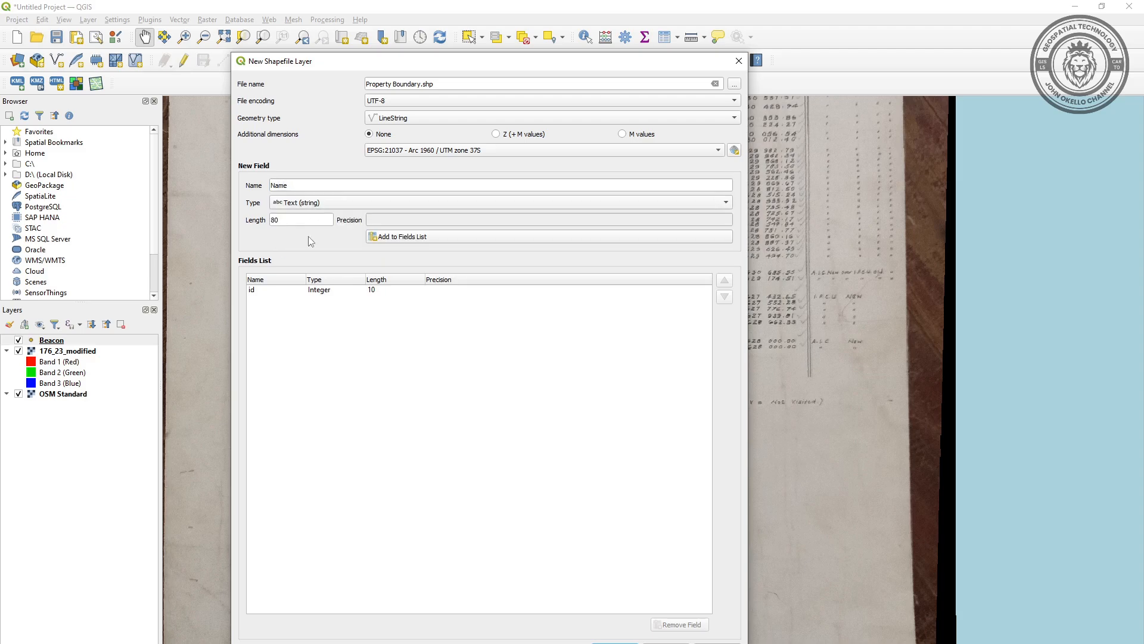
left_click(392, 236)
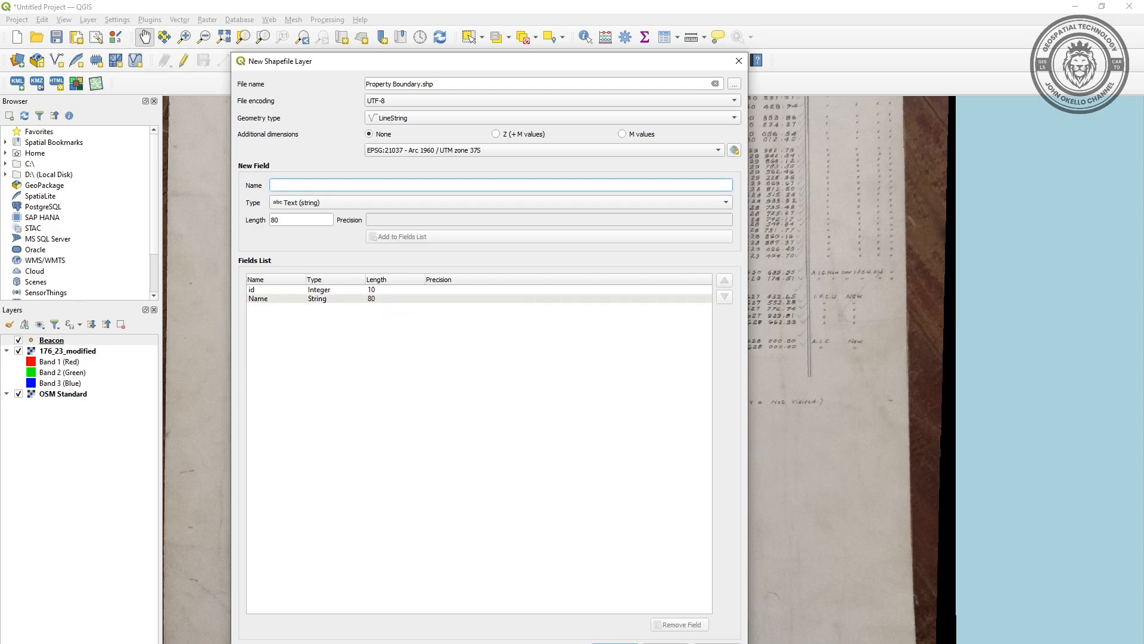
left_click(613, 641)
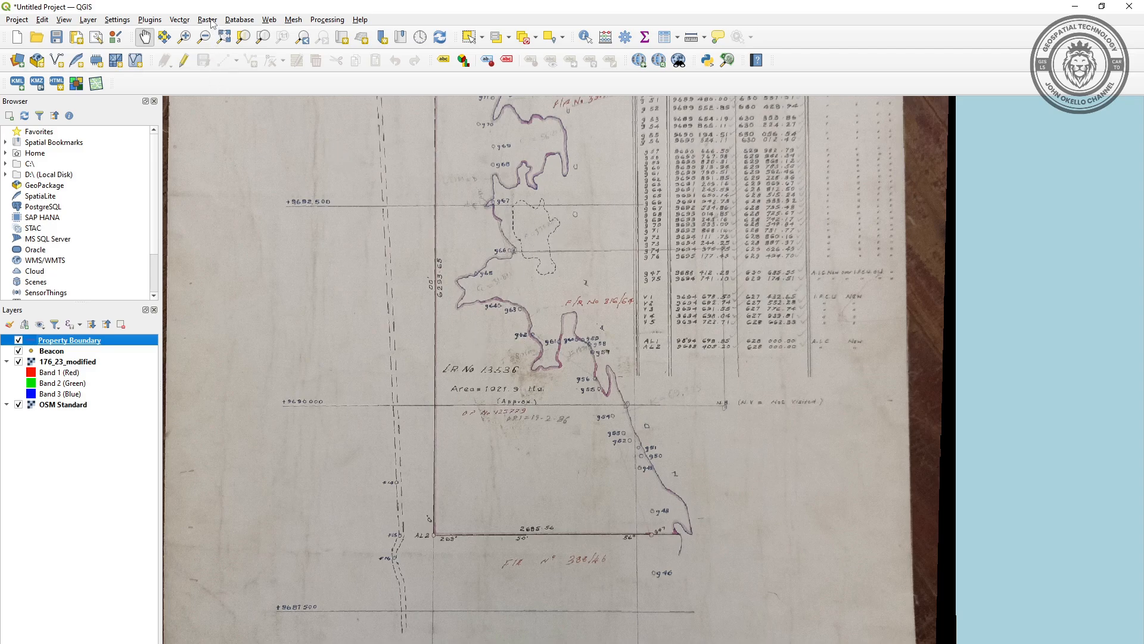
- Start a new shapefile layer with the file name Parcel and the Polygon geometry type
left_click(182, 20)
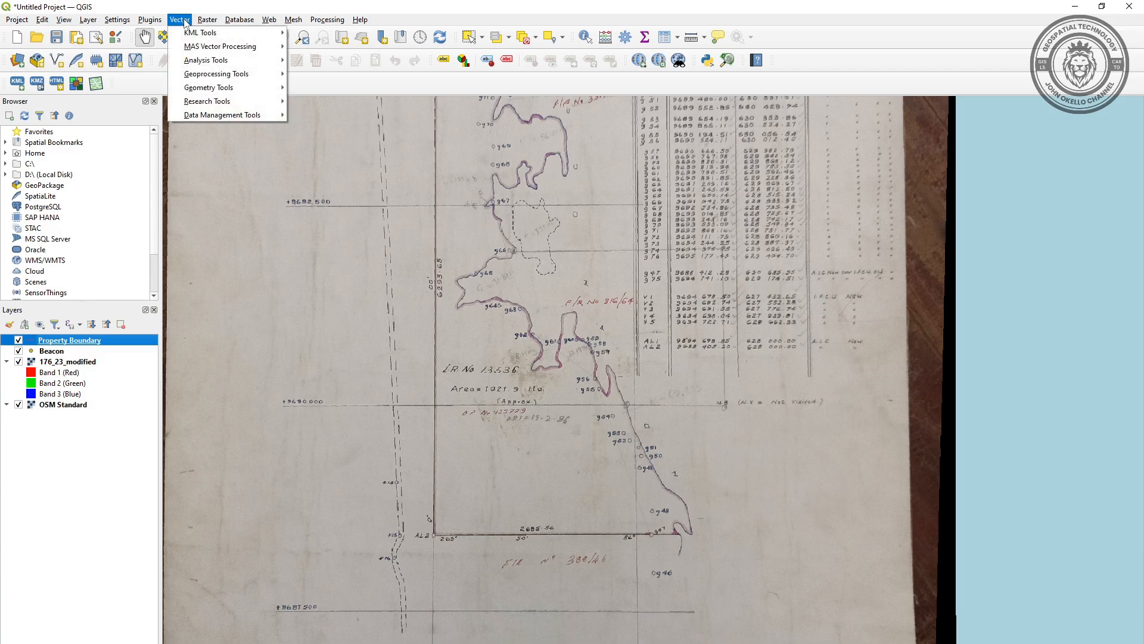
left_click(181, 21)
left_click(88, 20)
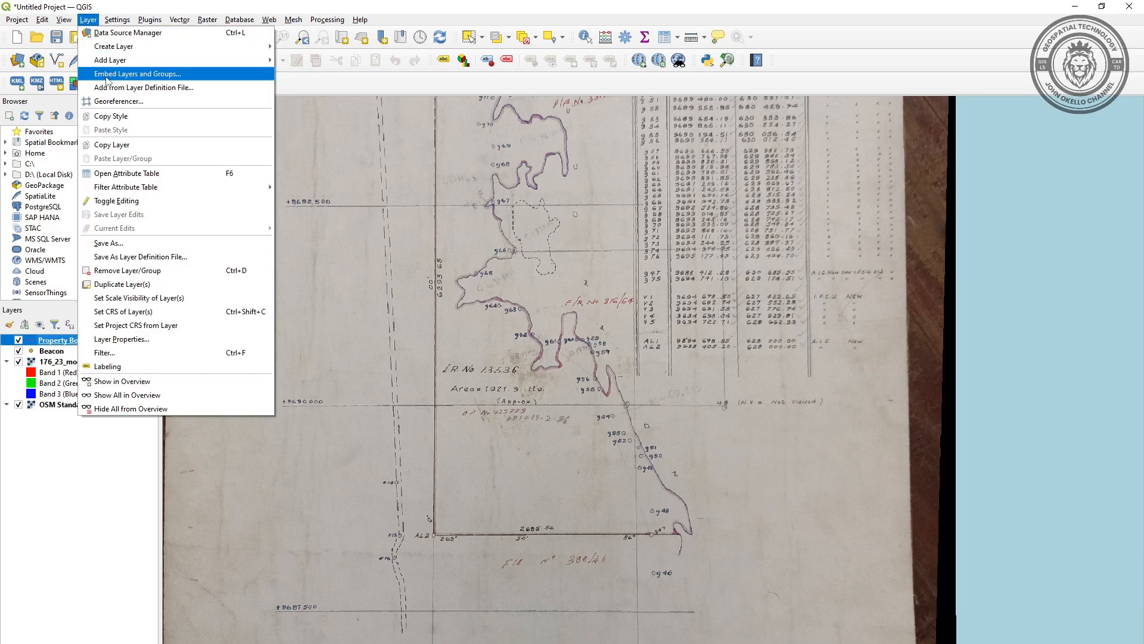
mouse_move(143, 61)
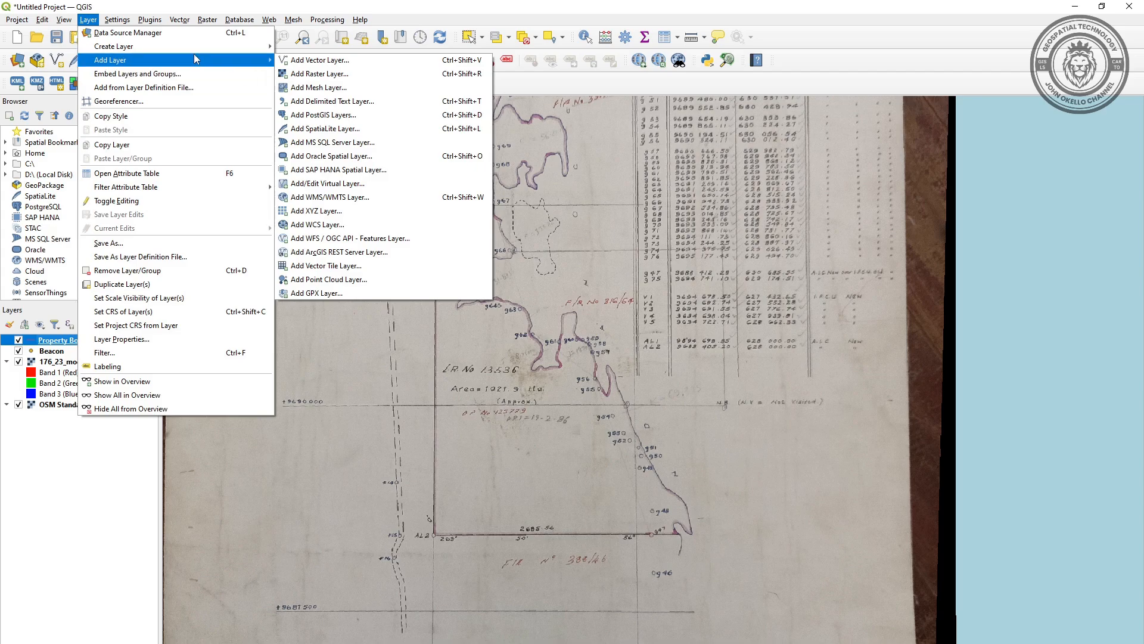
mouse_move(191, 47)
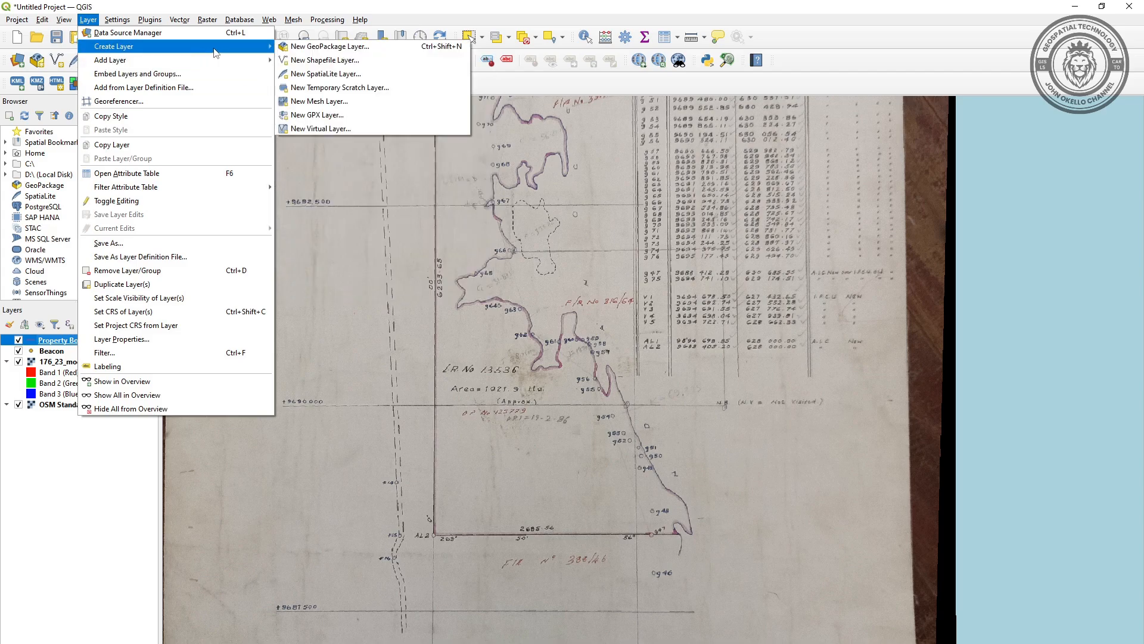
left_click(304, 59)
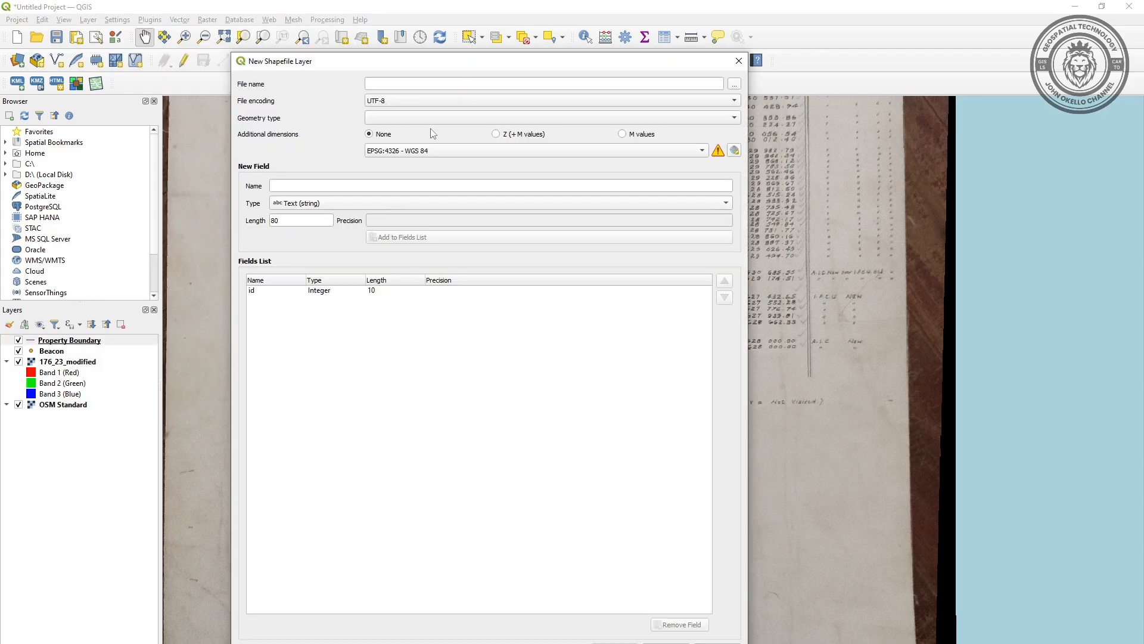
left_click(410, 83)
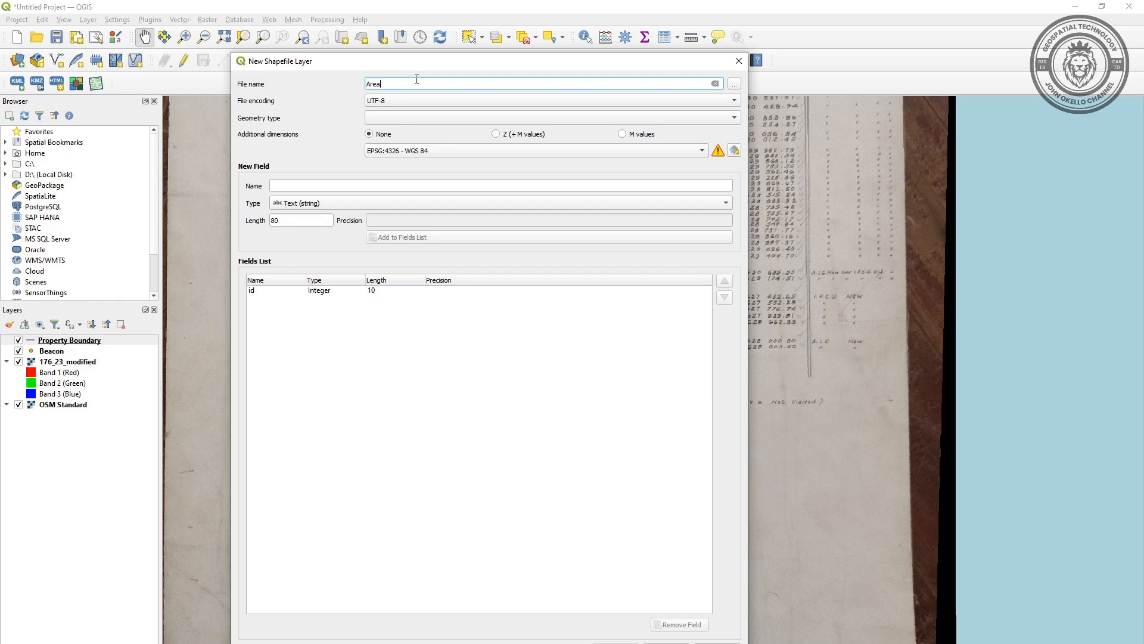
left_click_drag(399, 83, 366, 81)
type("arcel")
left_click(388, 120)
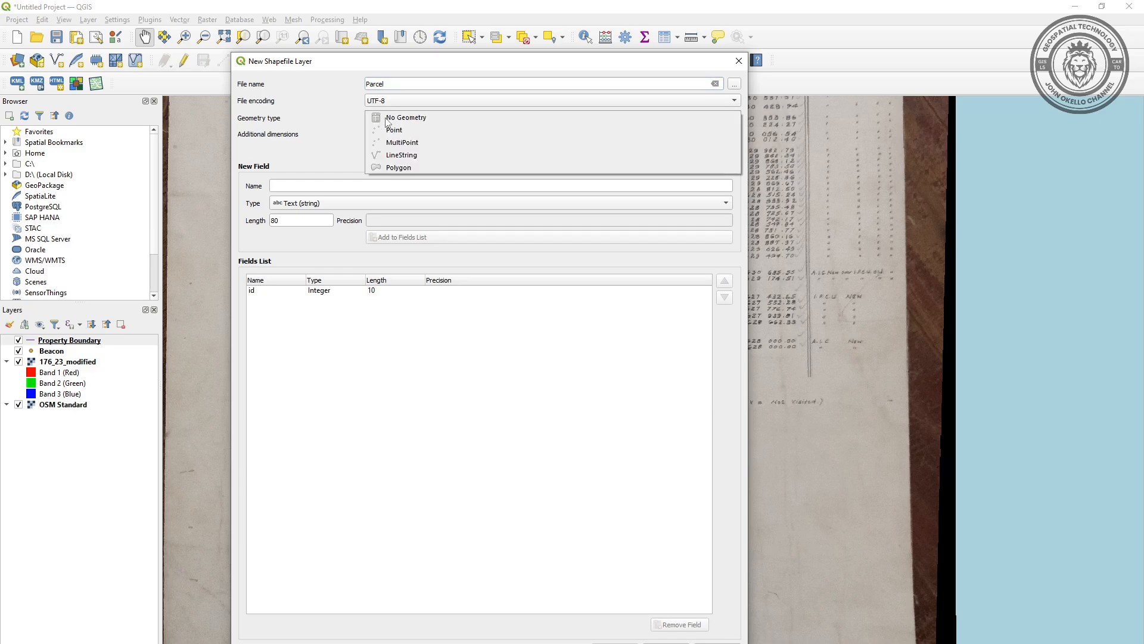
left_click(396, 164)
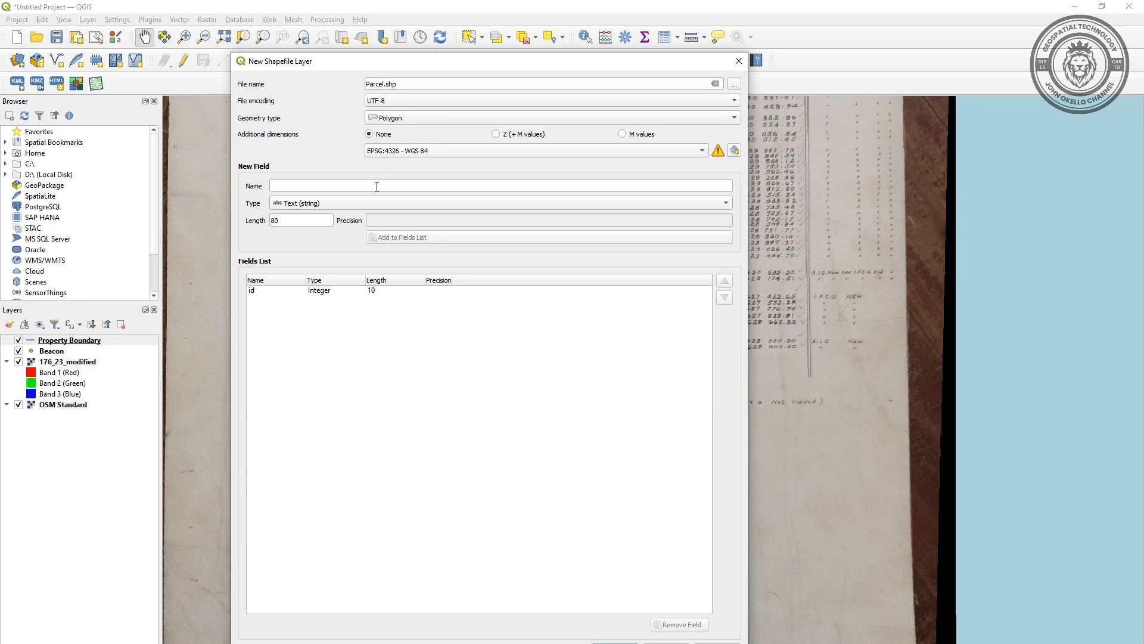
- Add a Text (string) field called Name with length 80 and create the Parcel layer
left_click(286, 189)
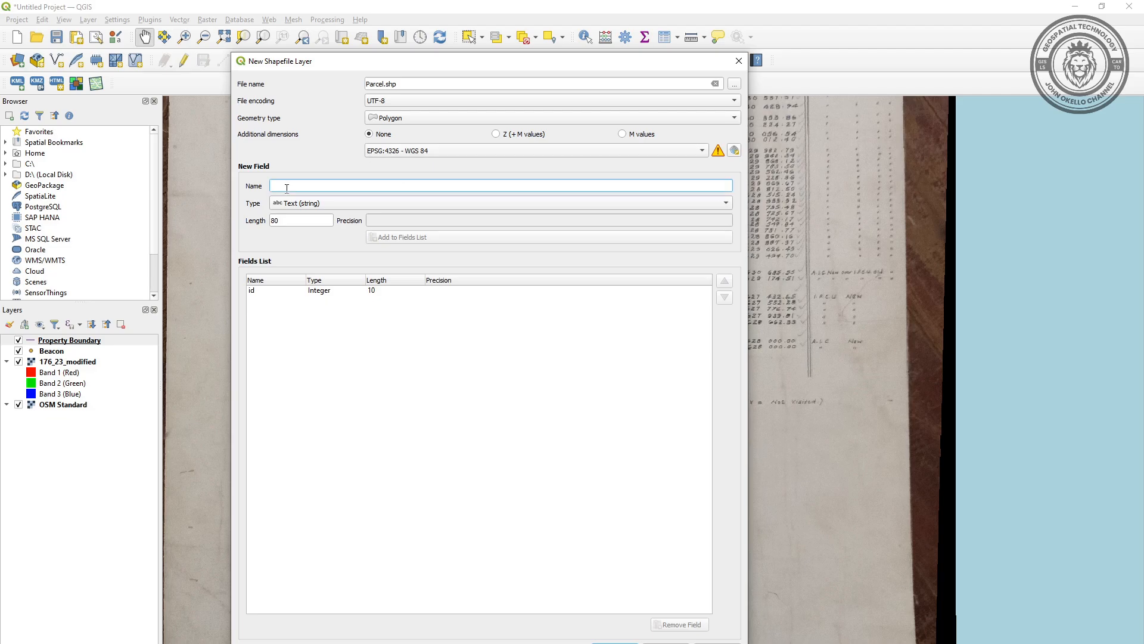
type("N")
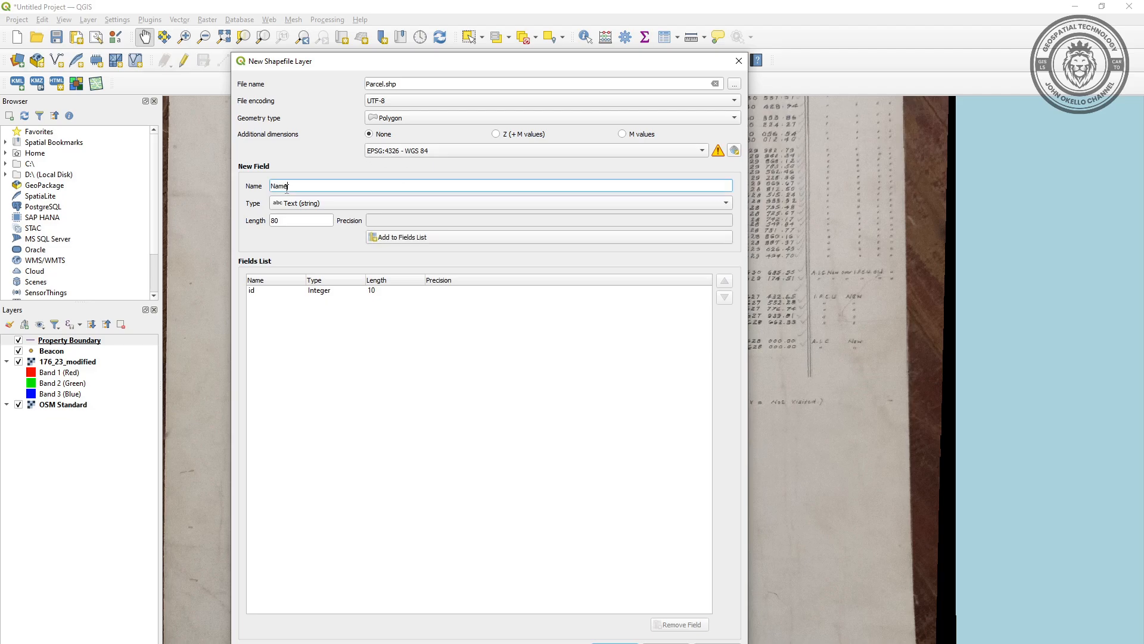
type("ame")
left_click(412, 237)
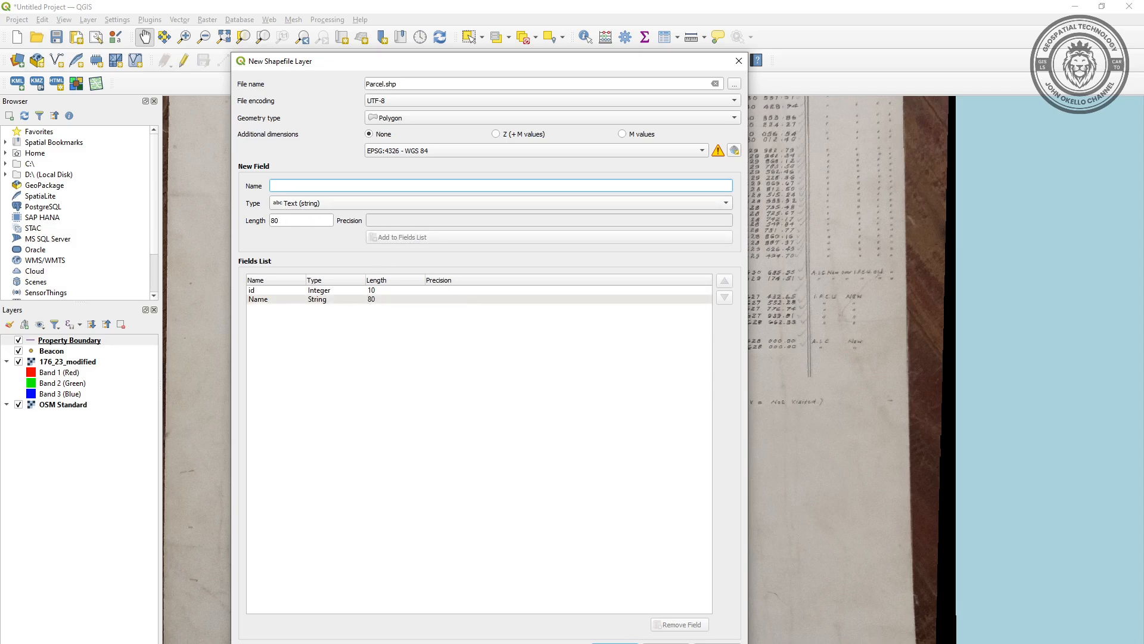
key("Return")
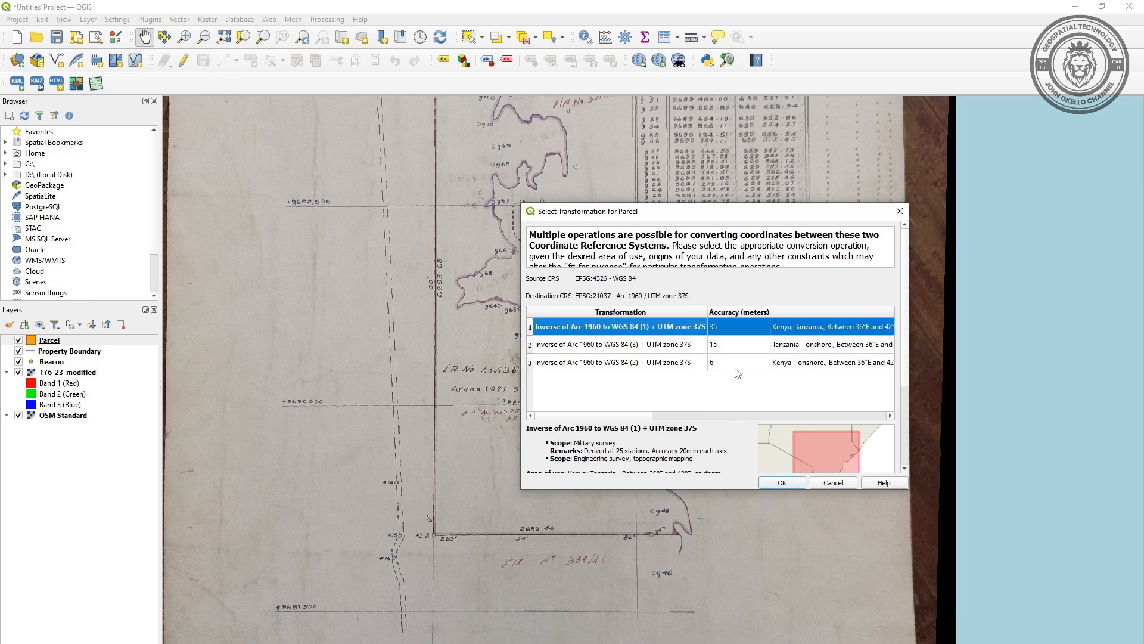
- Accept the transformation Inverse of Arc 1960 to WGS 84 (1) + UTM zone 37S for the Parcel layer
left_click(669, 362)
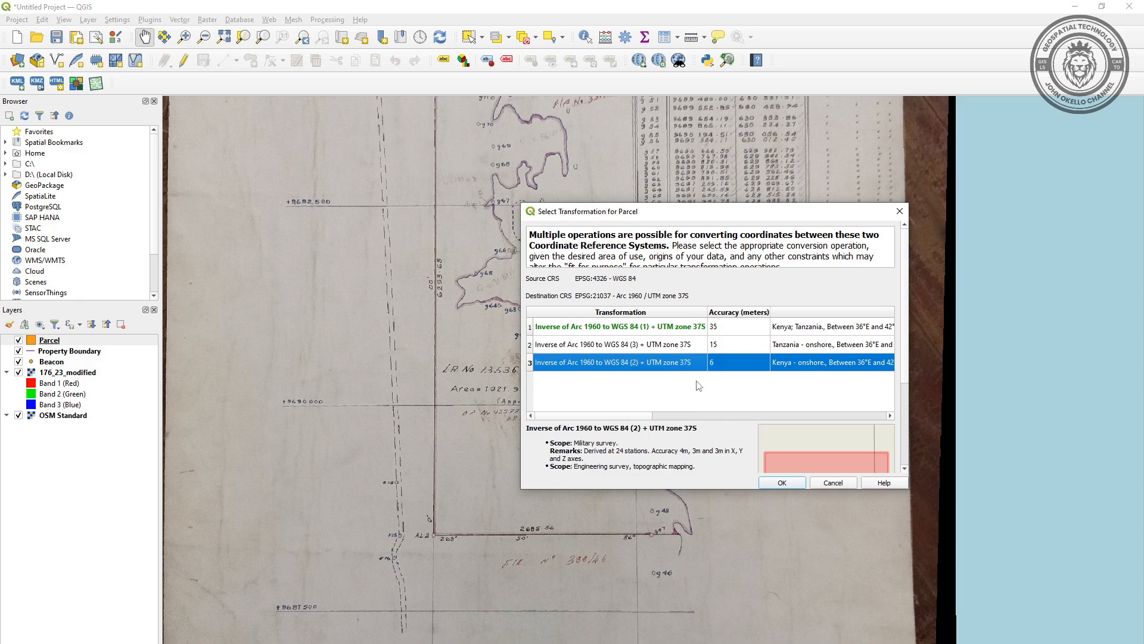
left_click(642, 328)
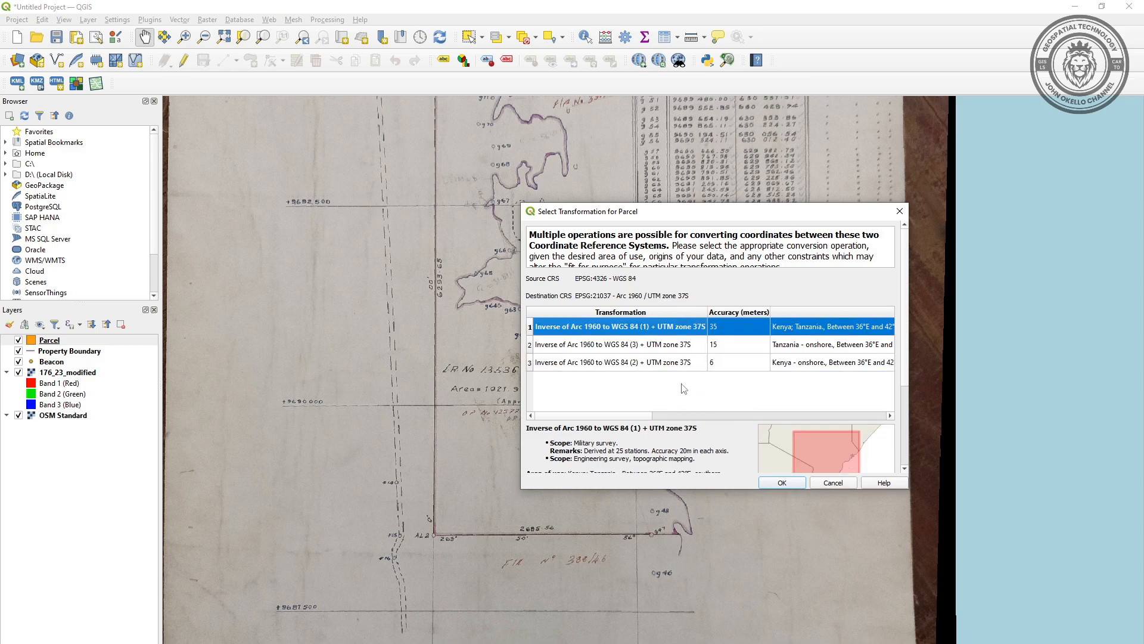
left_click(788, 481)
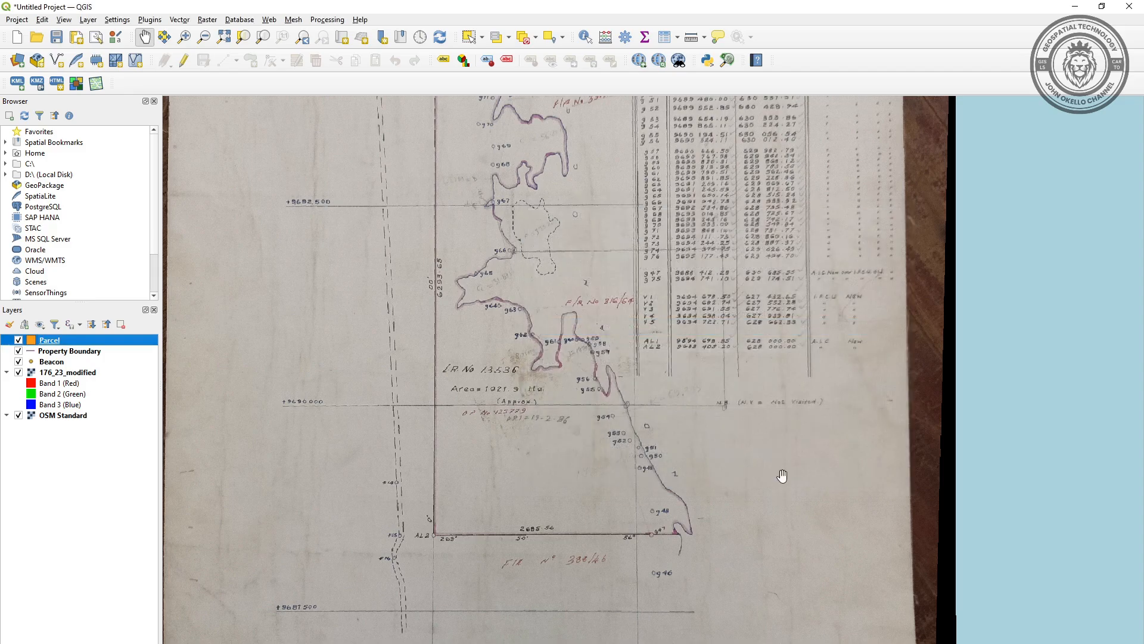
- Set the assigned coordinate reference system in the Parcel layer's source properties to EPSG:21037 - Arc 1960 / UTM zone 37S
right_click(60, 342)
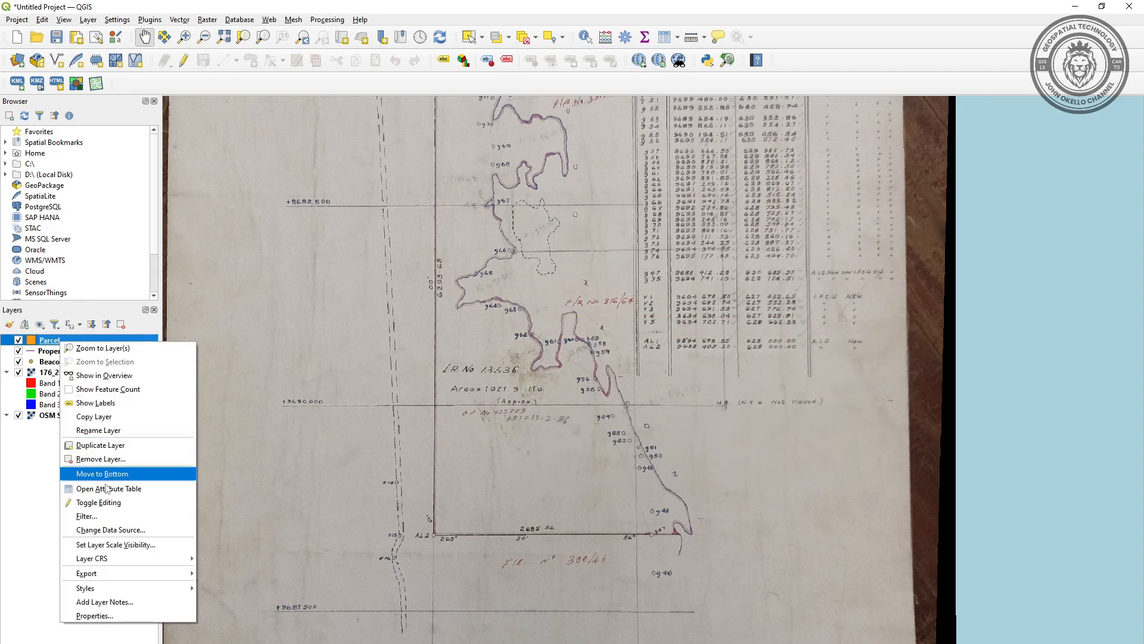
left_click(100, 615)
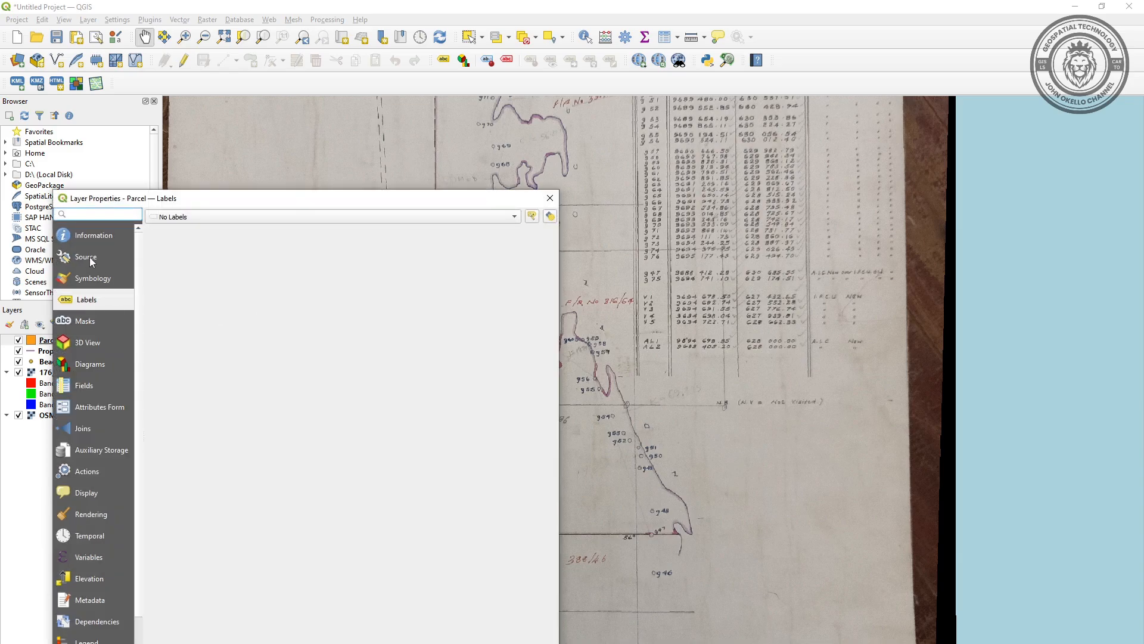
left_click(88, 257)
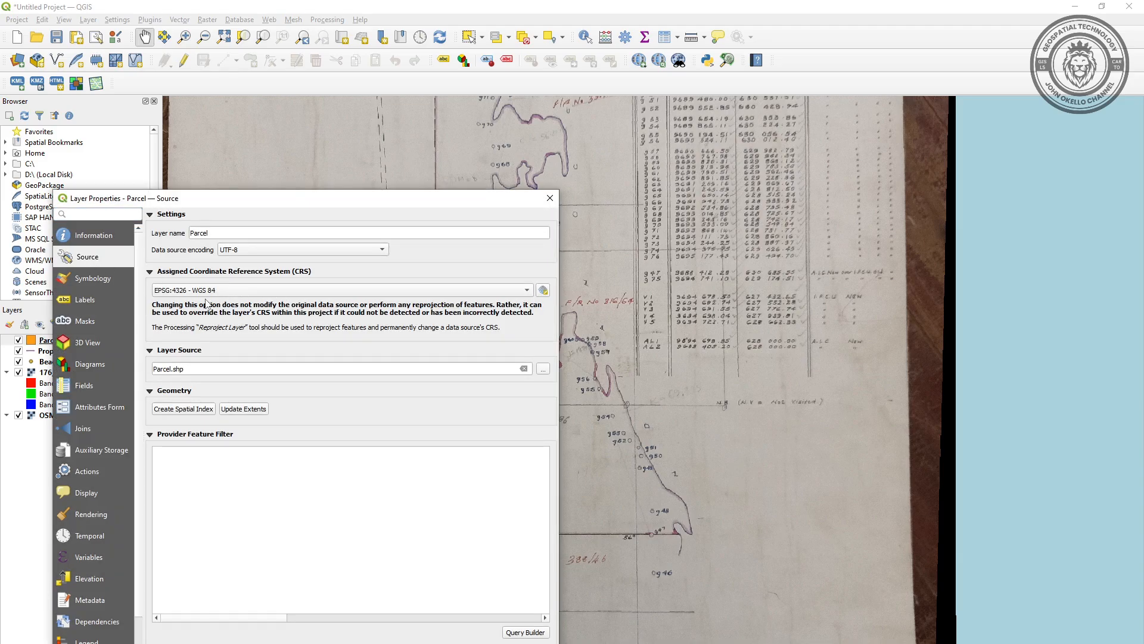
left_click(208, 292)
left_click(208, 290)
left_click(543, 290)
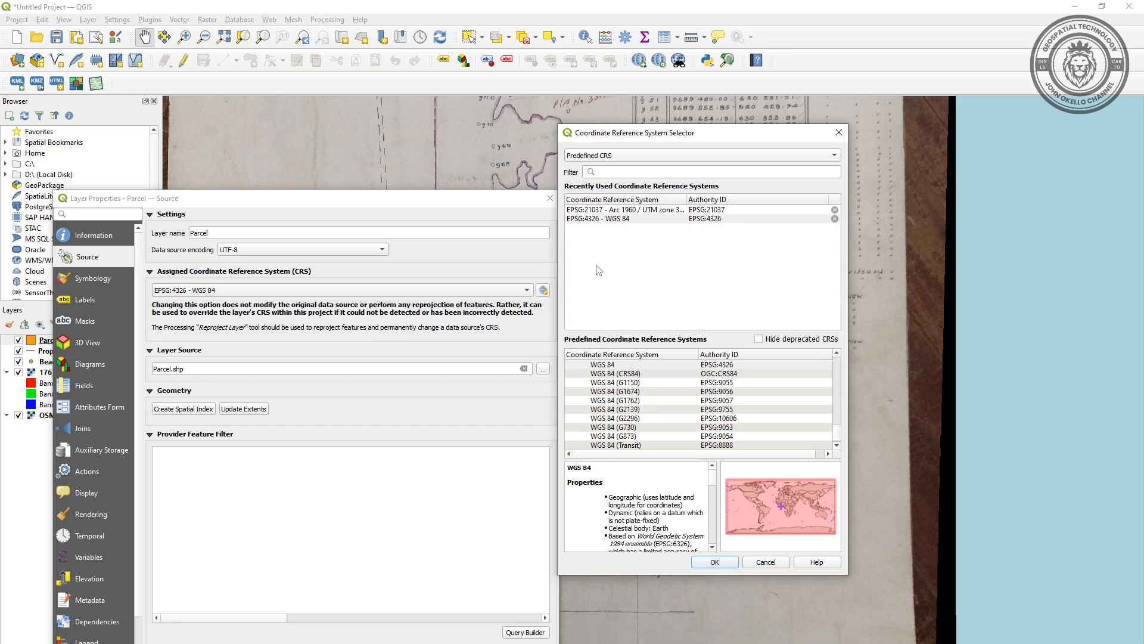
left_click(636, 210)
left_click(715, 561)
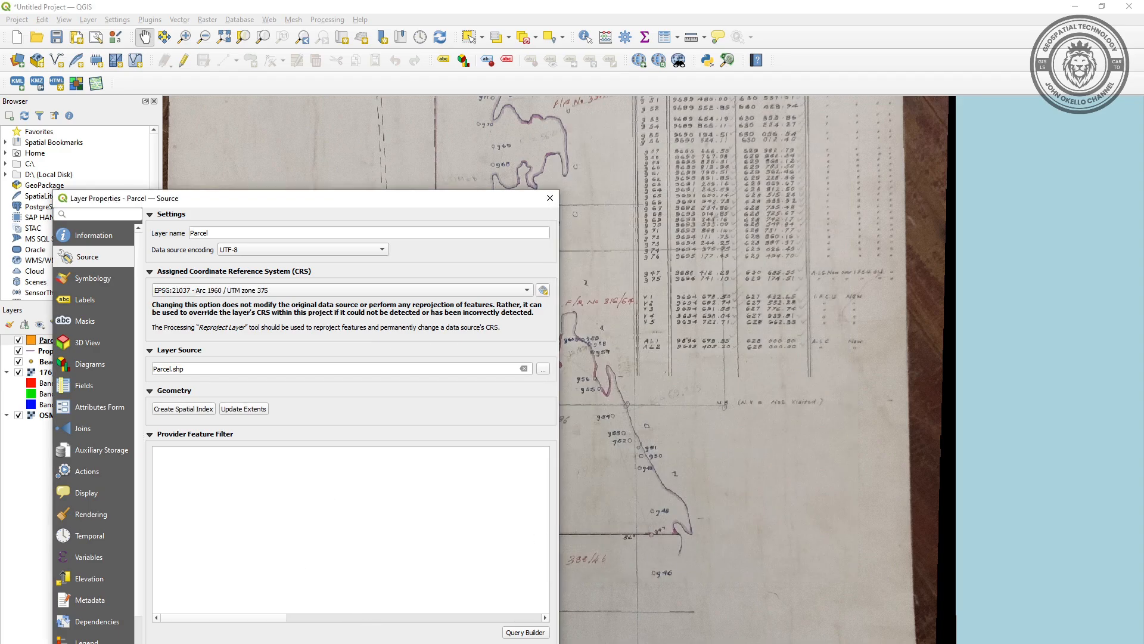
- Confirm the Parcel layer properties and save the project as Shapefile in the Digitize folder on the Desktop
left_click(392, 643)
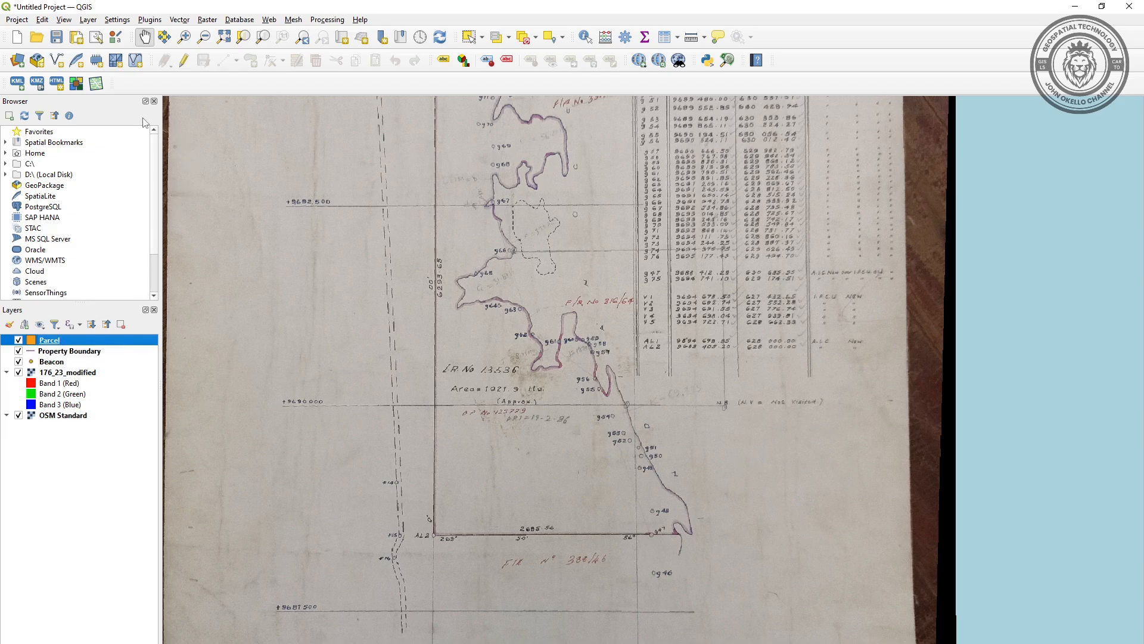
left_click(56, 37)
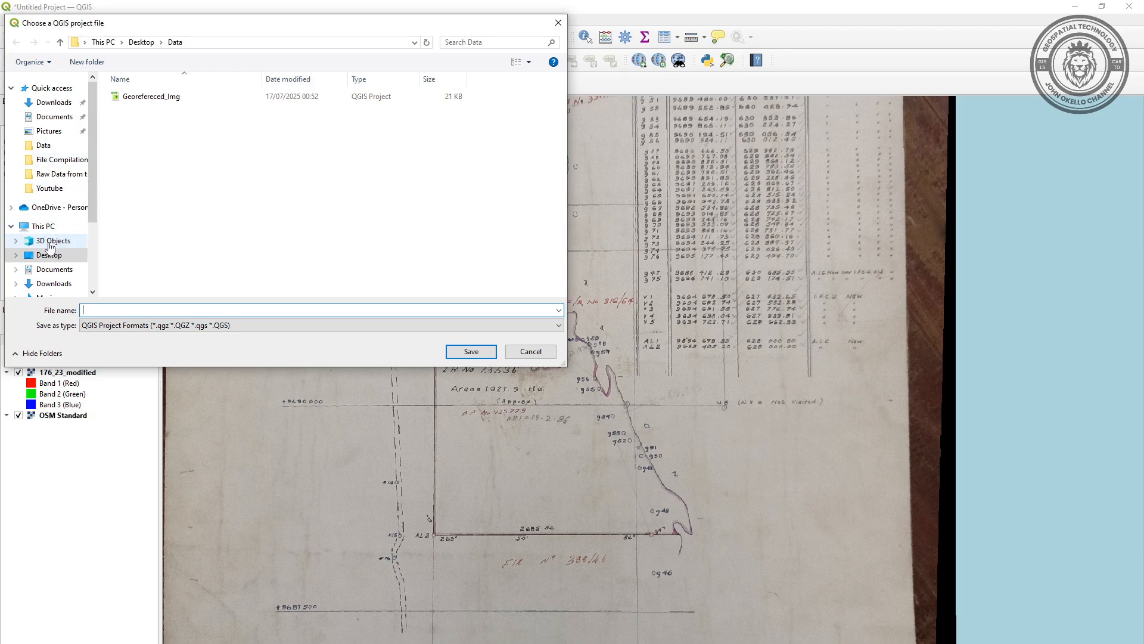
left_click(48, 255)
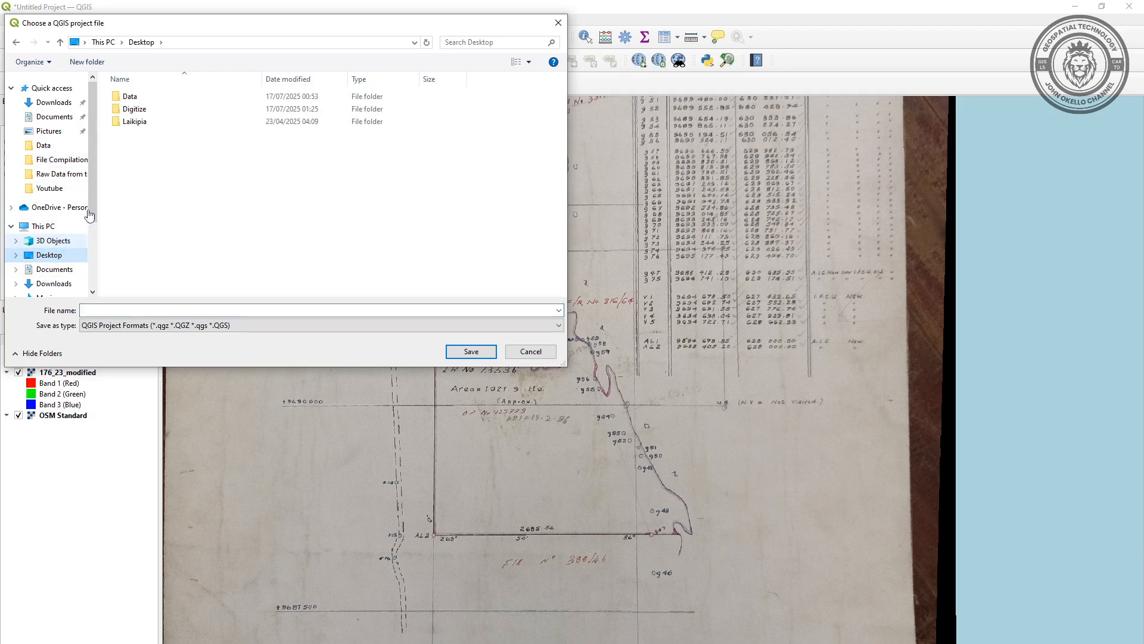
double_click(135, 110)
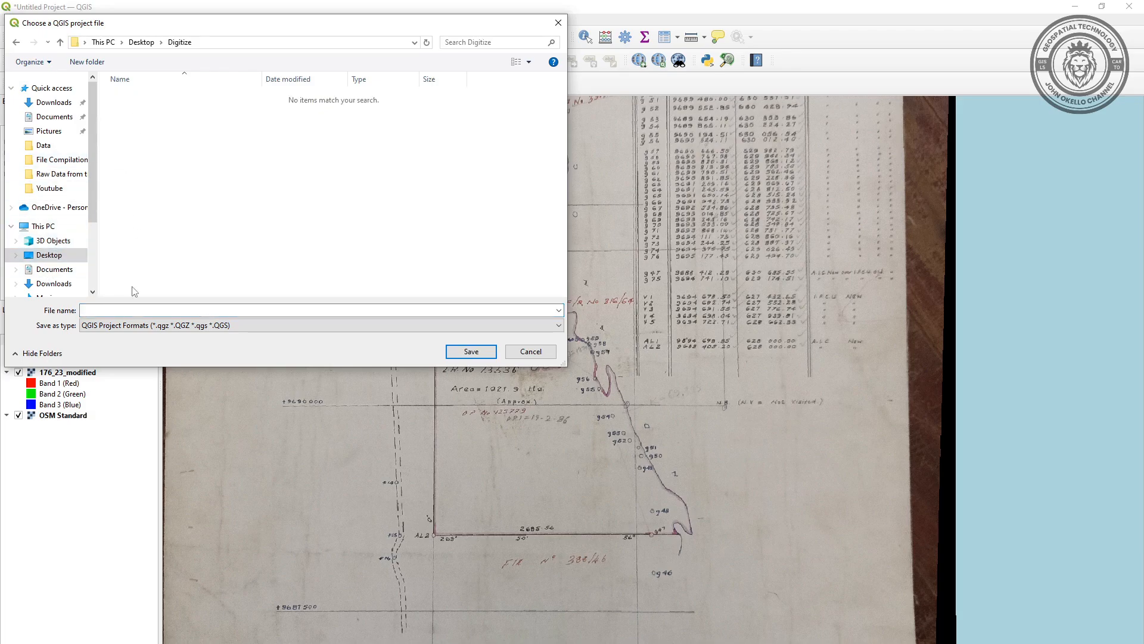
left_click(115, 310)
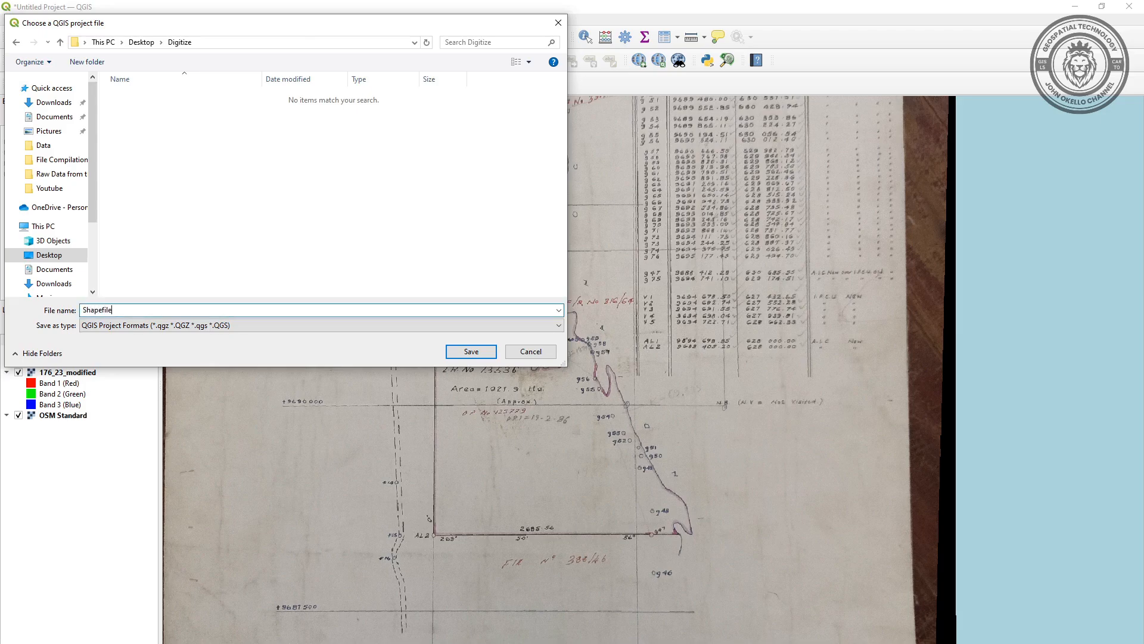
left_click(471, 351)
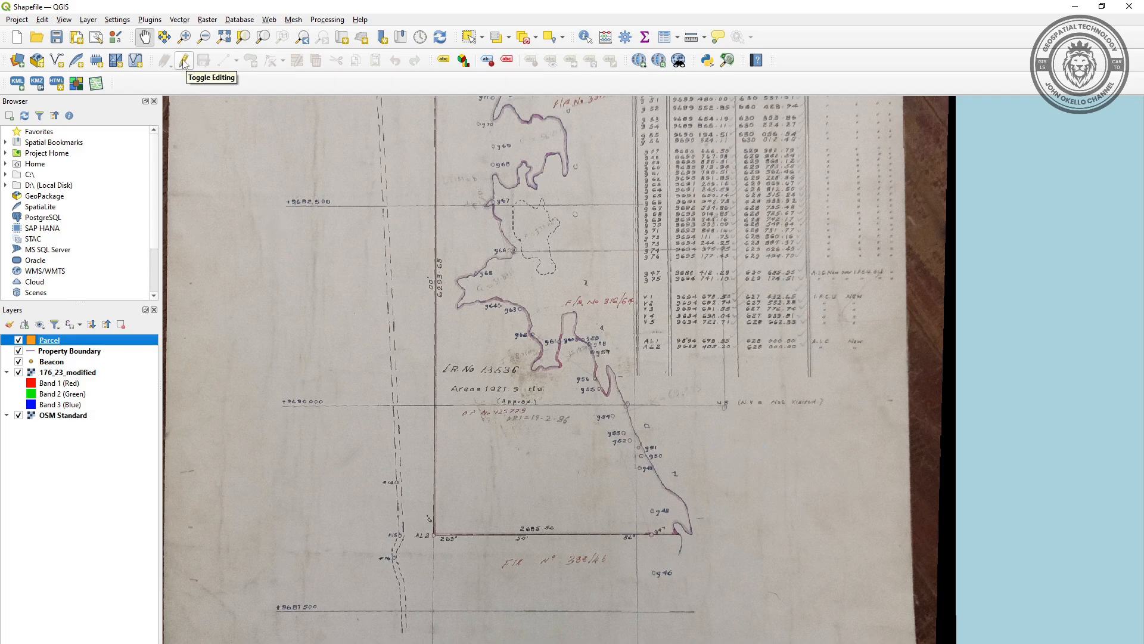
- Turn on editing for the Beacon layer and start the Add Point Feature tool
left_click(47, 362)
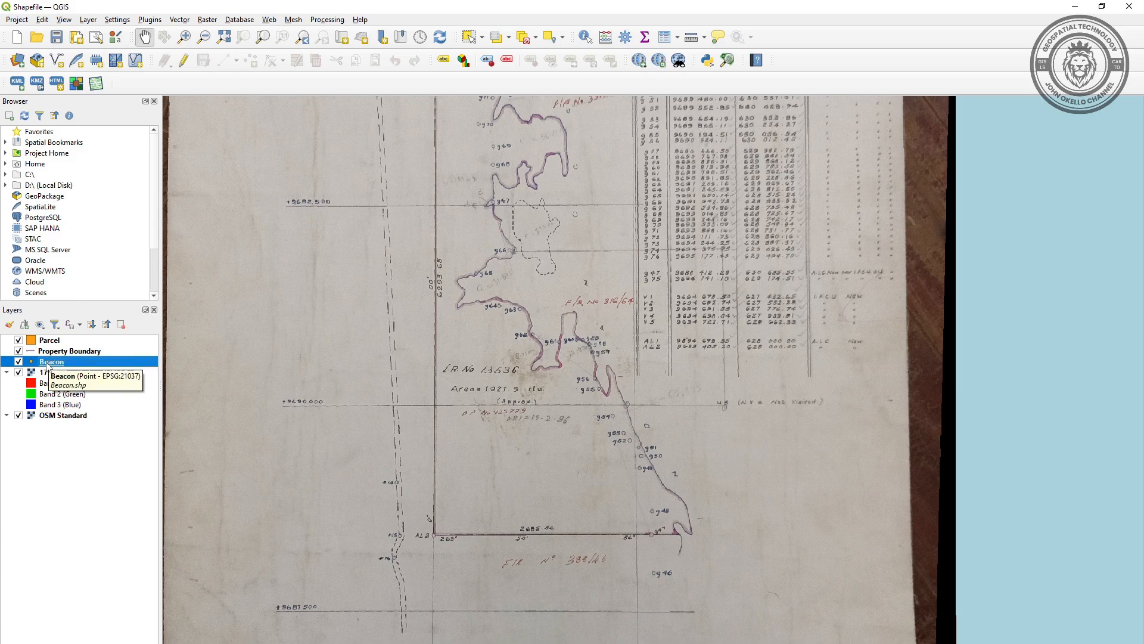
right_click(48, 363)
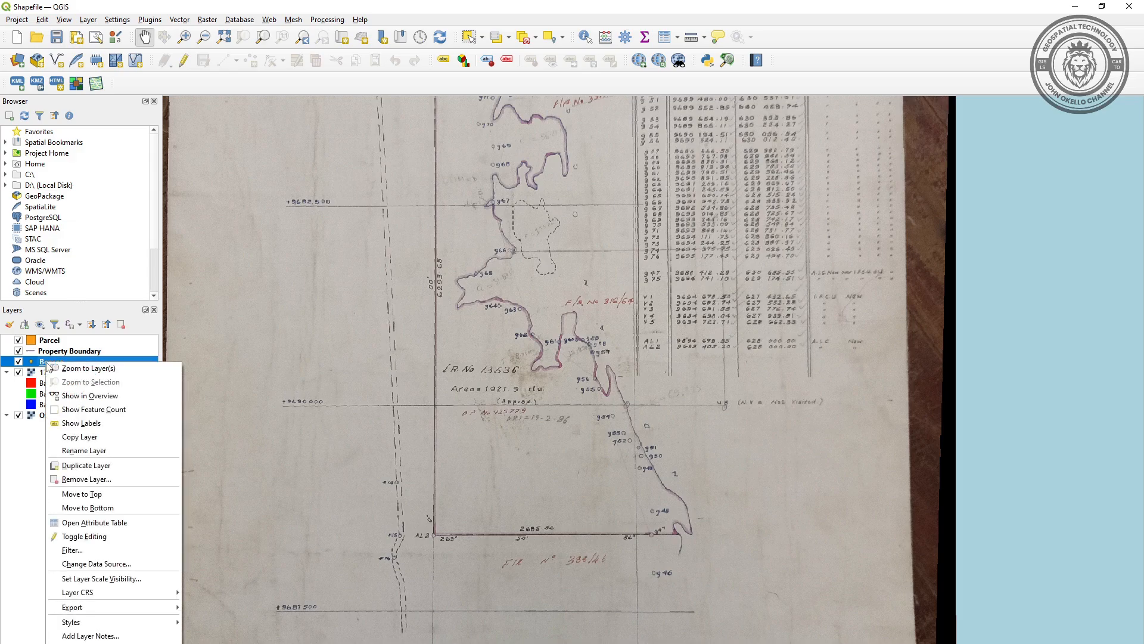
left_click(81, 537)
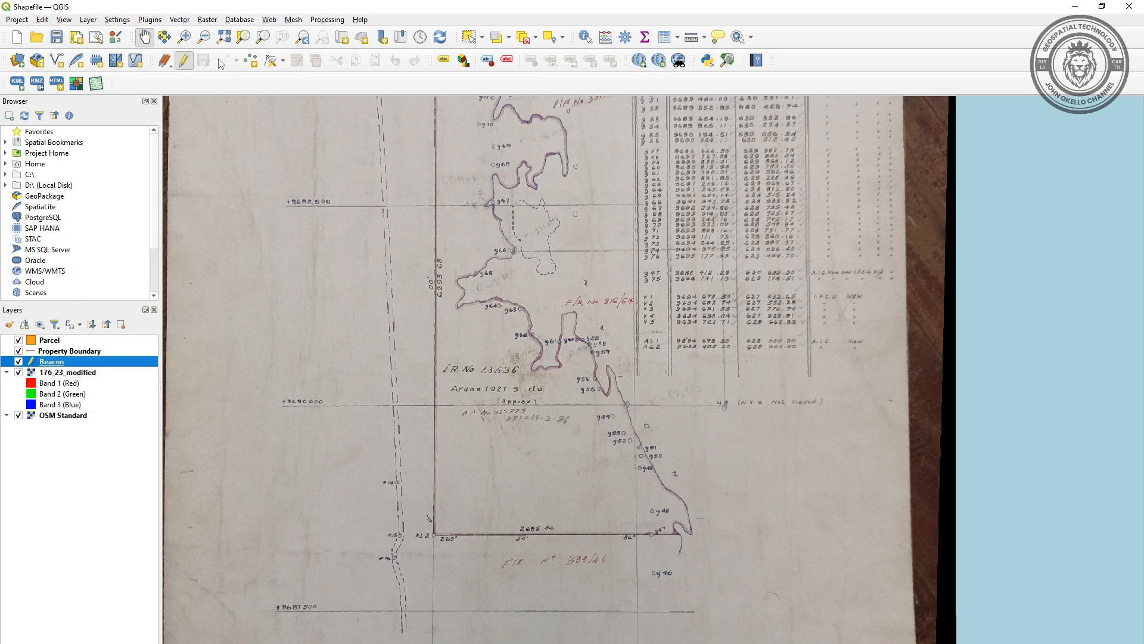
left_click(252, 62)
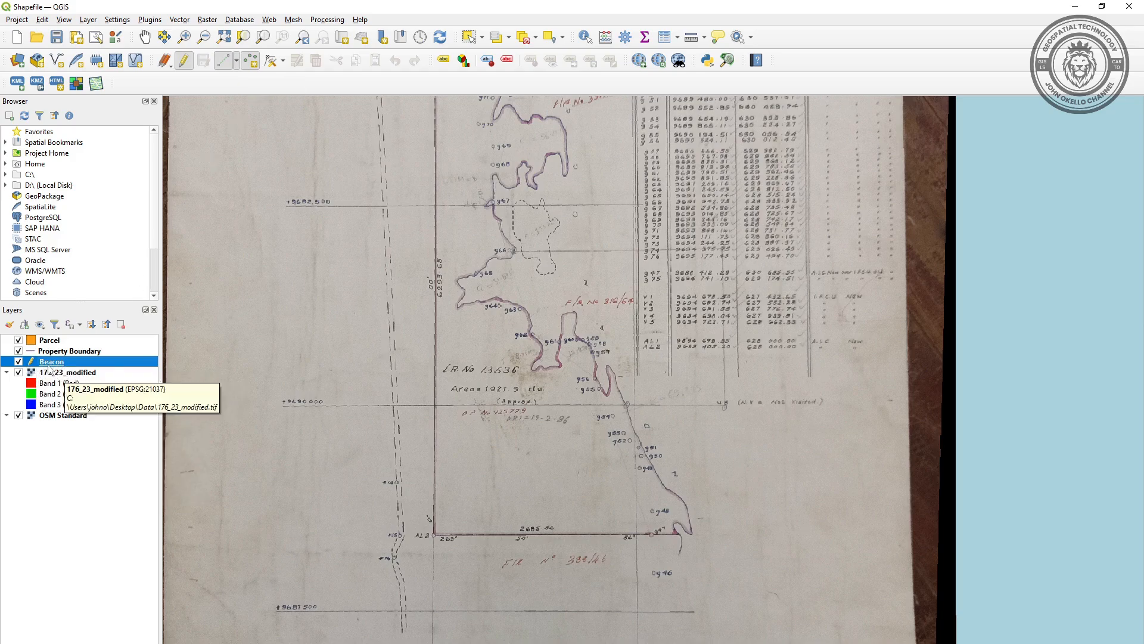
- Add a beacon point at the g47 circle on the plan's southern boundary with id 1 and Name g47
scroll(656, 544, "up", 3)
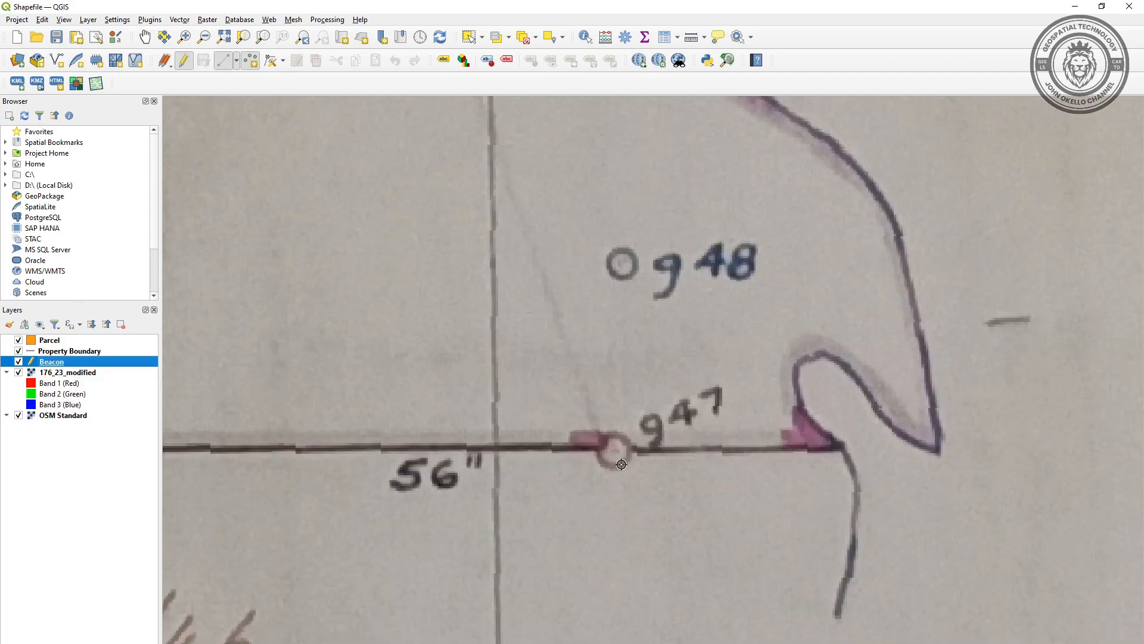
scroll(613, 462, "up", 1)
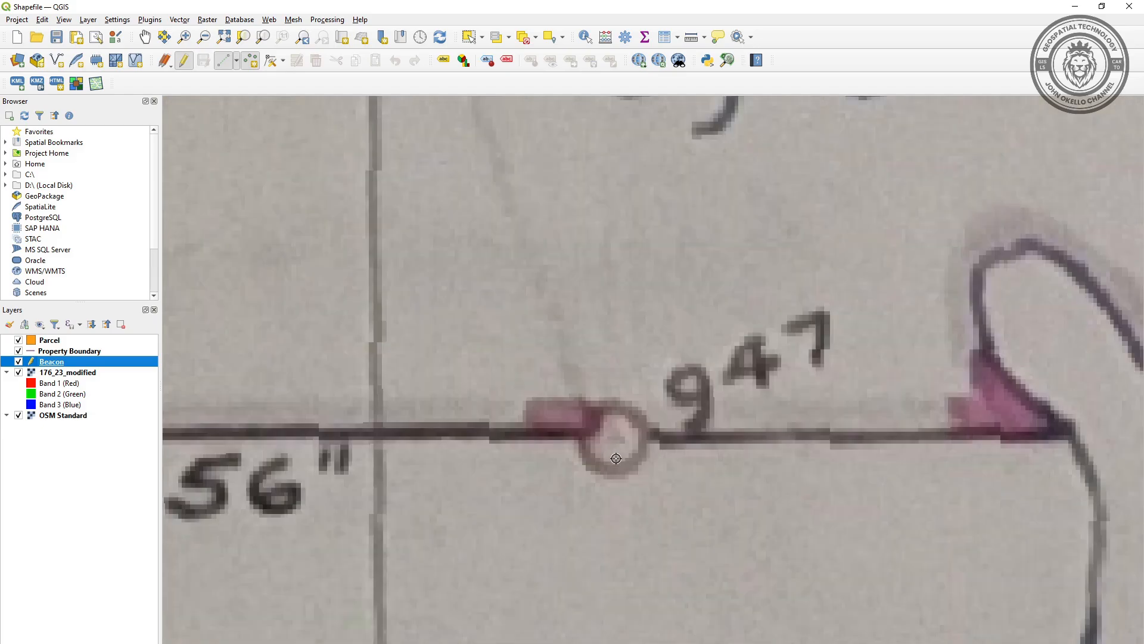
left_click(612, 440)
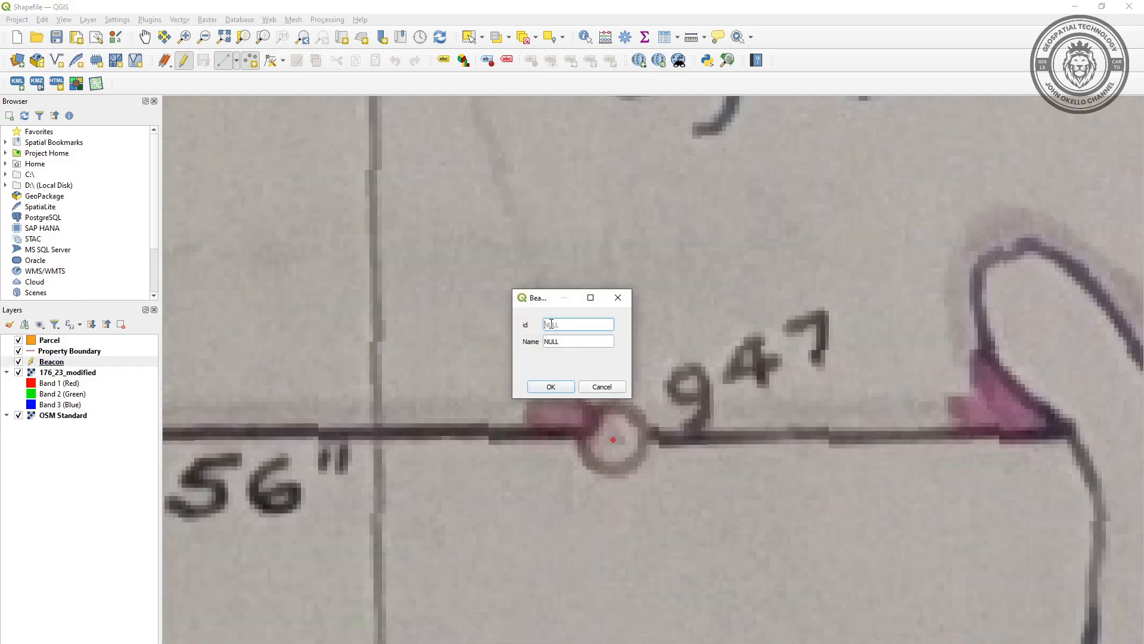
type("1")
left_click(565, 342)
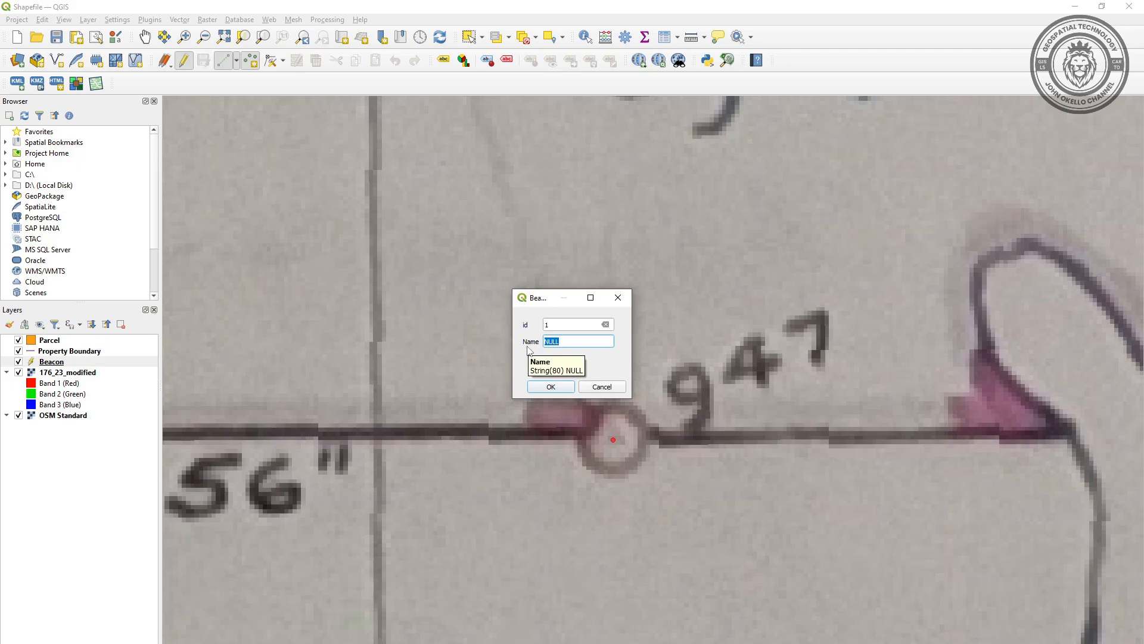
type("g47")
left_click(550, 386)
- Add a beacon point at the AL2 circle on the parcel's southwest corner with id 2 and Name AL2
scroll(713, 447, "down", 3)
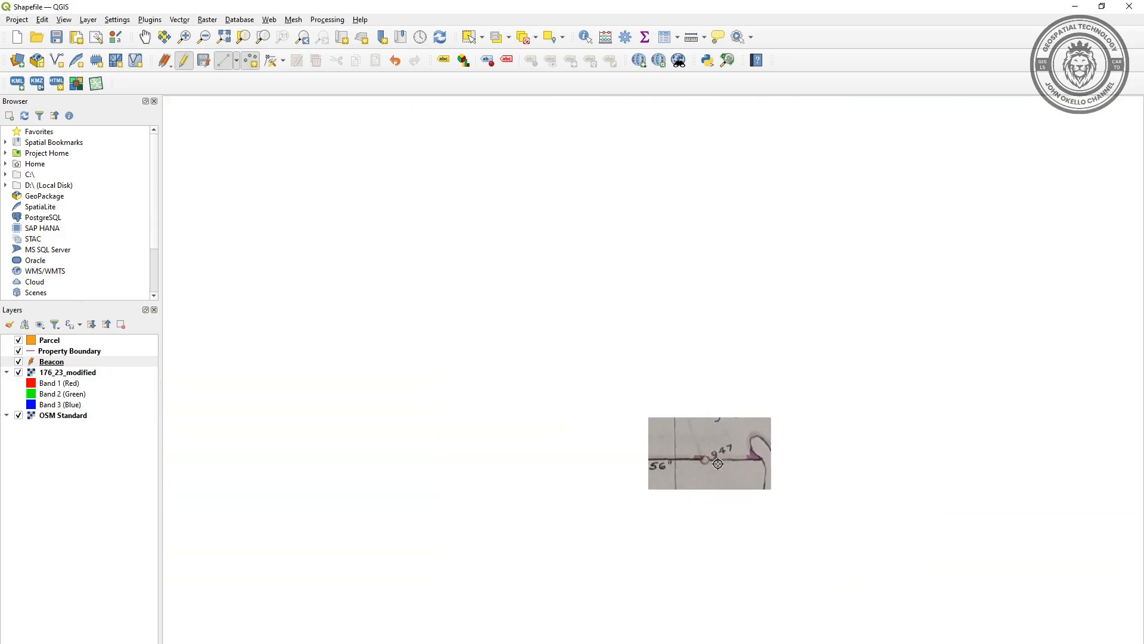
scroll(271, 466, "up", 5)
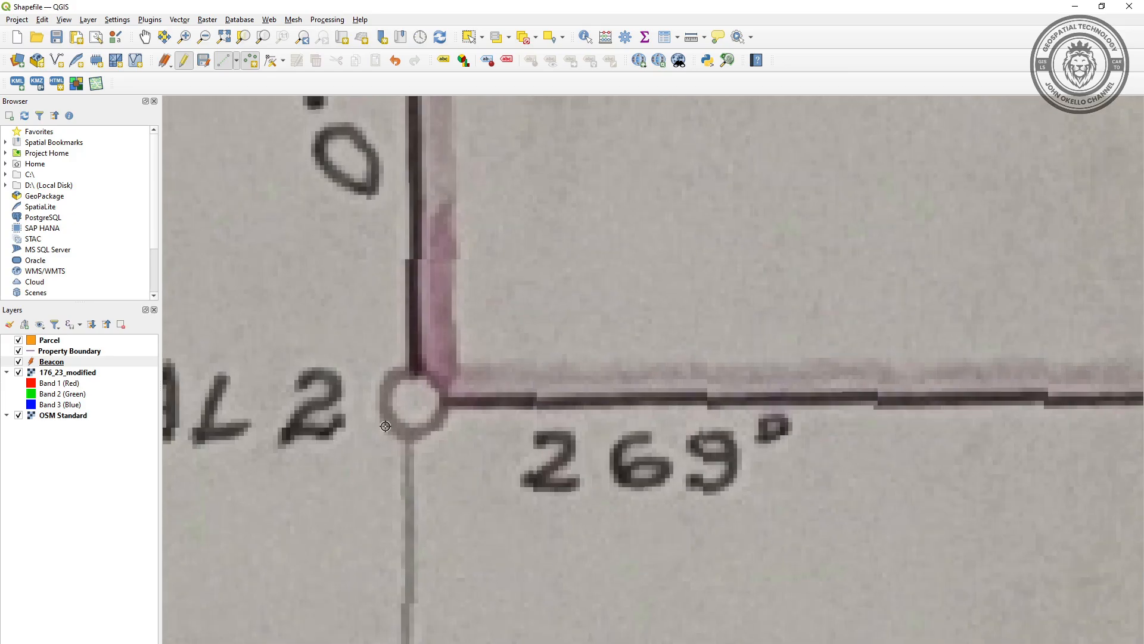
scroll(504, 437, "down", 1)
scroll(392, 418, "up", 1)
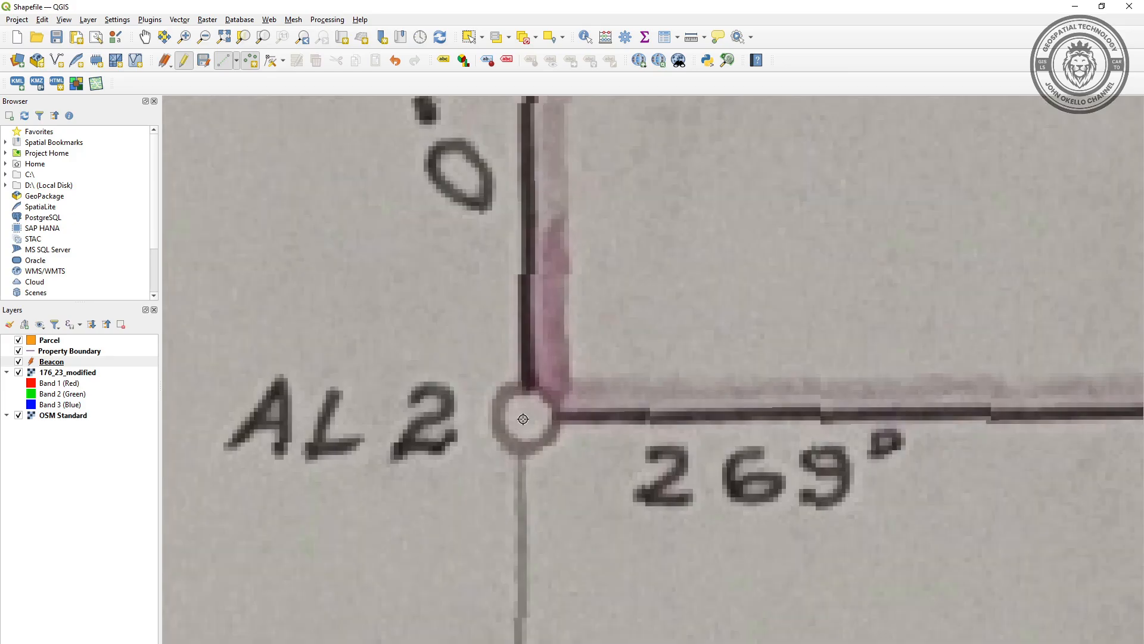
left_click(526, 420)
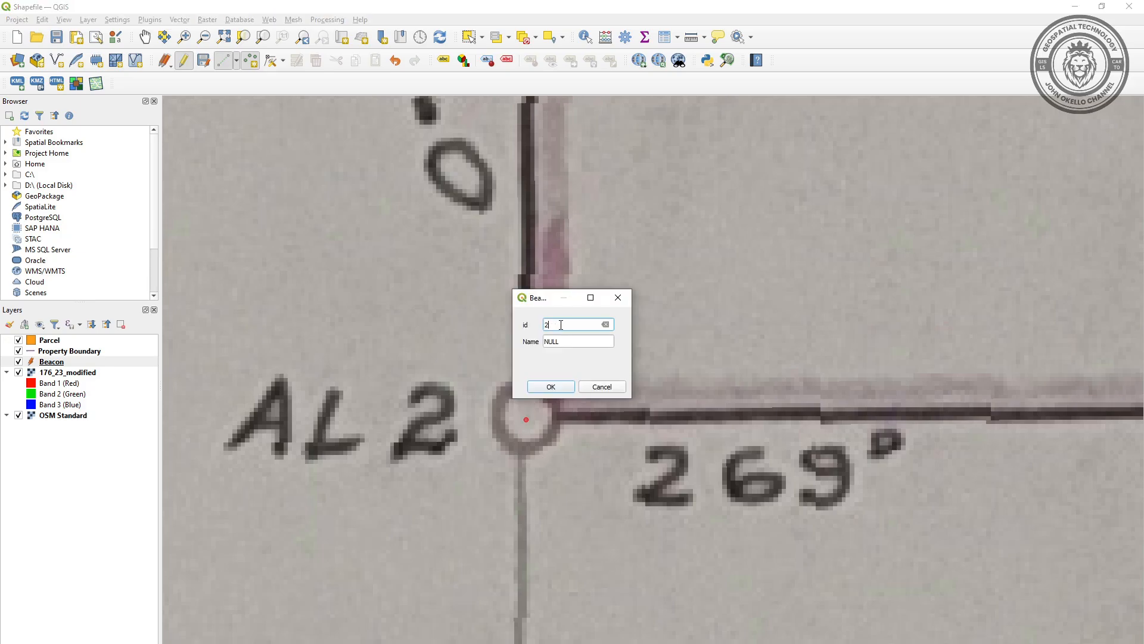
left_click(557, 342)
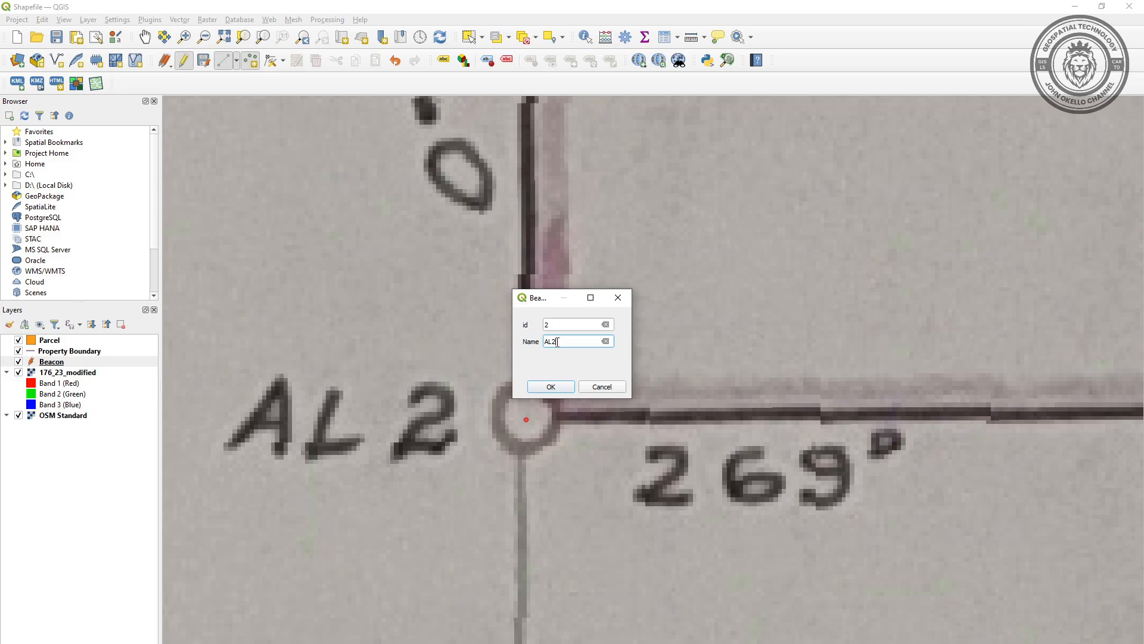
left_click(561, 386)
- Add a beacon point at the AL1 circle on the parcel's northwest corner with id 3 and Name AL1
scroll(514, 496, "down", 4)
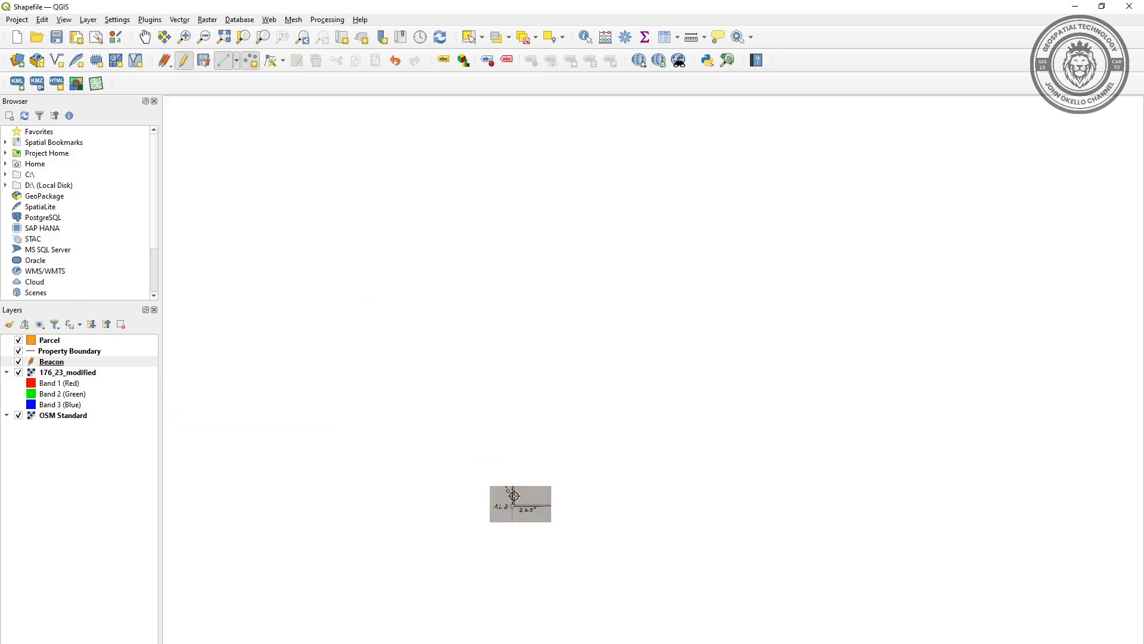
scroll(512, 465, "down", 2)
scroll(509, 229, "up", 5)
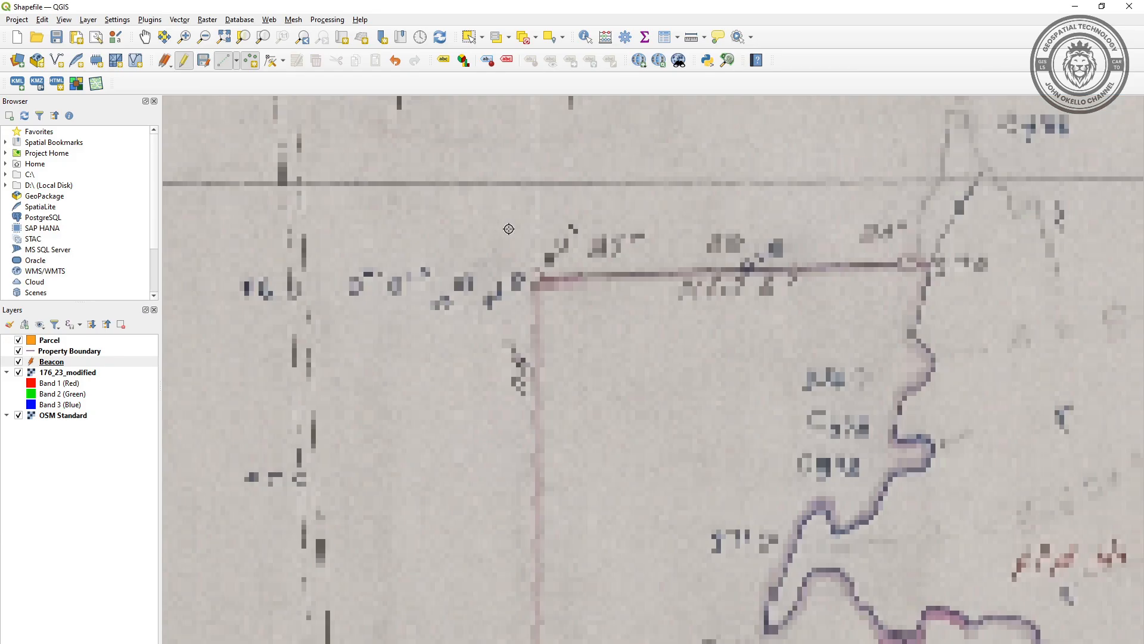
scroll(524, 259, "up", 2)
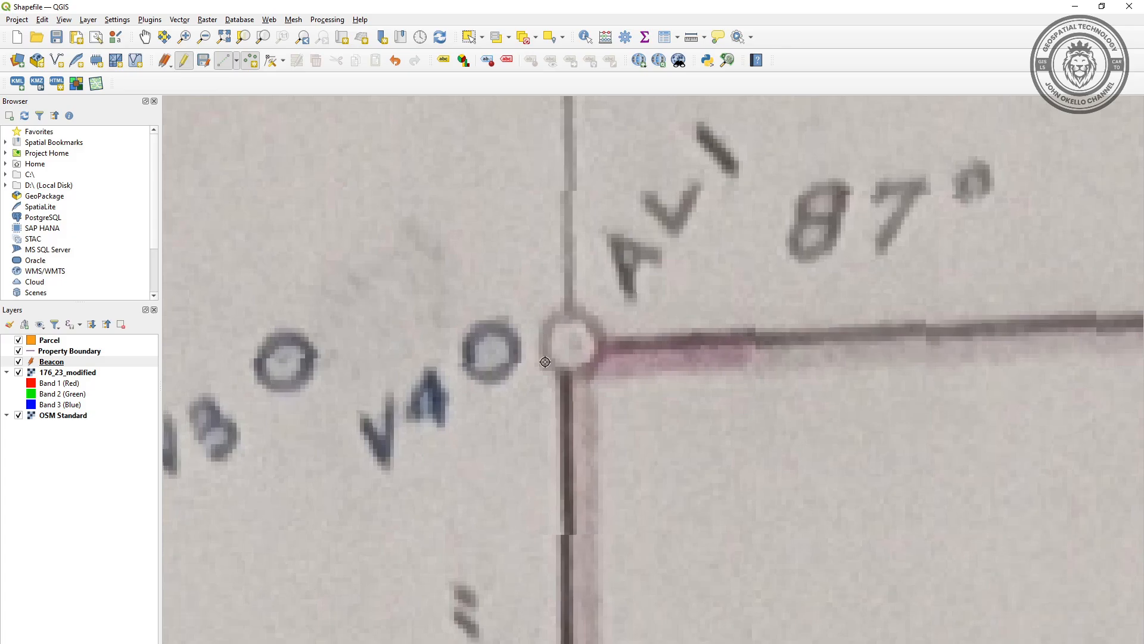
left_click(574, 343)
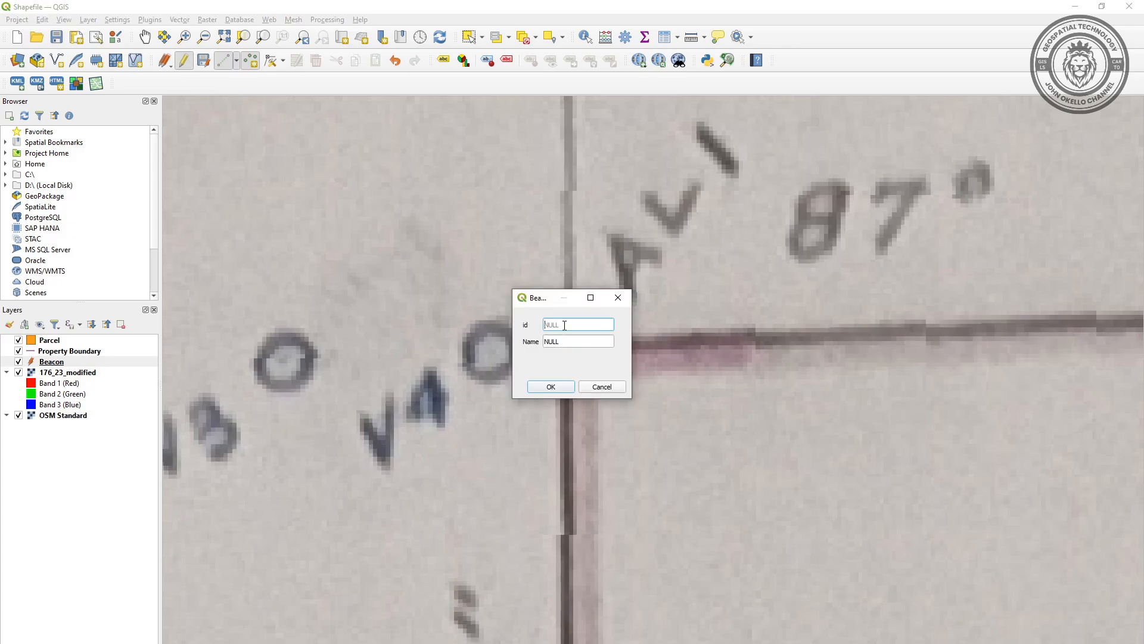
type("3")
left_click(560, 344)
type("AL1")
left_click(550, 387)
- Add a beacon point at the g75 circle at the eastern end of the northern boundary with id 4 and Name g75
scroll(471, 387, "down", 2)
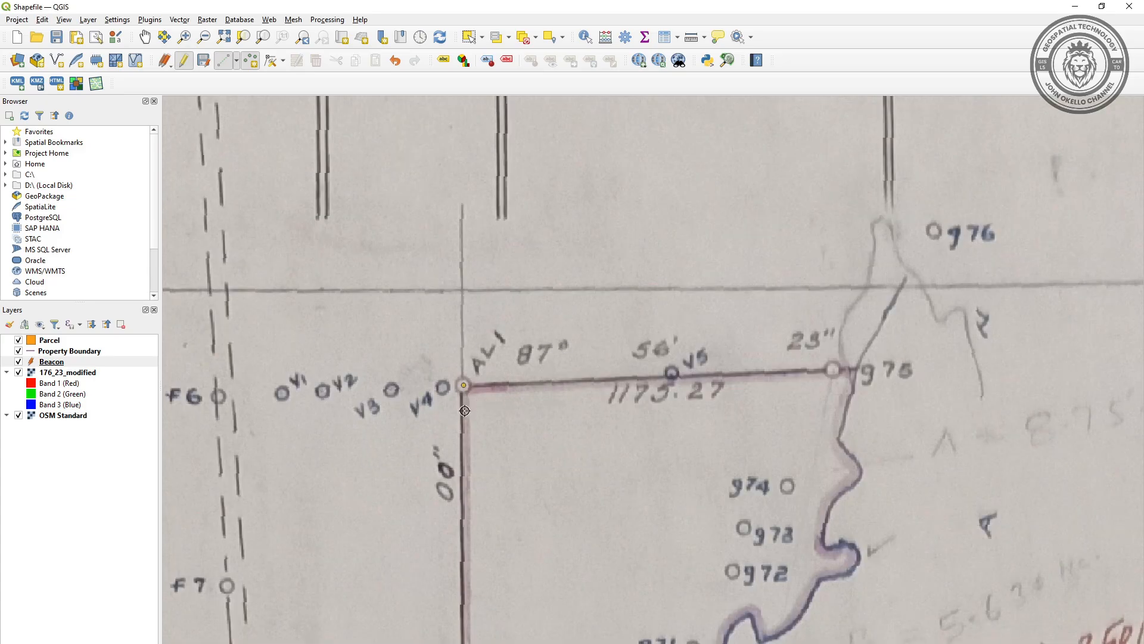
scroll(525, 410, "down", 1)
scroll(679, 381, "up", 4)
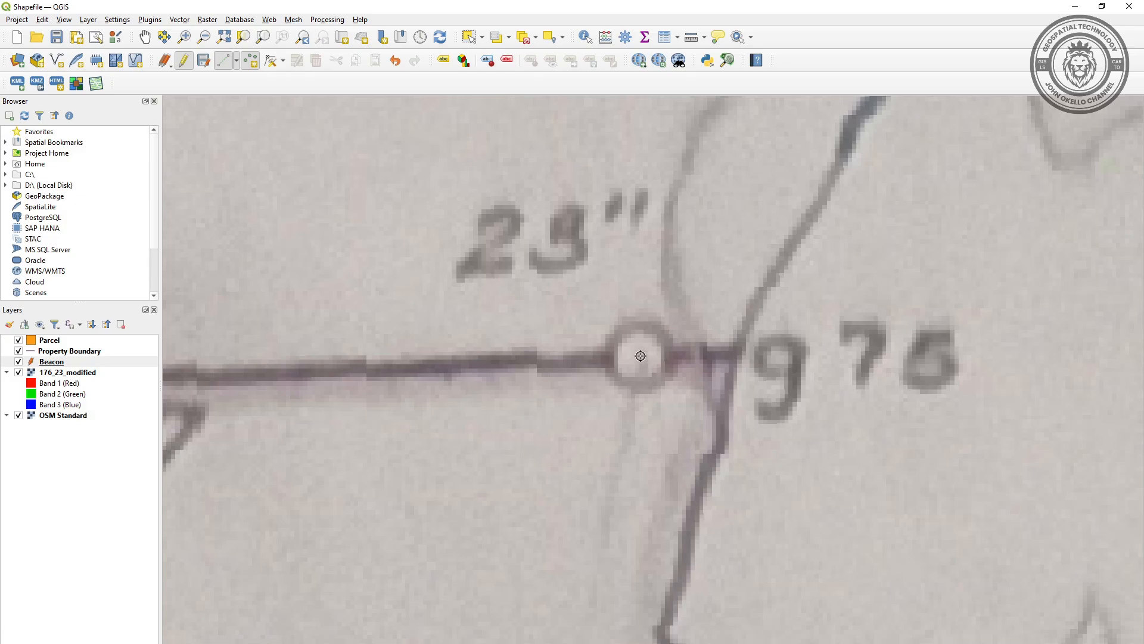
left_click(641, 356)
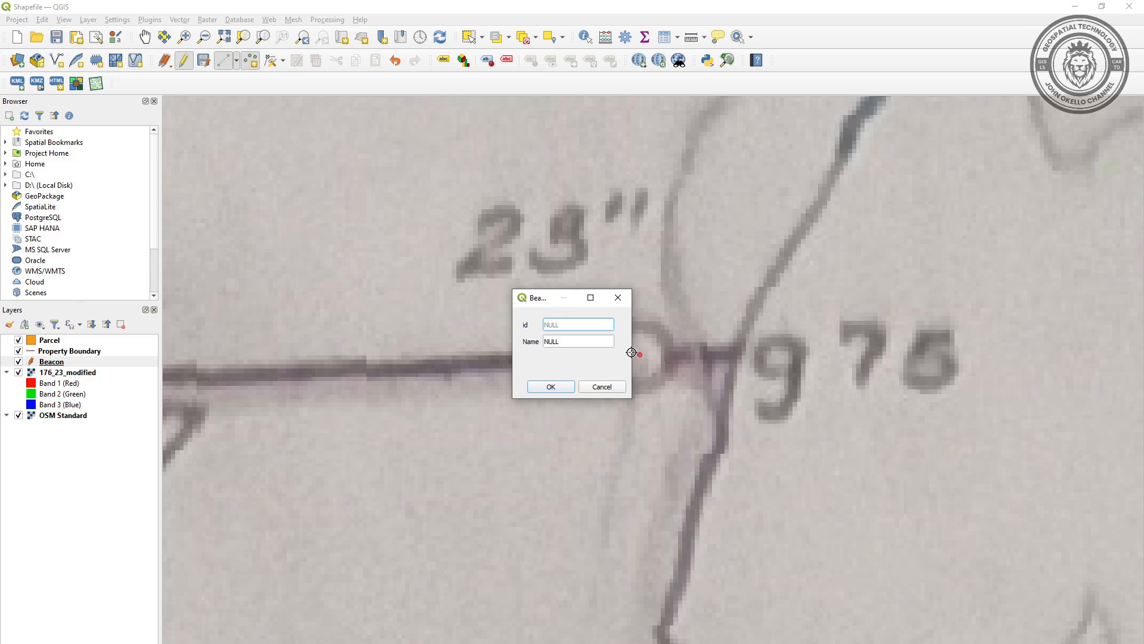
type("4")
left_click(564, 341)
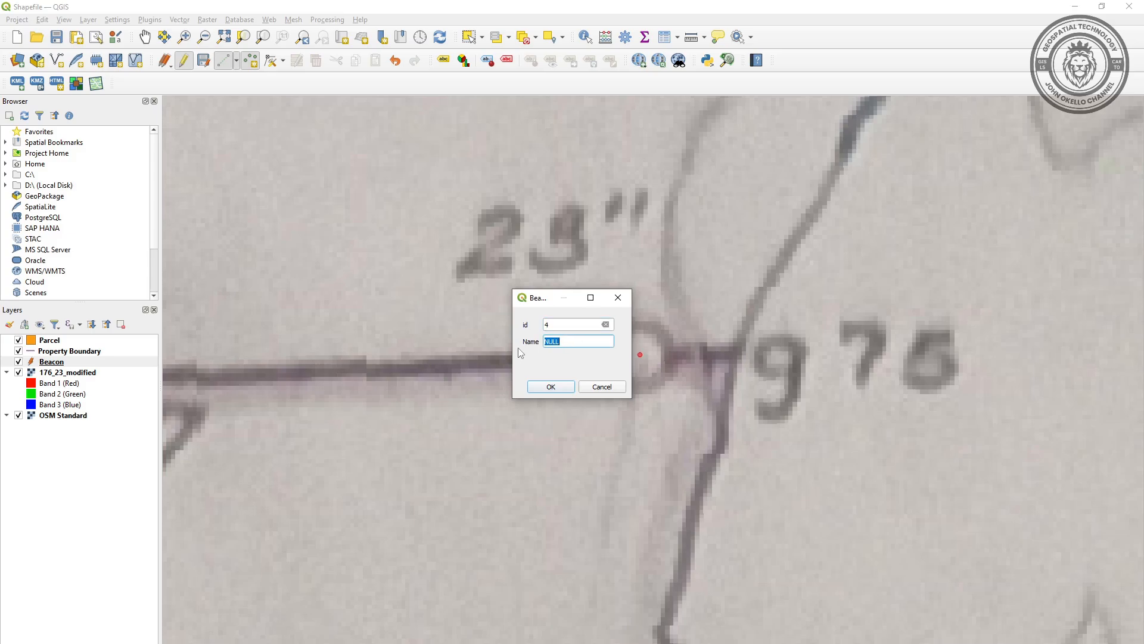
type("g75")
left_click(550, 384)
- Save the Beacon layer's edits and turn off its editing mode
scroll(603, 317, "down", 3)
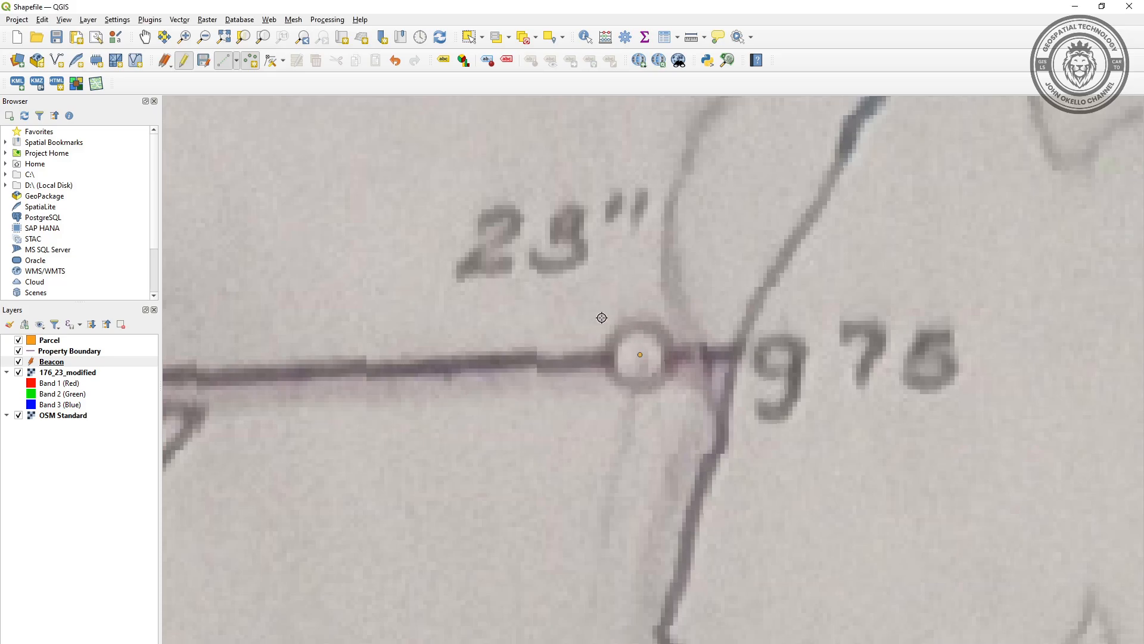
scroll(552, 340, "down", 2)
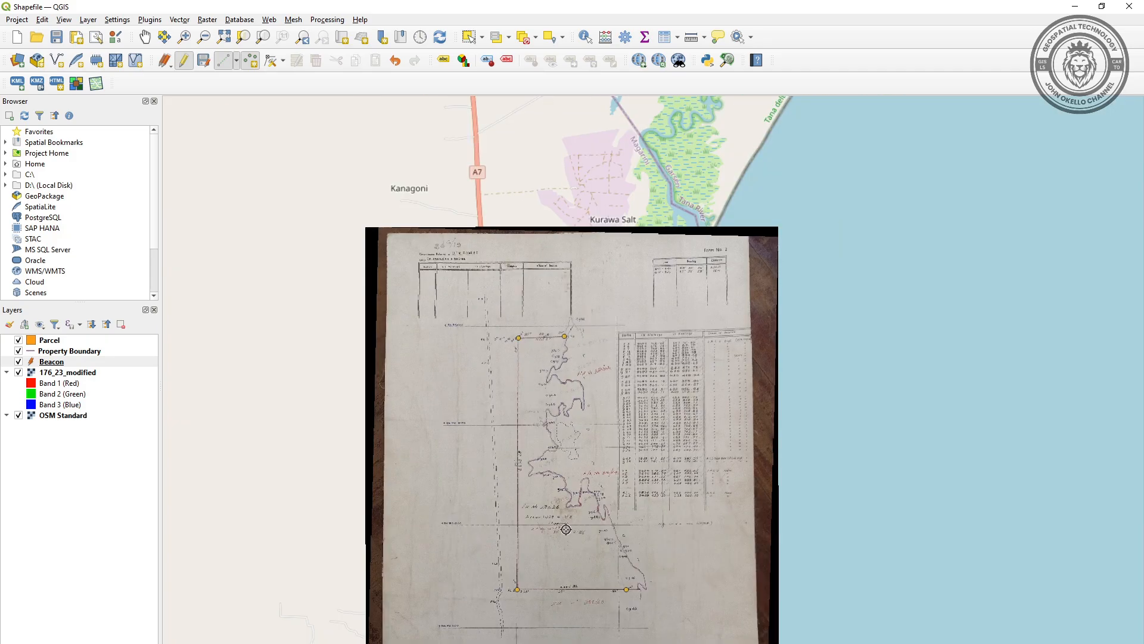
scroll(566, 530, "up", 1)
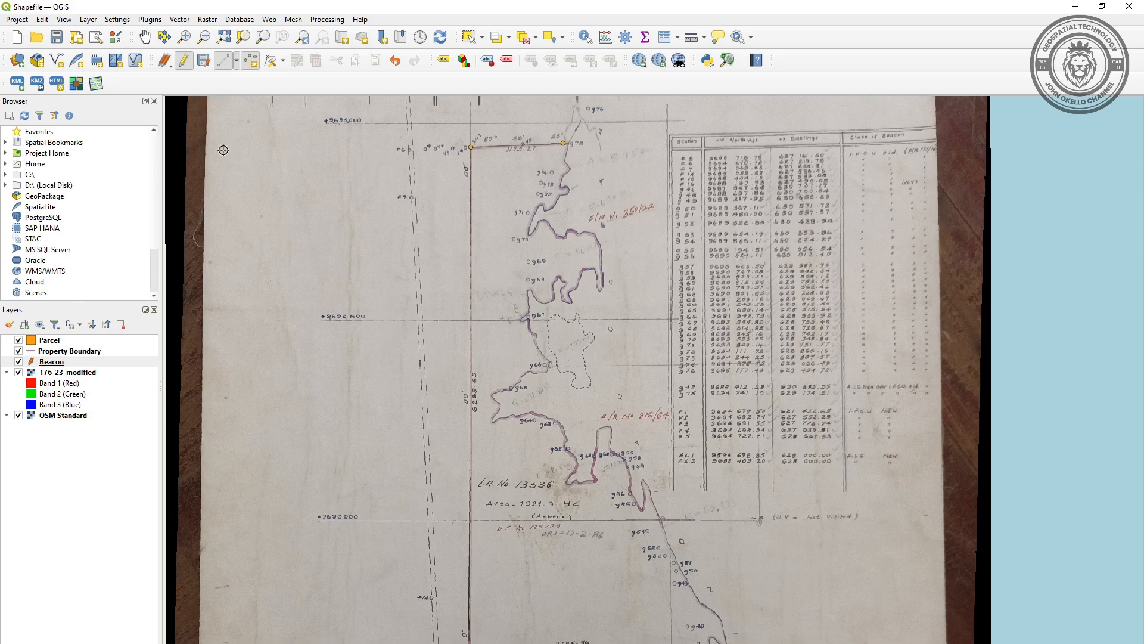
left_click(204, 62)
left_click(185, 65)
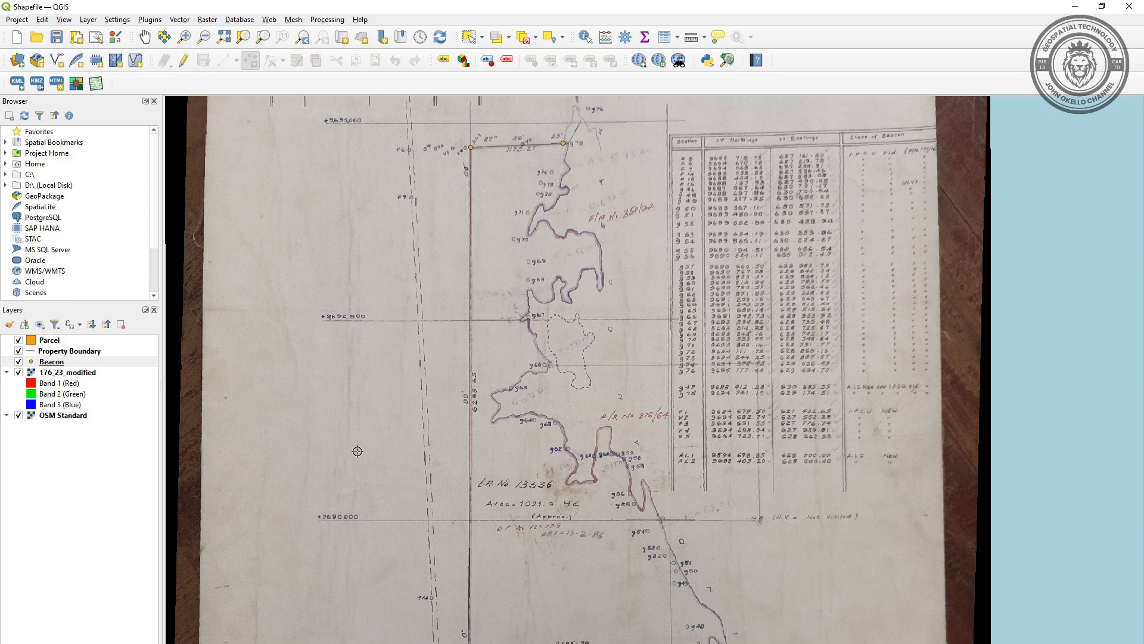
- Set the marker size in the Beacon layer's symbology to 3 millimeters
right_click(50, 365)
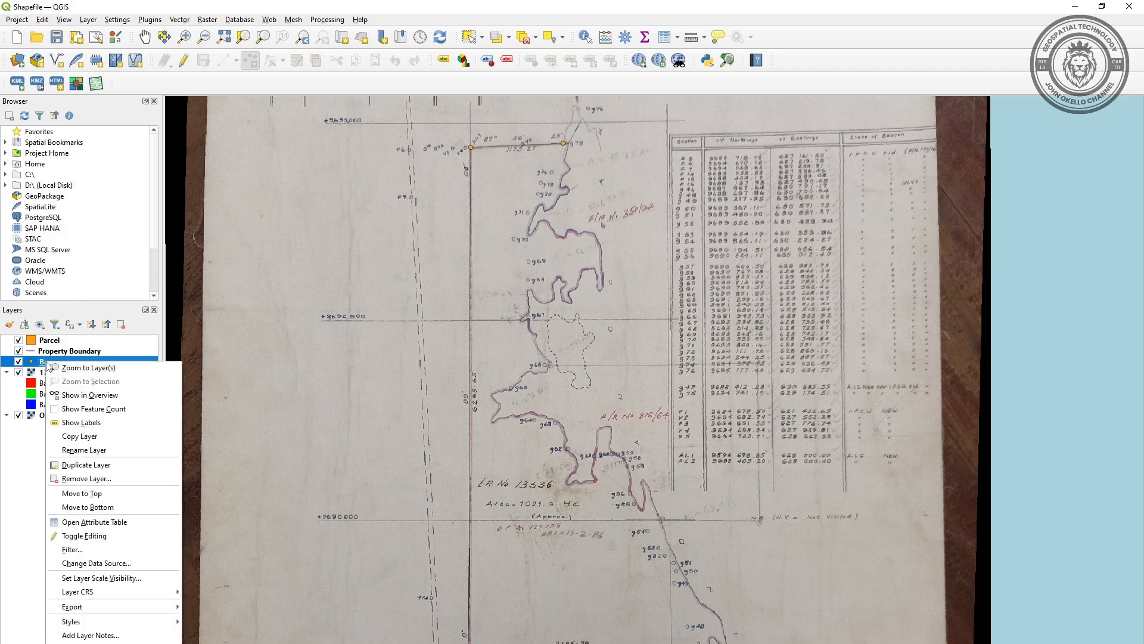
left_click(72, 643)
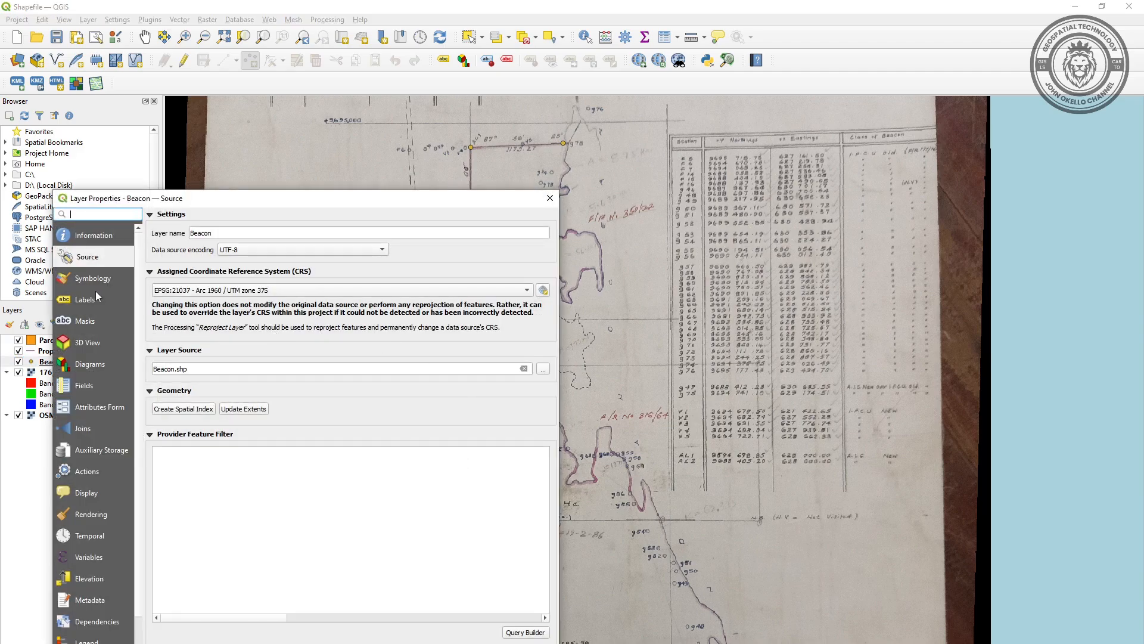
left_click(89, 282)
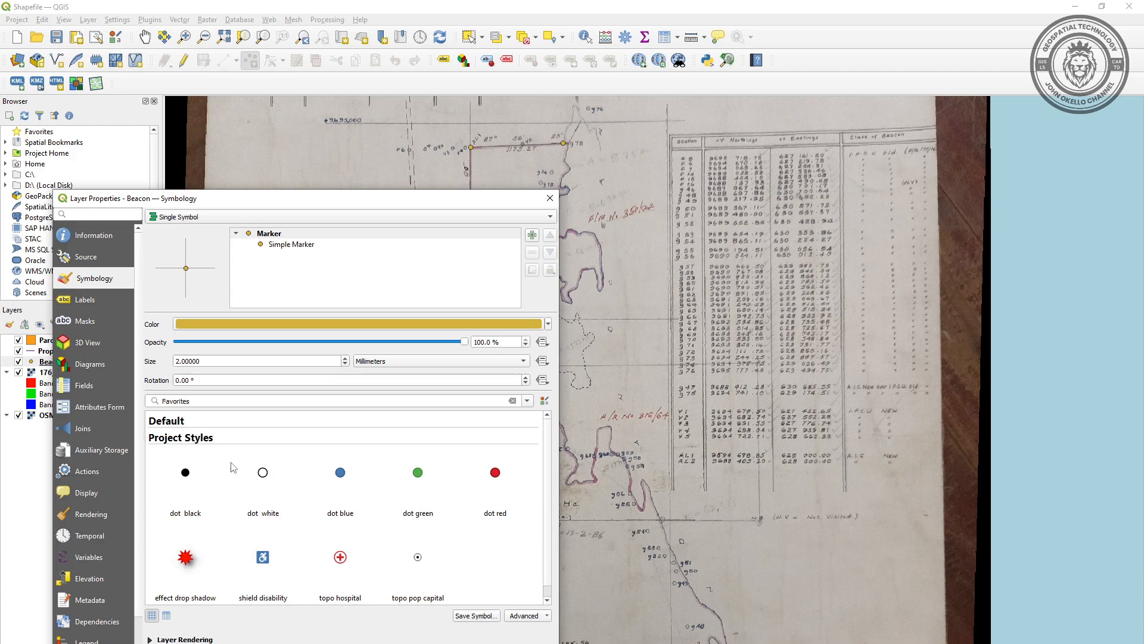
left_click(179, 361)
key("BackSpace")
type("3")
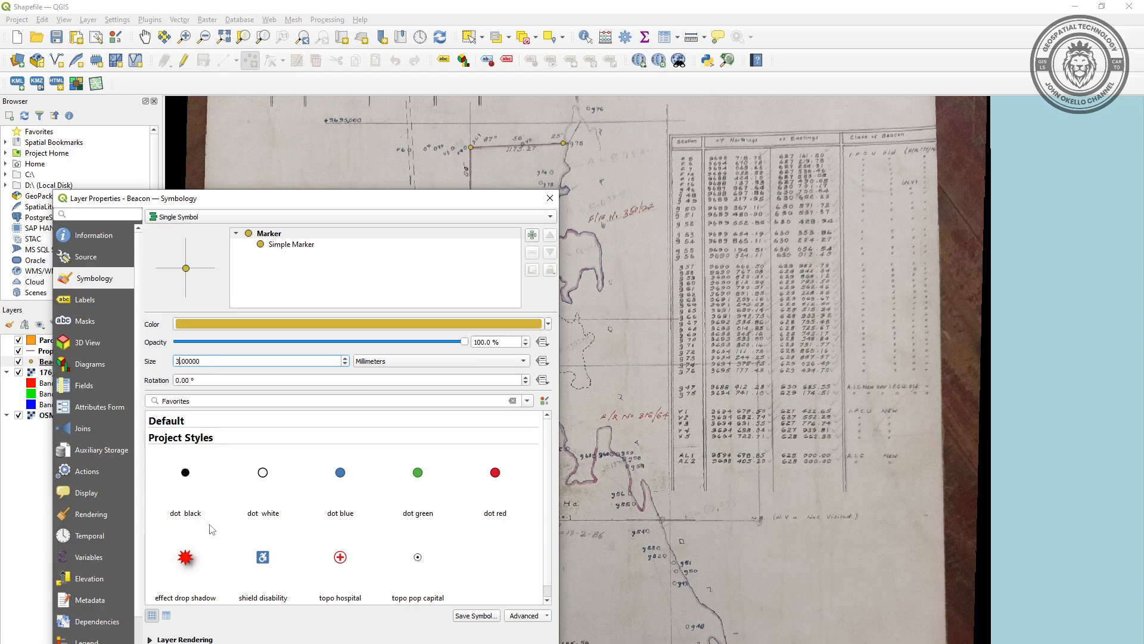
- Apply the topo hospital marker preset to the Beacon layer and set its size to 5 millimeters
scroll(256, 524, "down", 1)
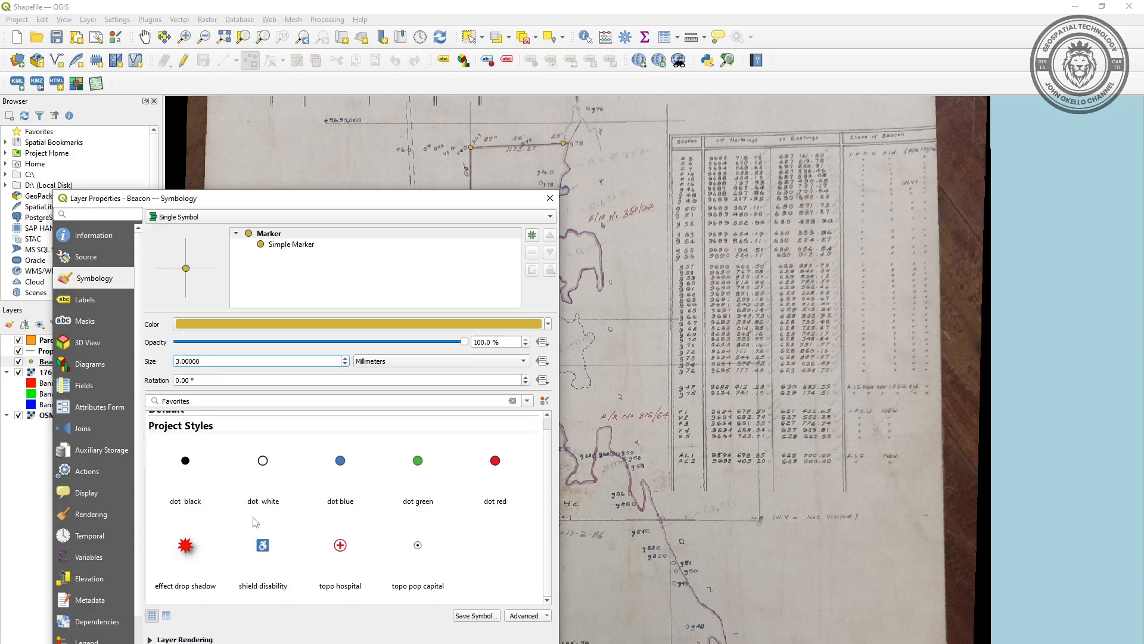
left_click(339, 547)
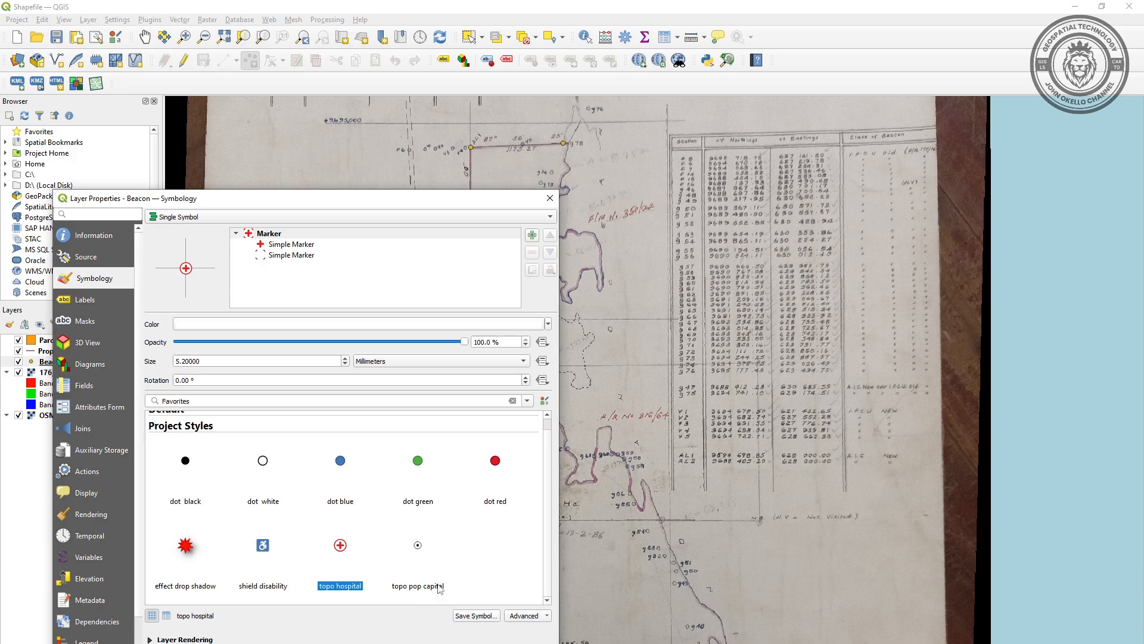
left_click(186, 361)
key("BackSpace")
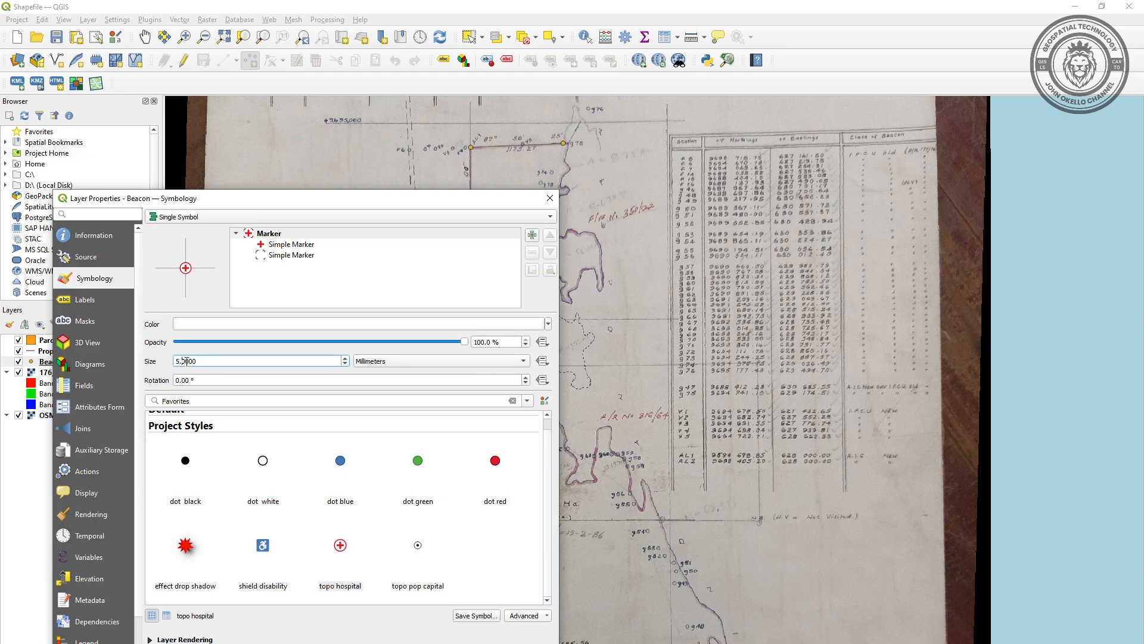
left_click(437, 643)
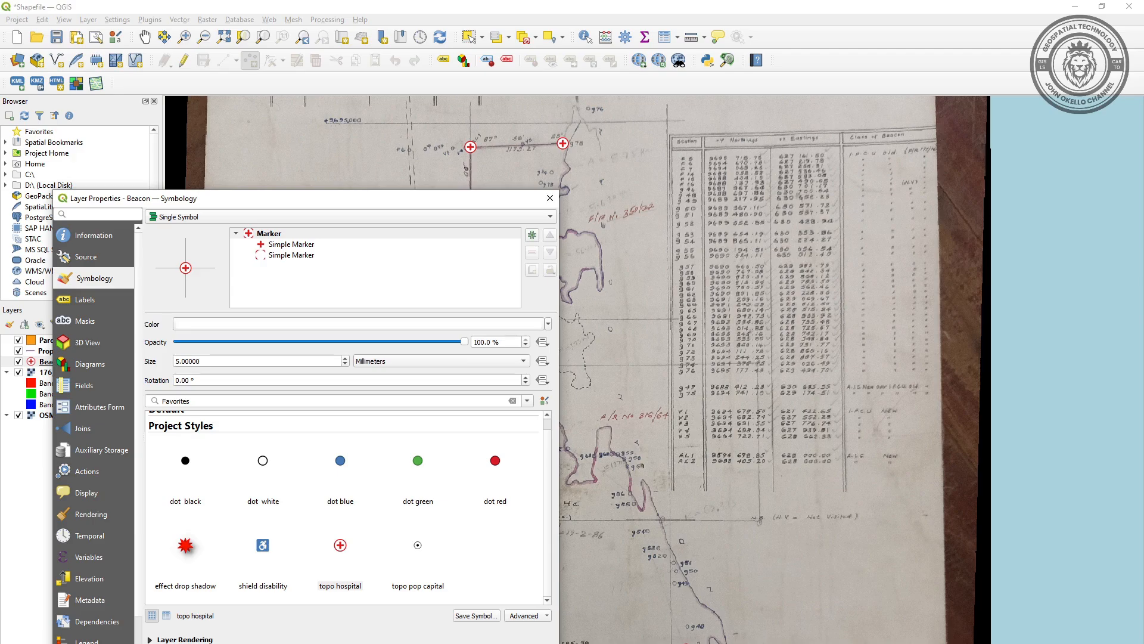
left_click(411, 643)
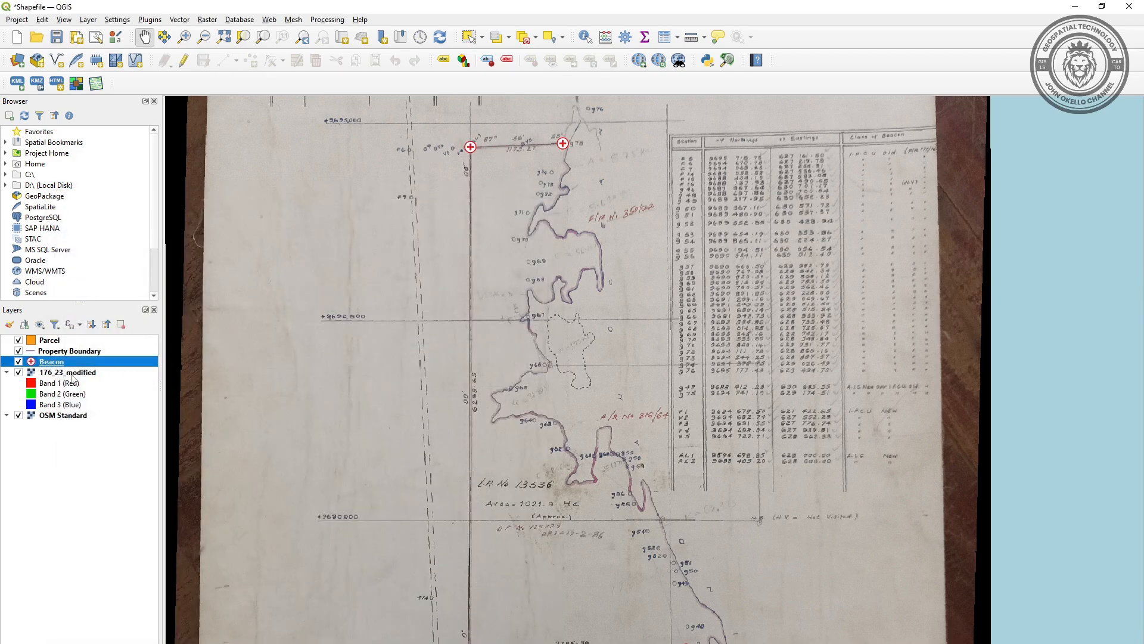
- Start a line feature in the Property Boundary layer from the southern boundary's eastern end, placing the next vertex at beacon g47
left_click(52, 353)
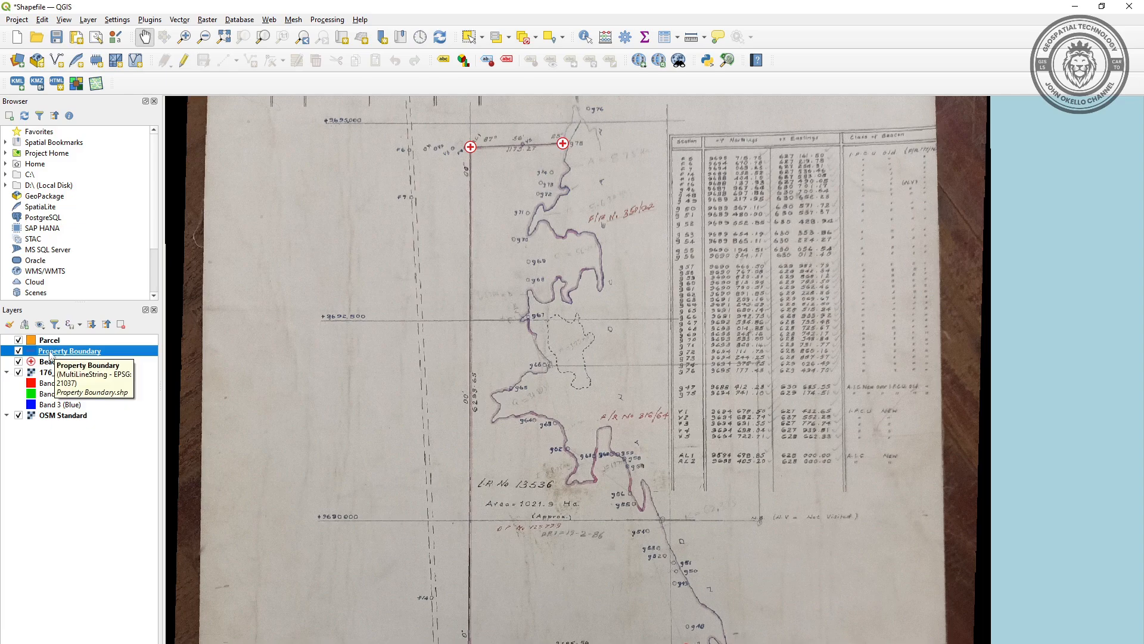
left_click(183, 62)
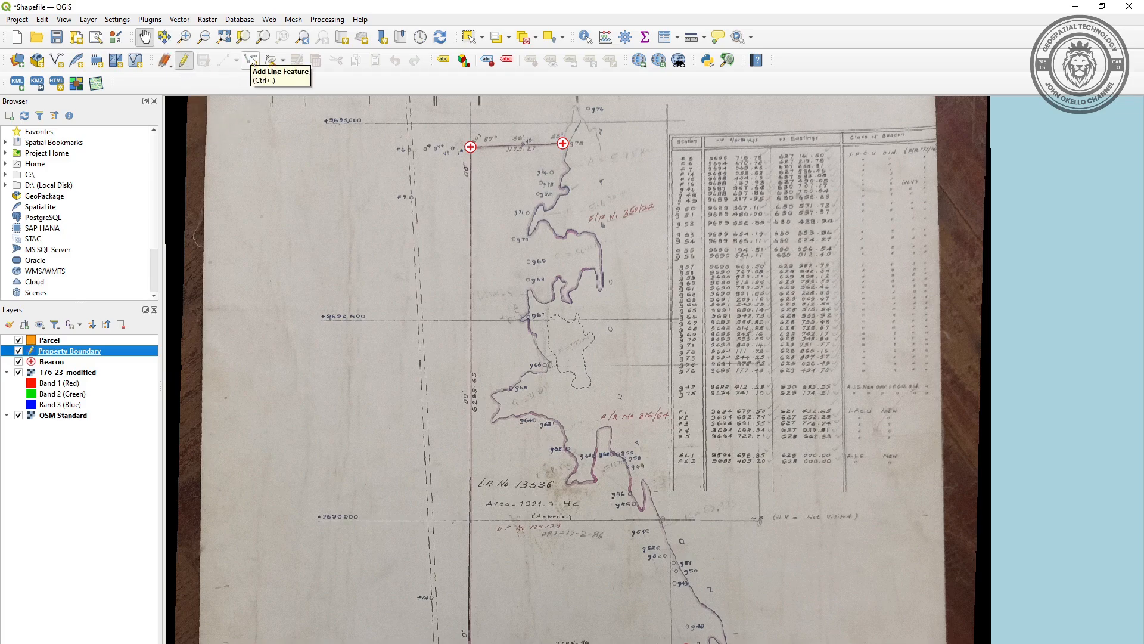
left_click(251, 60)
scroll(476, 266, "down", 1)
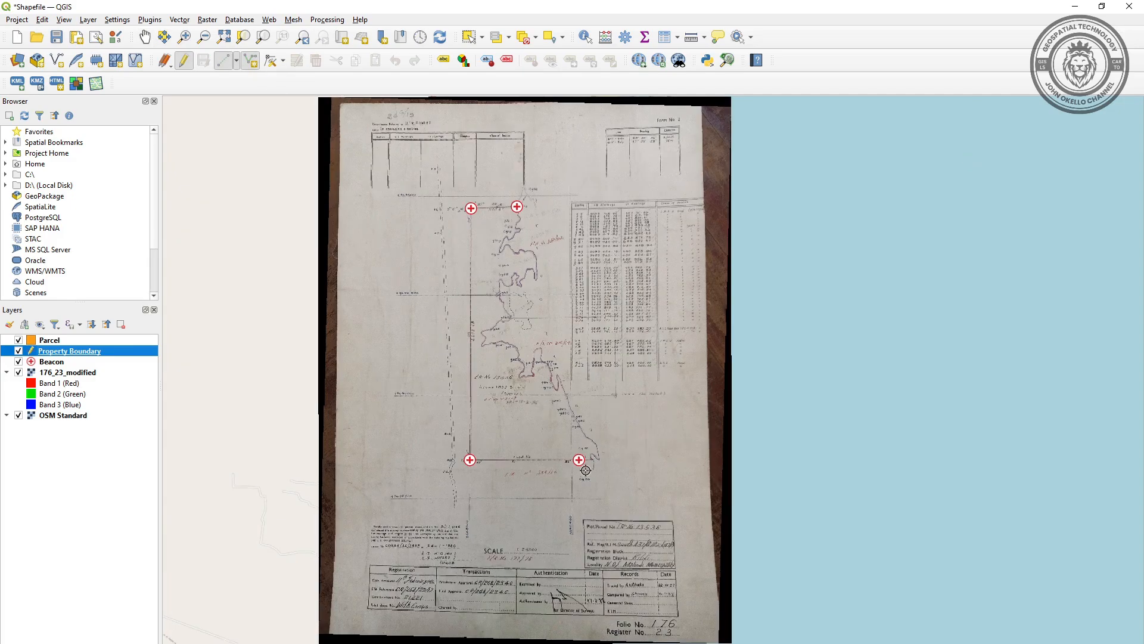
scroll(586, 470, "up", 3)
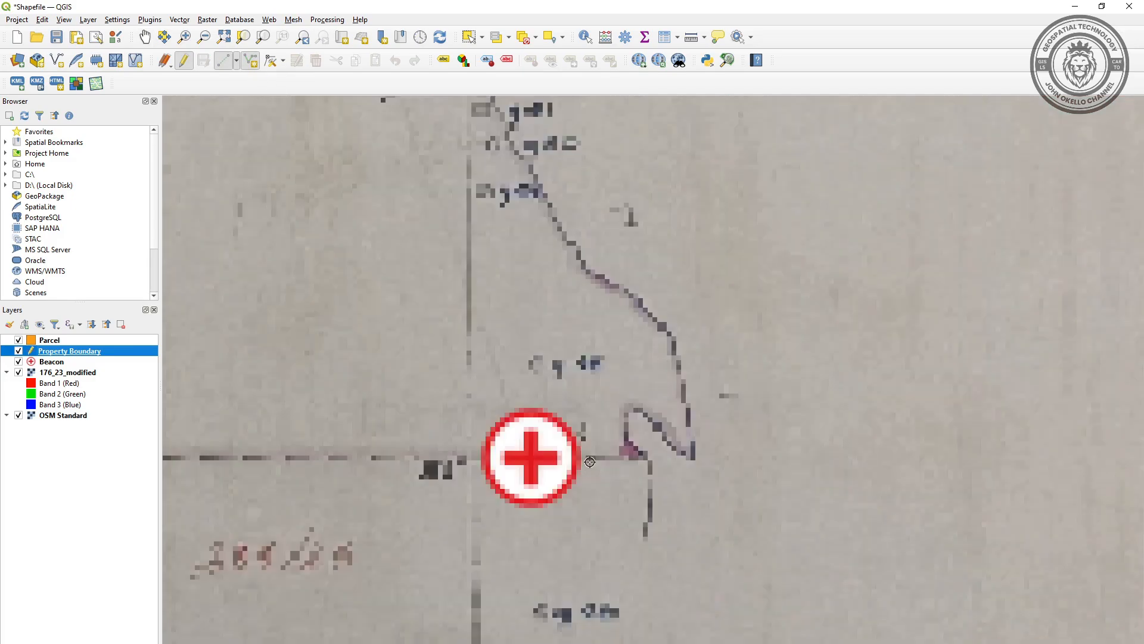
left_click(643, 455)
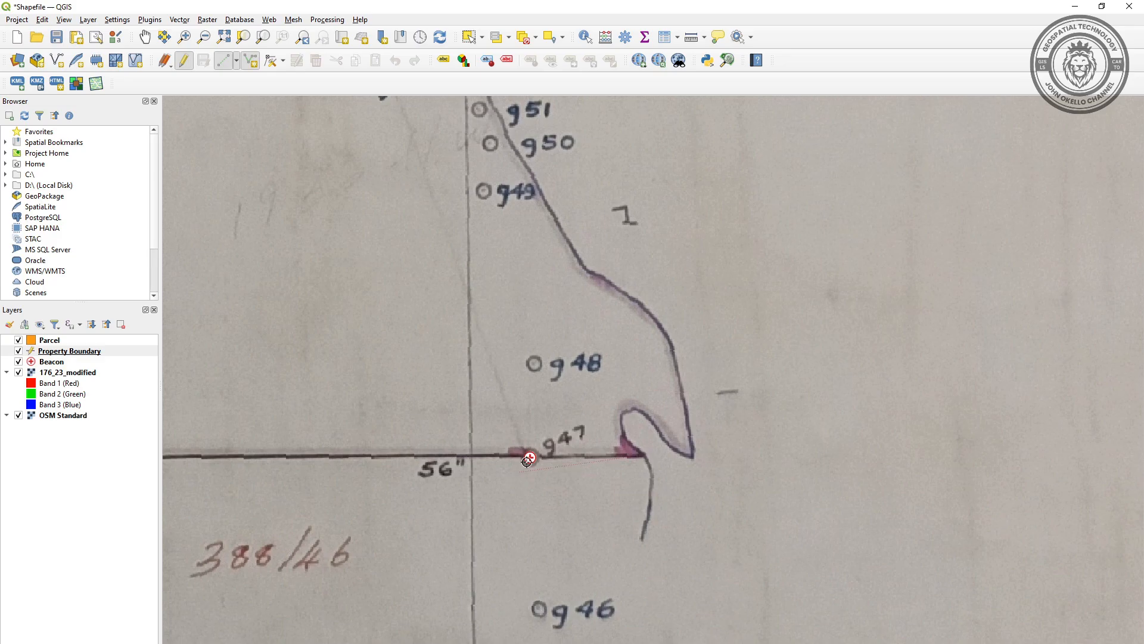
left_click(529, 456)
- Continue the boundary line west to beacon AL2 and north along the western edge to beacon AL1
scroll(588, 477, "down", 3)
scroll(552, 485, "up", 1)
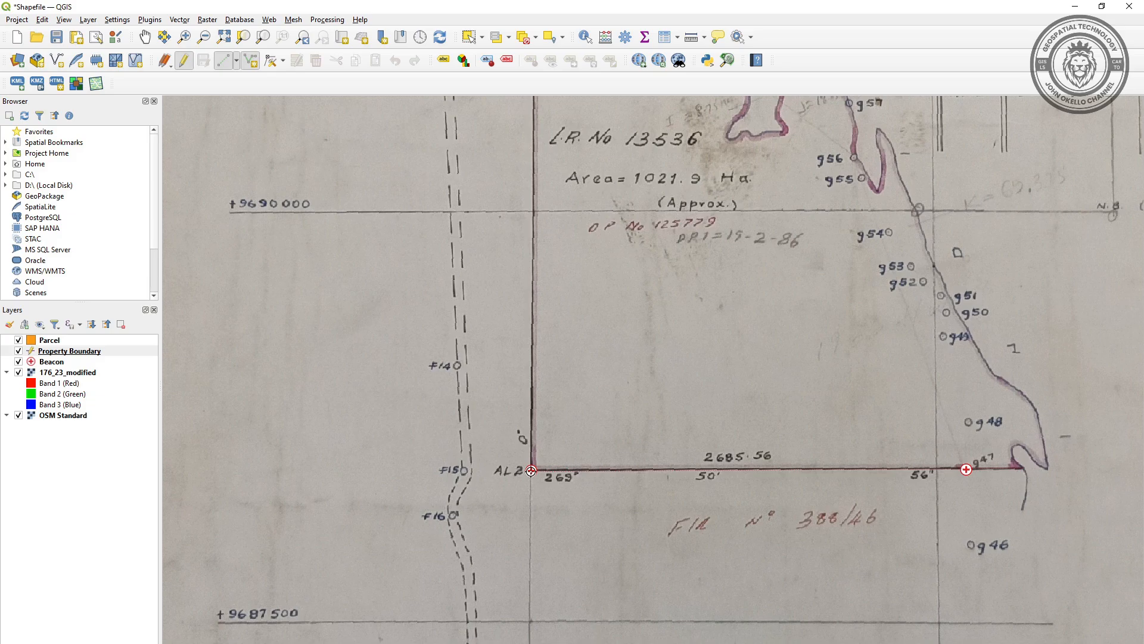
scroll(531, 471, "down", 1)
scroll(769, 475, "up", 2)
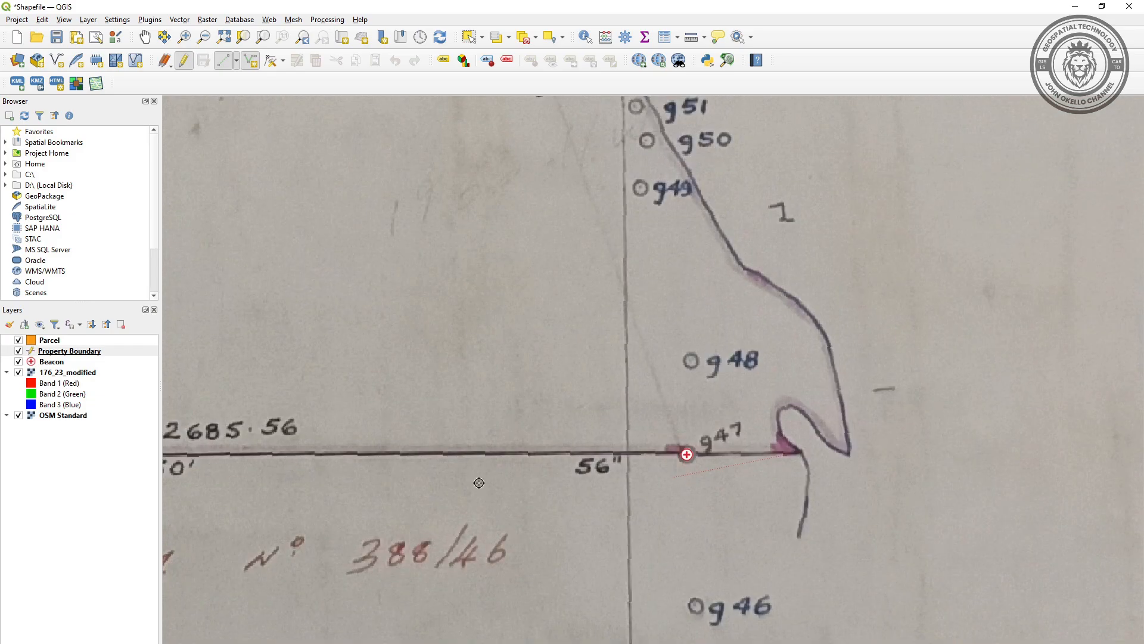
scroll(721, 419, "down", 2)
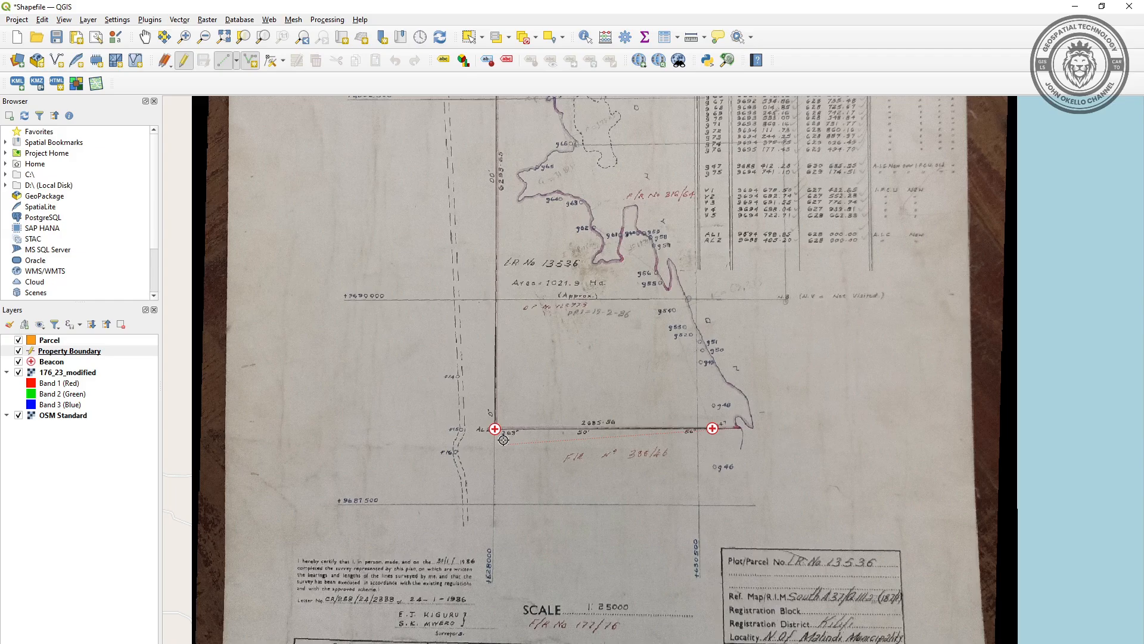
scroll(503, 439, "up", 2)
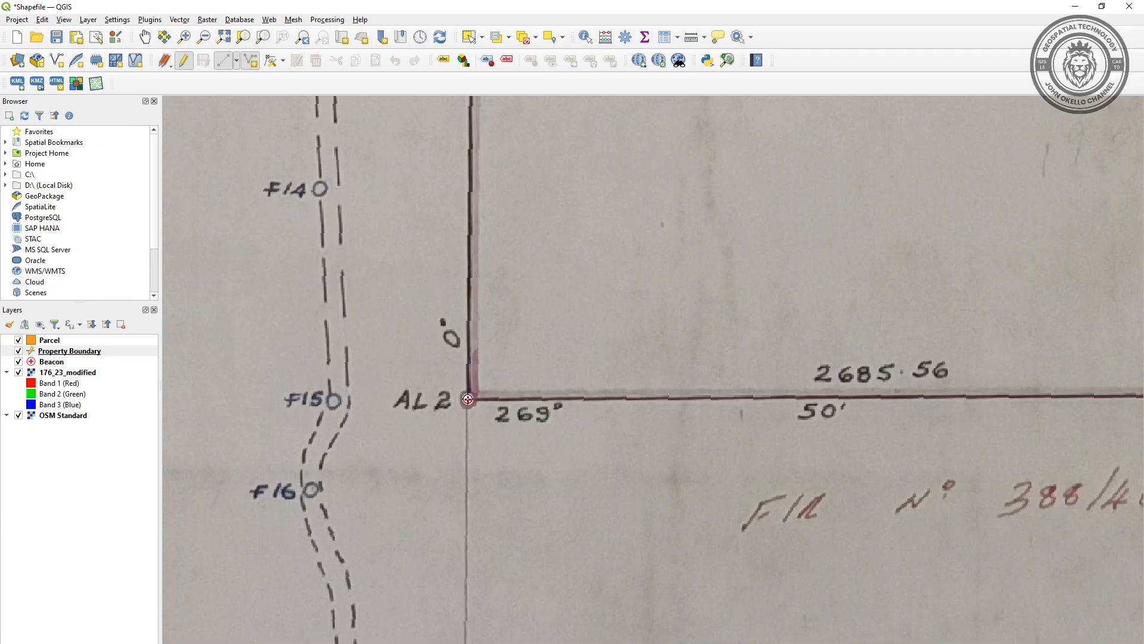
left_click(468, 398)
scroll(444, 477, "down", 2)
scroll(446, 203, "up", 3)
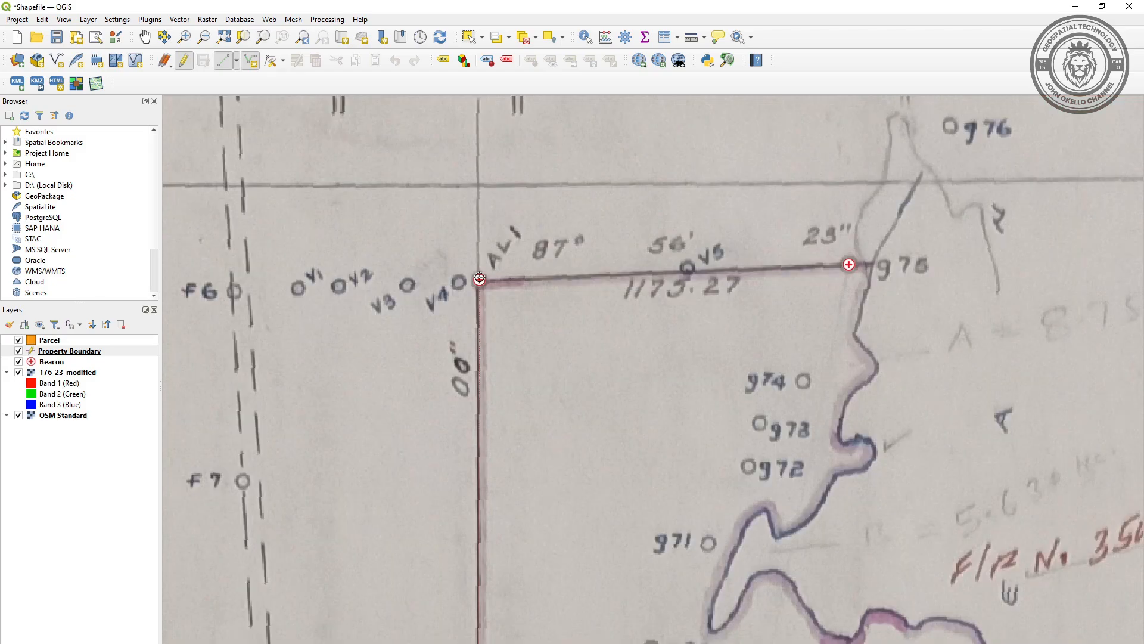
left_click(479, 278)
- Extend the line along the northern boundary past g75 to the wavy edge and finish it with id 1 and Name Boundary
scroll(479, 278, "down", 2)
scroll(587, 266, "up", 2)
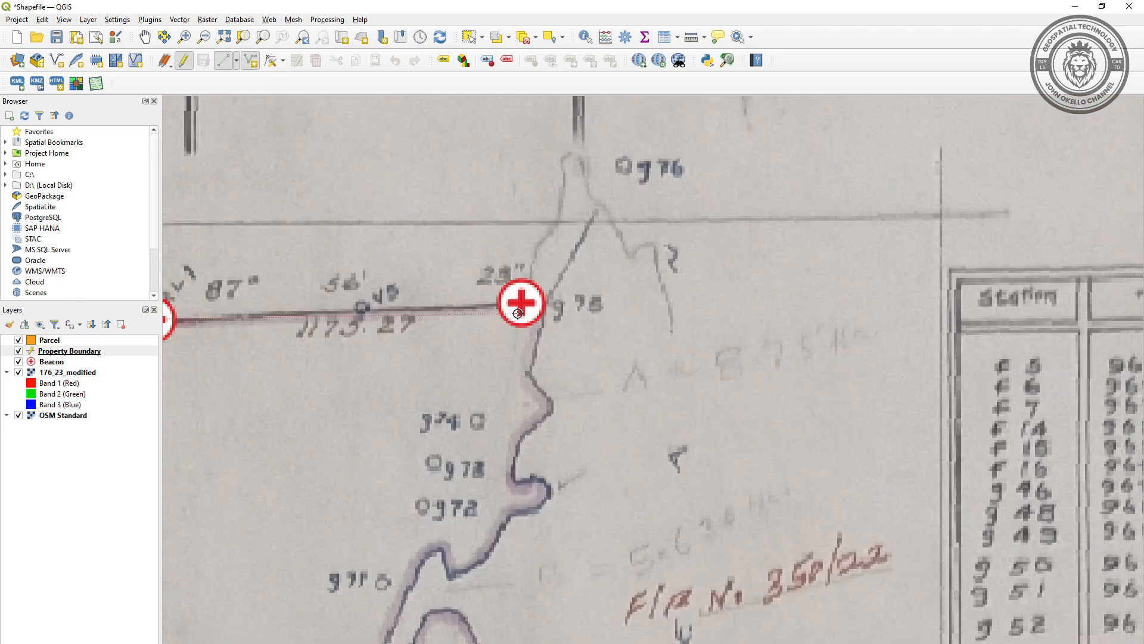
scroll(517, 313, "up", 1)
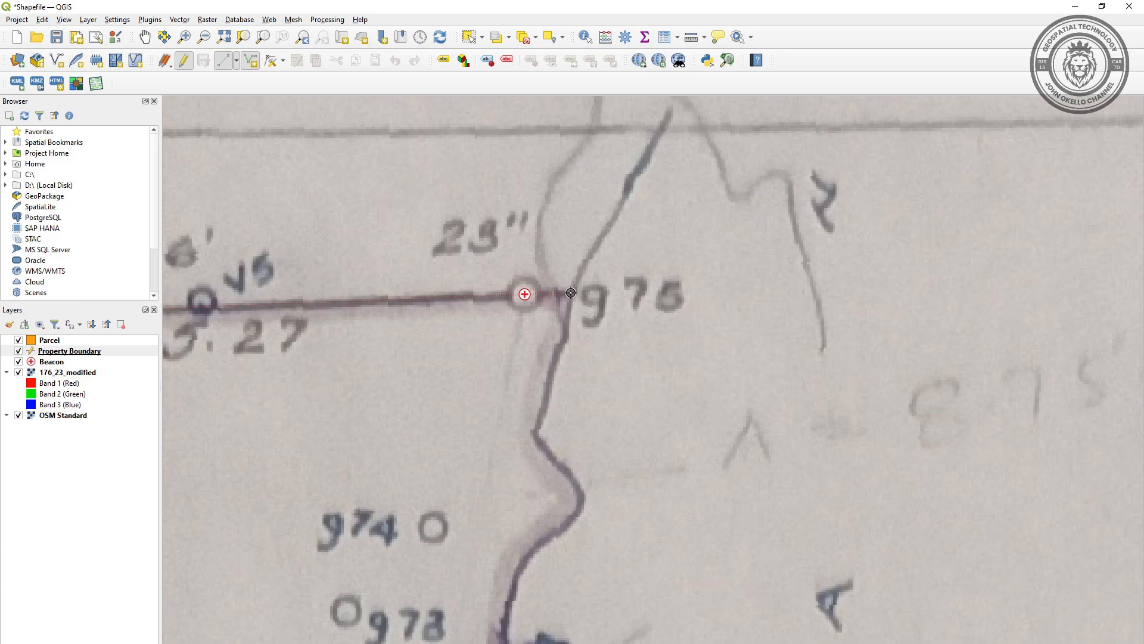
right_click(570, 293)
right_click(570, 293)
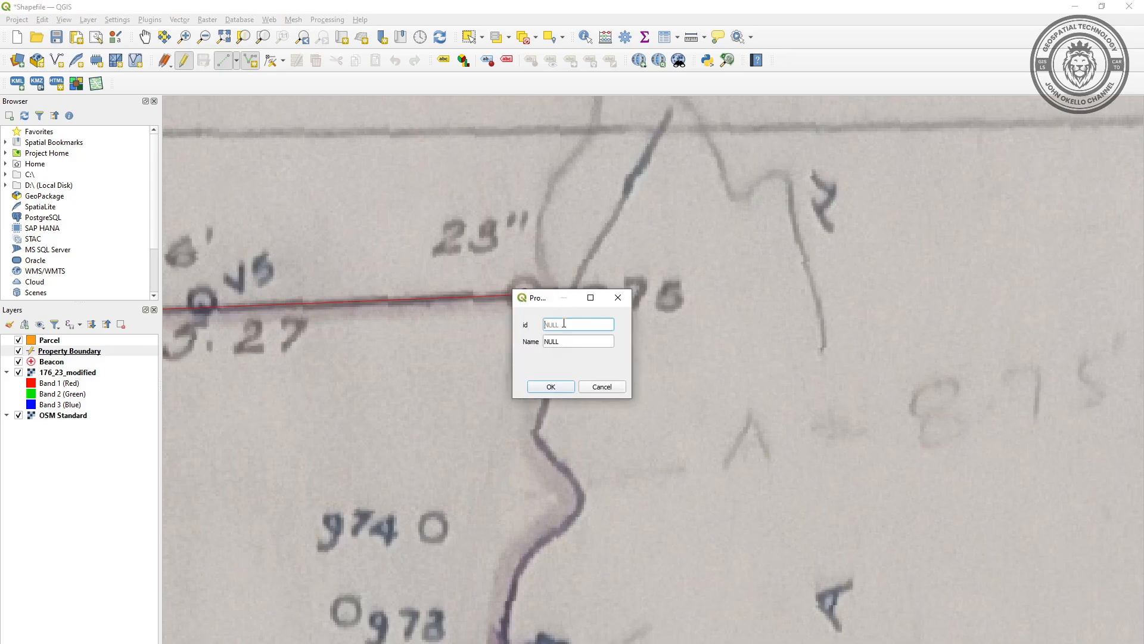
type("1")
left_click(563, 341)
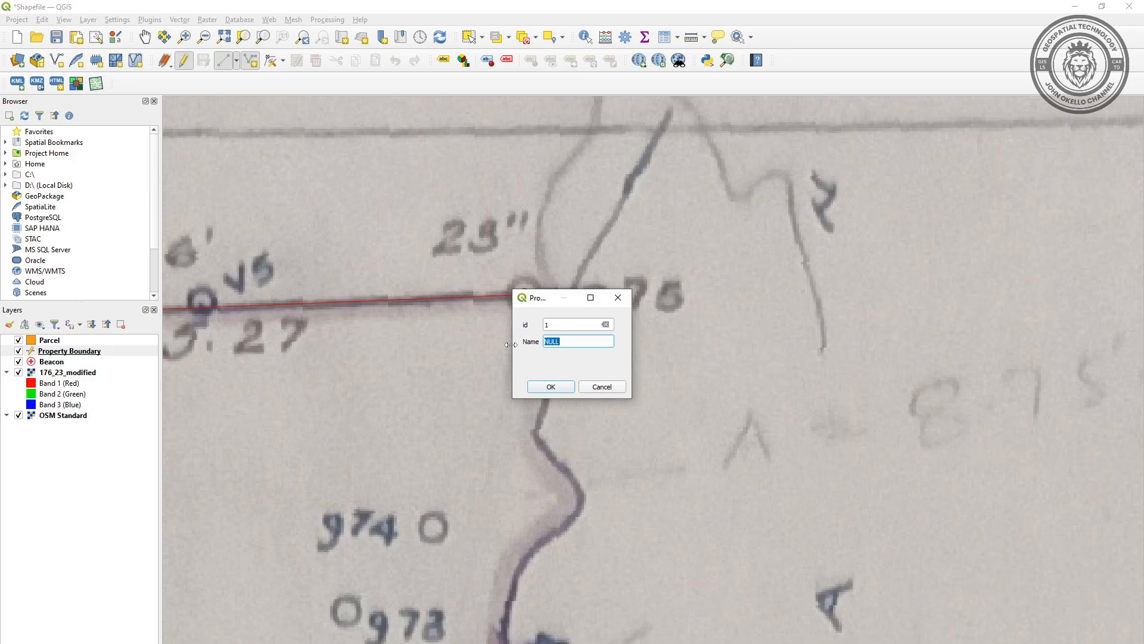
type("Boundary")
left_click(555, 386)
- Save the Property Boundary layer's edits and turn off its editing mode
scroll(554, 345, "down", 3)
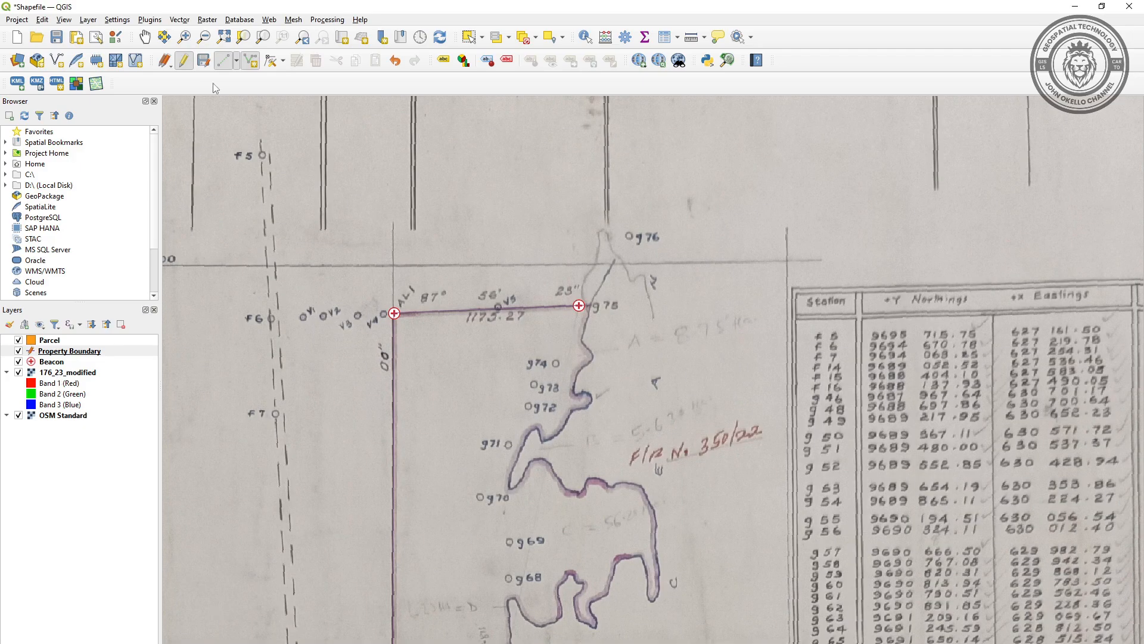
left_click(203, 60)
left_click(183, 60)
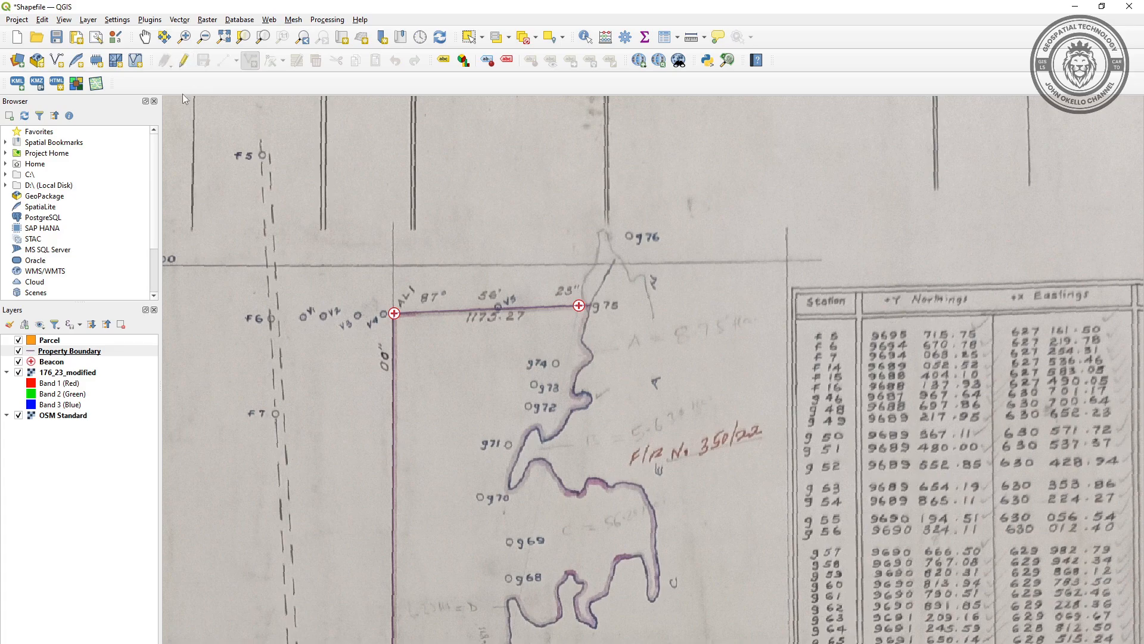
- Open the Property Boundary layer's symbology properties
left_click(62, 353)
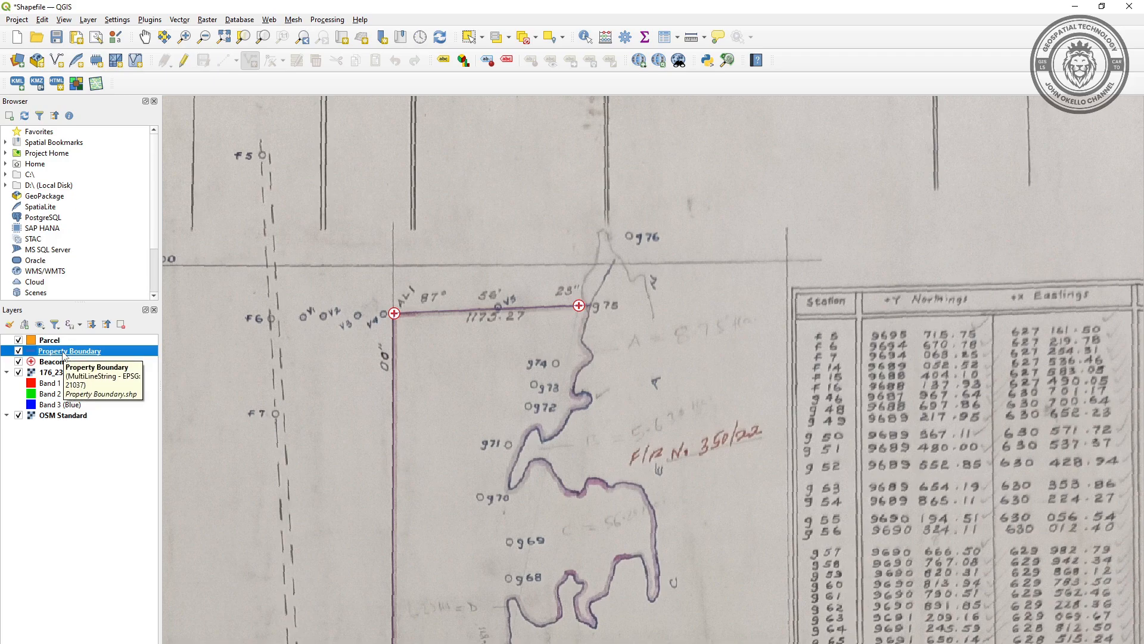
right_click(63, 355)
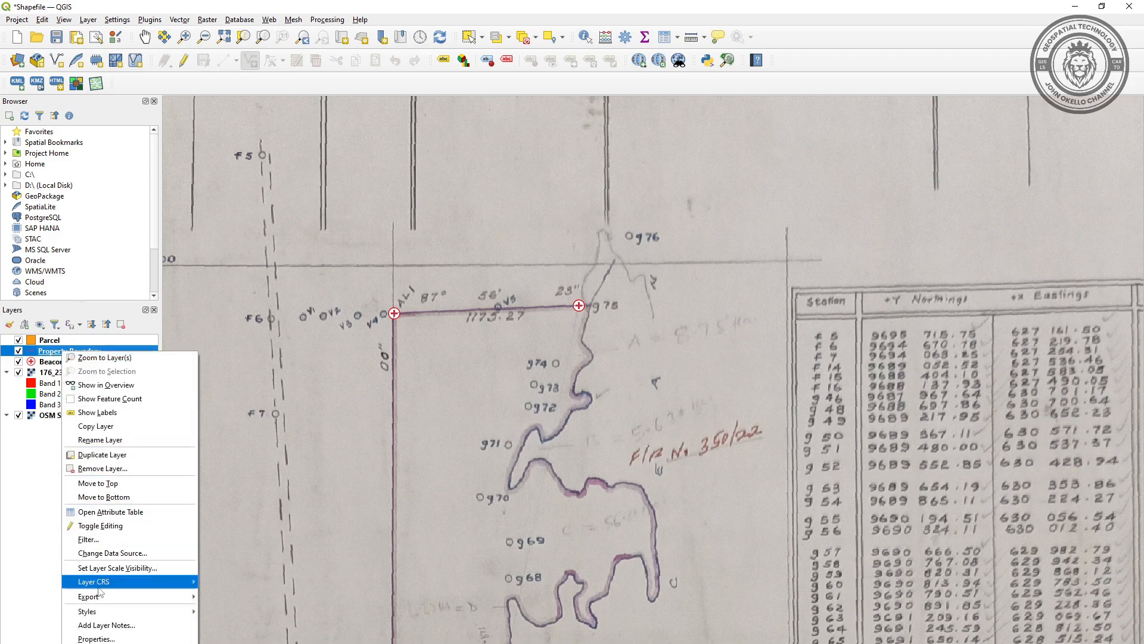
left_click(94, 638)
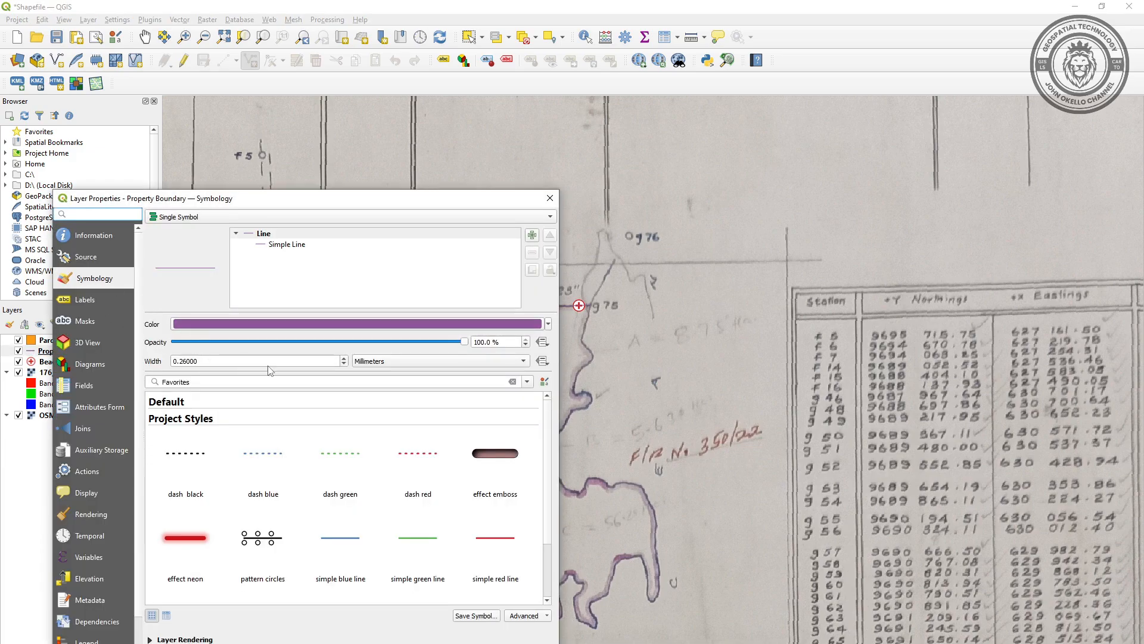
- Try the bright purple from the recent colors on the Property Boundary line
left_click(547, 324)
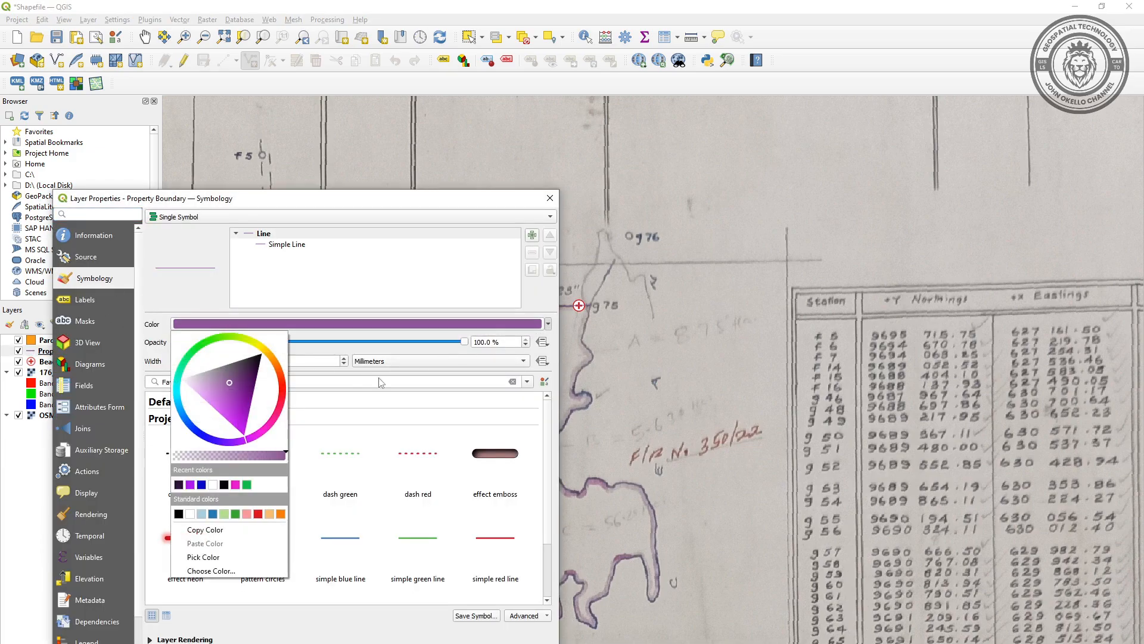
left_click(259, 439)
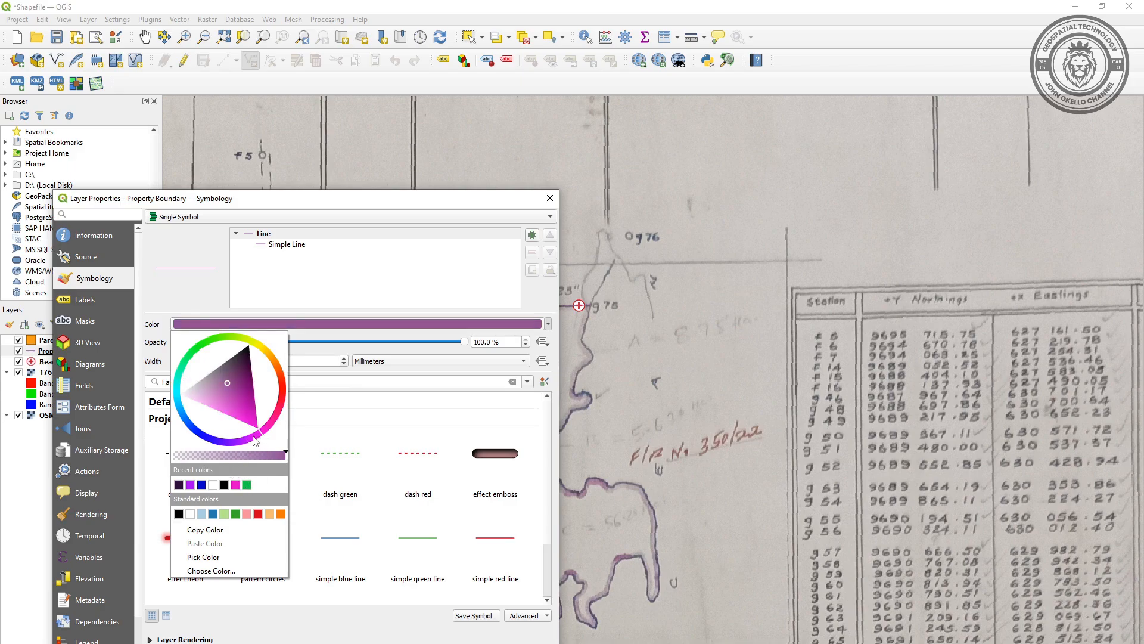
left_click(190, 485)
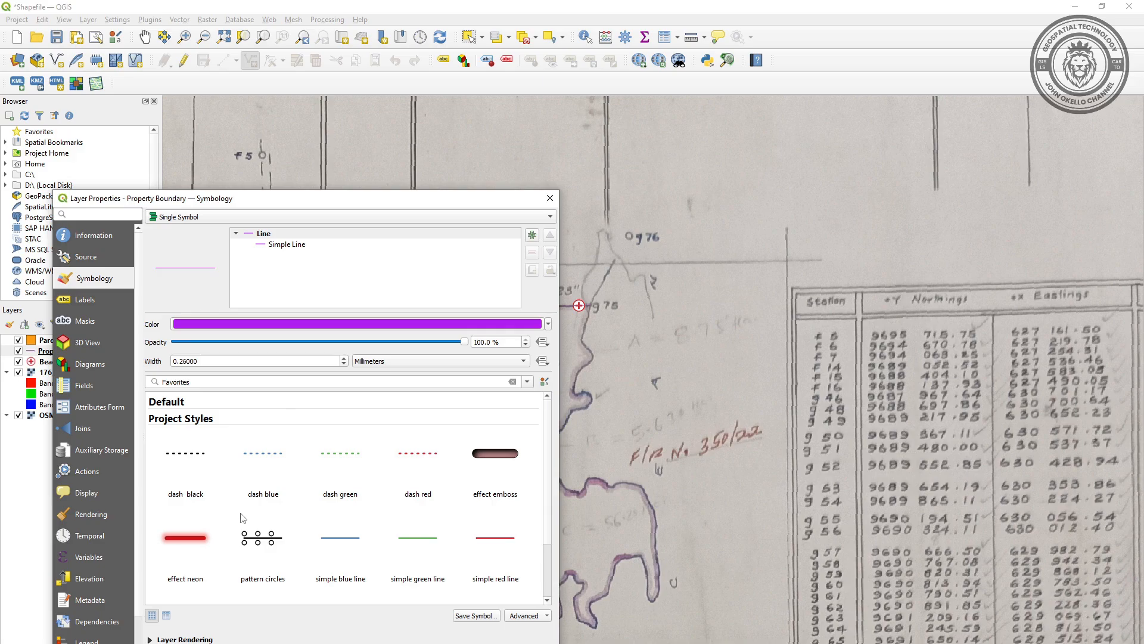
- Apply the dash red preset to the Property Boundary line with a width of 1 millimeter
left_click(419, 464)
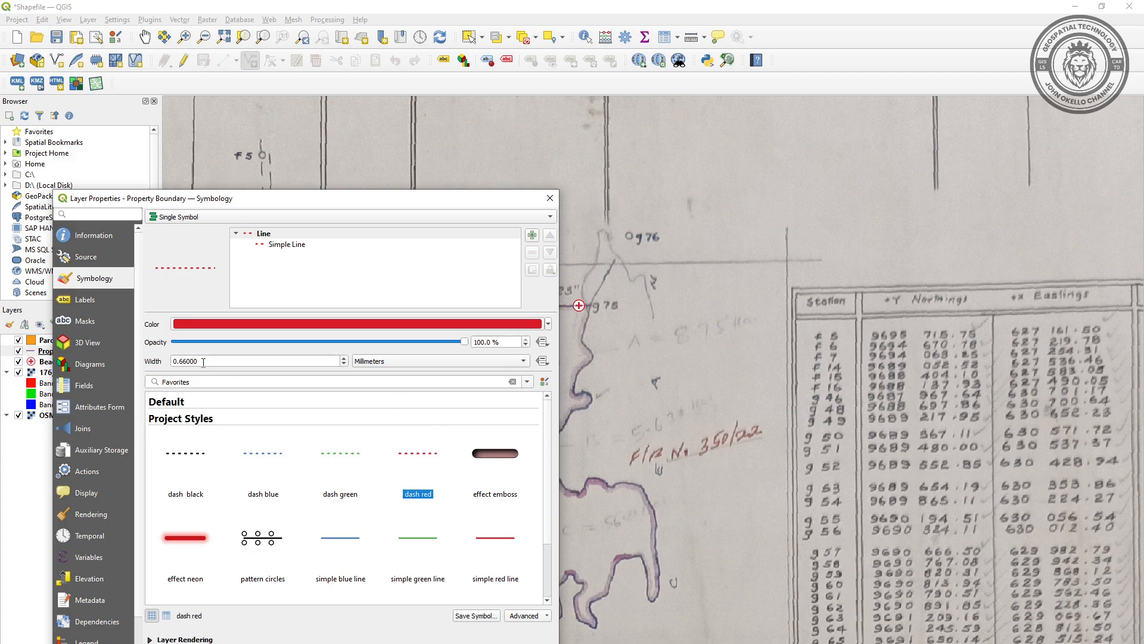
left_click_drag(204, 362, 148, 364)
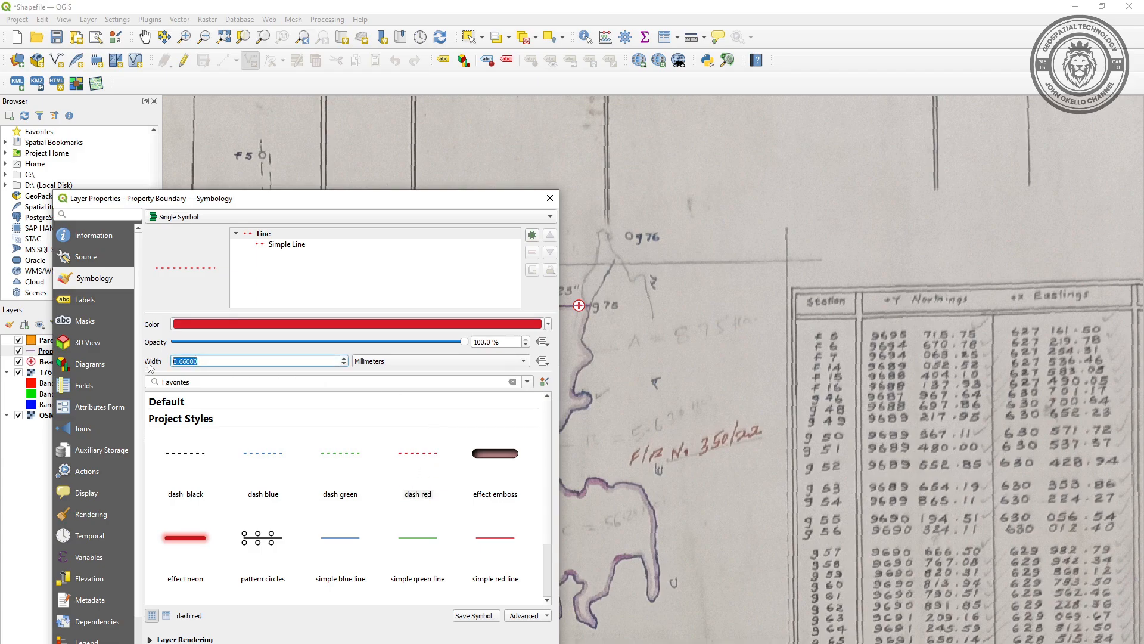
type("1")
left_click(481, 643)
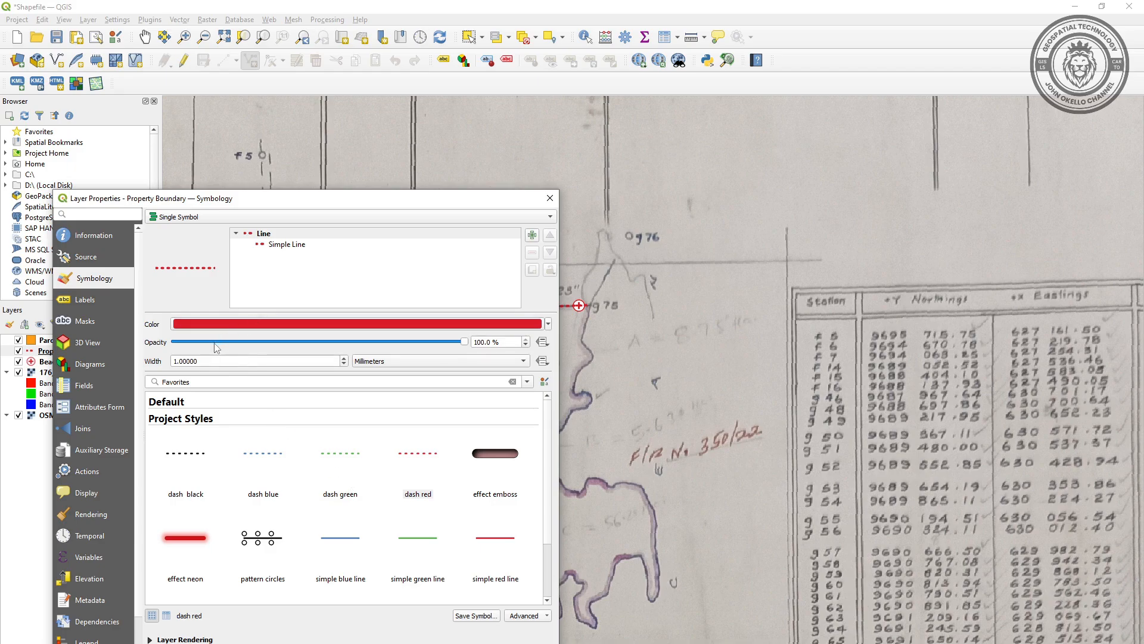
- Set the Property Boundary line width to 2 millimeters and accept the layer properties
left_click_drag(204, 364, 149, 366)
type("2")
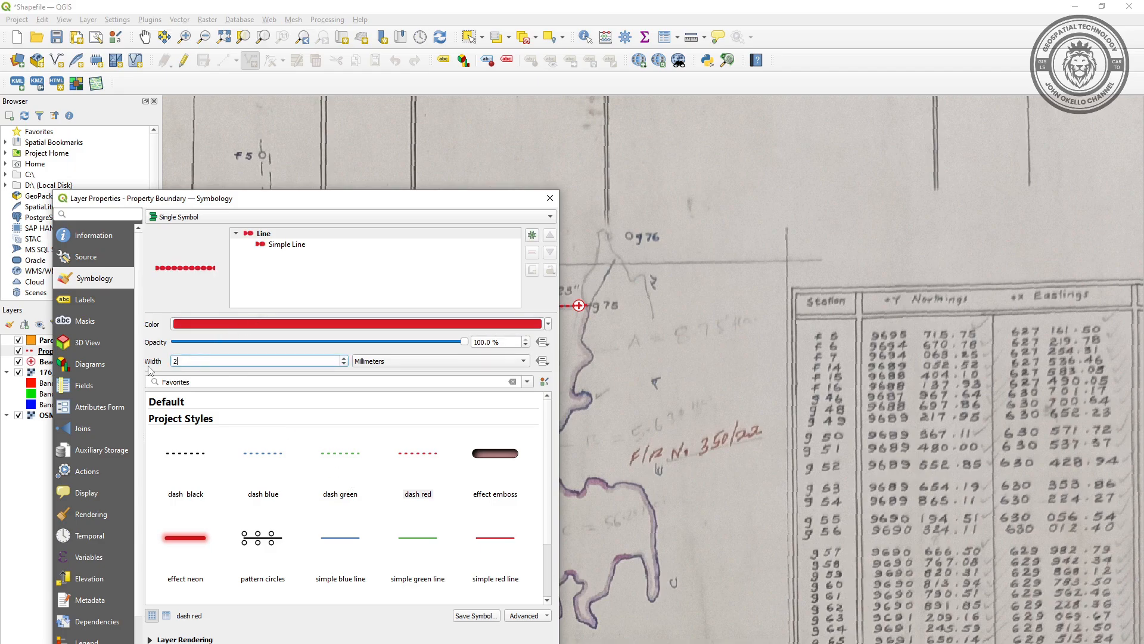
left_click(482, 643)
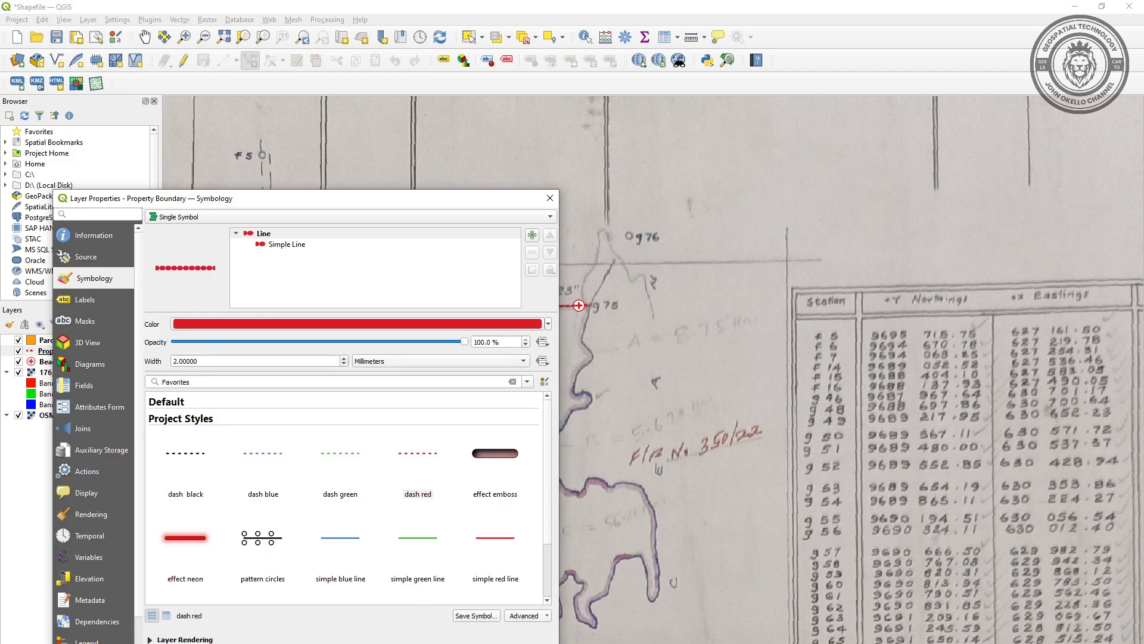
left_click(385, 643)
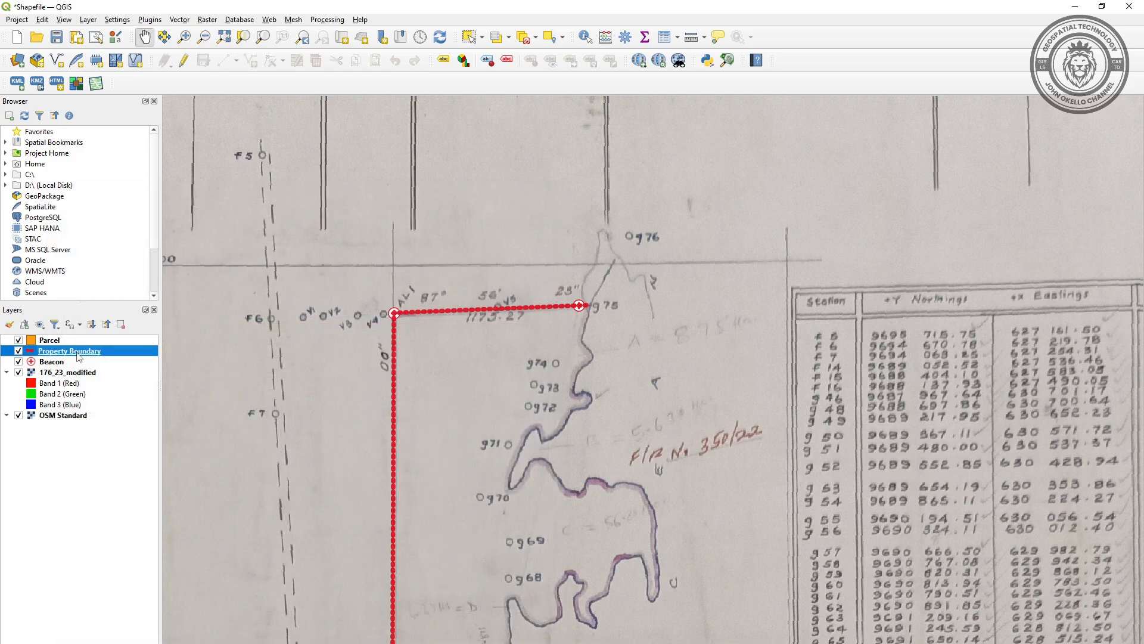
- Set the Property Boundary line width to 1 millimeter, accept the layer properties and save the project
right_click(77, 352)
left_click(121, 641)
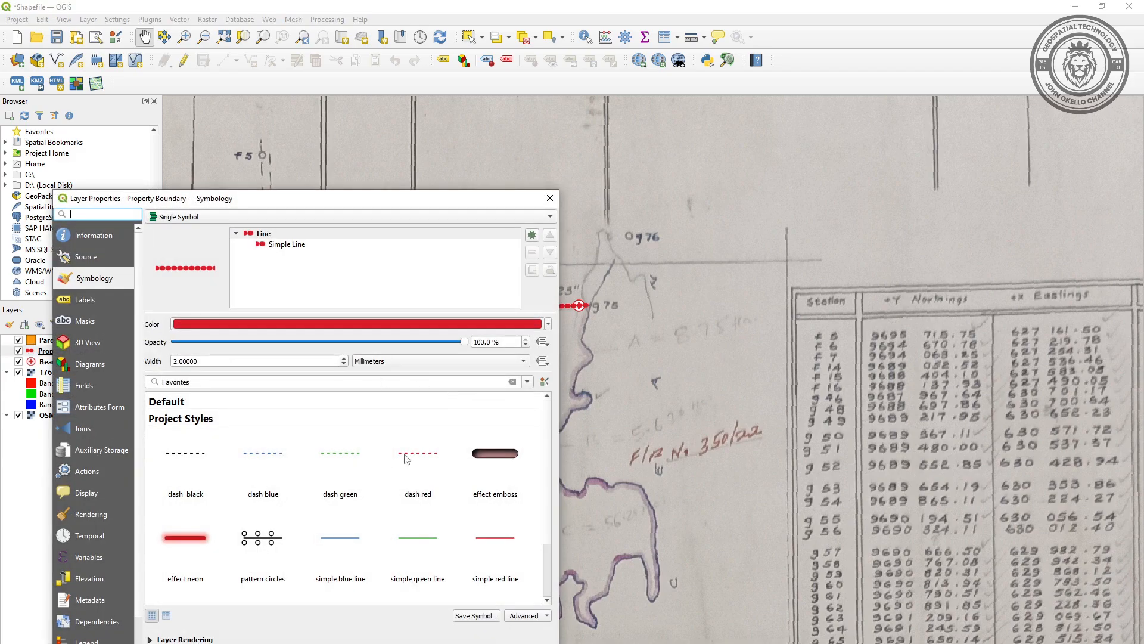
left_click(200, 360)
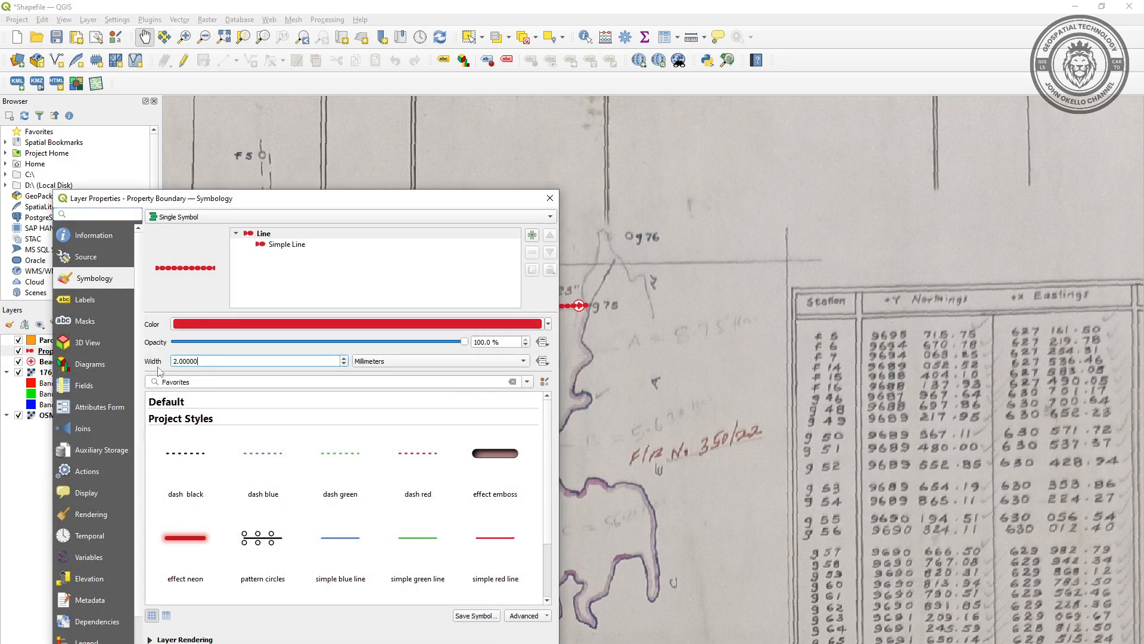
left_click_drag(207, 360, 123, 359)
type("1")
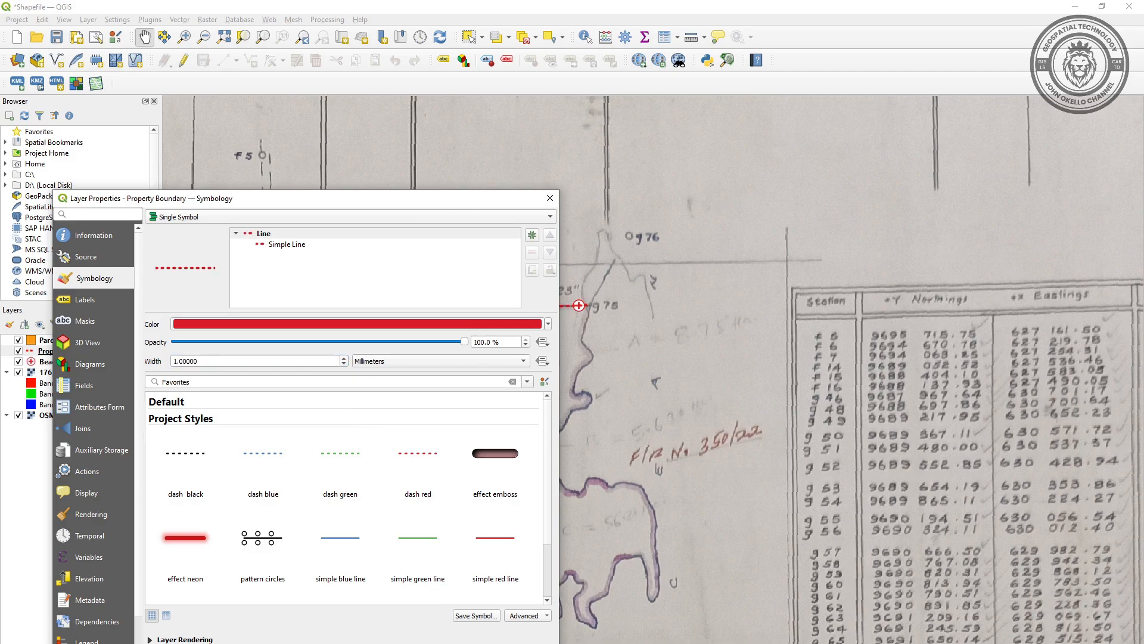
key("Return")
scroll(411, 300, "up", 1)
scroll(412, 300, "down", 1)
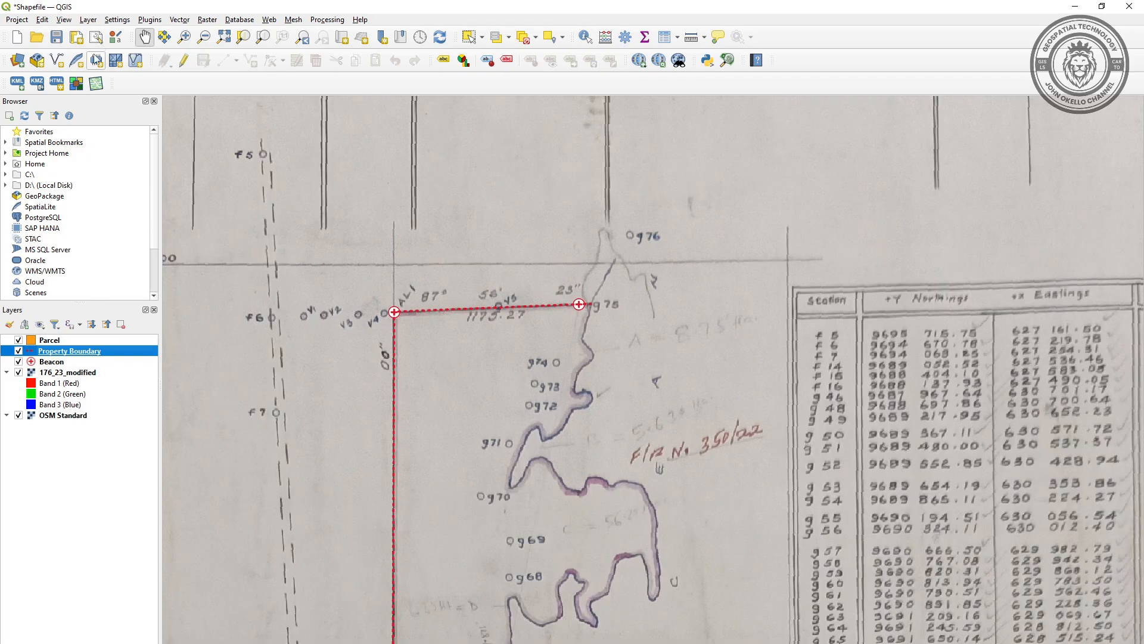
left_click(56, 37)
- Put the Parcel layer into edit mode and start adding a polygon at the dashed outline east of g67
scroll(513, 470, "down", 1)
scroll(581, 529, "up", 1)
scroll(593, 520, "up", 1)
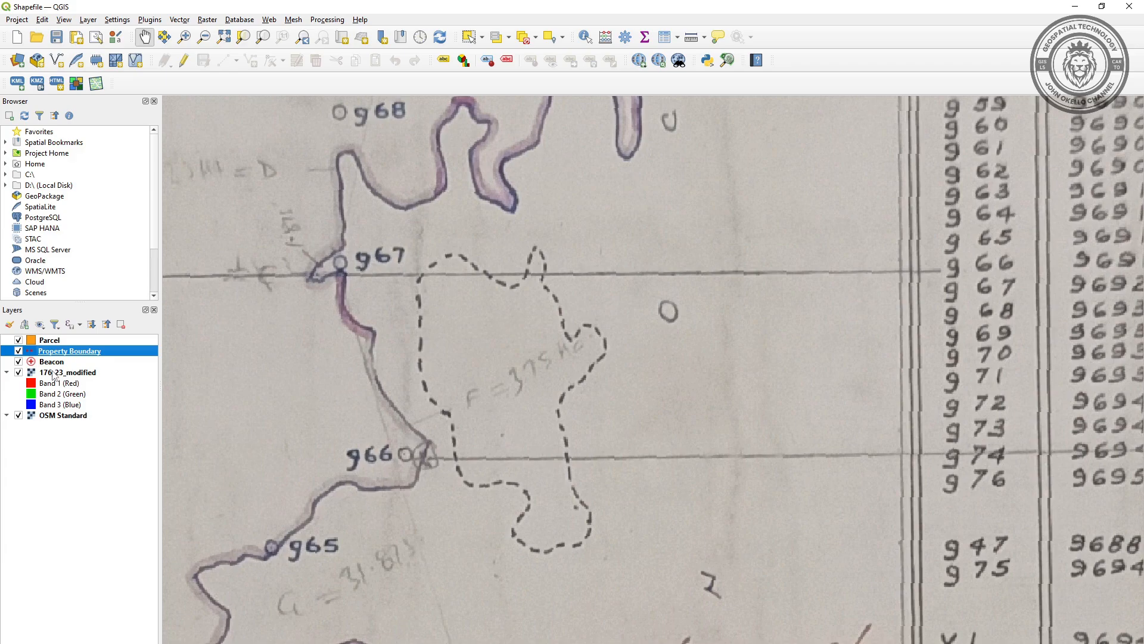
left_click(49, 341)
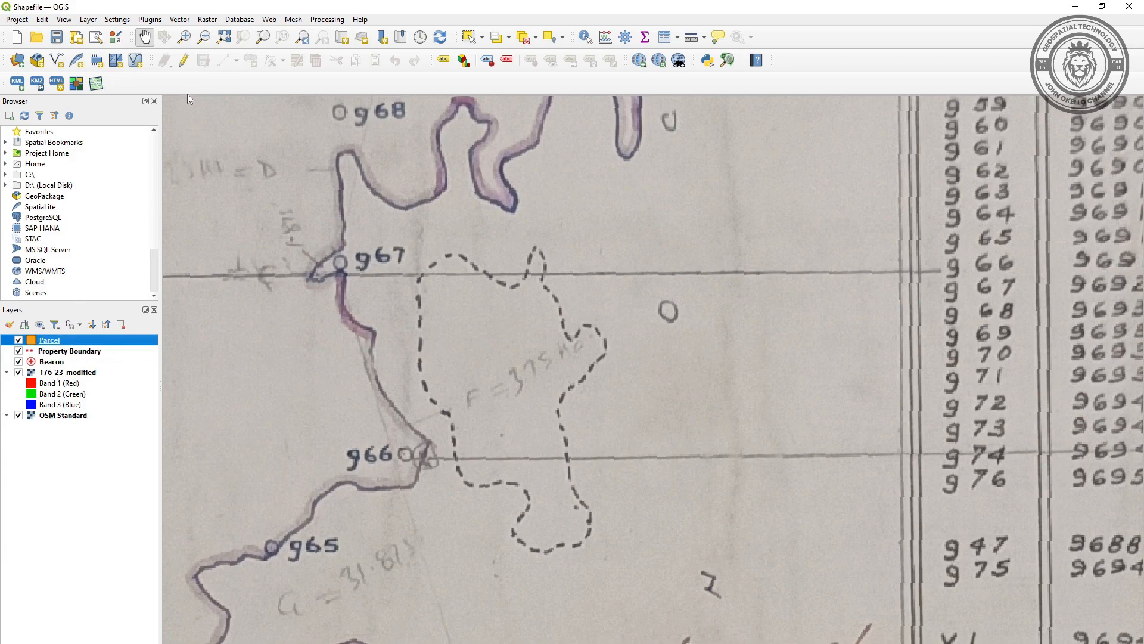
left_click(184, 62)
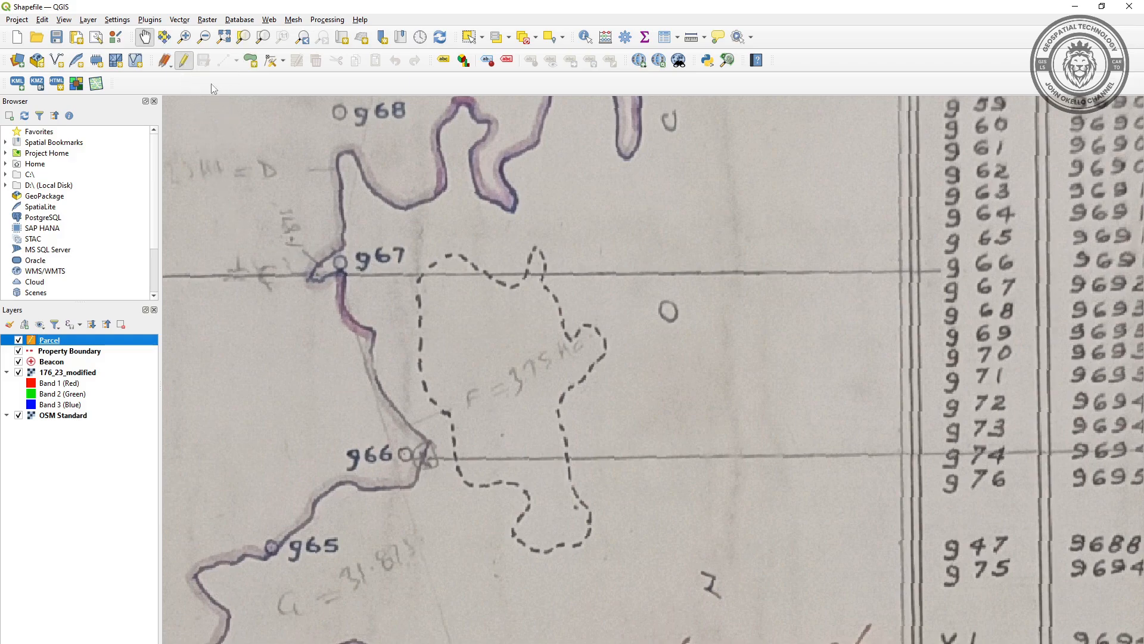
left_click(251, 62)
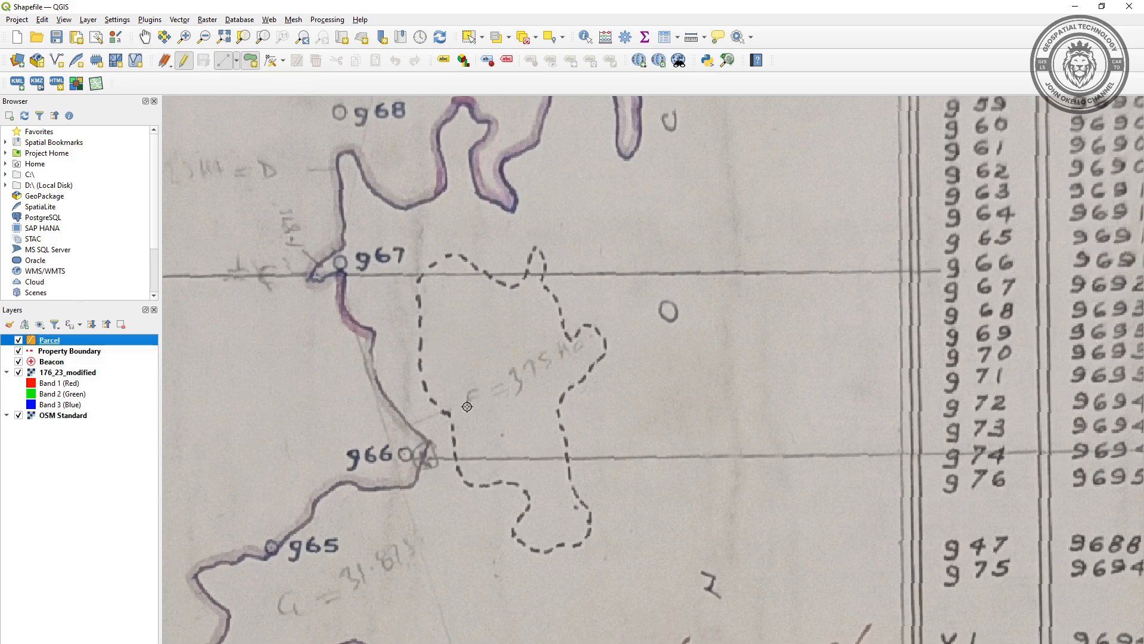
scroll(419, 267, "up", 2)
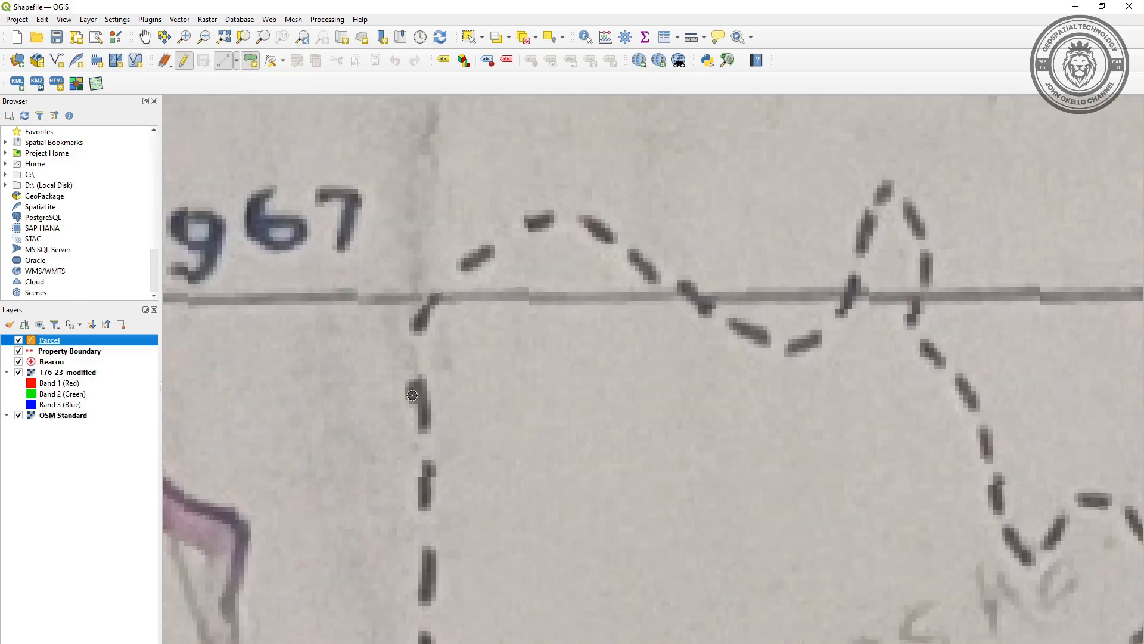
left_click(419, 384)
left_click(422, 322)
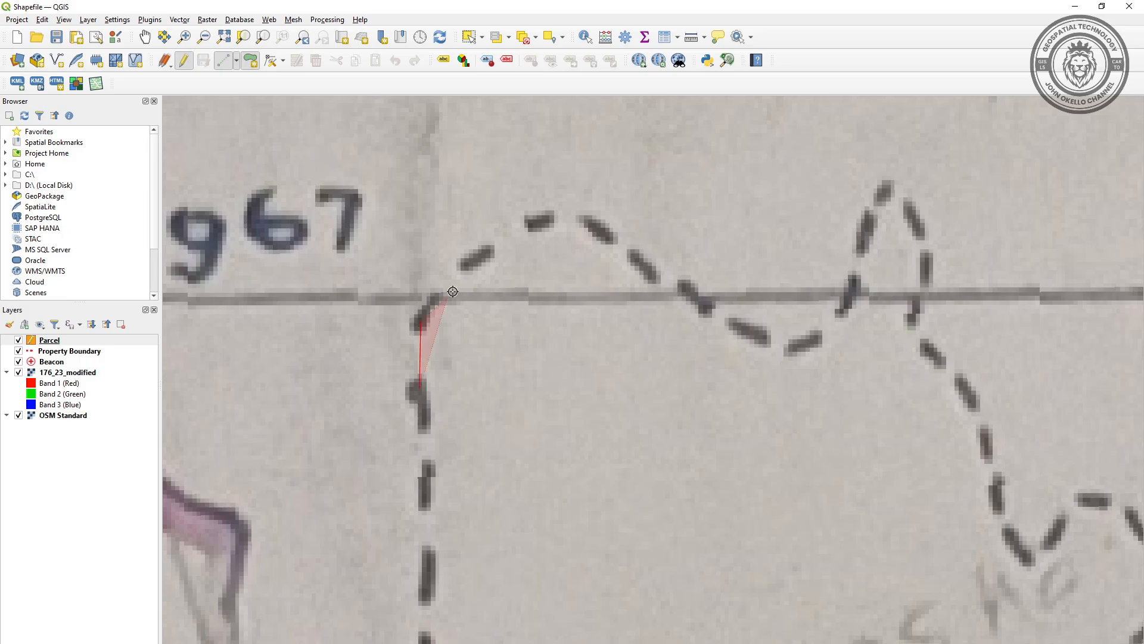
left_click(466, 268)
left_click(532, 224)
left_click(584, 220)
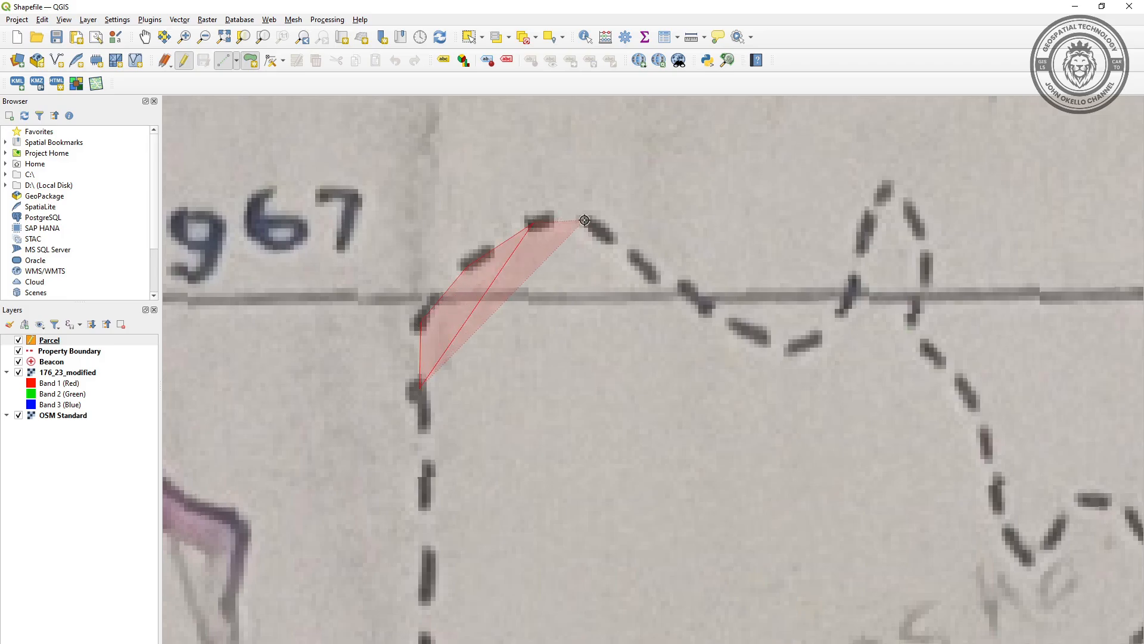
left_click(628, 254)
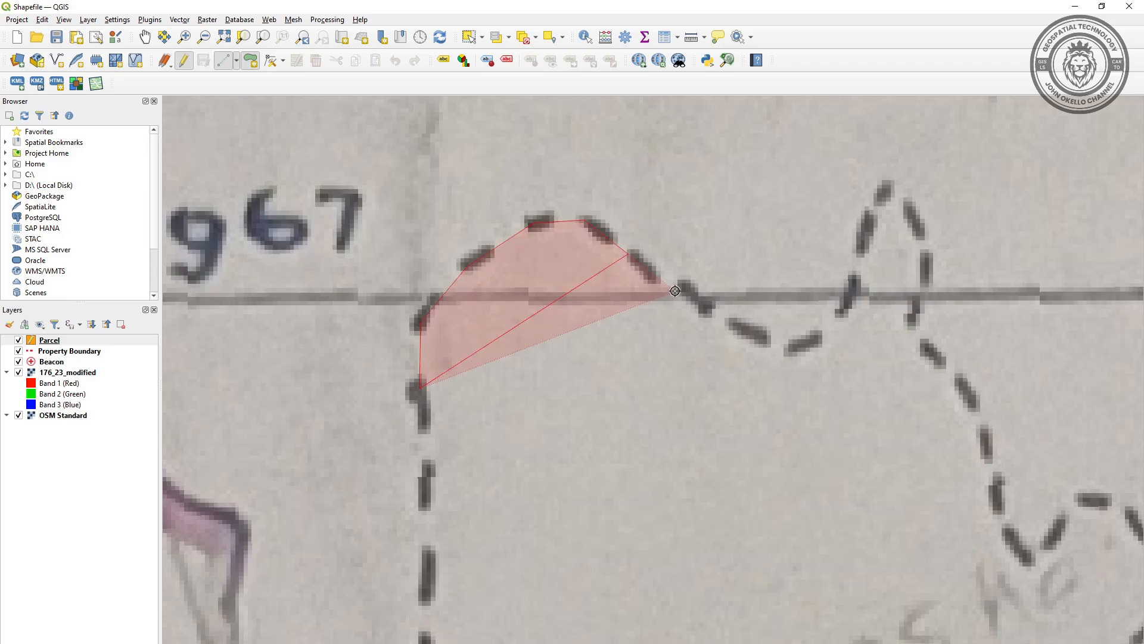
left_click(676, 291)
left_click(731, 323)
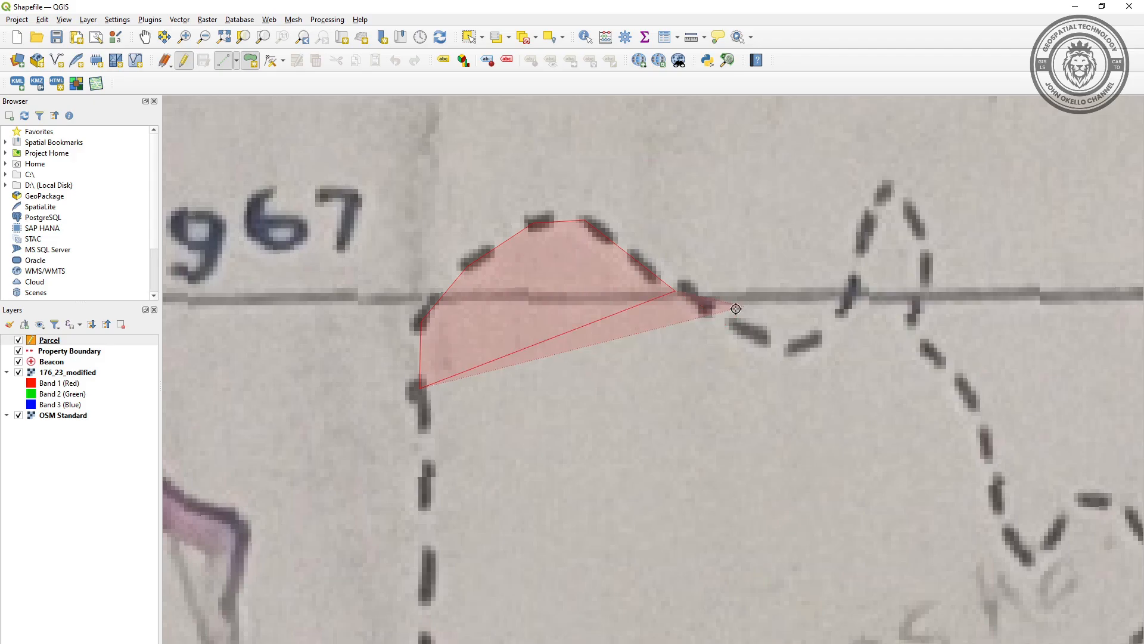
key("BackSpace")
key("BackSpace")
key("BackSpace")
key("BackSpace")
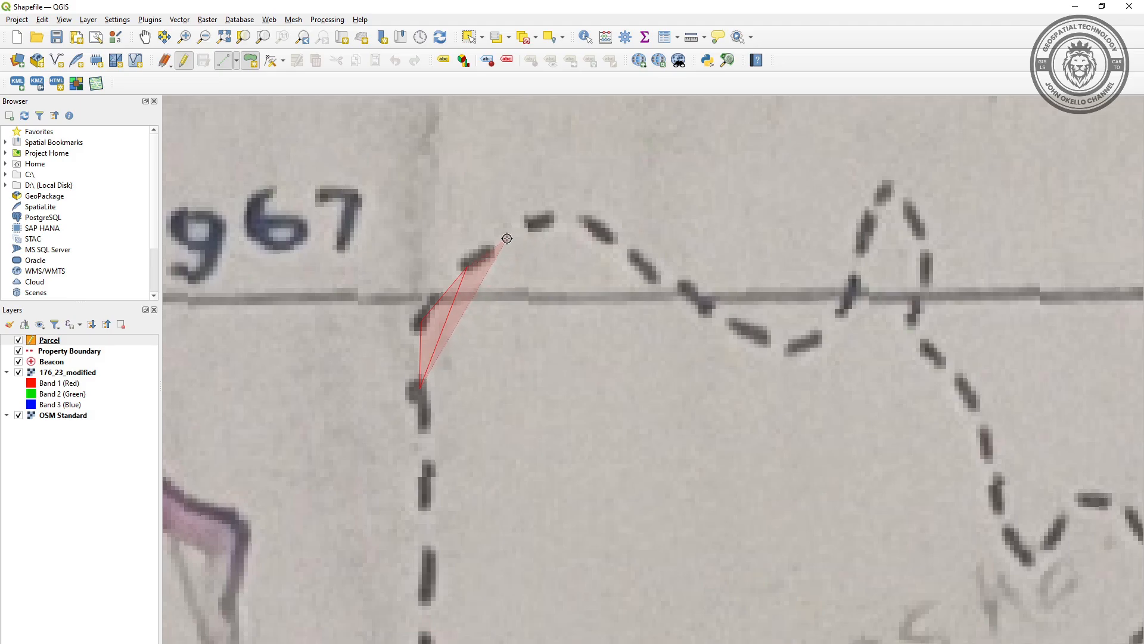
key("BackSpace")
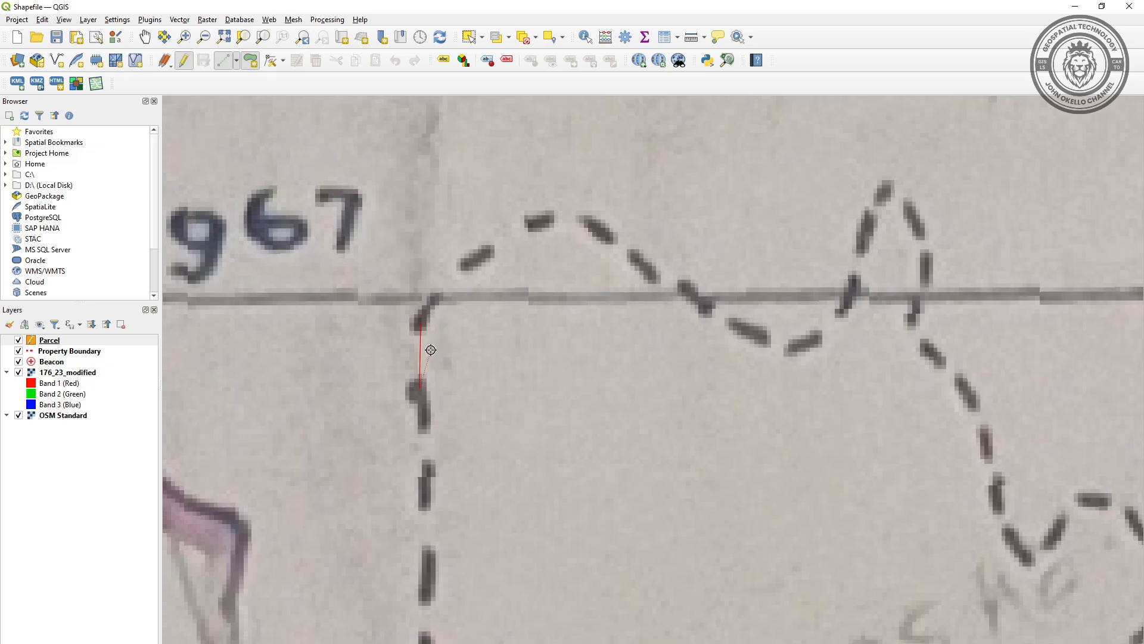
key("Escape")
- Start the Parcel polygon on the dashed outline's northwest edge near g67 and trace over the first hump toward the dip
left_click(419, 398)
left_click(419, 322)
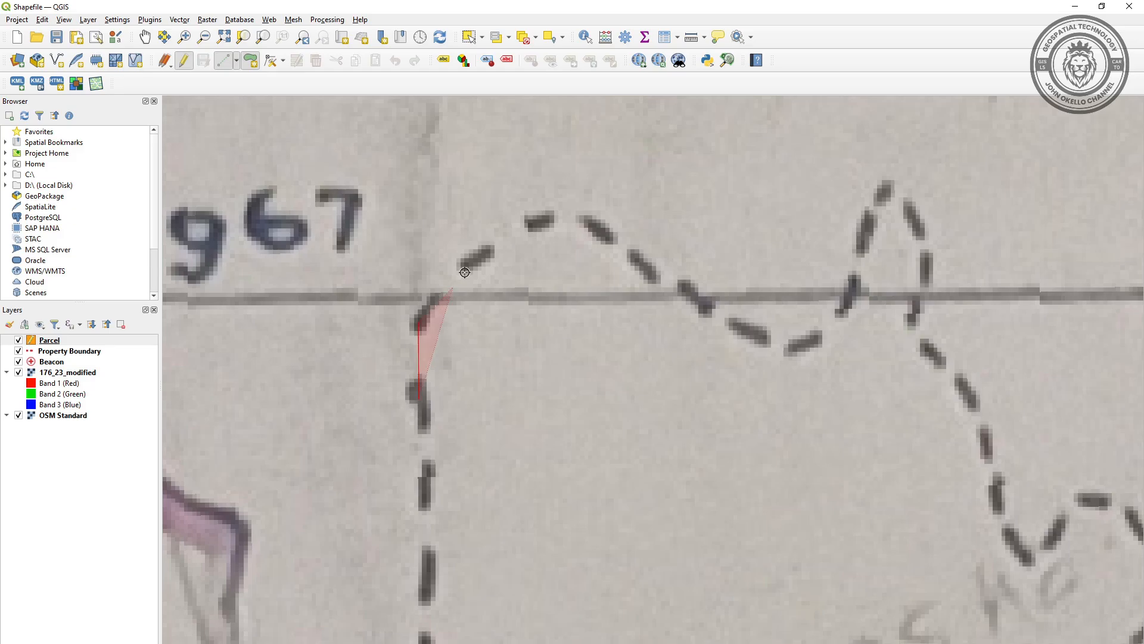
left_click(471, 262)
left_click(543, 222)
left_click(591, 229)
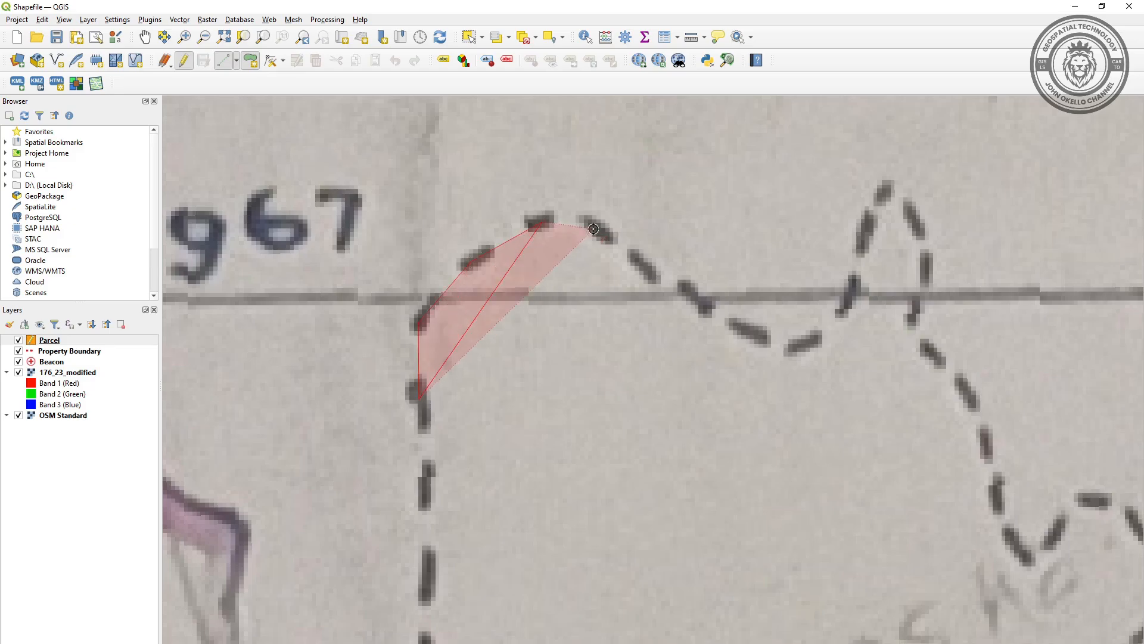
left_click(646, 270)
scroll(684, 306, "up", 2)
scroll(500, 273, "down", 2)
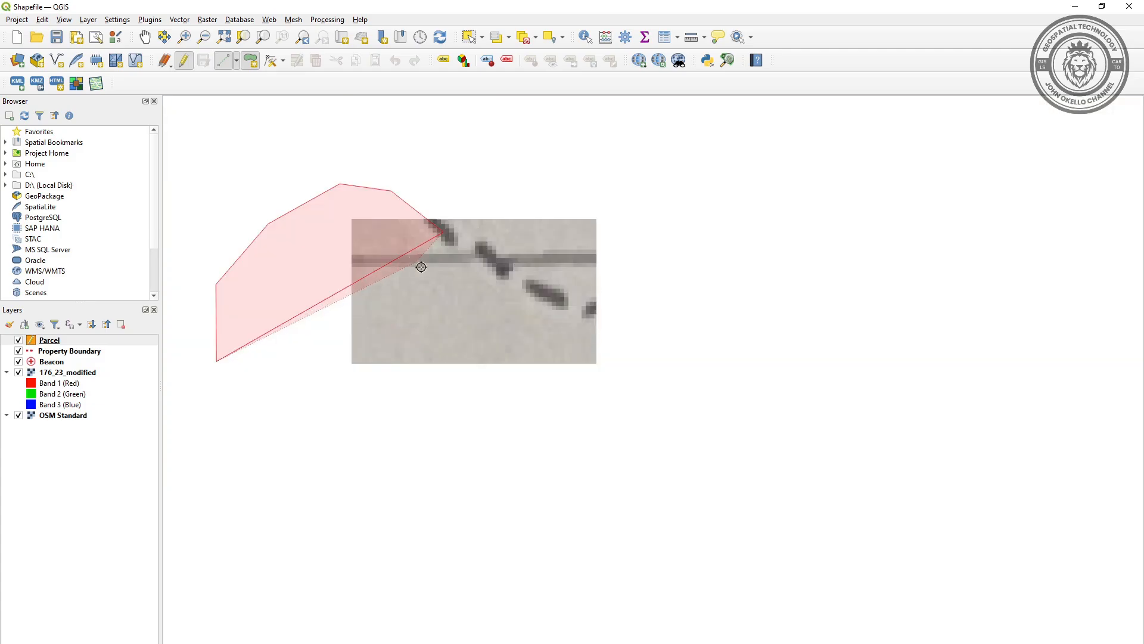
left_click(564, 303)
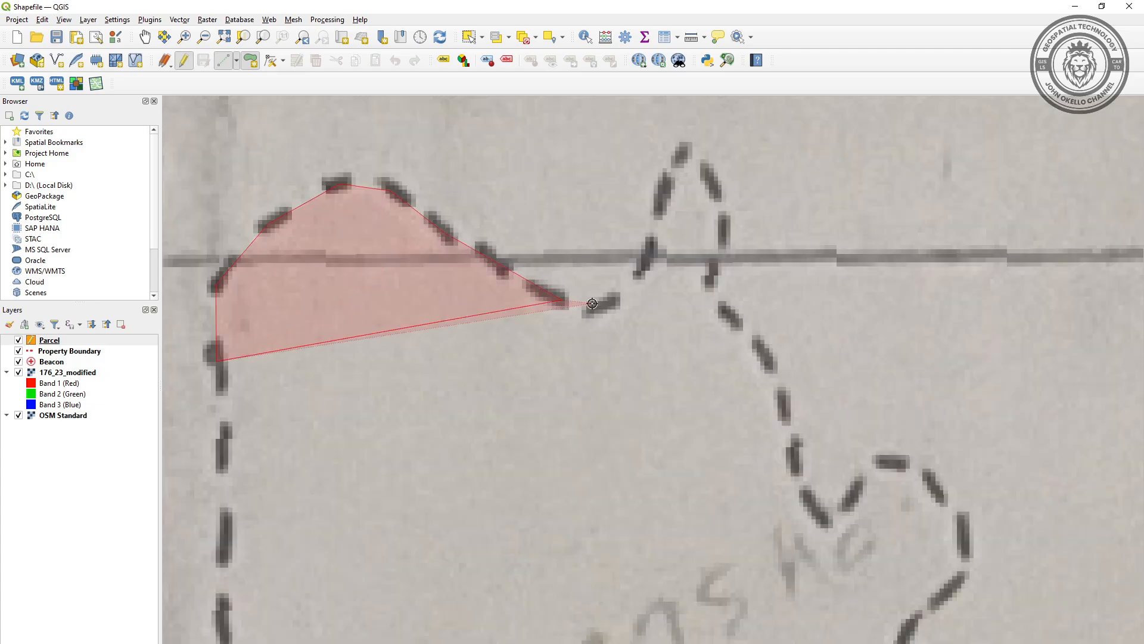
- Continue the Parcel polygon through the dip and around the narrow spike on the dashed outline's north side
left_click(594, 305)
left_click(633, 278)
left_click(650, 246)
left_click(661, 198)
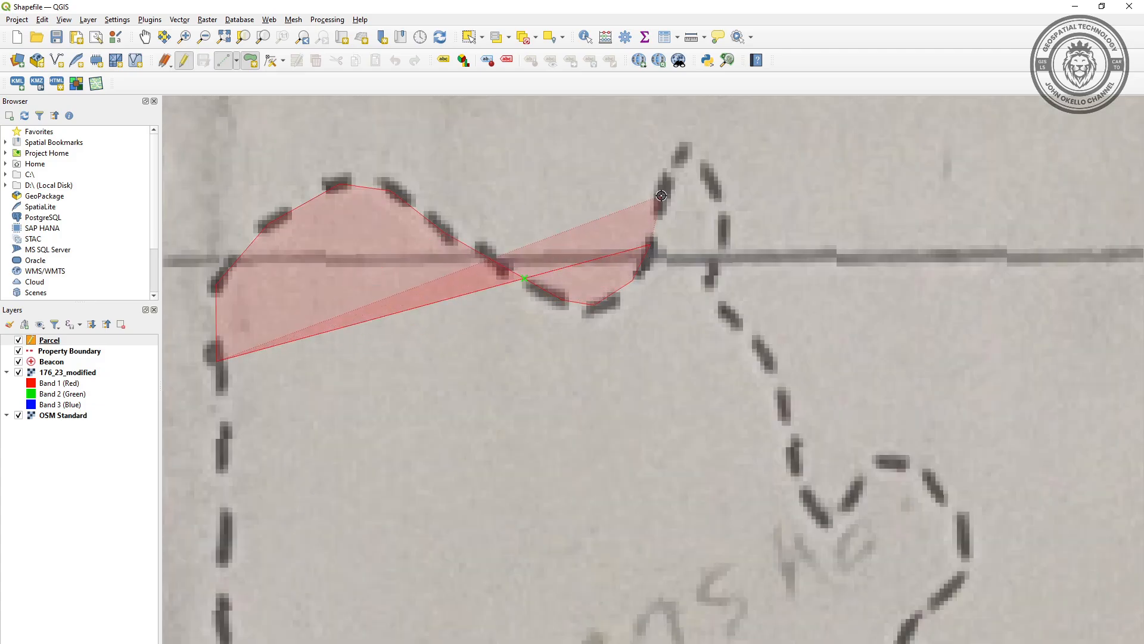
left_click(687, 149)
left_click(701, 160)
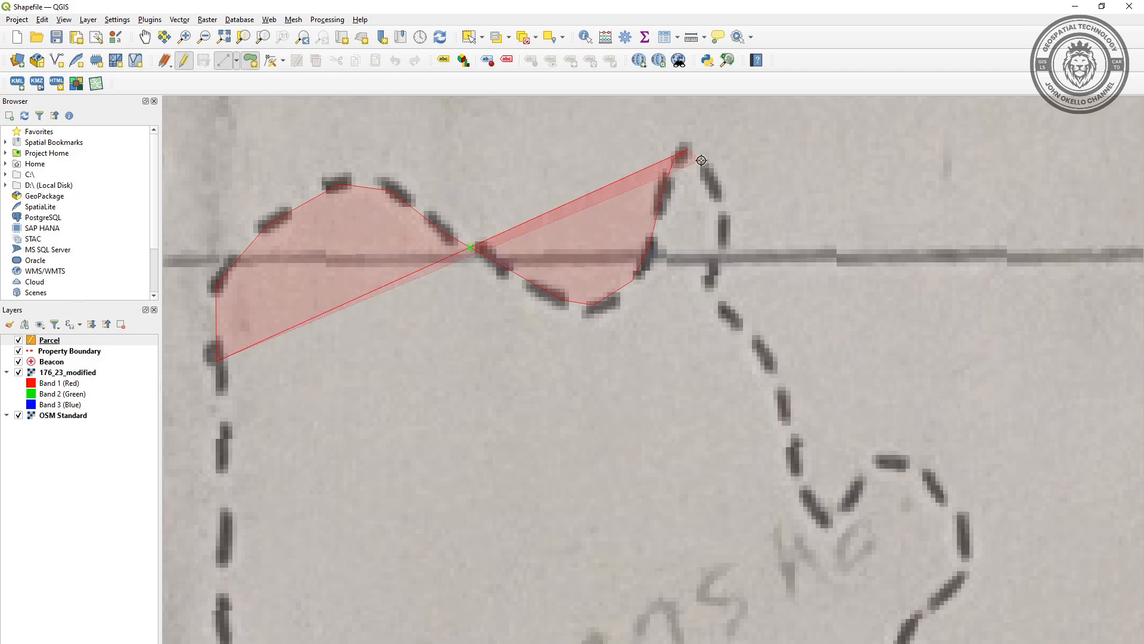
left_click(716, 190)
left_click(724, 246)
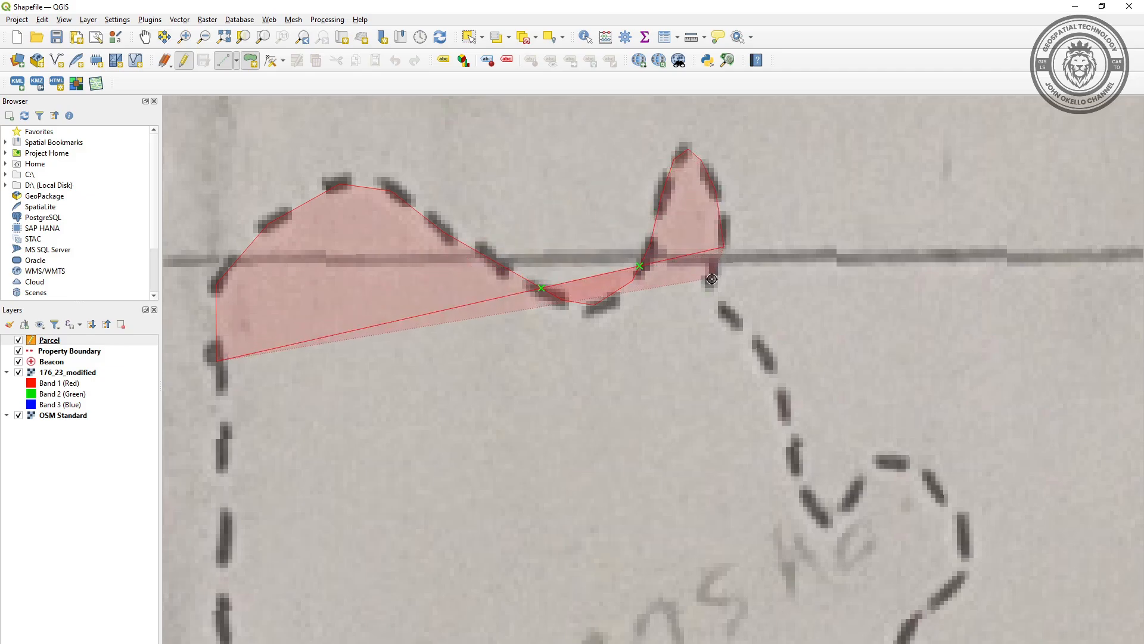
left_click(713, 286)
- Trace the Parcel polygon down the dashed outline's northeast edge and around the rounded eastern bulge
scroll(721, 316, "down", 2)
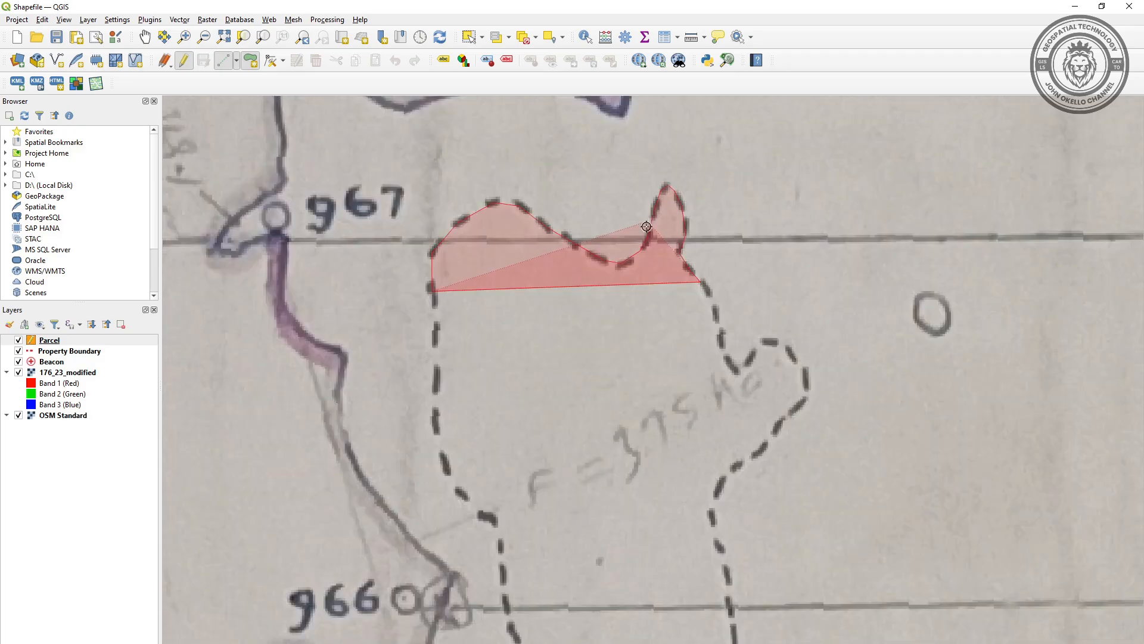
scroll(682, 287, "up", 1)
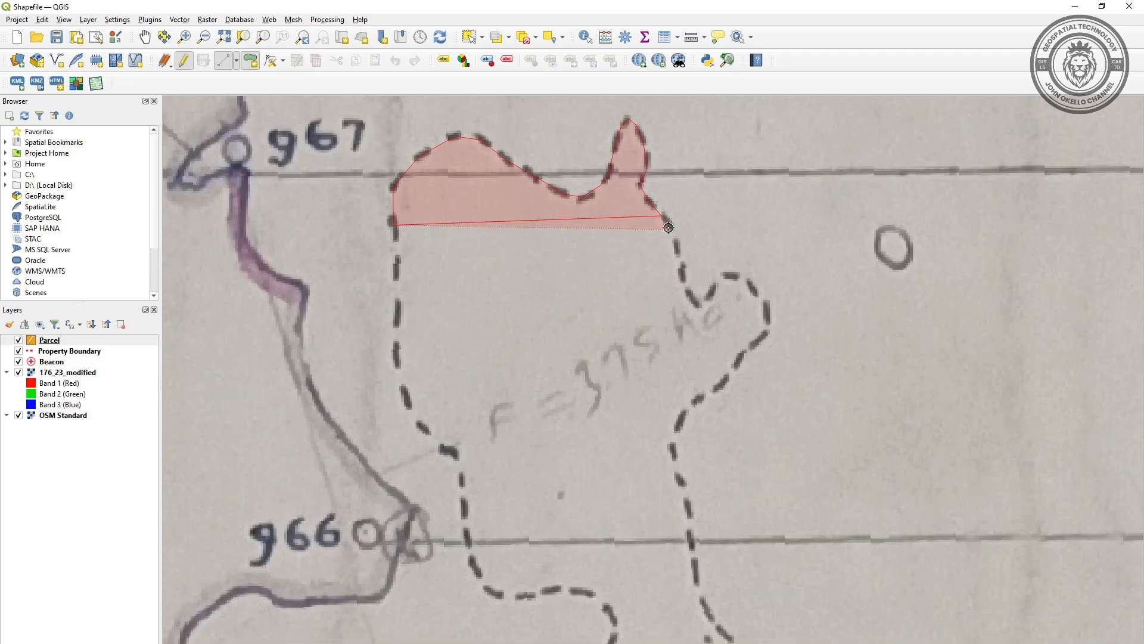
left_click(683, 273)
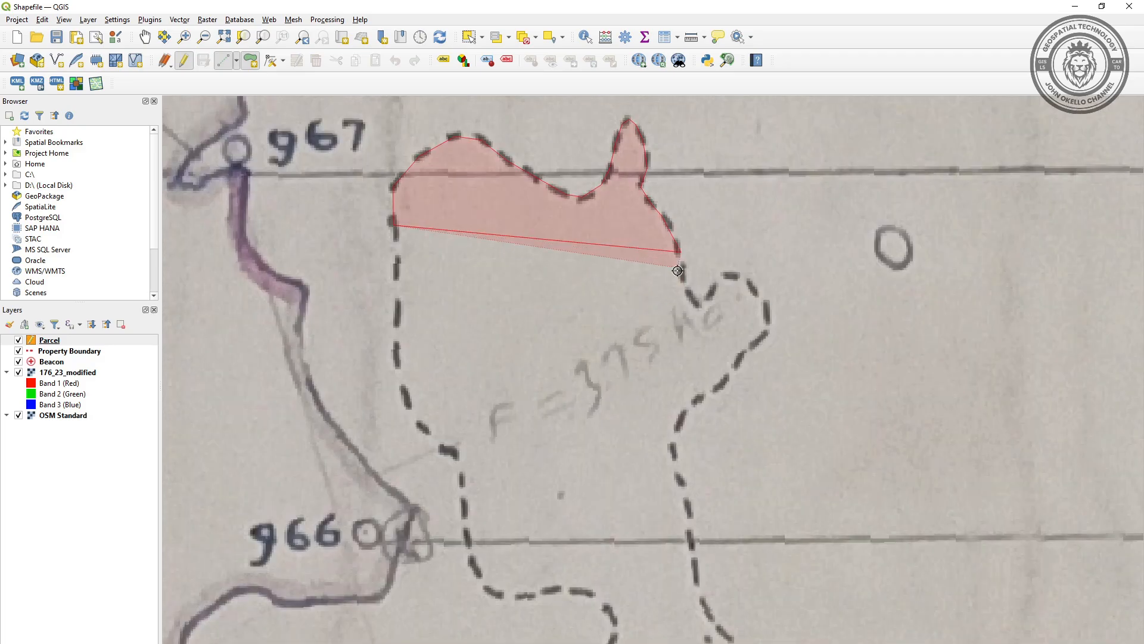
left_click(692, 299)
left_click(709, 296)
left_click(723, 275)
left_click(737, 277)
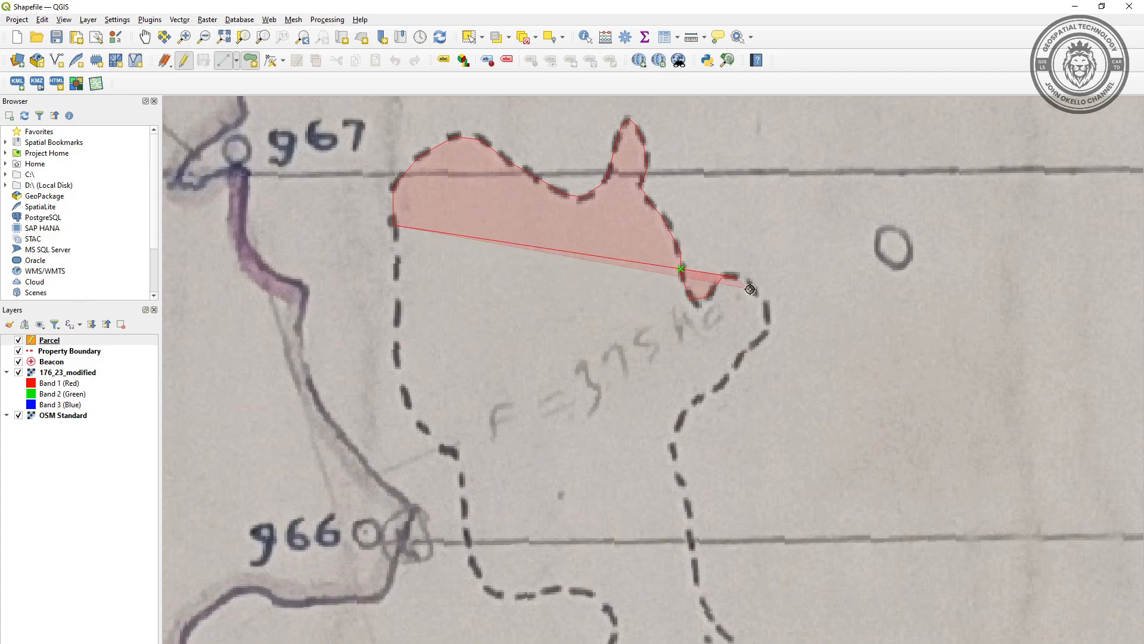
left_click(752, 289)
left_click(763, 308)
left_click(764, 336)
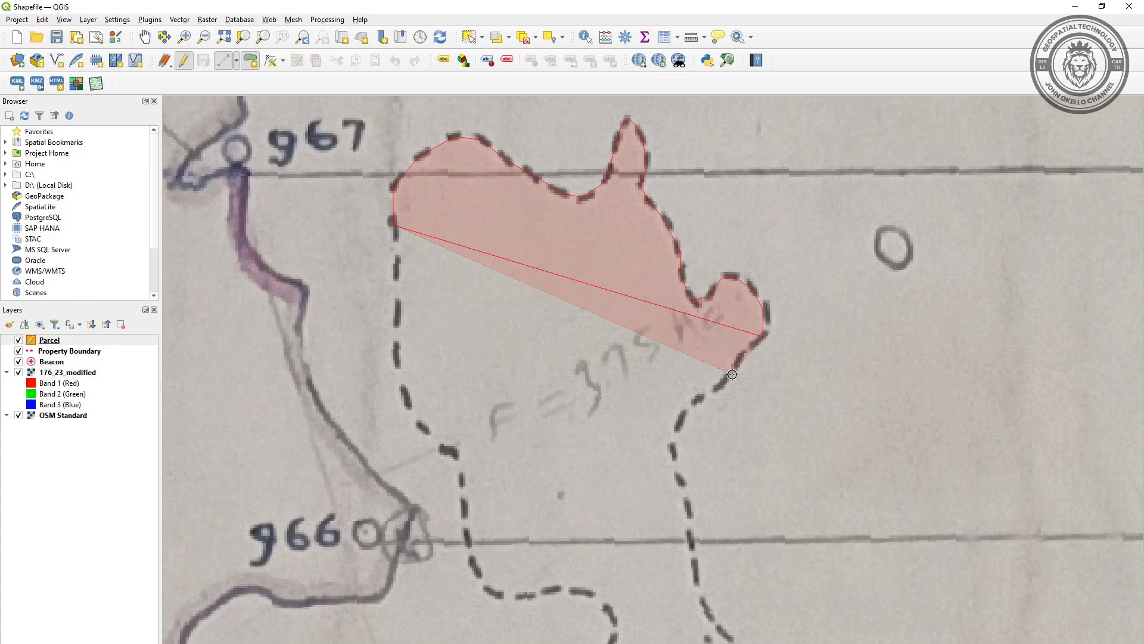
- Trace the Parcel polygon from the eastern bulge down the dashed outline's east edge to the southern lobe
left_click(732, 373)
left_click(677, 425)
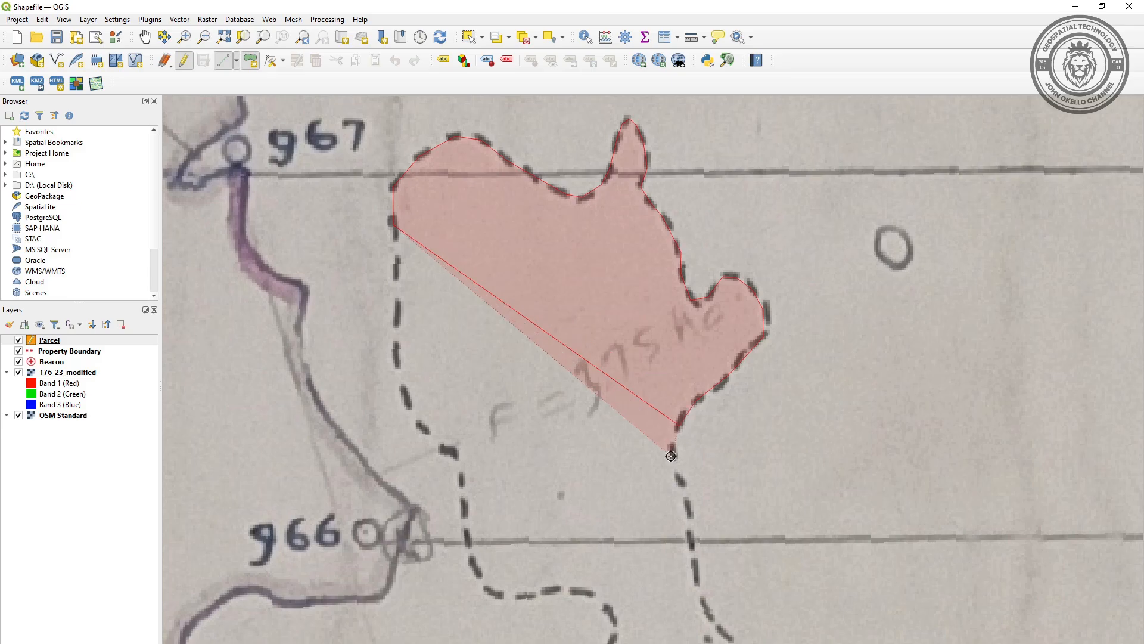
left_click(687, 506)
scroll(695, 296, "down", 1)
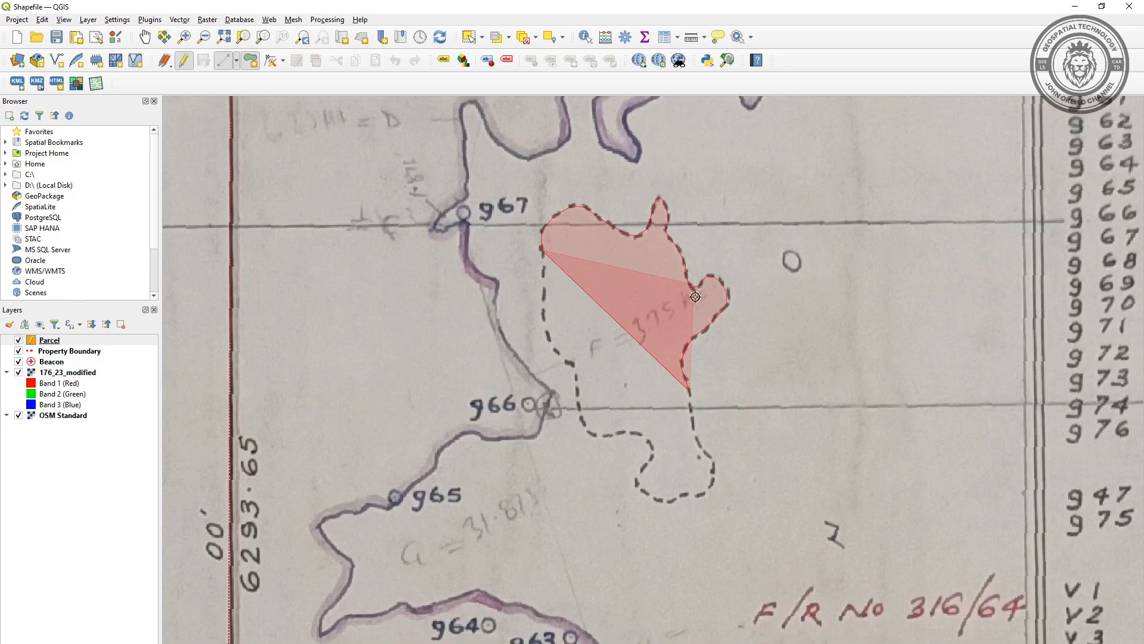
scroll(691, 432, "up", 2)
left_click(697, 361)
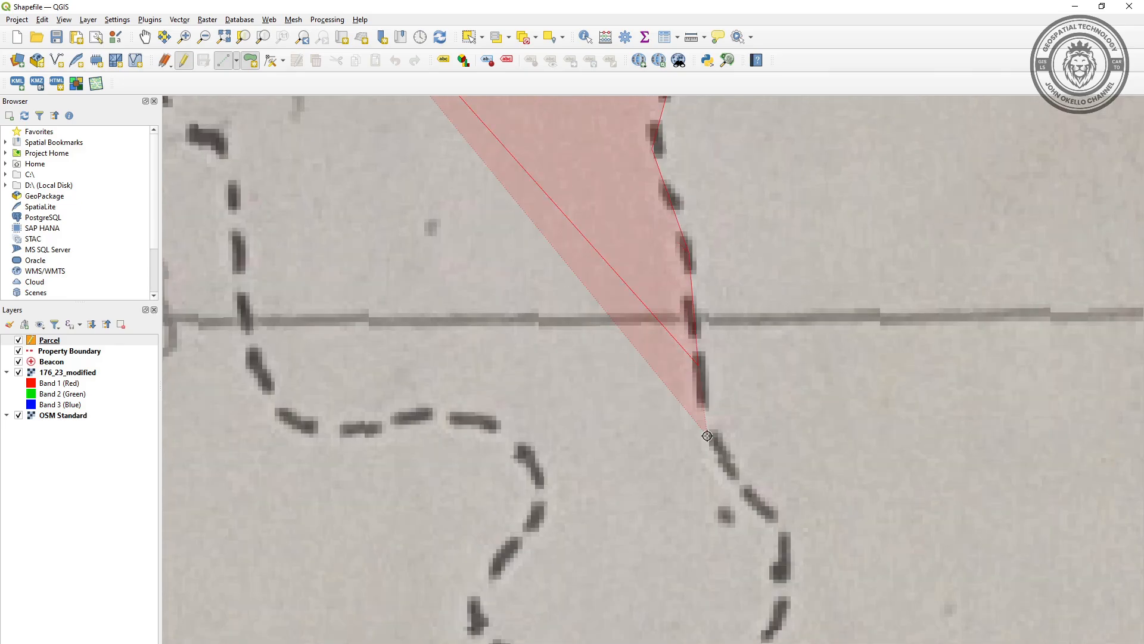
left_click(705, 408)
left_click(739, 480)
left_click(774, 517)
left_click(782, 557)
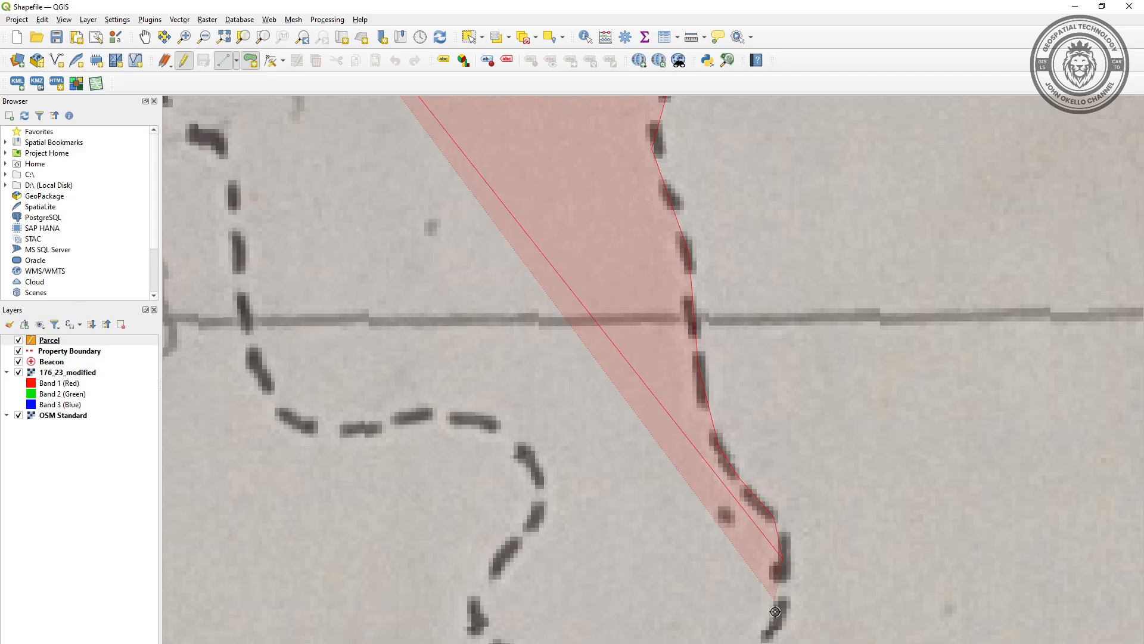
- Trace the Parcel polygon around the underside of the southern lobe to its southwest side
scroll(817, 255, "down", 2)
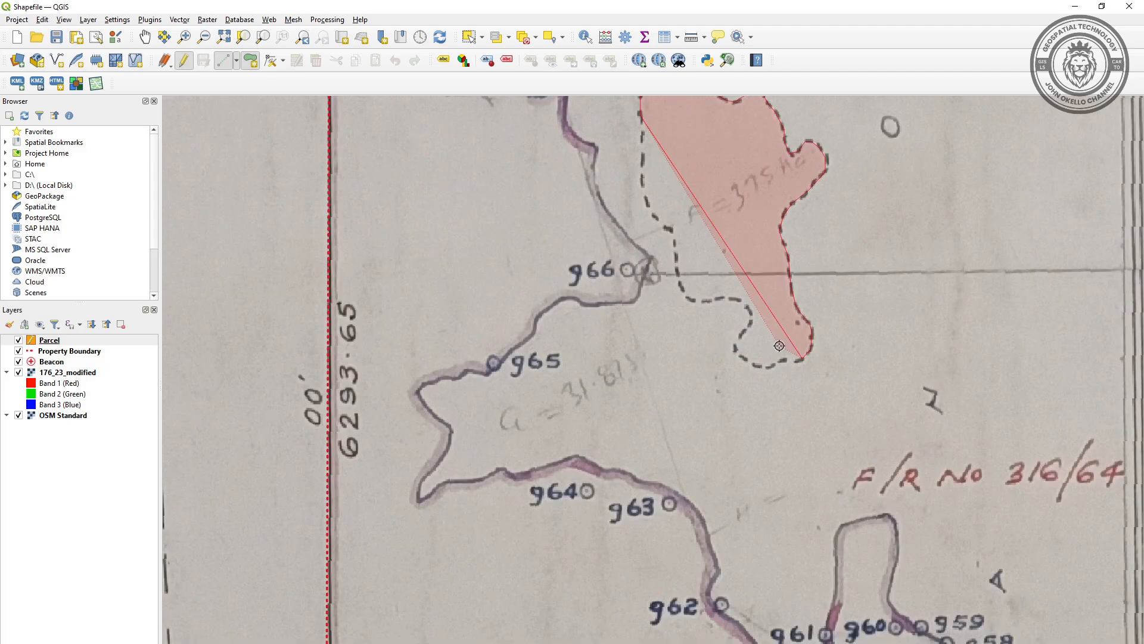
scroll(779, 346, "up", 2)
left_click(785, 361)
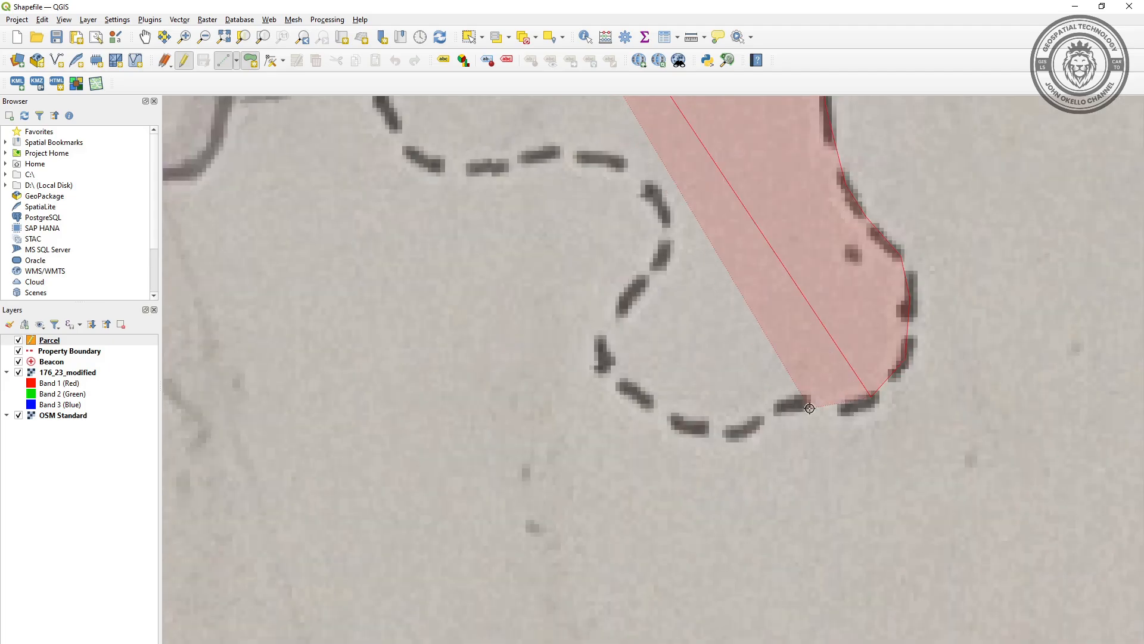
left_click(748, 428)
left_click(700, 426)
left_click(625, 380)
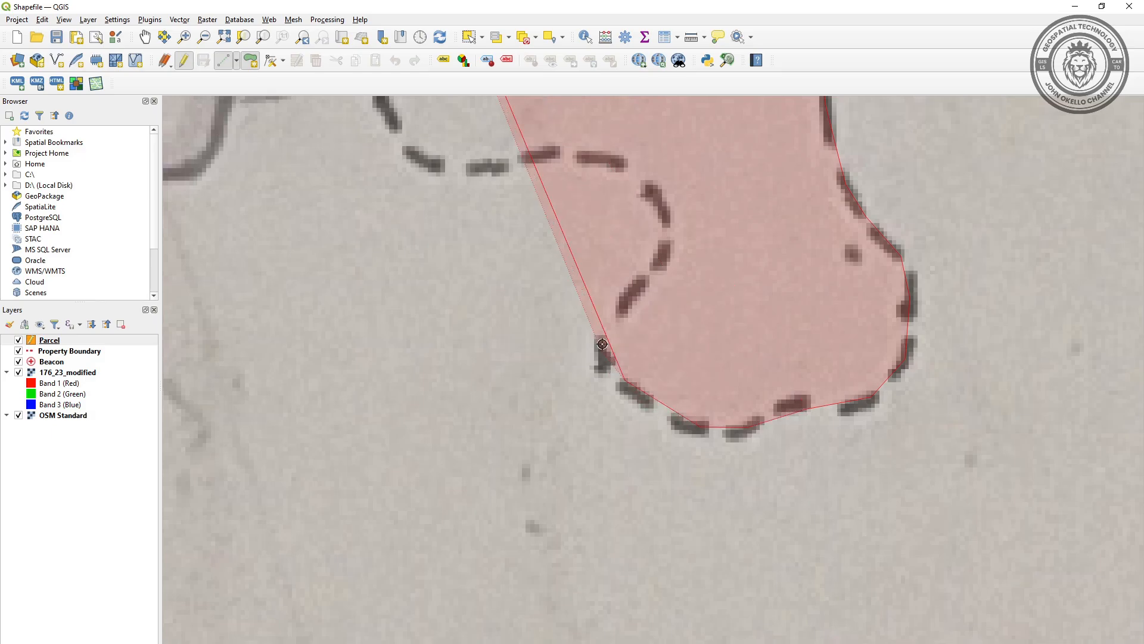
- Trace the Parcel polygon up the southern lobe's west side, around the inward bend and west along the near-horizontal dashes
left_click(603, 345)
left_click(660, 242)
left_click(653, 199)
left_click(605, 155)
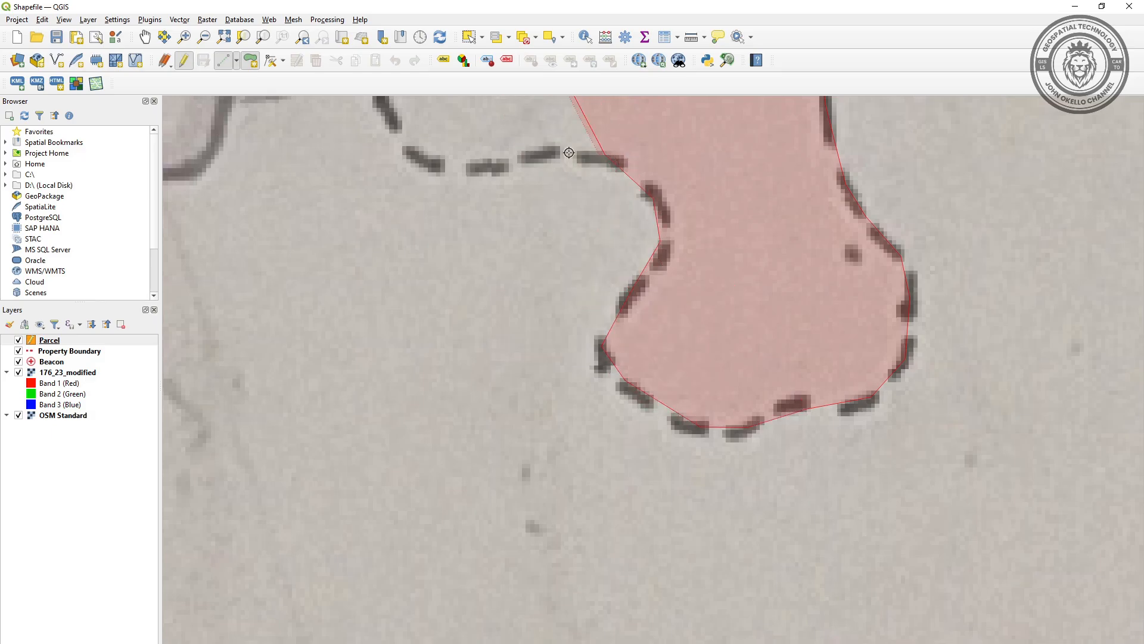
left_click(554, 148)
left_click(507, 162)
left_click(427, 159)
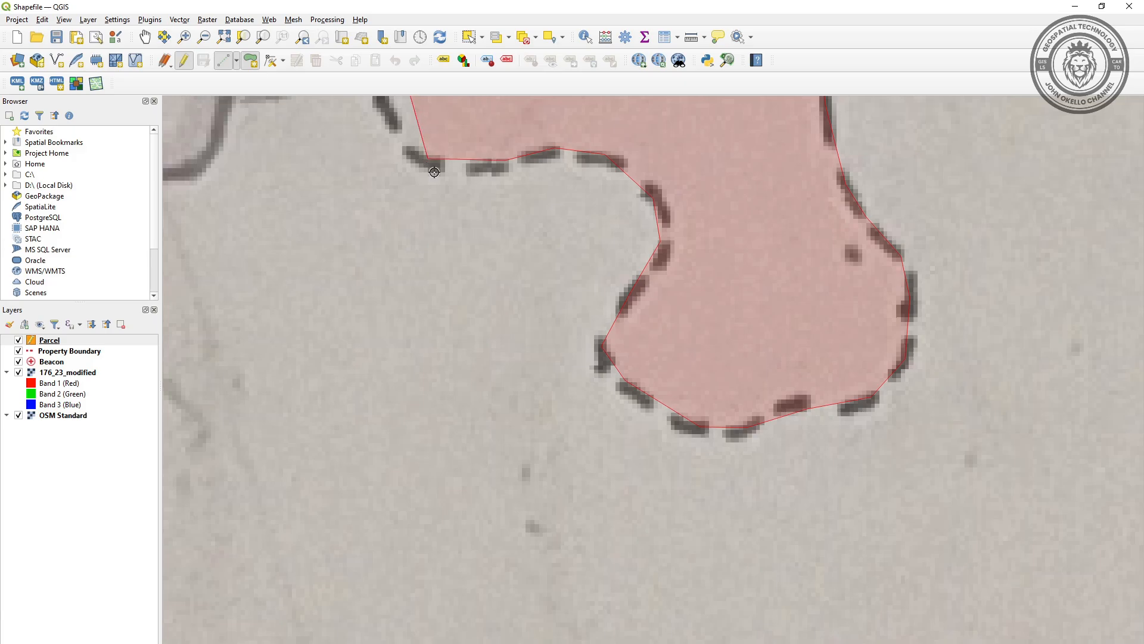
- Trace the Parcel polygon north along the dashed outline east of g66 and around the short jog to the northwest
scroll(629, 423, "down", 2)
scroll(567, 333, "up", 2)
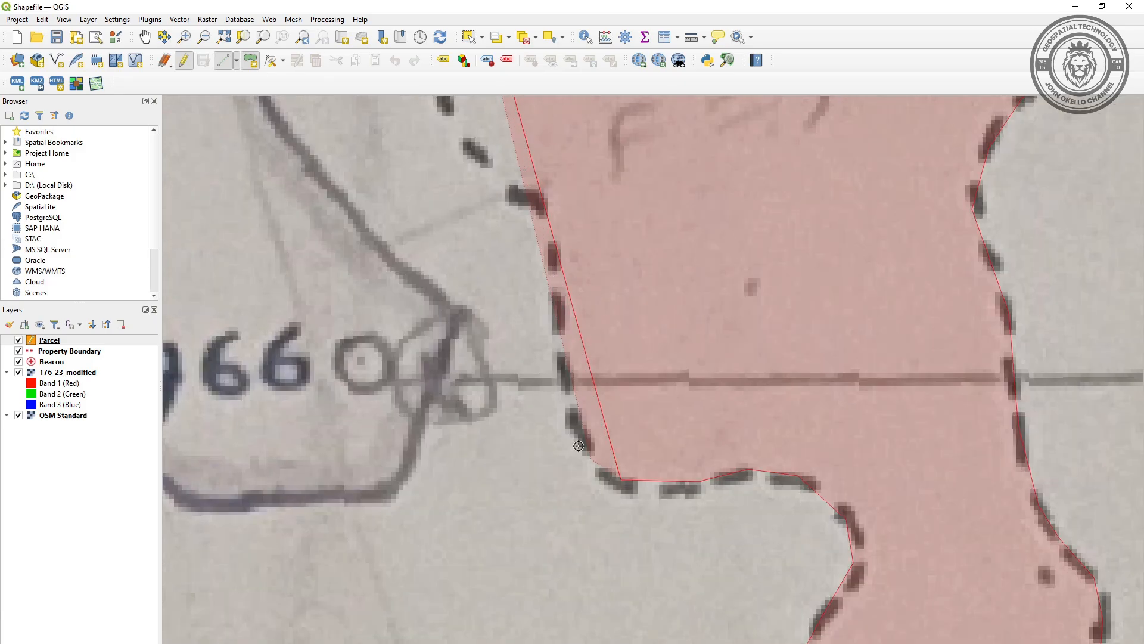
left_click(585, 428)
left_click(562, 347)
left_click(561, 264)
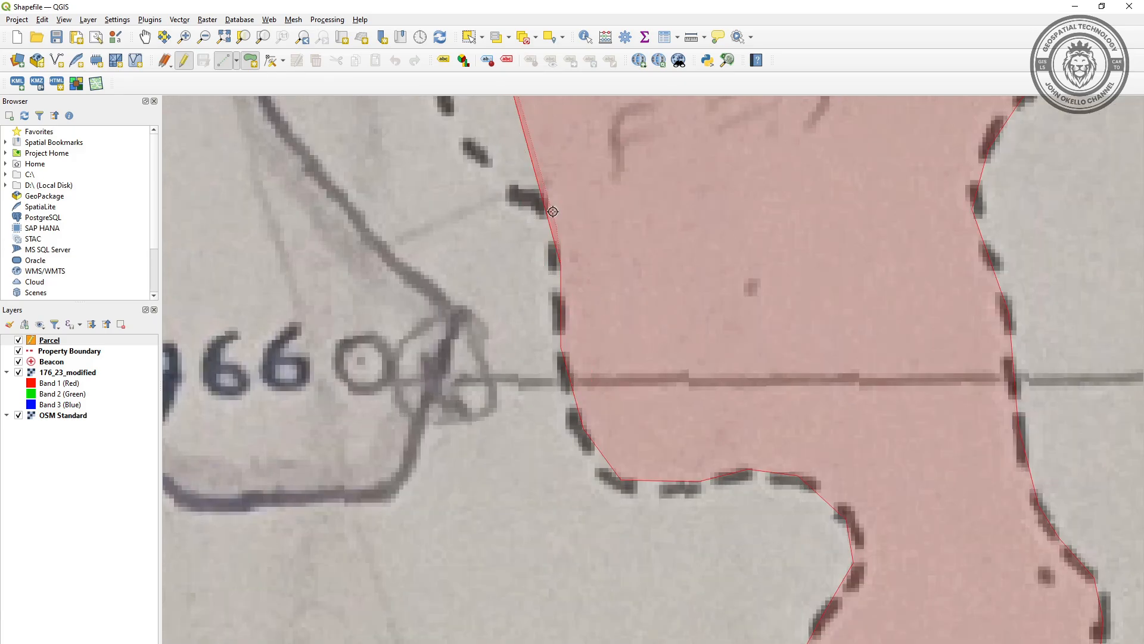
left_click(541, 196)
left_click(476, 157)
- Trace the remaining west edge of the dashed outline toward the starting point and finish the Parcel polygon
scroll(605, 470, "down", 3)
scroll(557, 398, "up", 3)
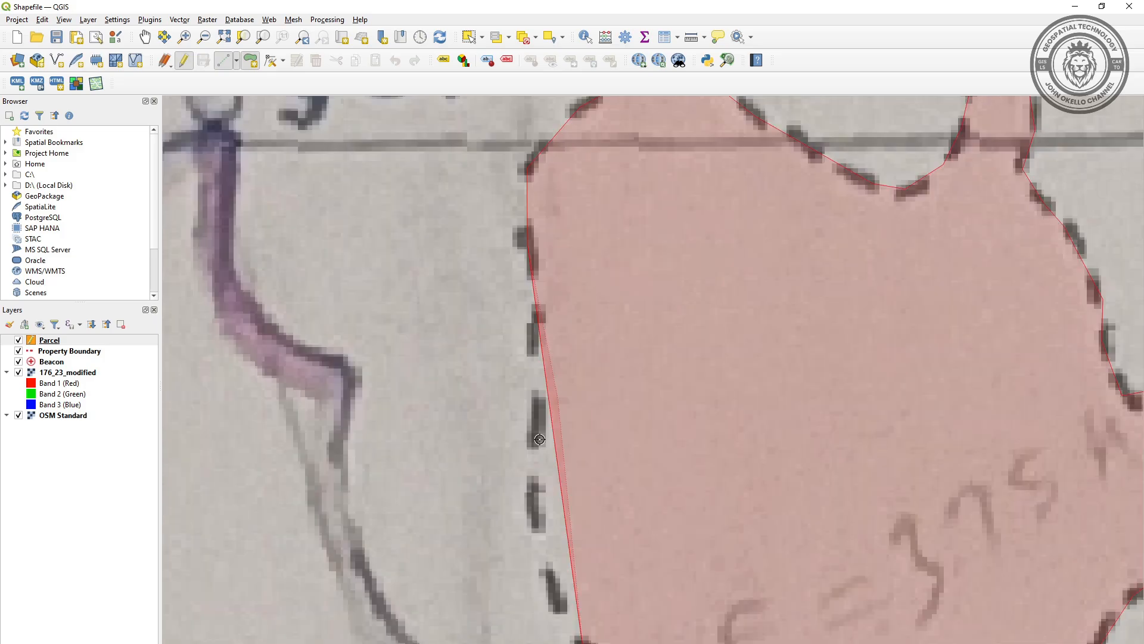
scroll(539, 439, "down", 3)
scroll(530, 501, "up", 2)
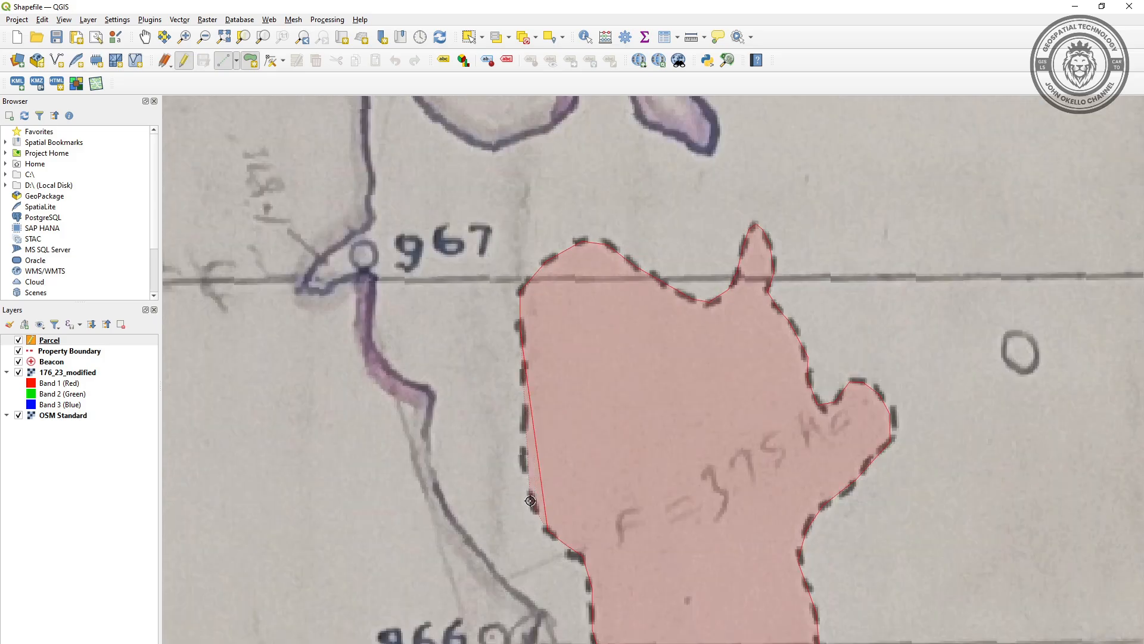
left_click(530, 497)
left_click(523, 450)
right_click(523, 379)
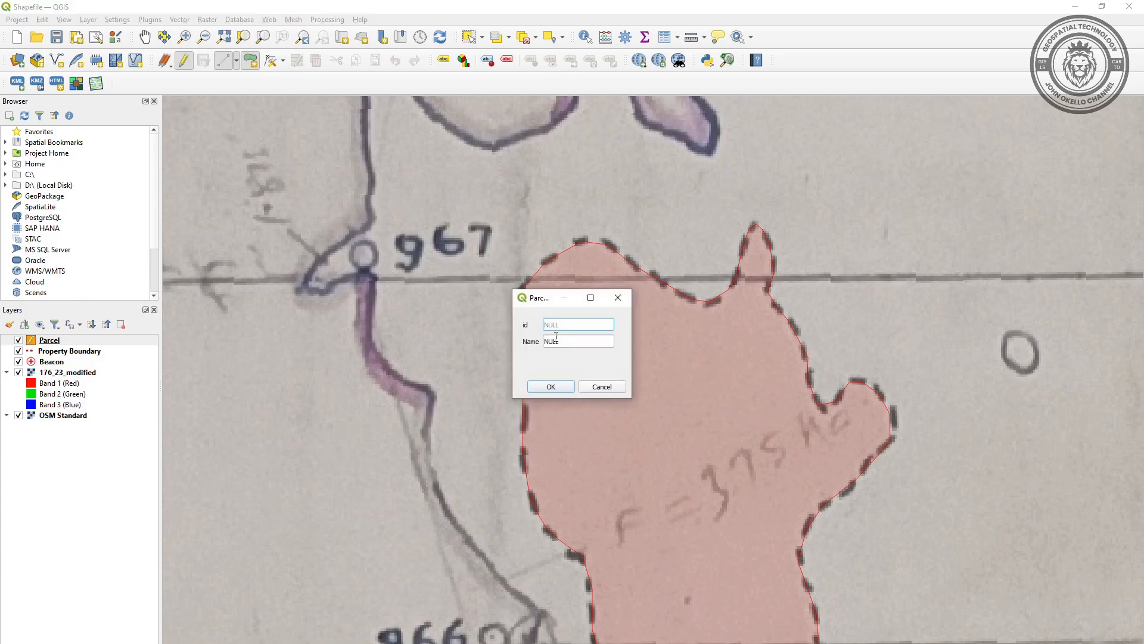
- Give the new Parcel feature id 1 and the name Island
type("1")
left_click(567, 341)
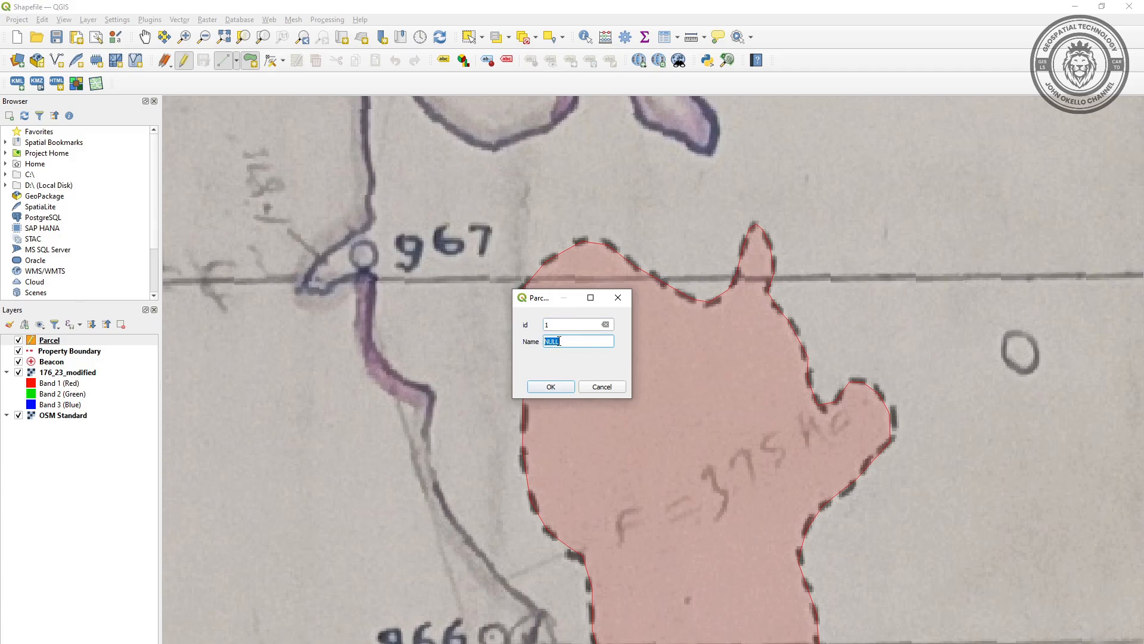
type("Island")
left_click(536, 388)
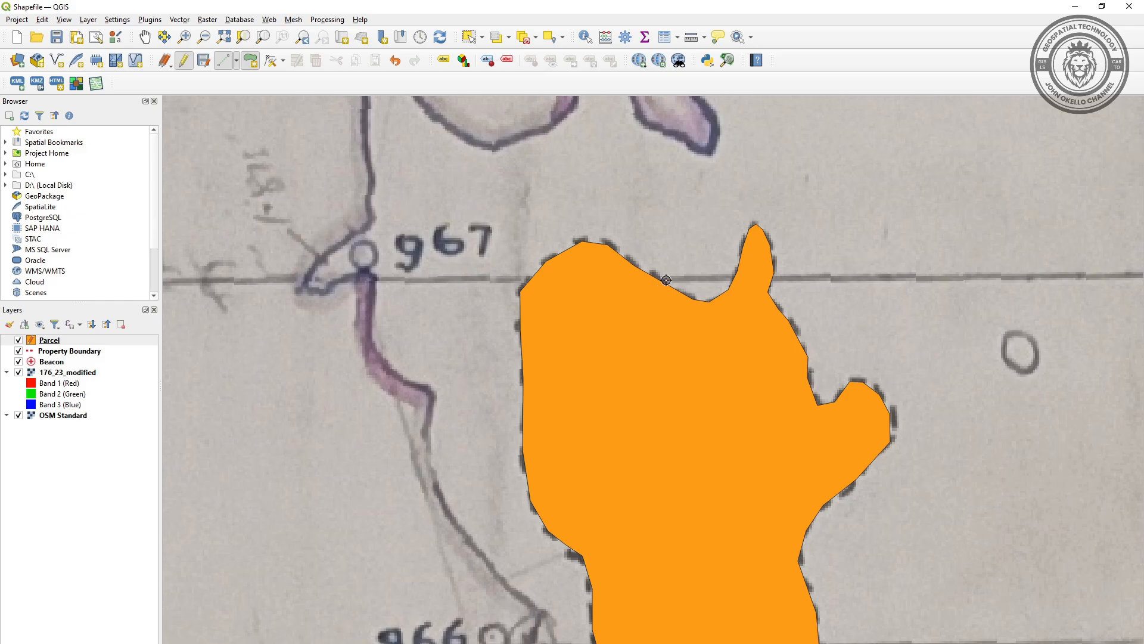
- With the Vertex Tool, move the vertex just east of the northern hump's crest onto the dashed outline
scroll(765, 230, "up", 1)
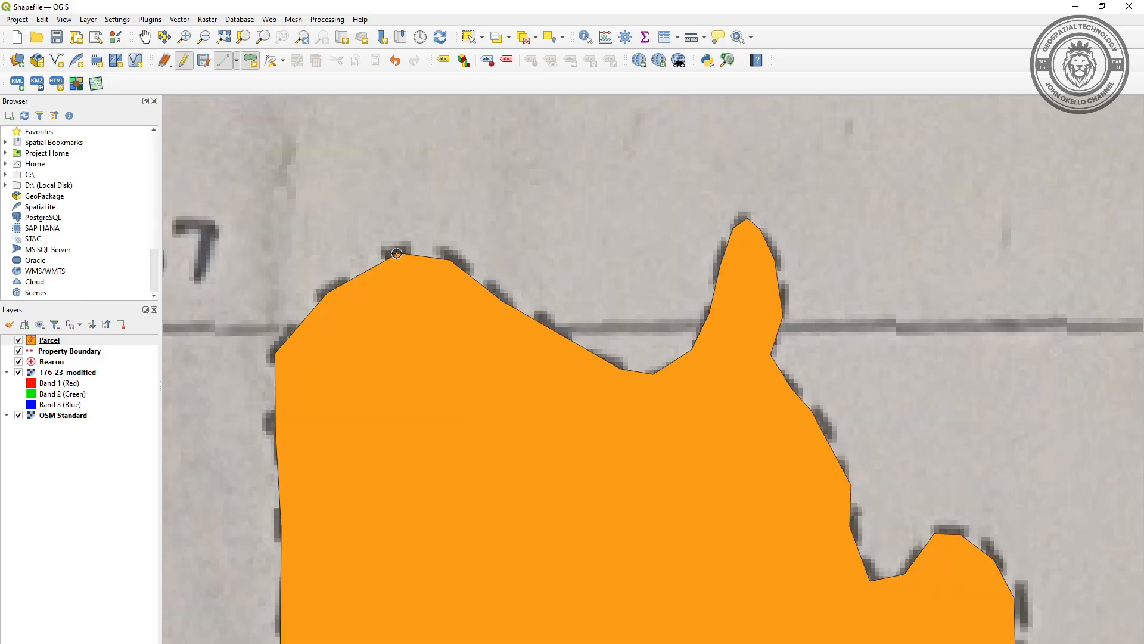
scroll(397, 256, "up", 1)
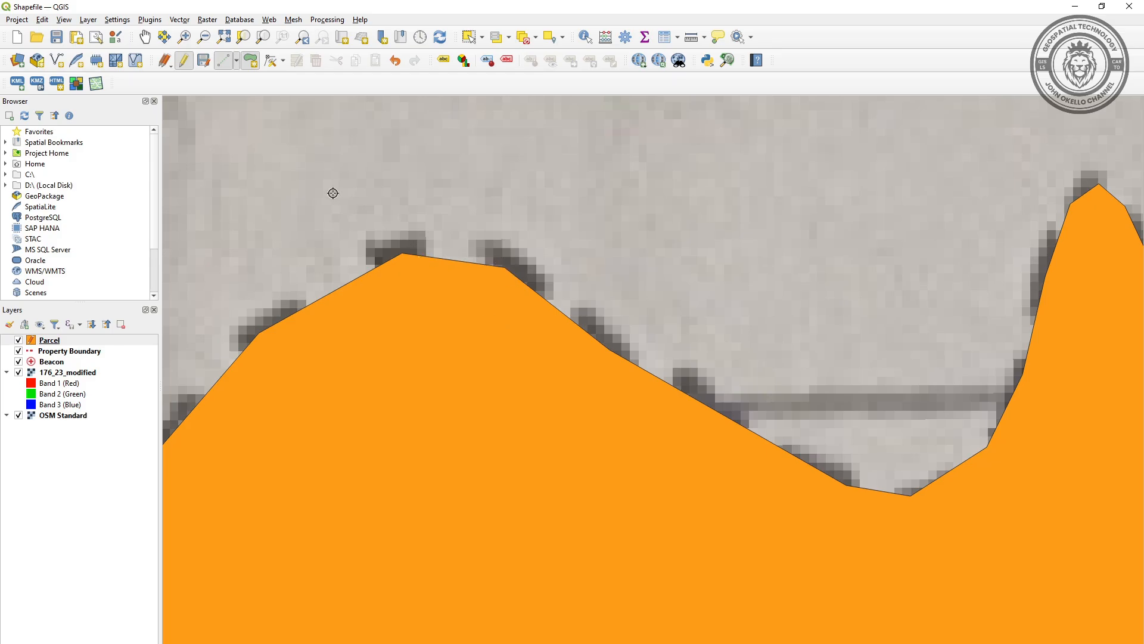
left_click(271, 61)
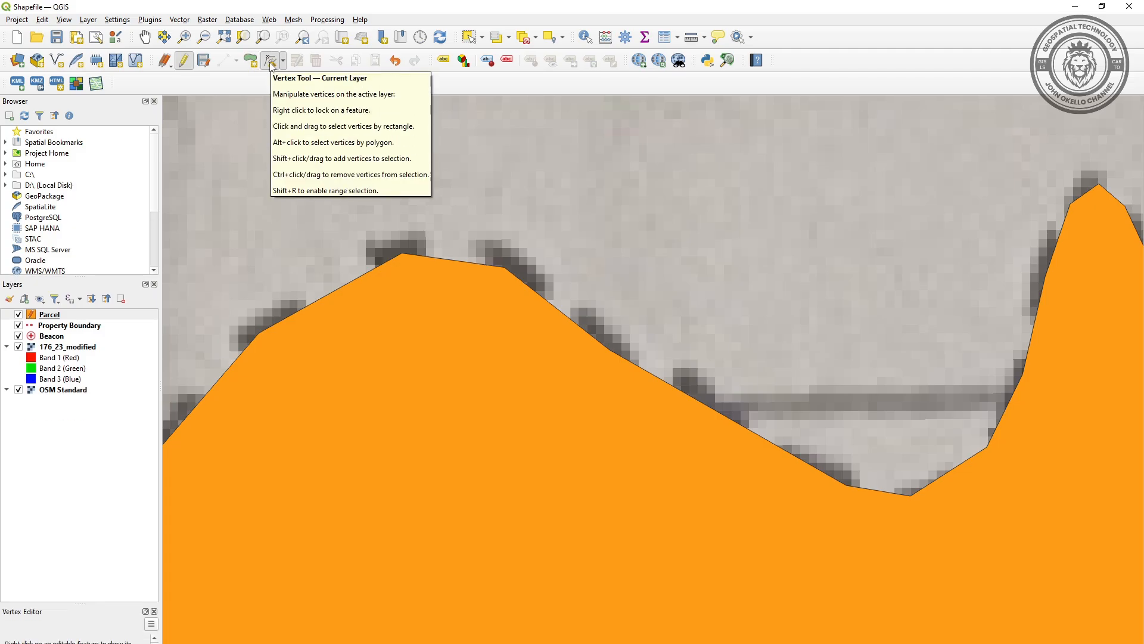
mouse_move(483, 261)
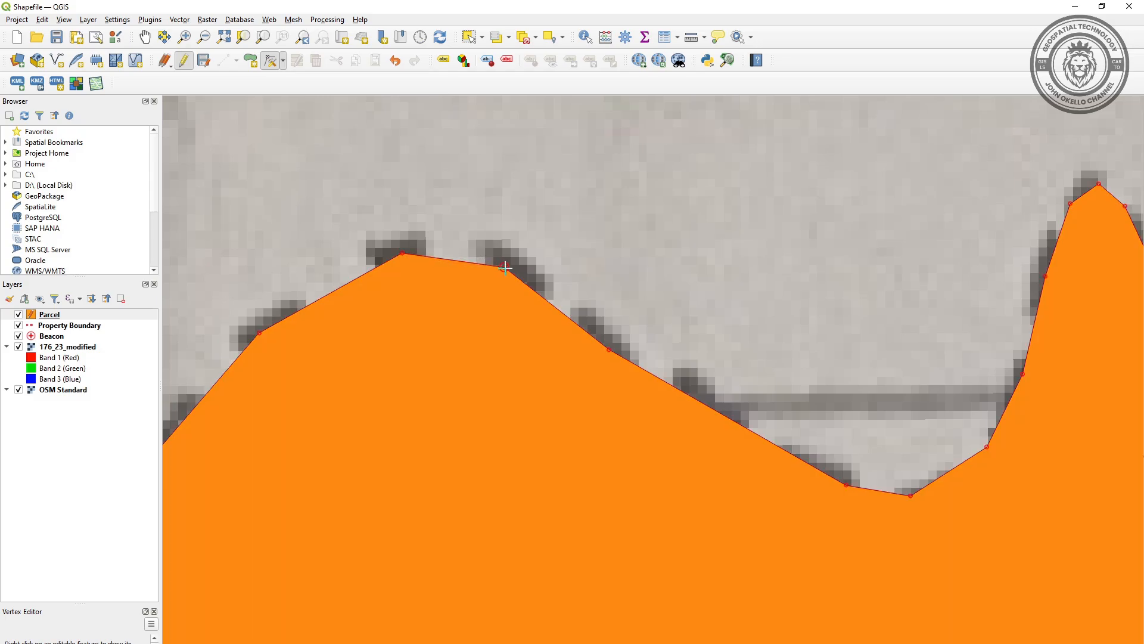
left_click(505, 268)
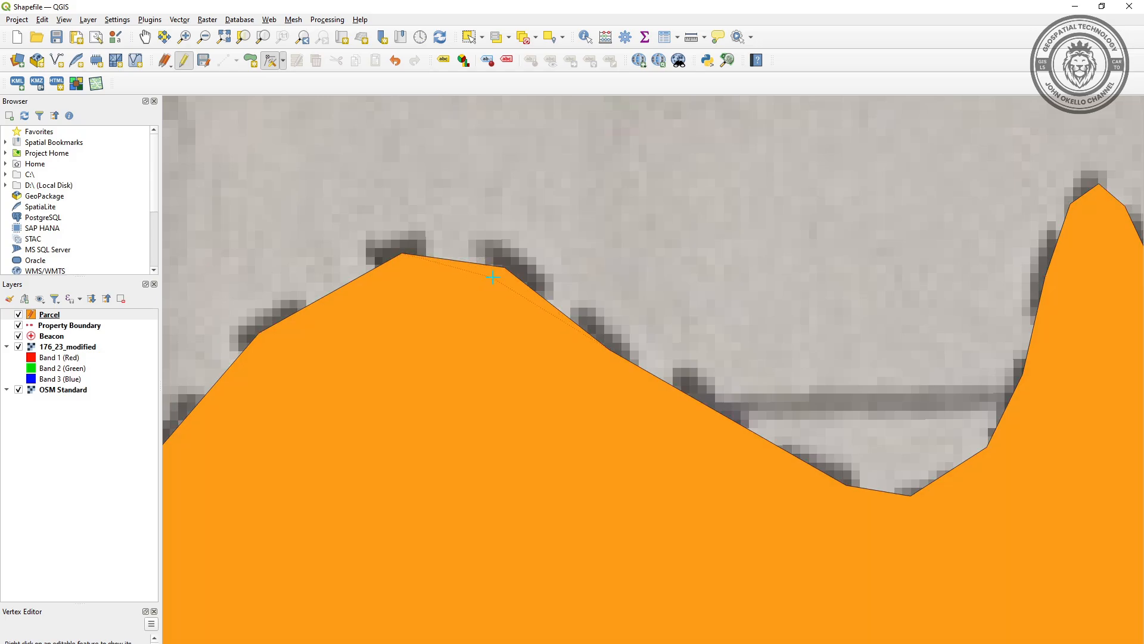
left_click(494, 276)
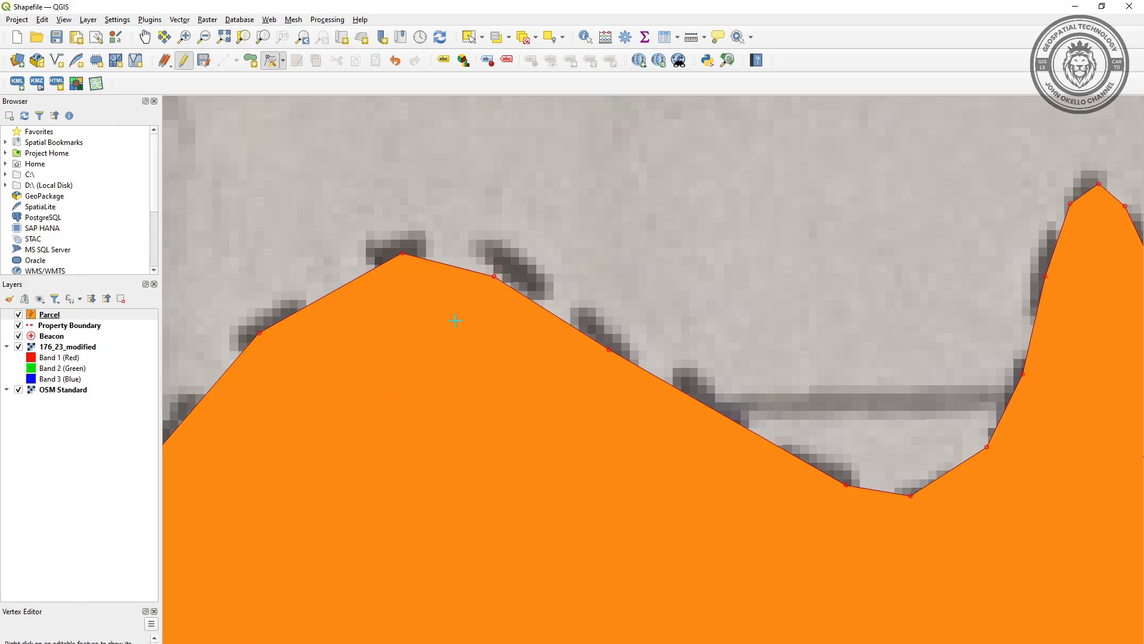
left_click(494, 276)
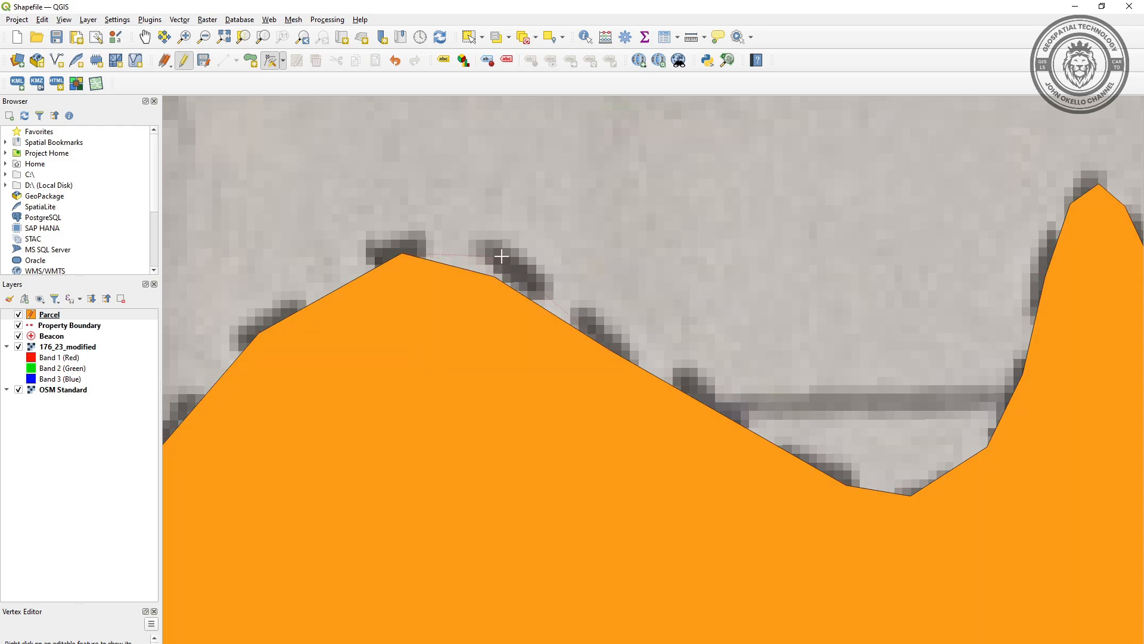
left_click(502, 256)
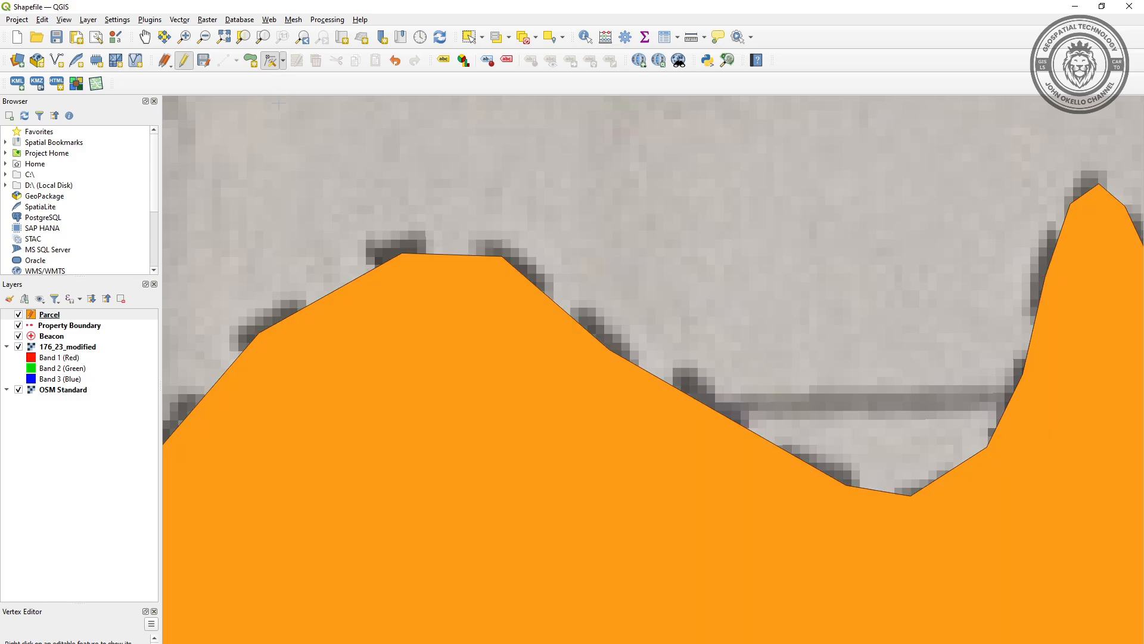
- Lock the Parcel polygon for vertex editing and add a vertex on the northern hump's west slope
left_click(283, 61)
left_click(282, 66)
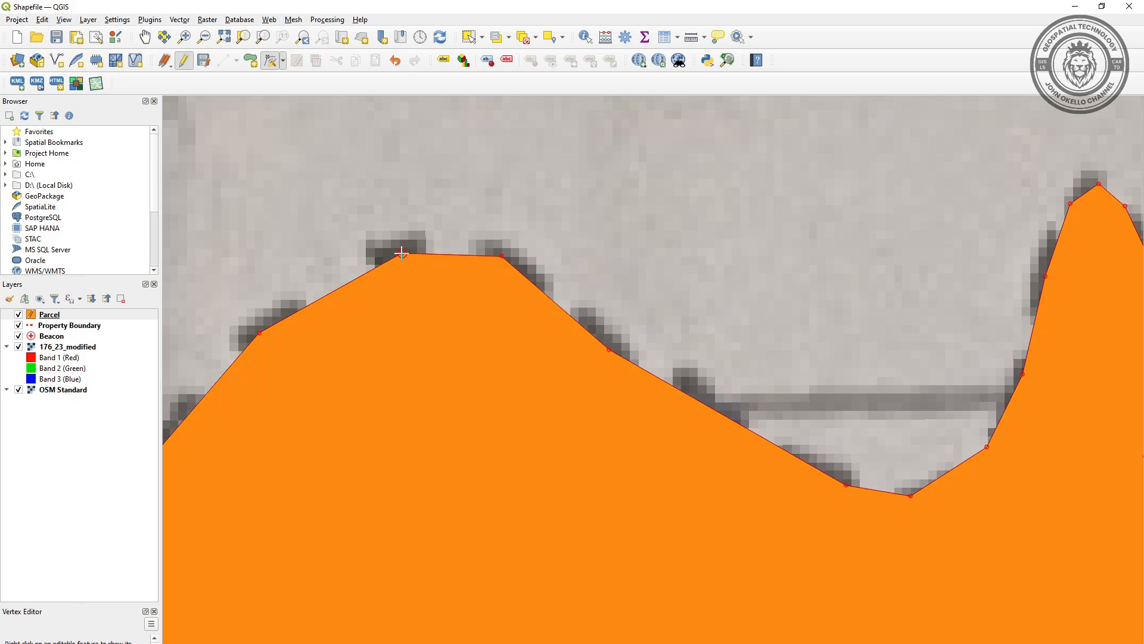
right_click(402, 253)
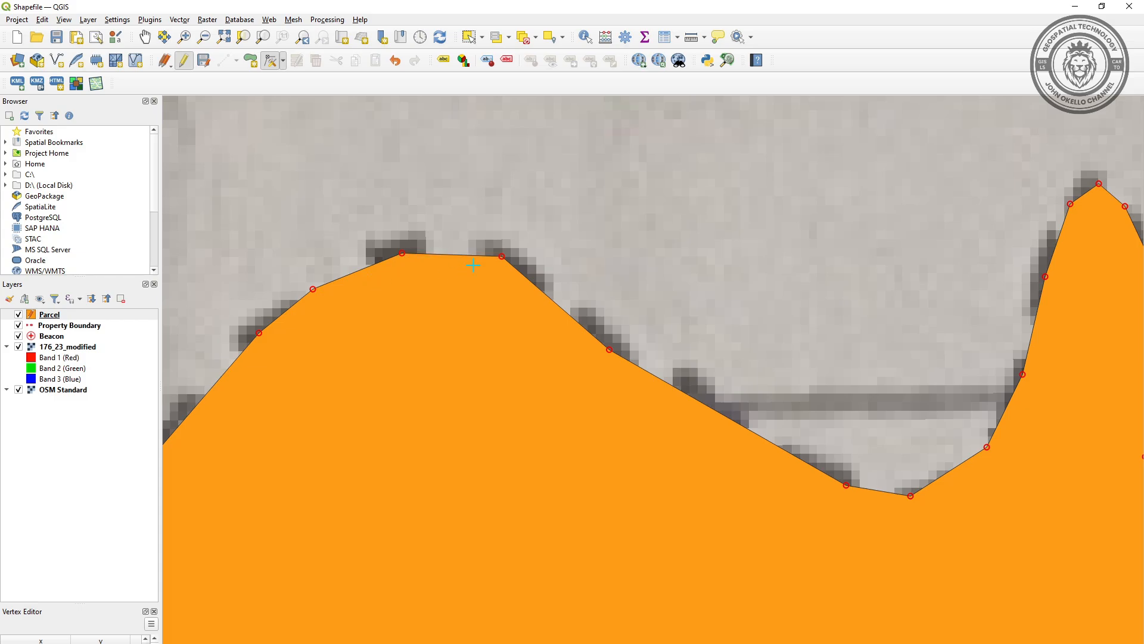
- Add a vertex on the northern hump's east slope to fit the Parcel edge to the dashed outline
scroll(489, 272, "down", 3)
scroll(523, 298, "up", 3)
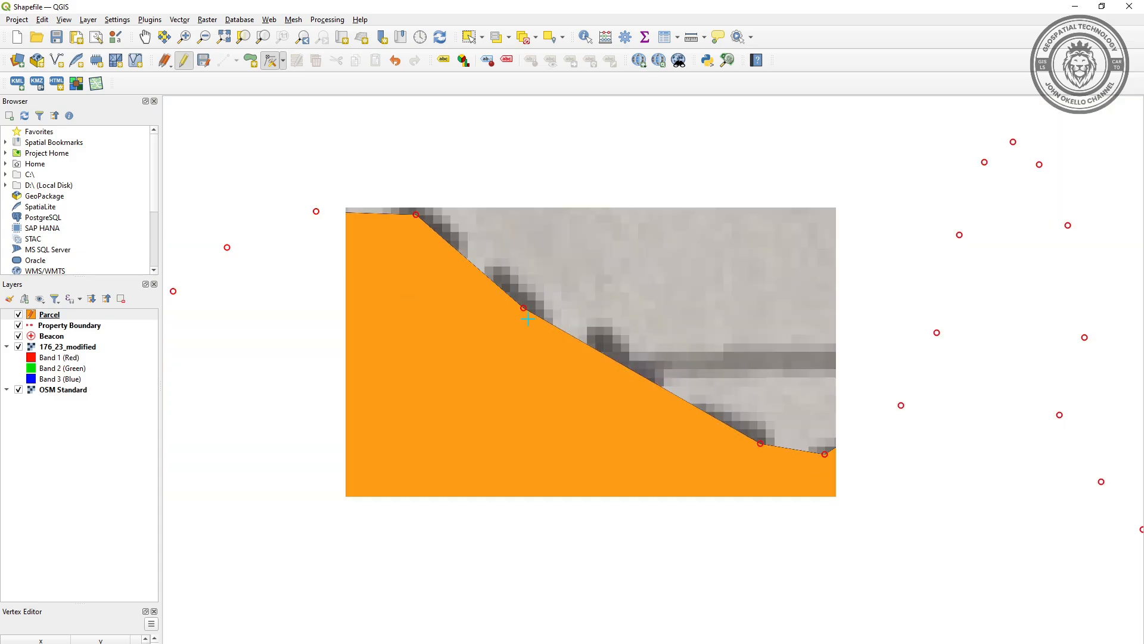
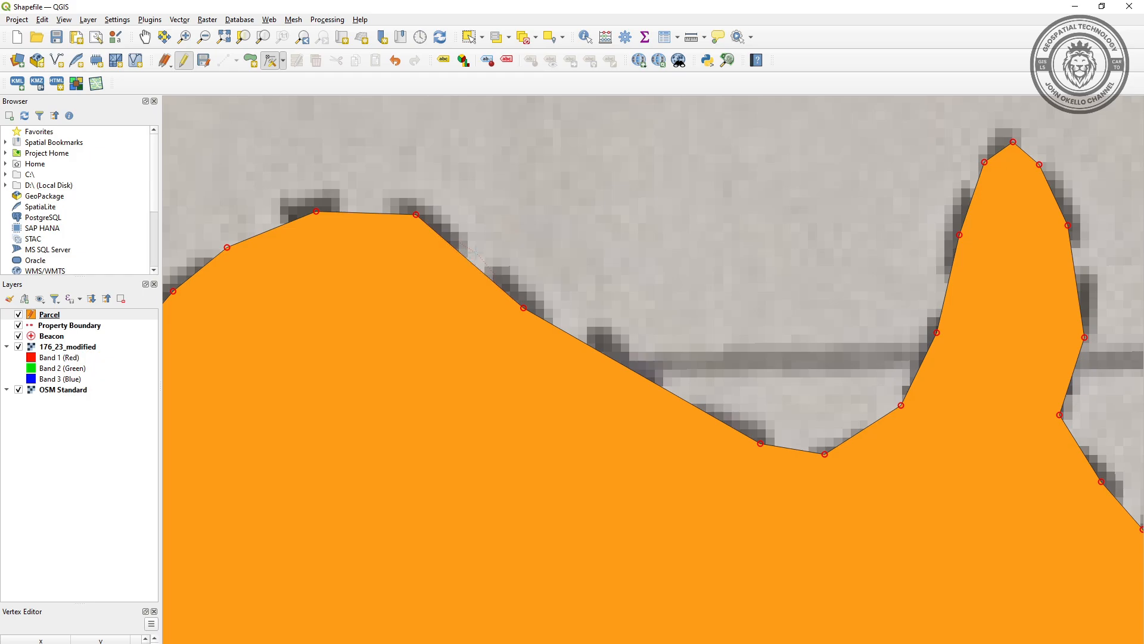
left_click(475, 252)
scroll(444, 264, "down", 1)
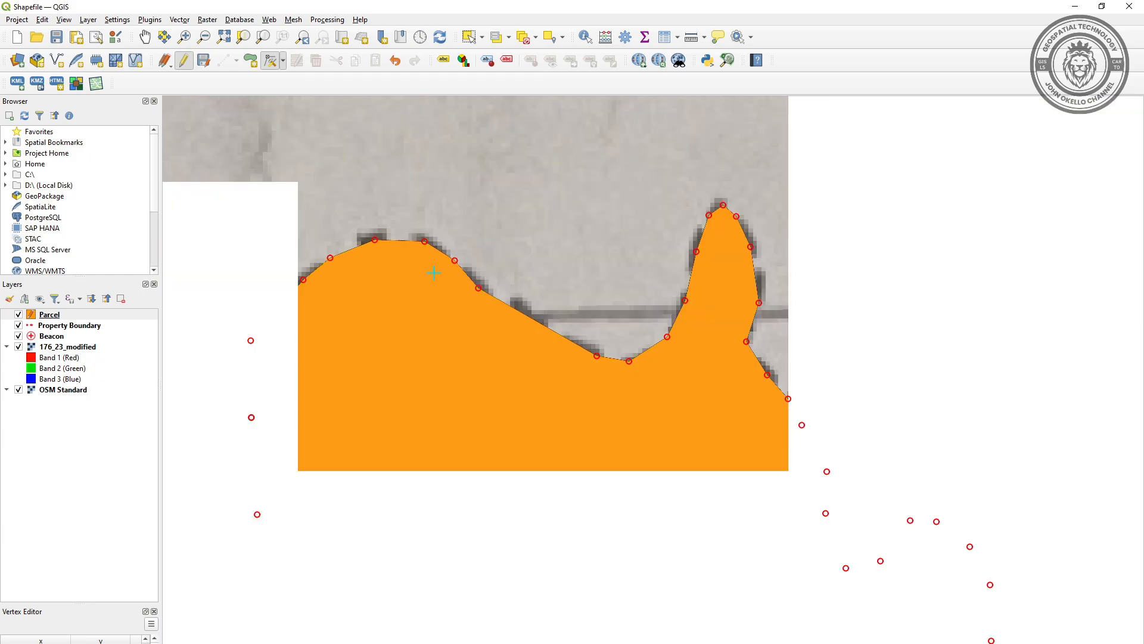
- Add a vertex to the Parcel edge on the east side of the dip, just before the narrow spike
scroll(529, 291, "down", 2)
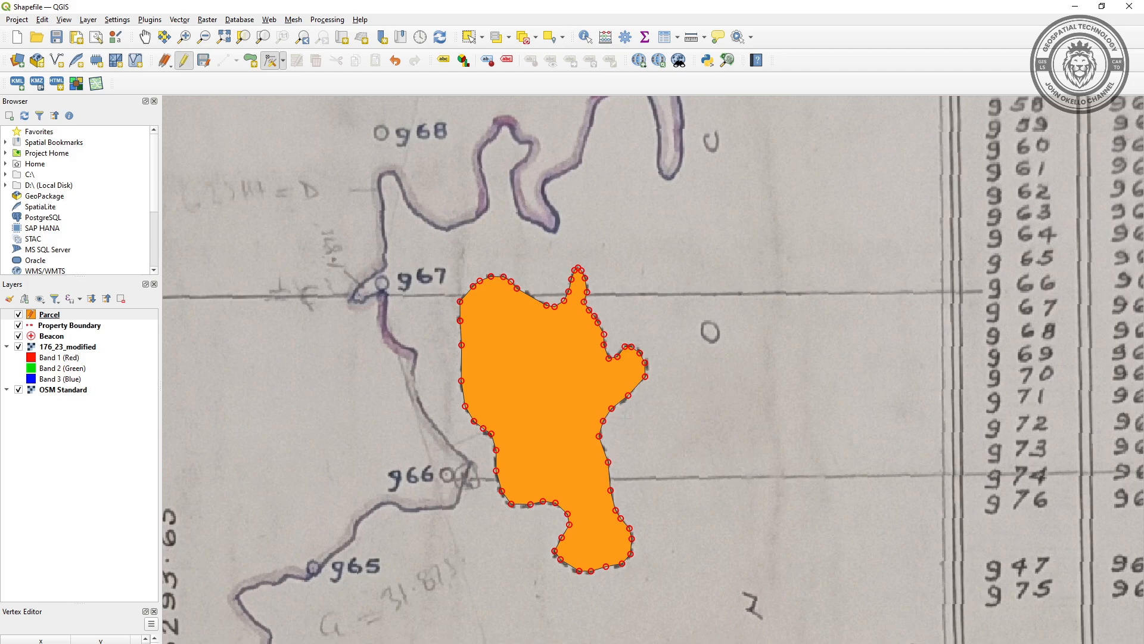
scroll(562, 295, "up", 2)
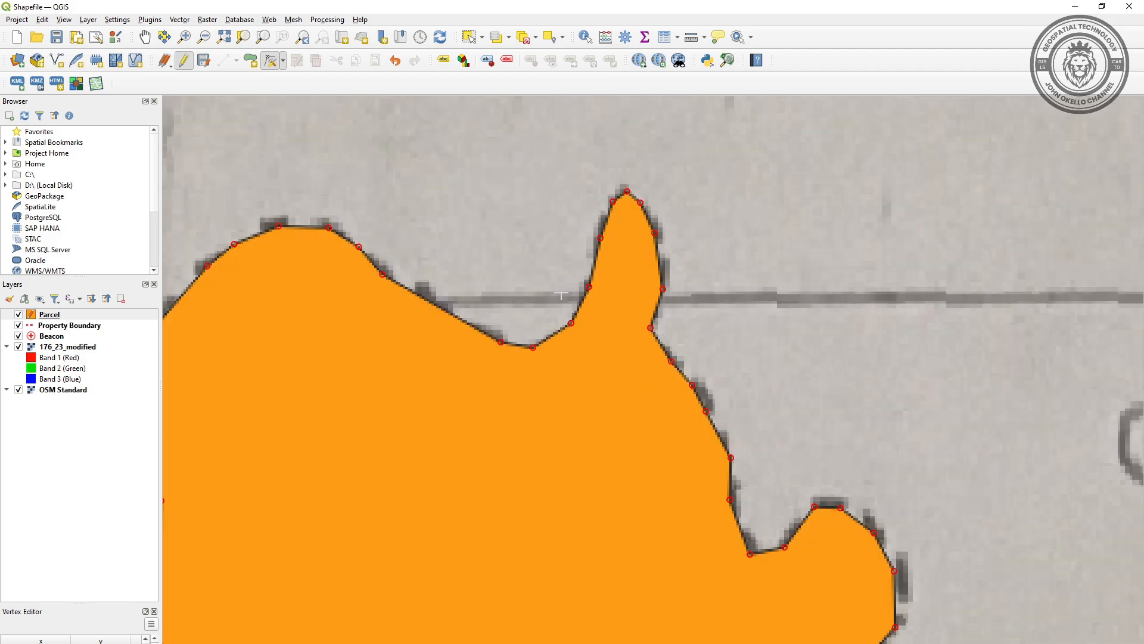
scroll(562, 295, "up", 1)
scroll(534, 384, "up", 1)
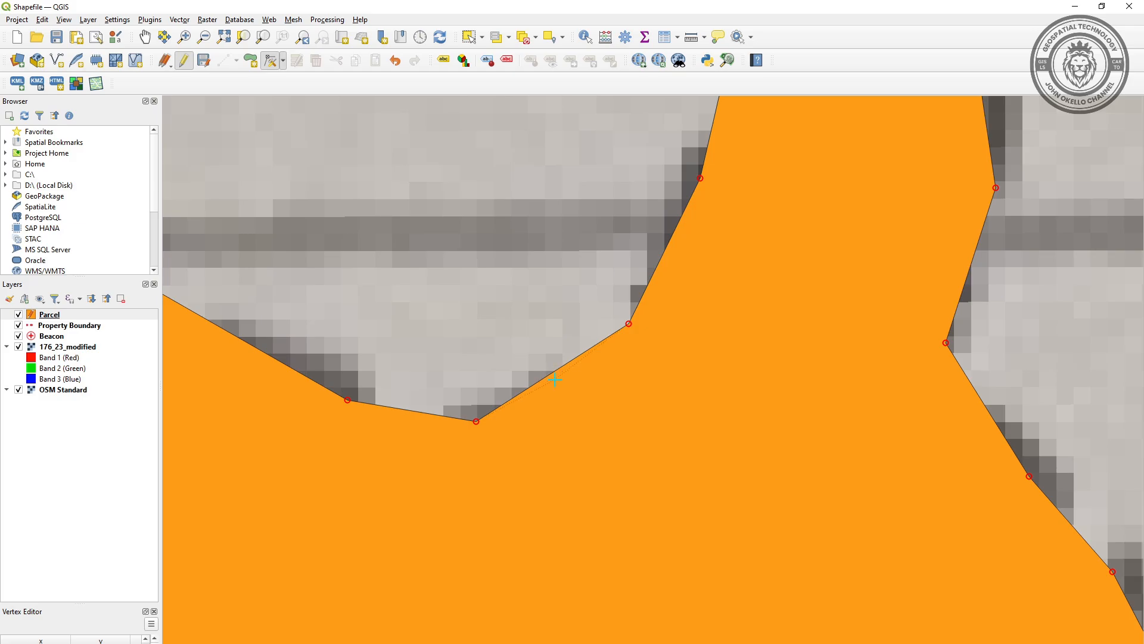
double_click(558, 374)
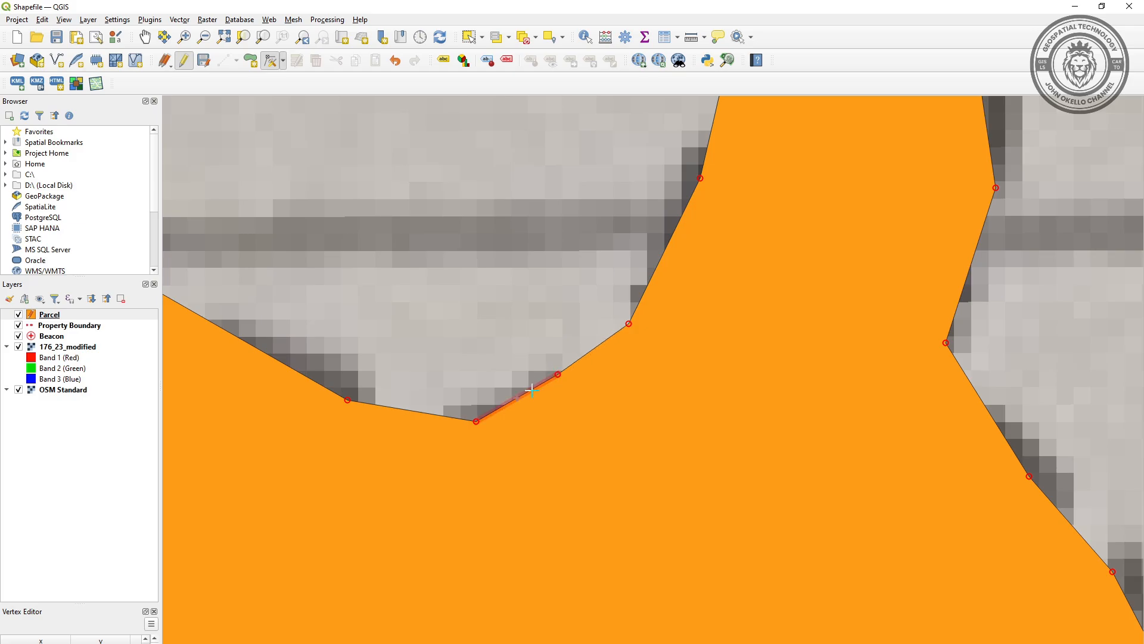
- Save the Parcel layer edits and reactivate the Add Polygon Feature tool
scroll(515, 321, "down", 1)
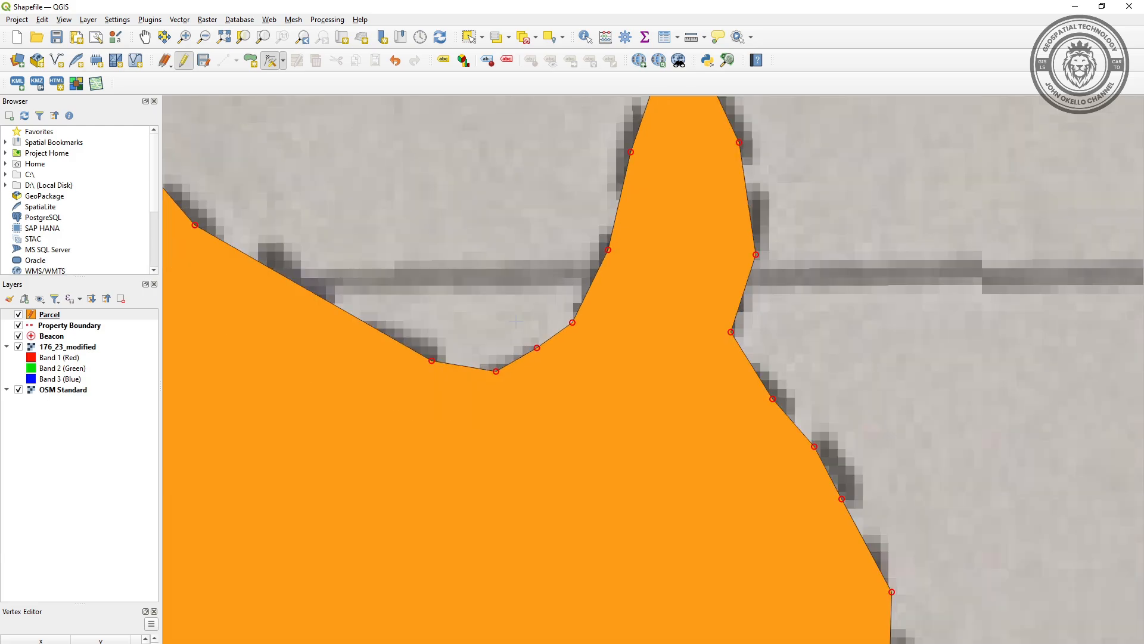
scroll(537, 340, "down", 1)
scroll(608, 316, "down", 1)
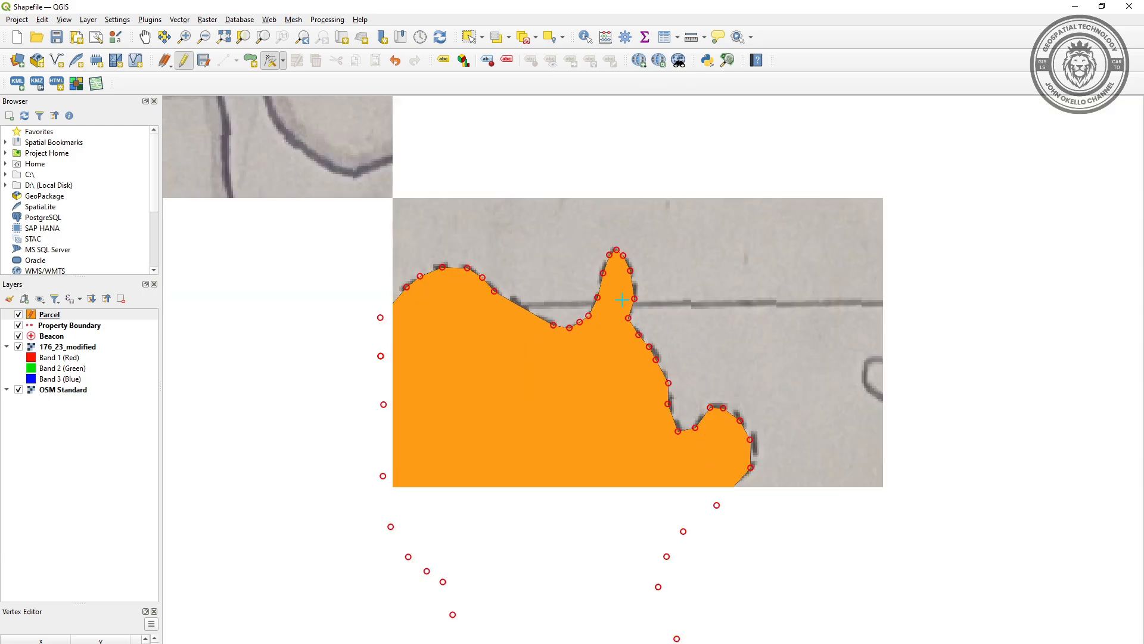
left_click(203, 60)
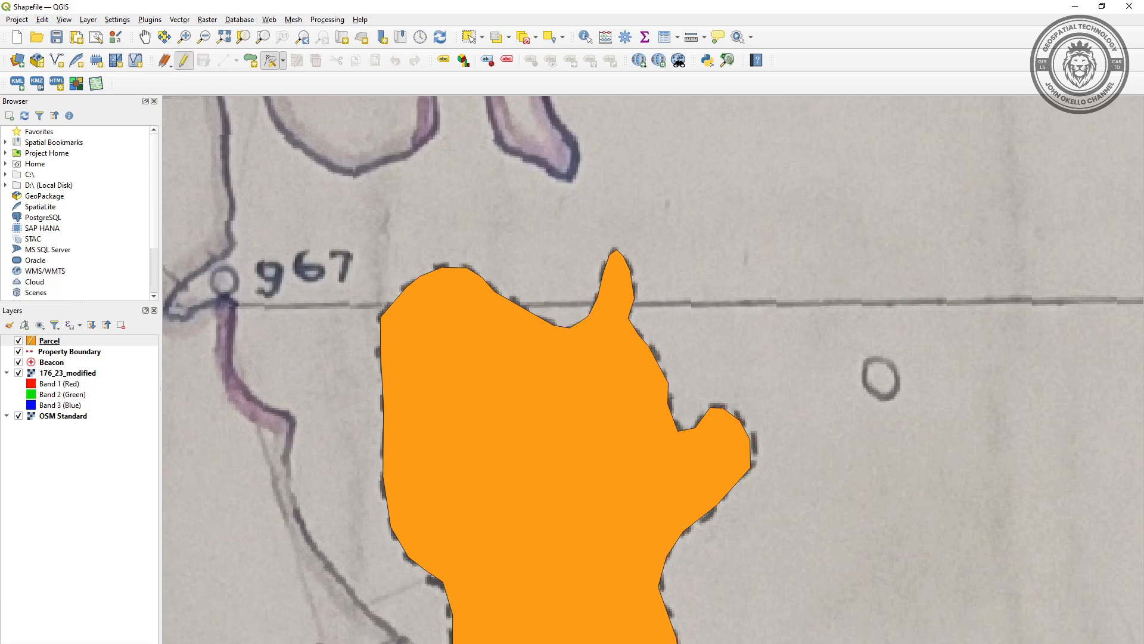
scroll(490, 222, "down", 1)
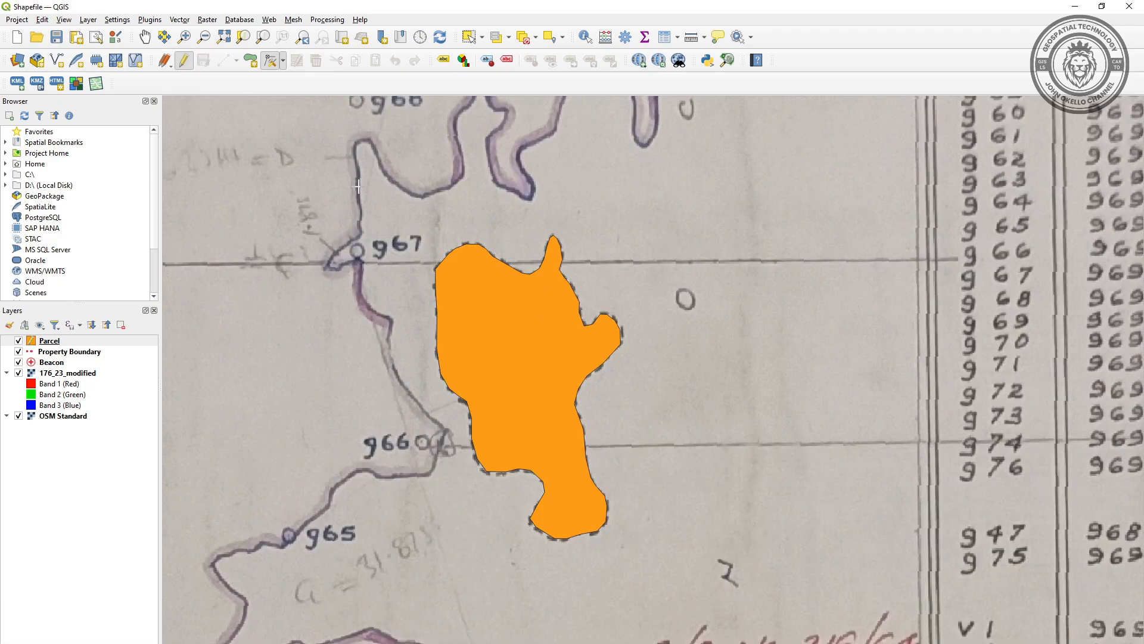
left_click(249, 62)
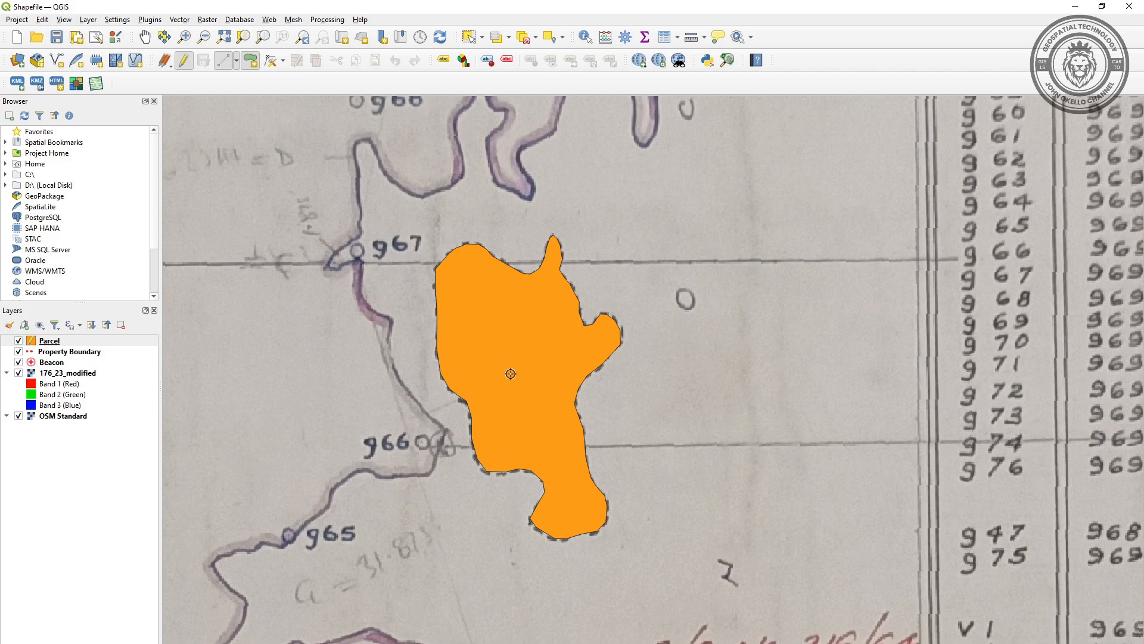
scroll(579, 376, "down", 2)
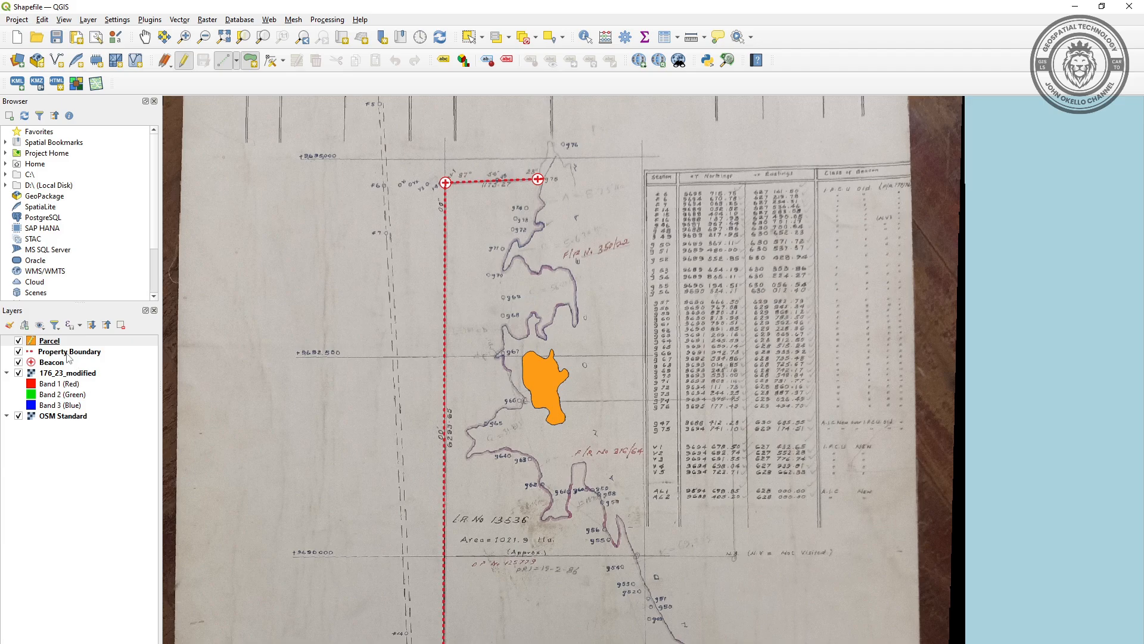
- Set the global opacity of the 176_23_modified raster layer to 50% so the OSM basemap shows through
left_click(50, 341)
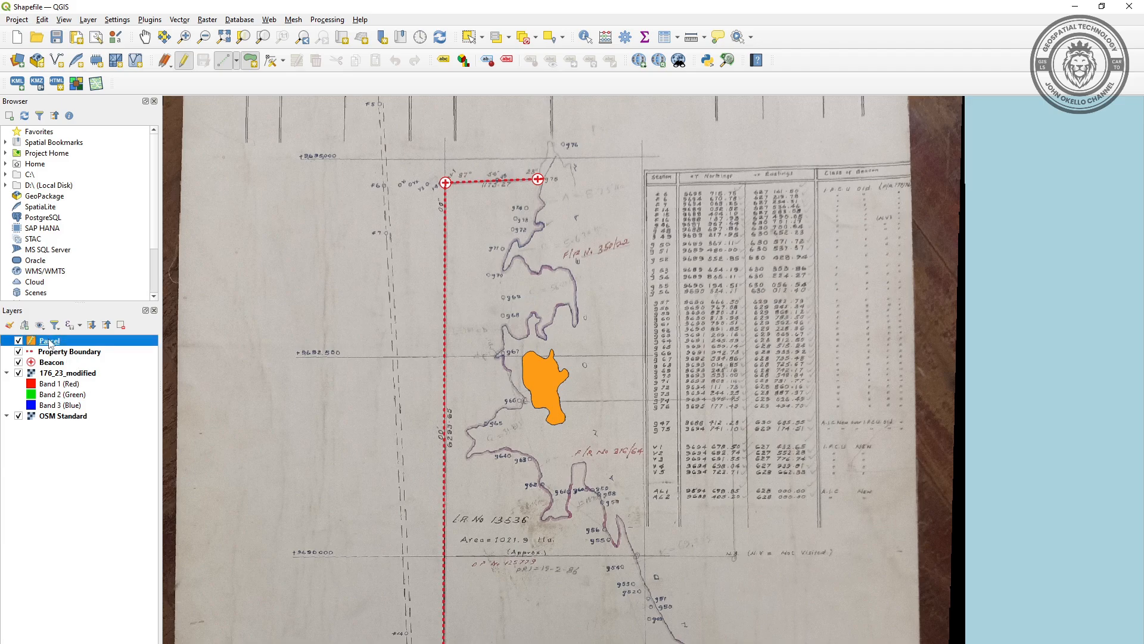
left_click(54, 417)
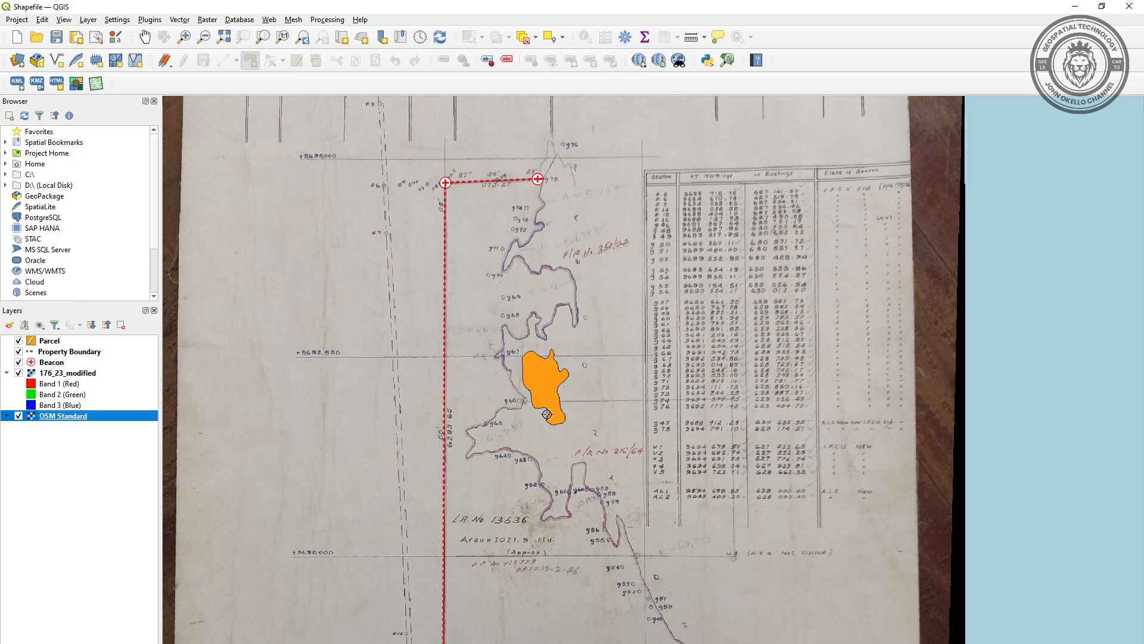
scroll(540, 412, "up", 2)
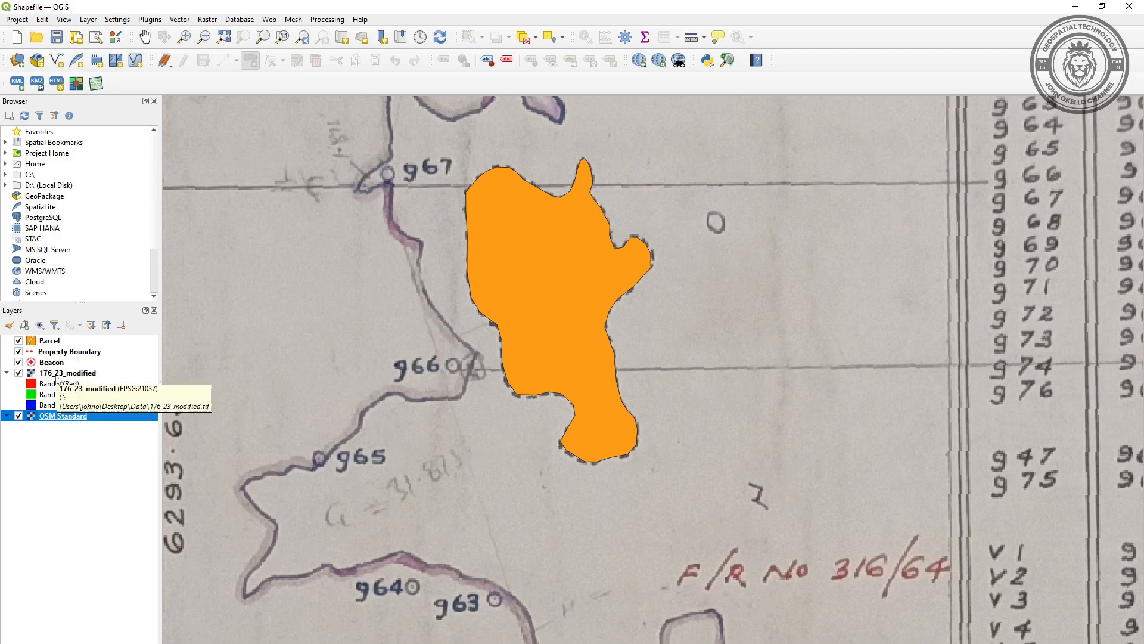
left_click(57, 375)
right_click(57, 375)
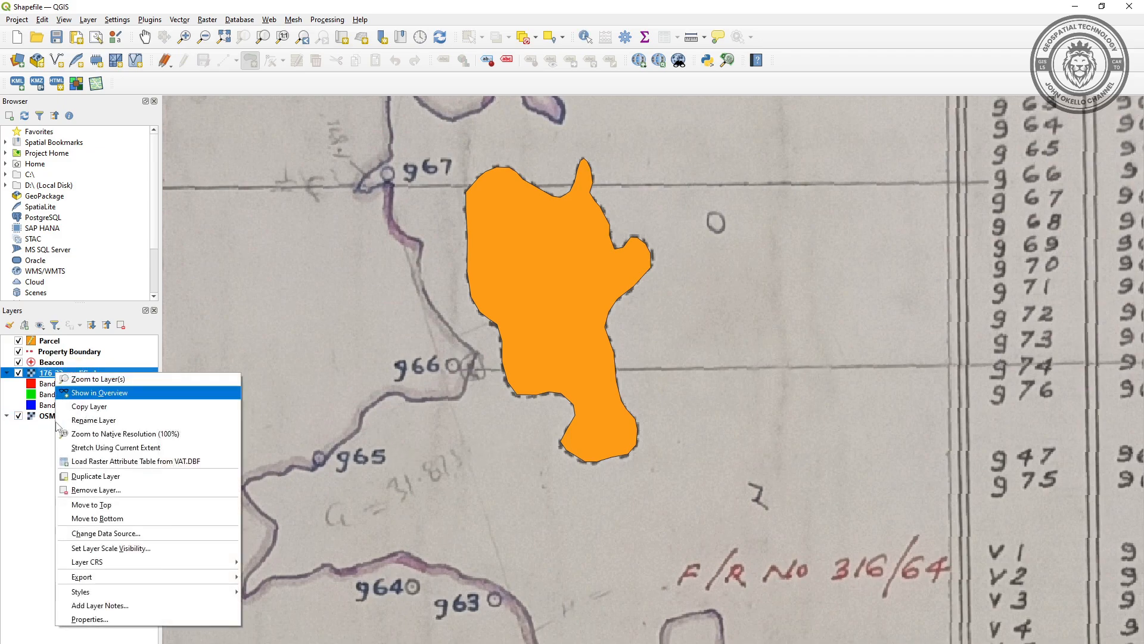
left_click(90, 622)
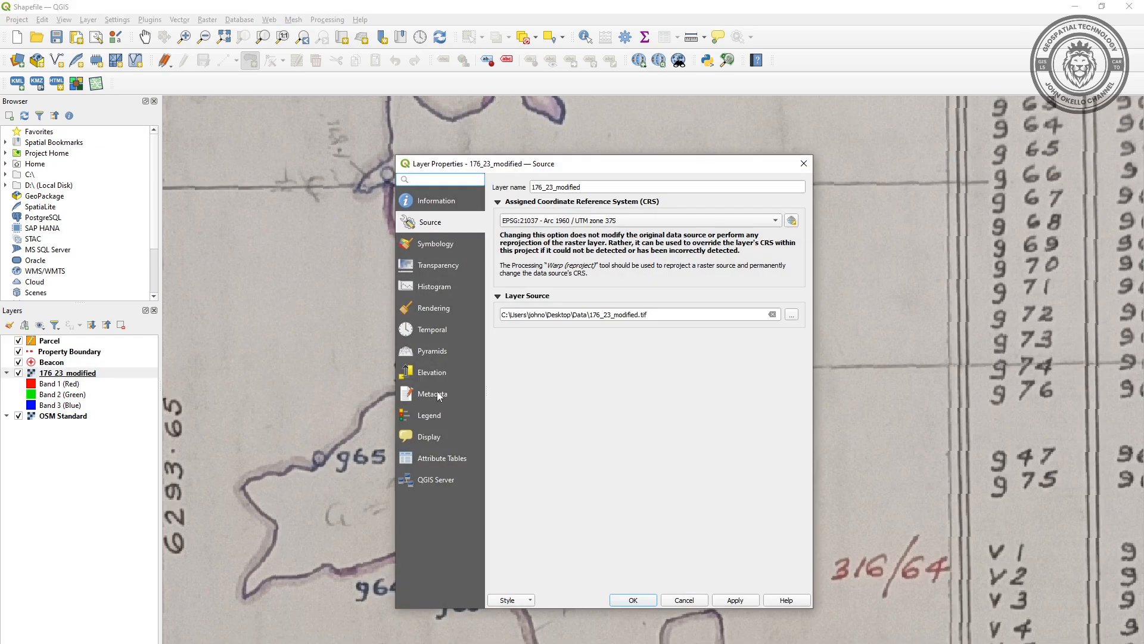
left_click(437, 267)
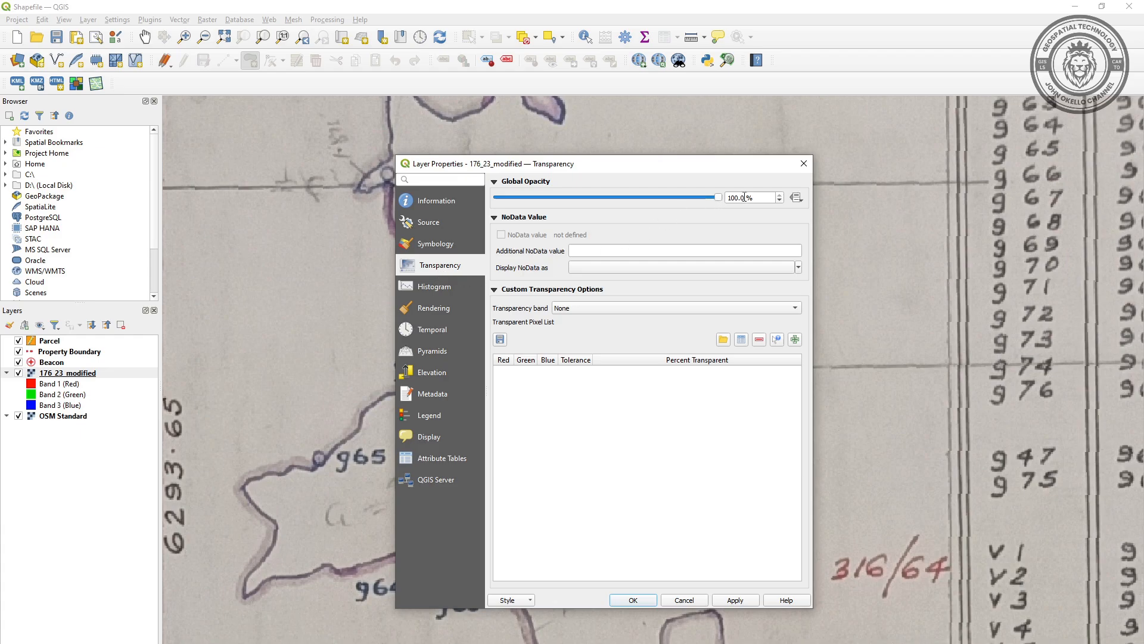
left_click_drag(744, 198, 729, 198)
type("50")
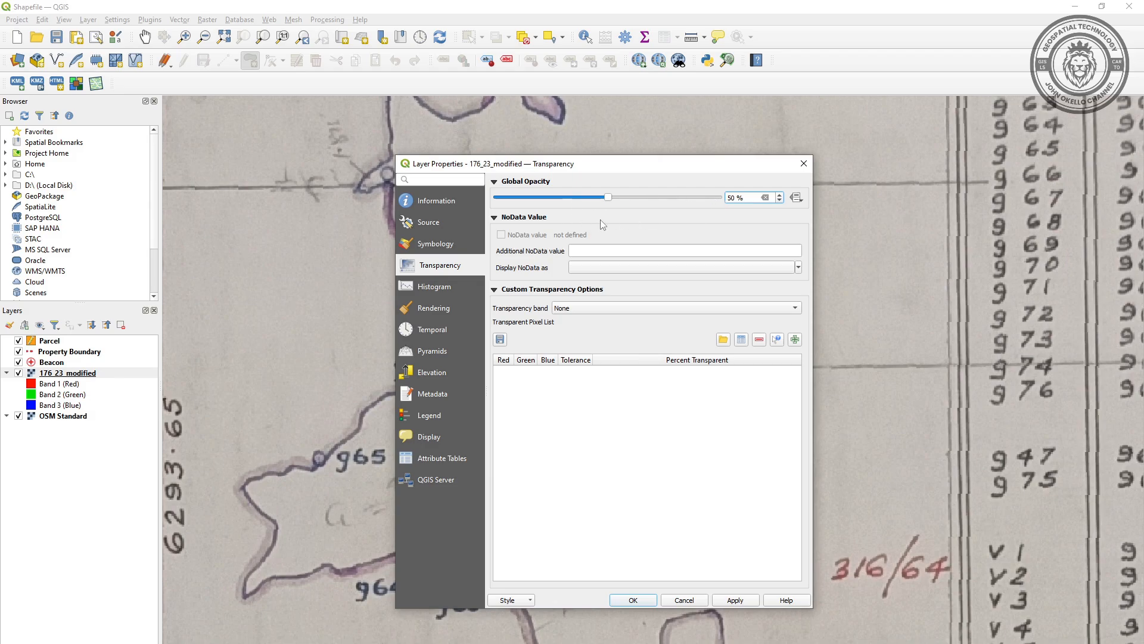
left_click(735, 599)
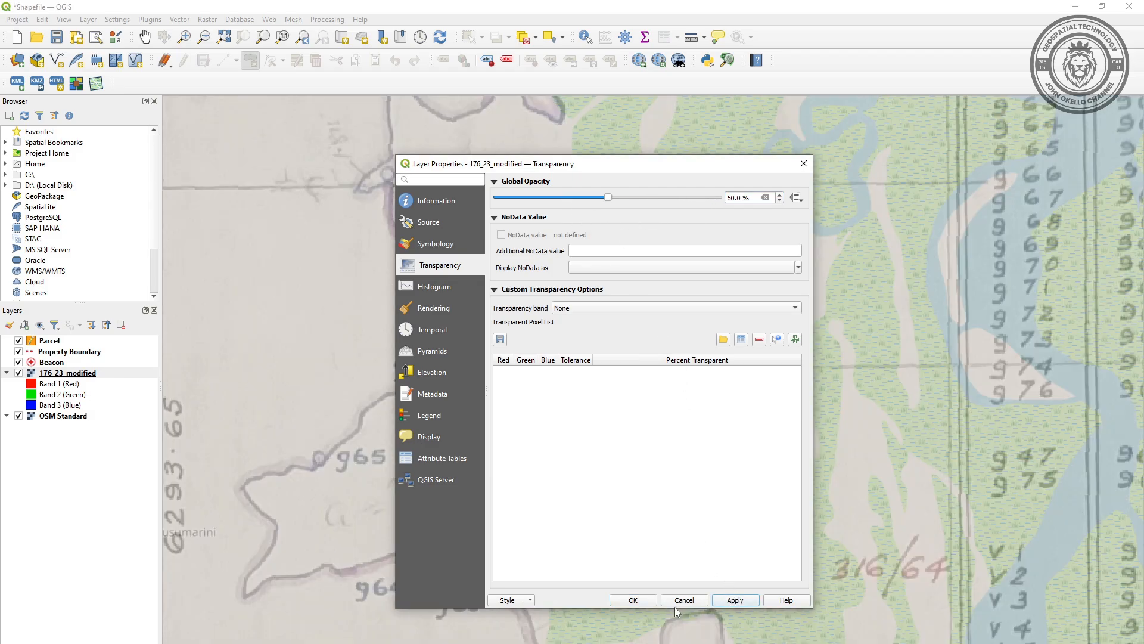
left_click(633, 600)
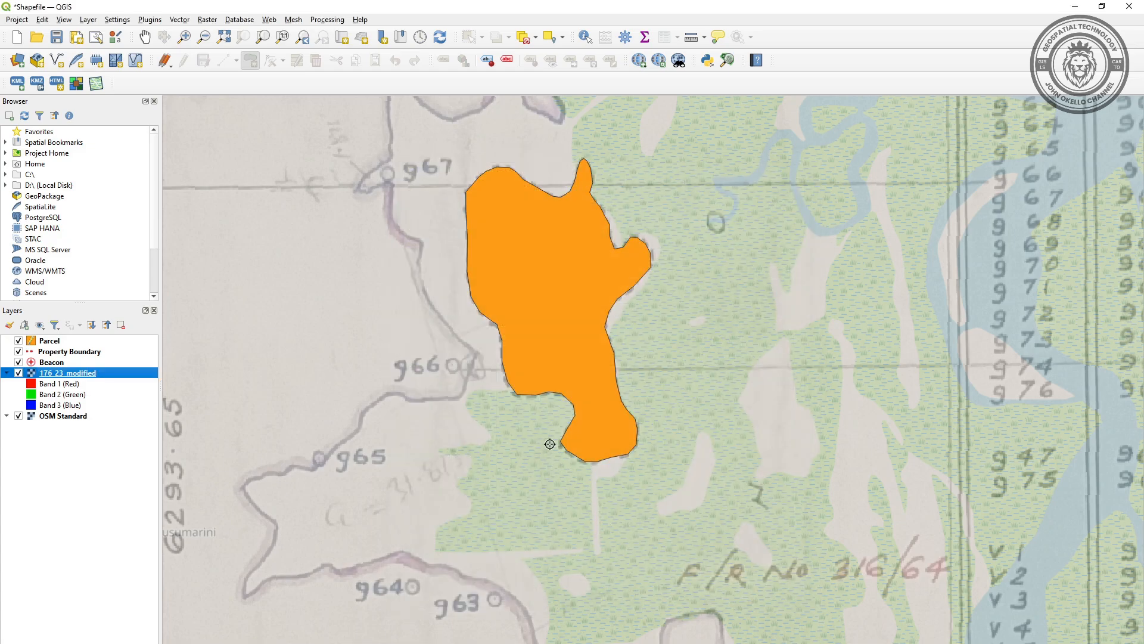
- Compare the Parcel polygon's southern and southwestern edges with the scanned dashed outline and the OSM basemap beneath
scroll(566, 551, "up", 1)
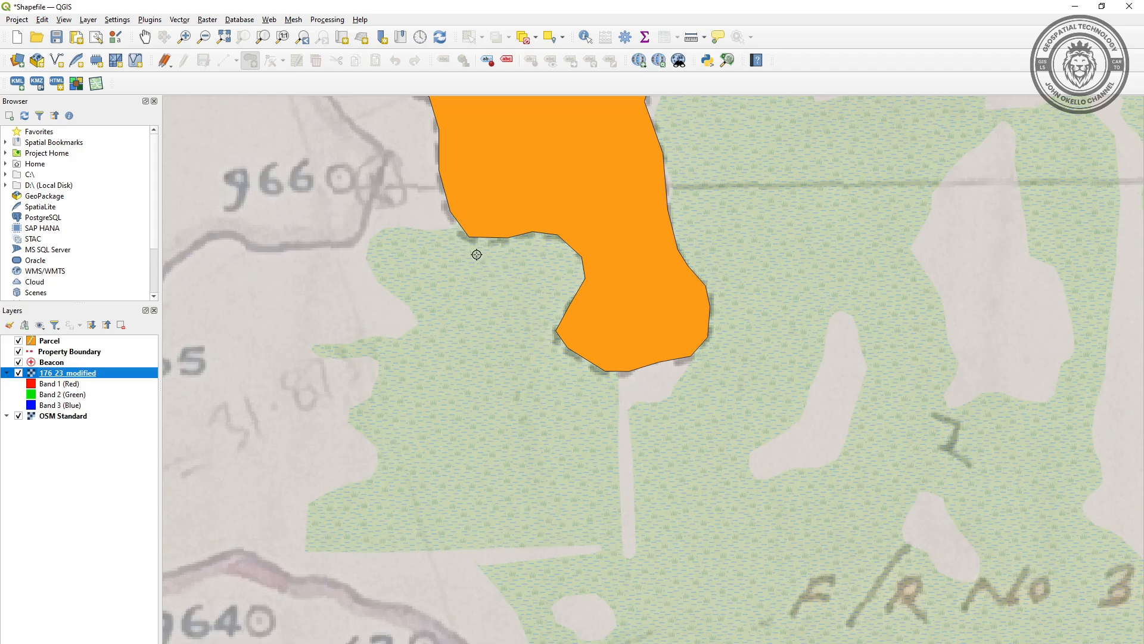
scroll(456, 219, "up", 1)
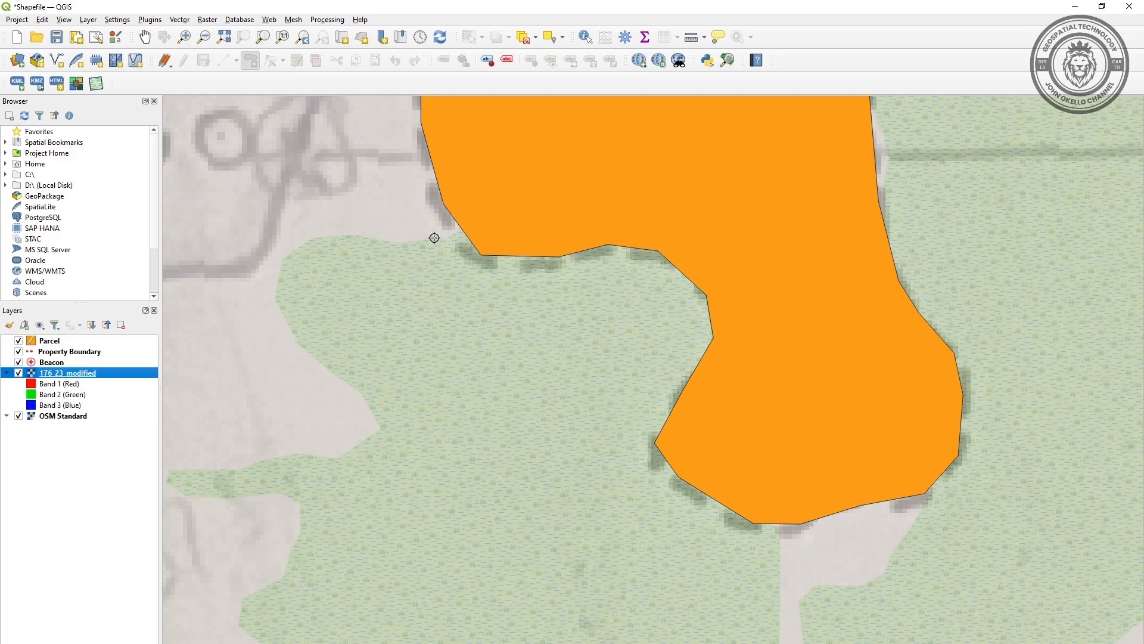
scroll(435, 237, "down", 1)
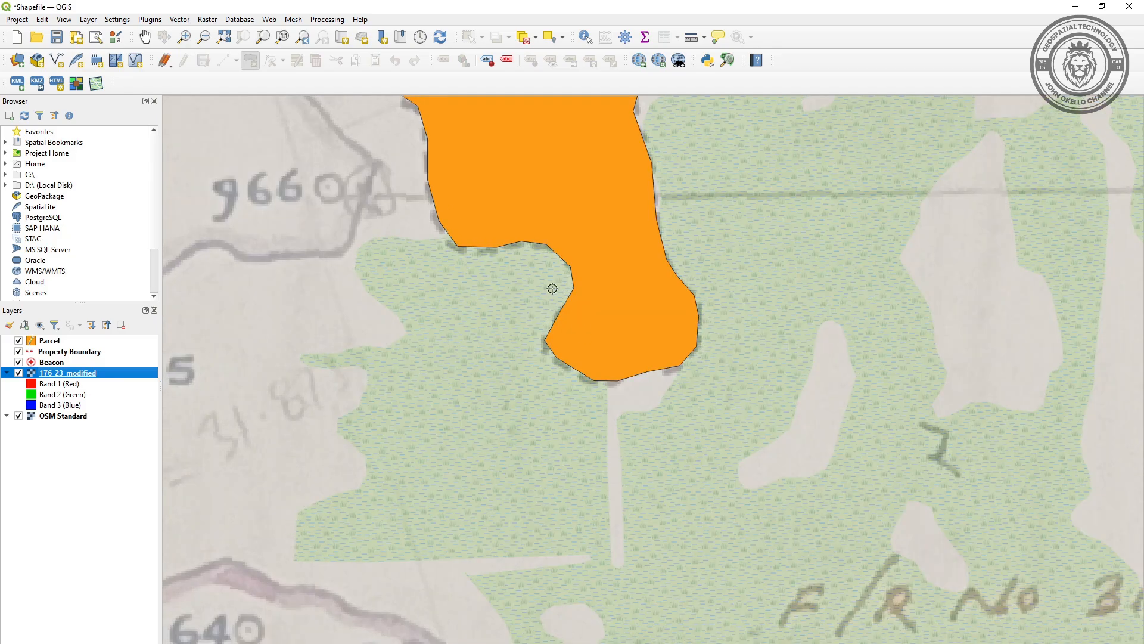
scroll(499, 240, "up", 1)
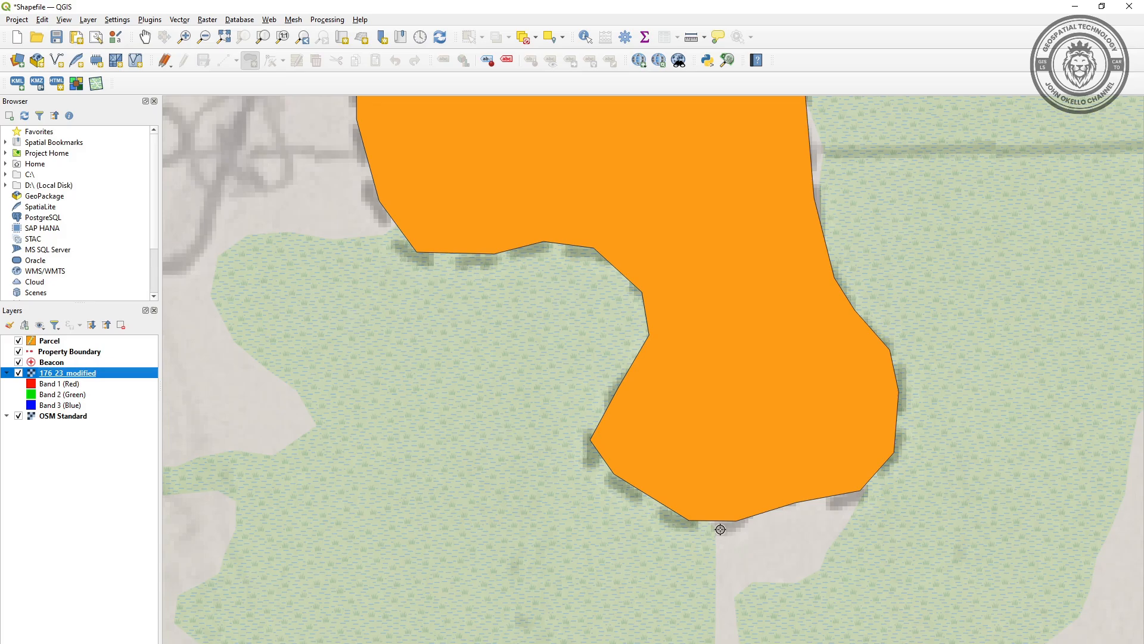
scroll(713, 566, "down", 3)
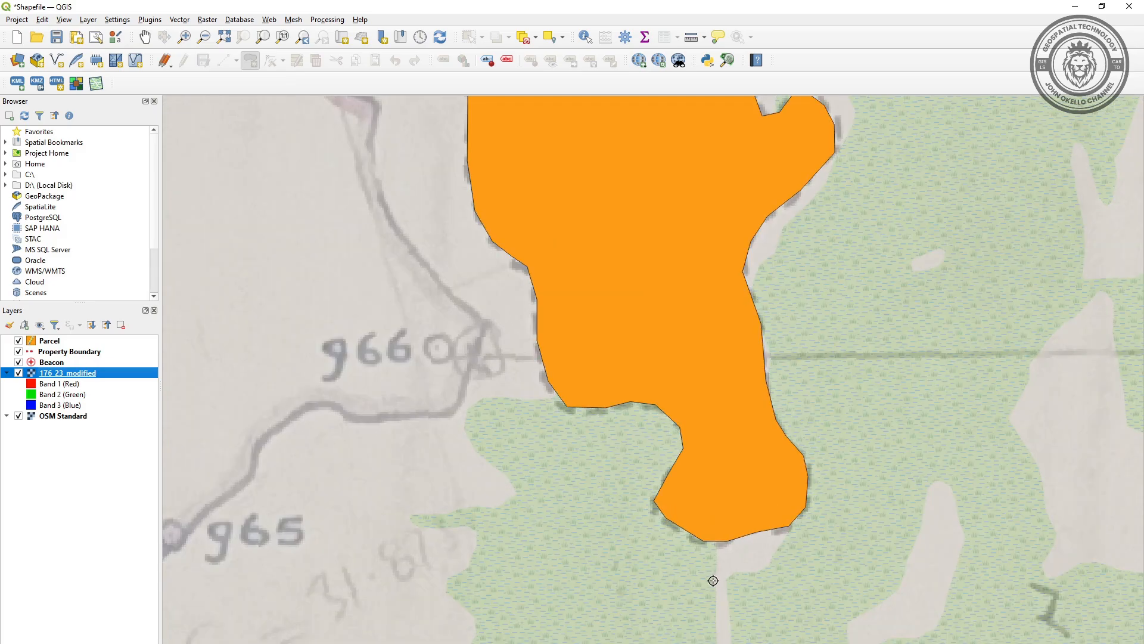
scroll(560, 444, "up", 3)
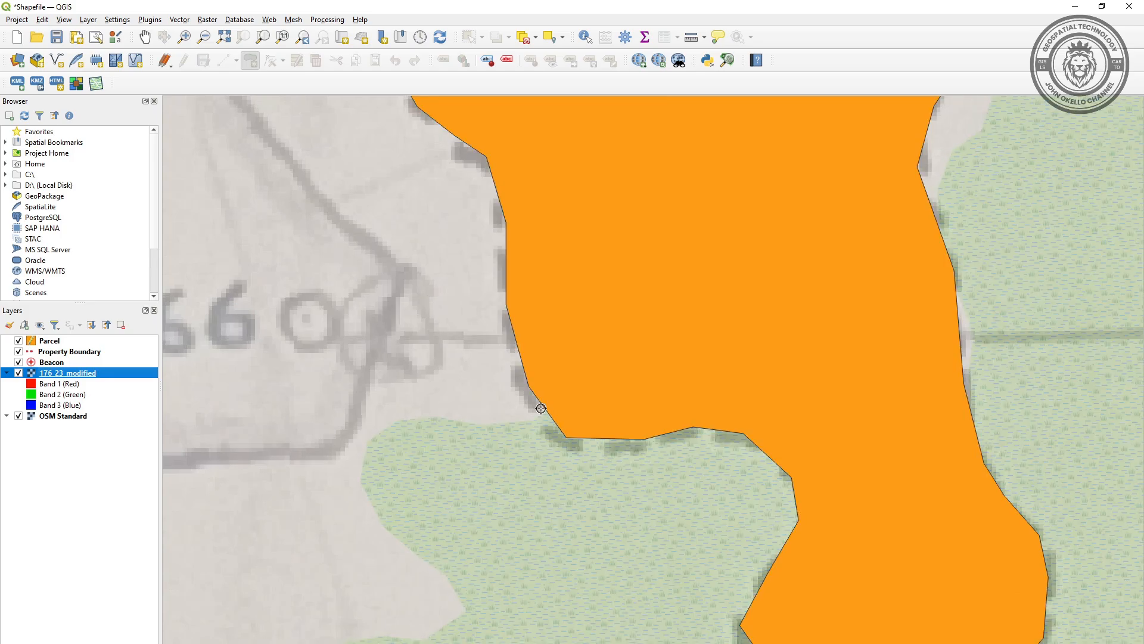
scroll(548, 417, "up", 1)
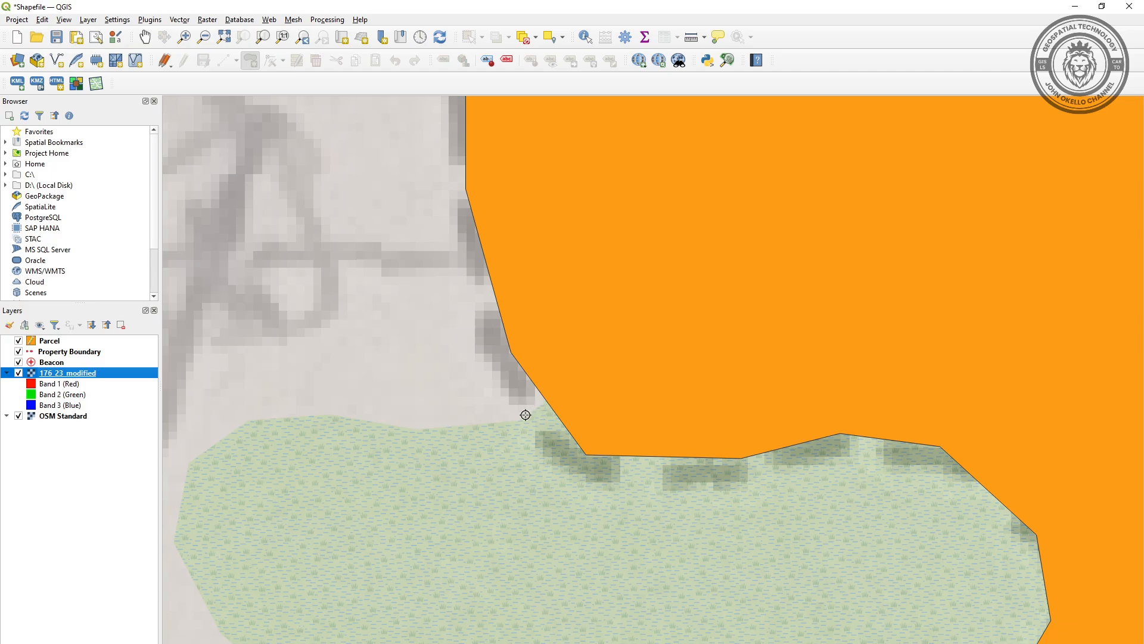
- Show the Snapping Toolbar in the workspace
right_click(817, 37)
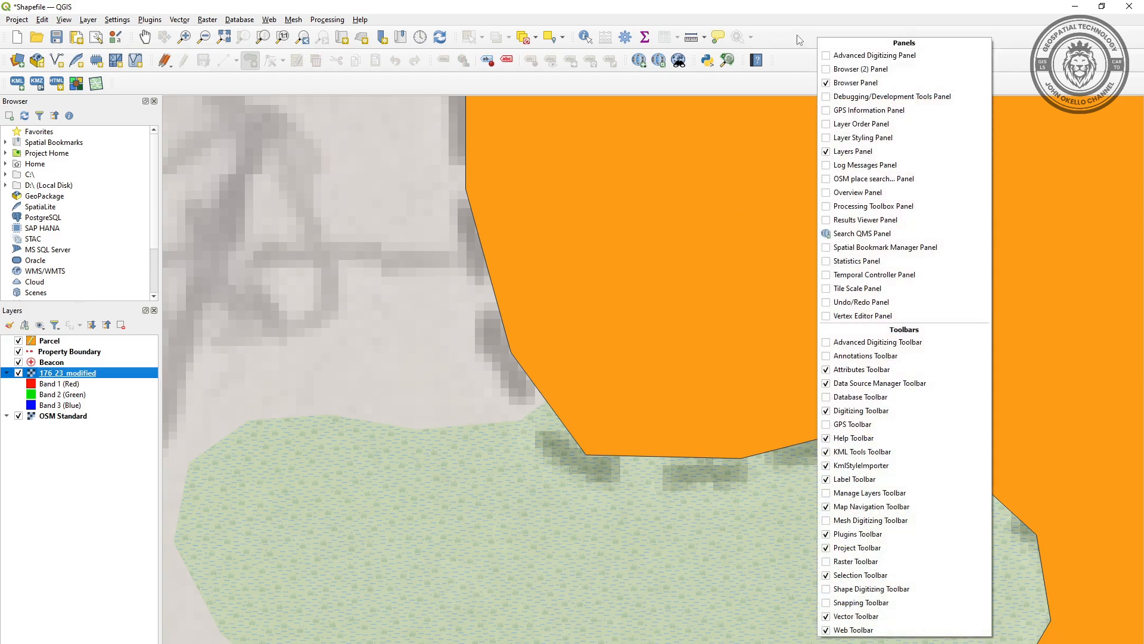
left_click(800, 36)
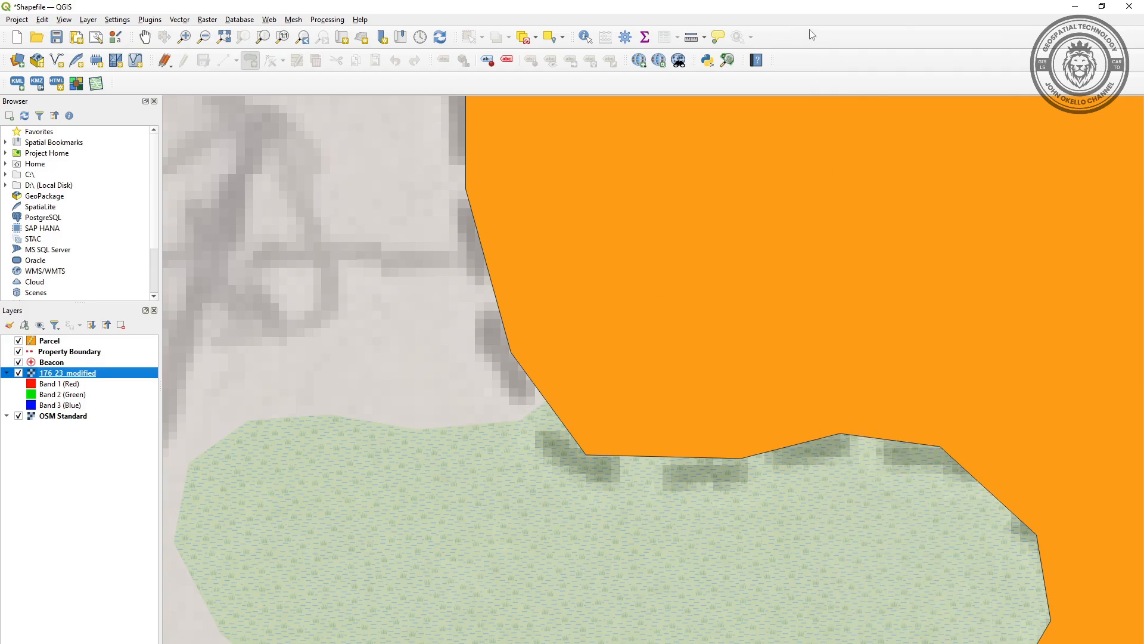
right_click(849, 45)
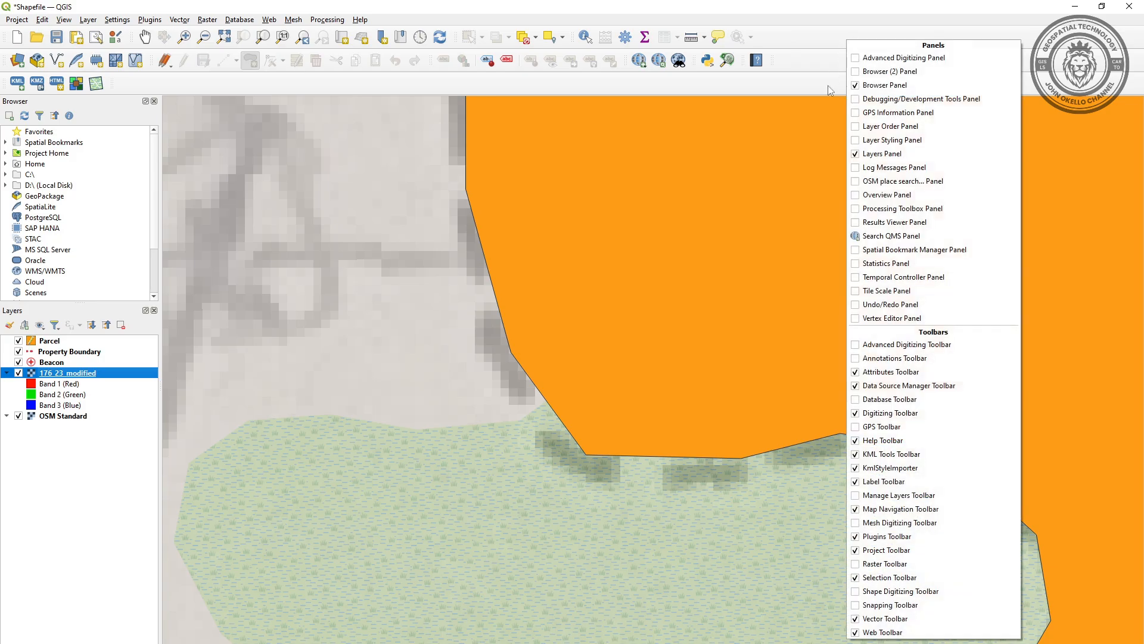
left_click(857, 605)
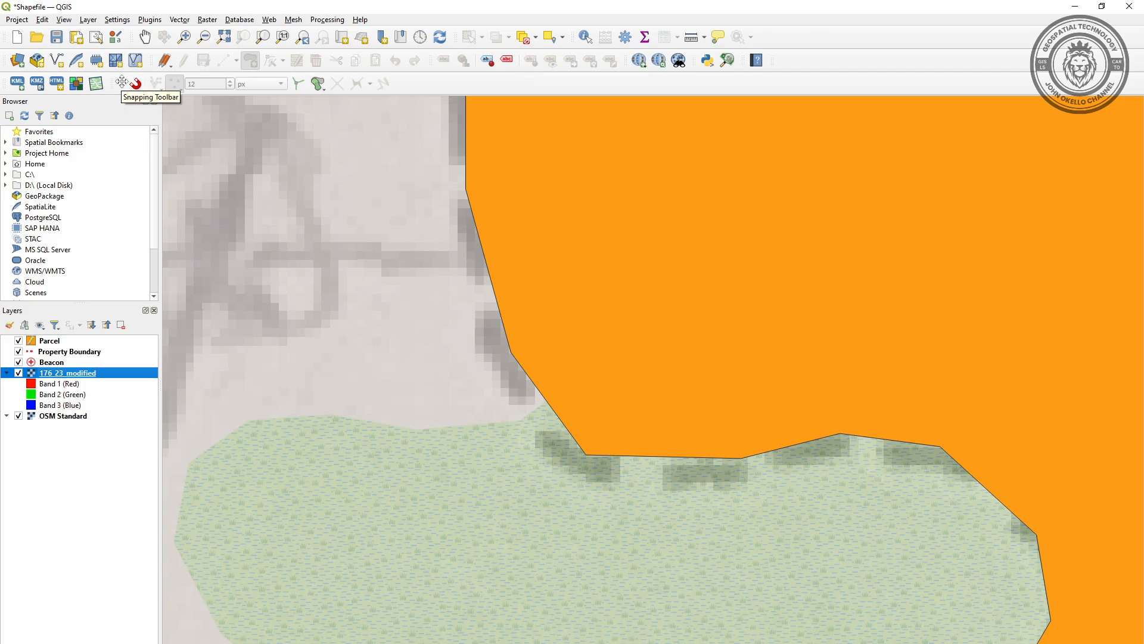
mouse_move(121, 84)
left_mouse_down()
mouse_move(175, 99)
mouse_move(177, 83)
mouse_move(143, 80)
left_mouse_up()
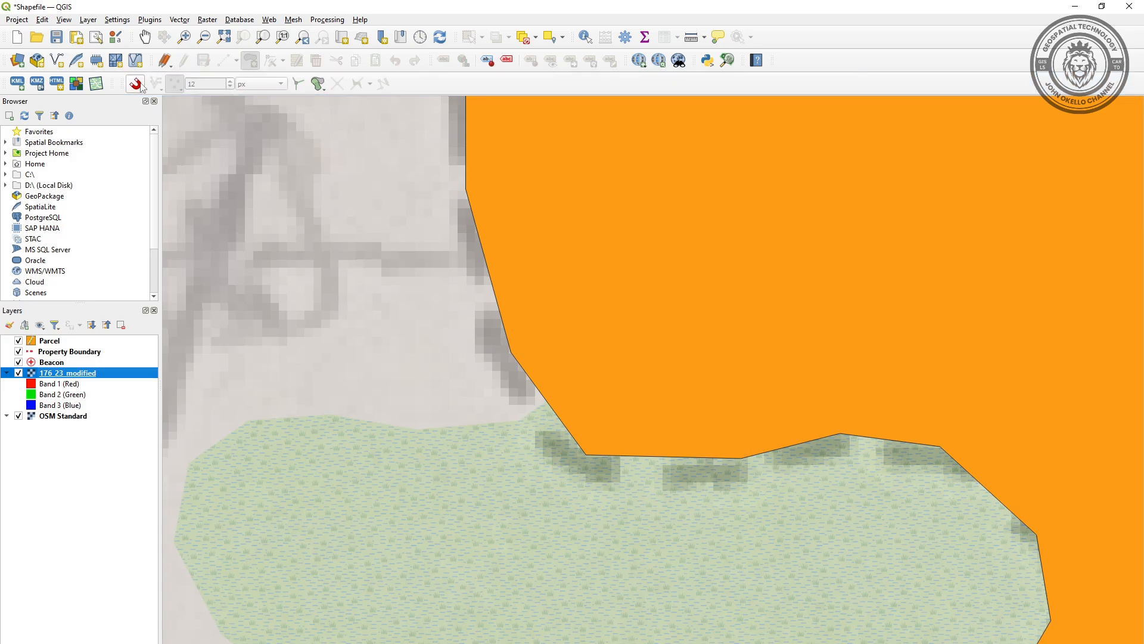
- Make the Parcel layer active and enable snapping for its digitizing
scroll(476, 369, "down", 3)
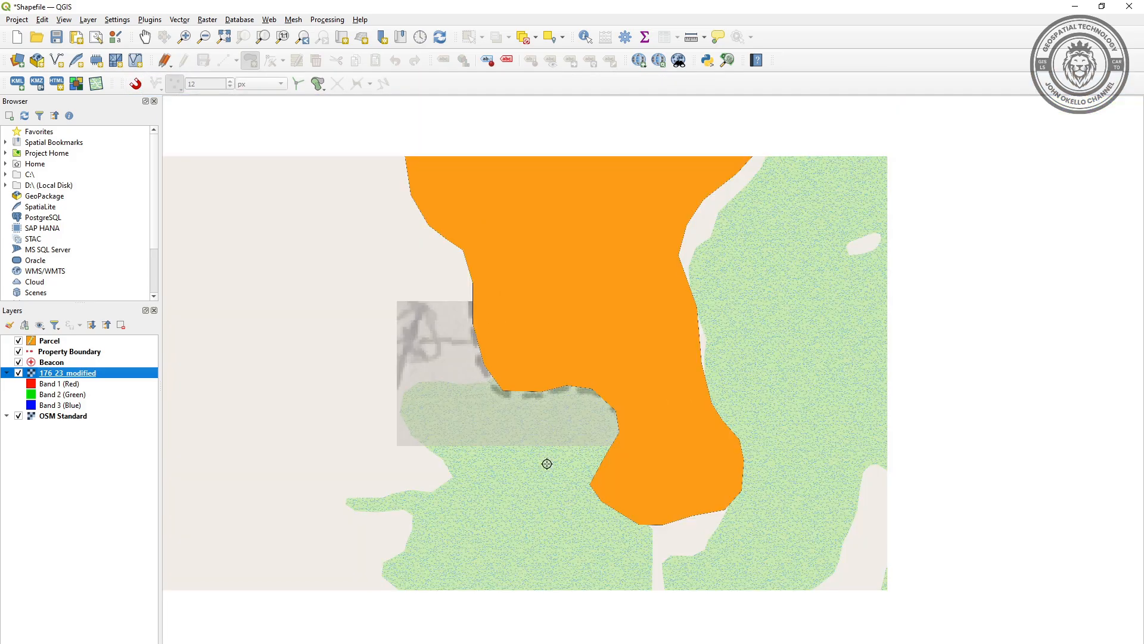
scroll(544, 463, "up", 4)
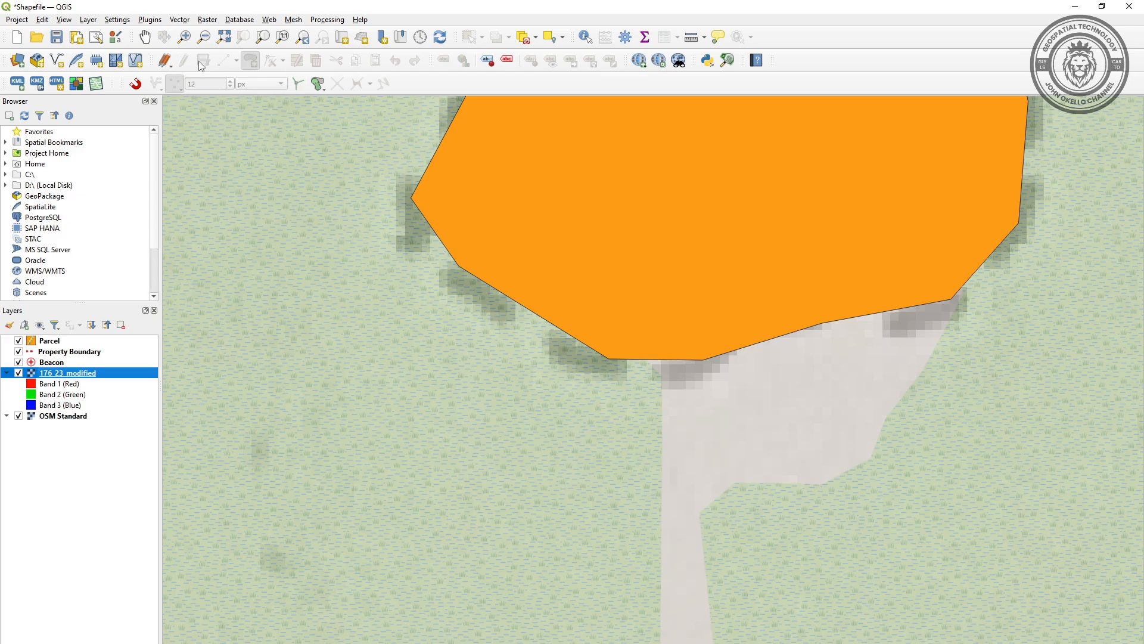
left_click(48, 346)
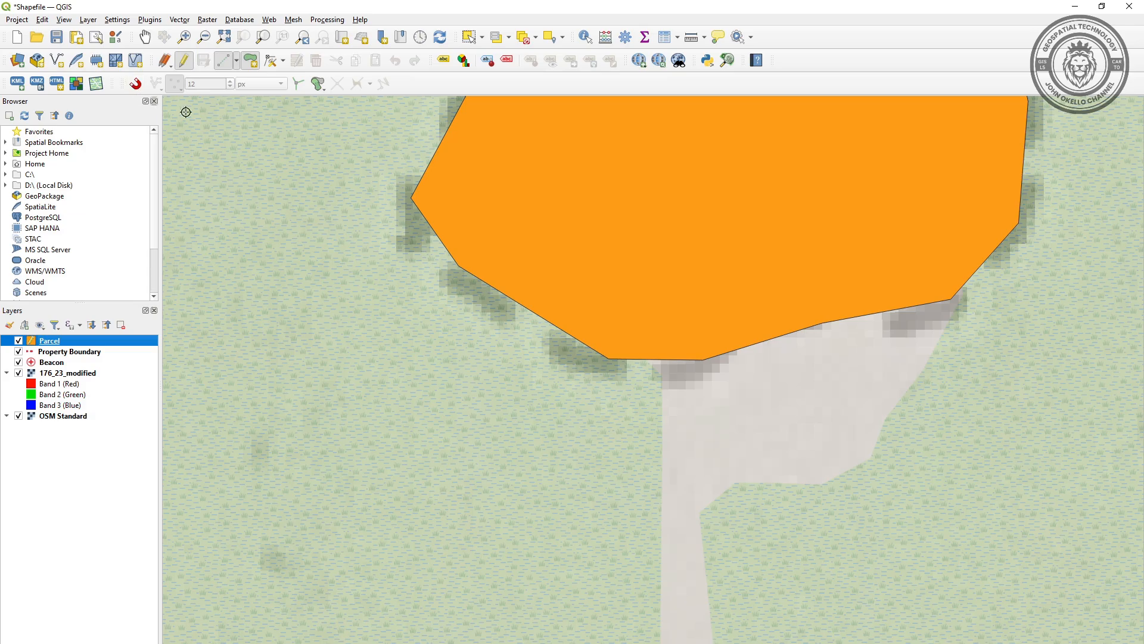
left_click(135, 84)
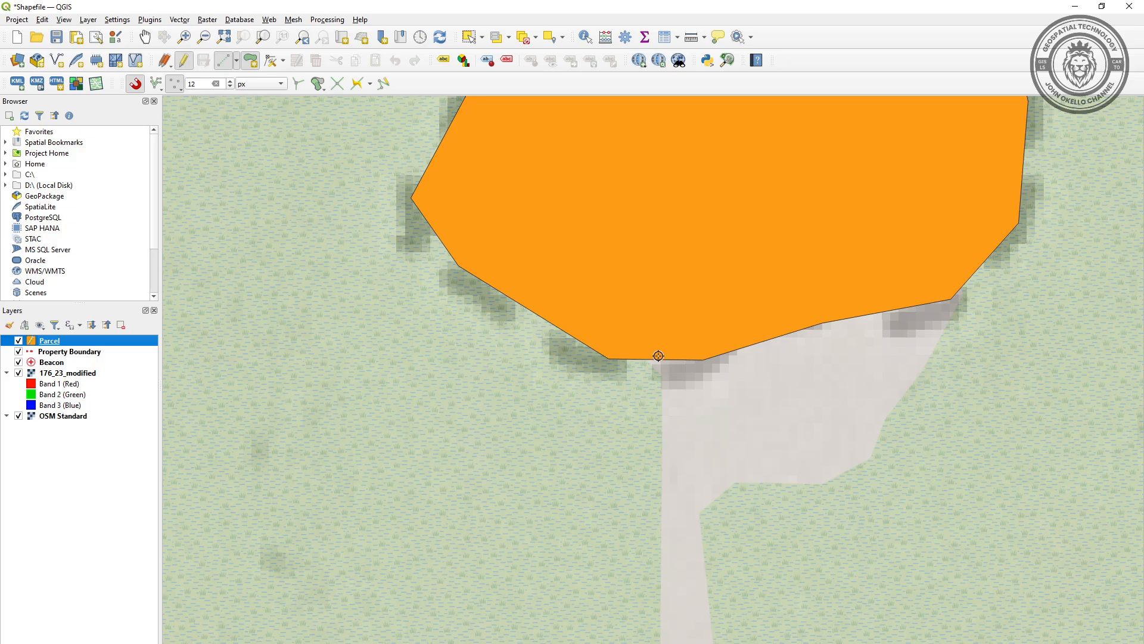
left_click(163, 89)
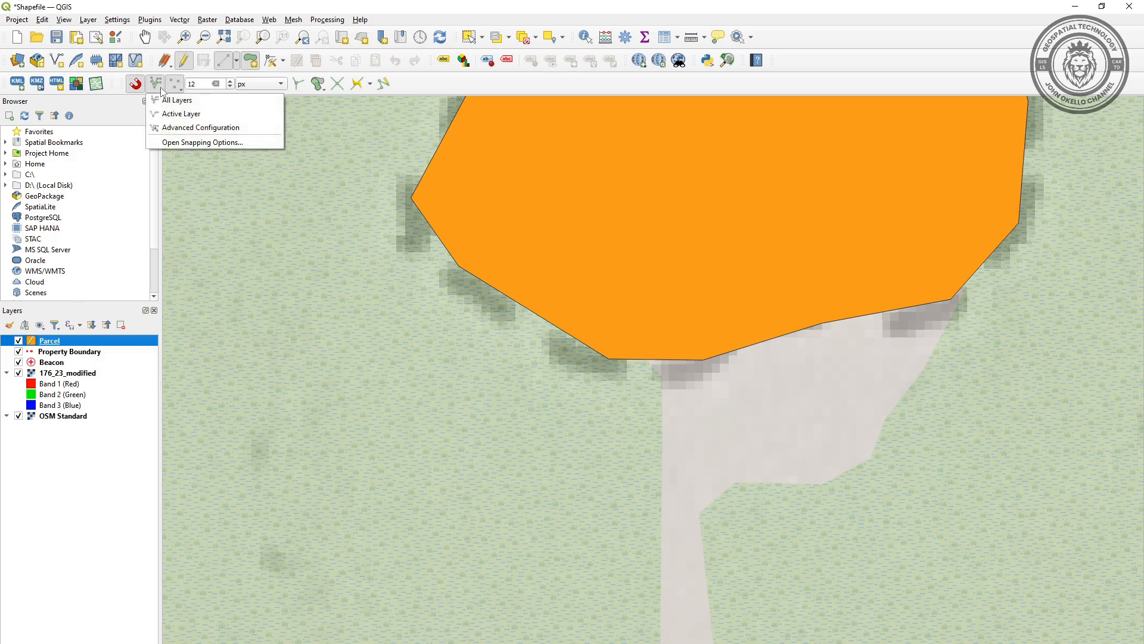
left_click(191, 142)
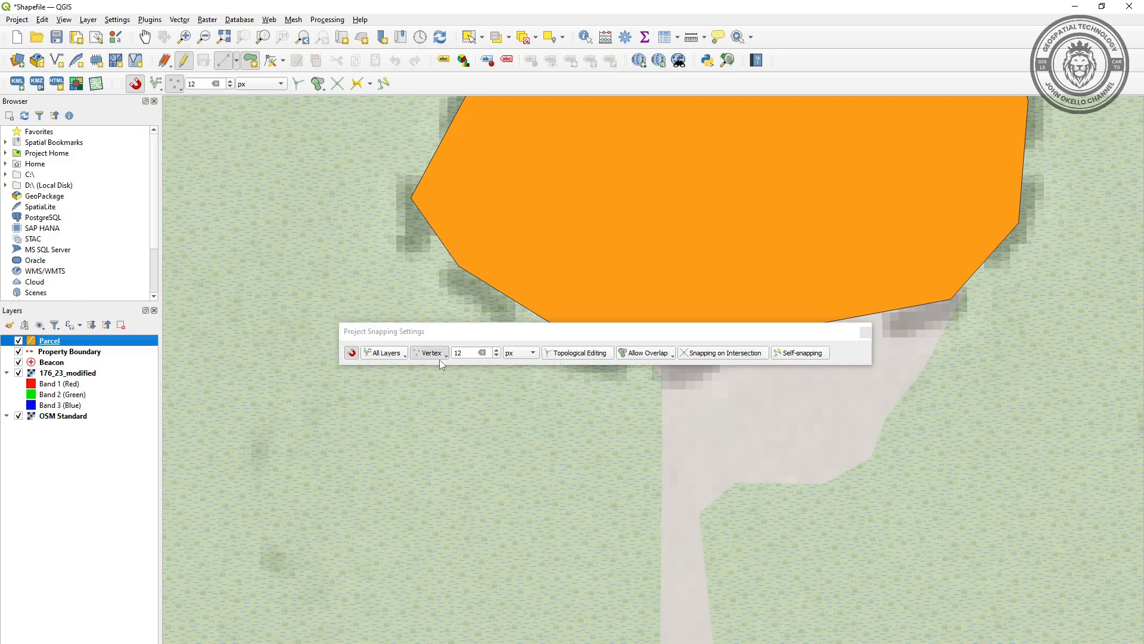
left_click(866, 331)
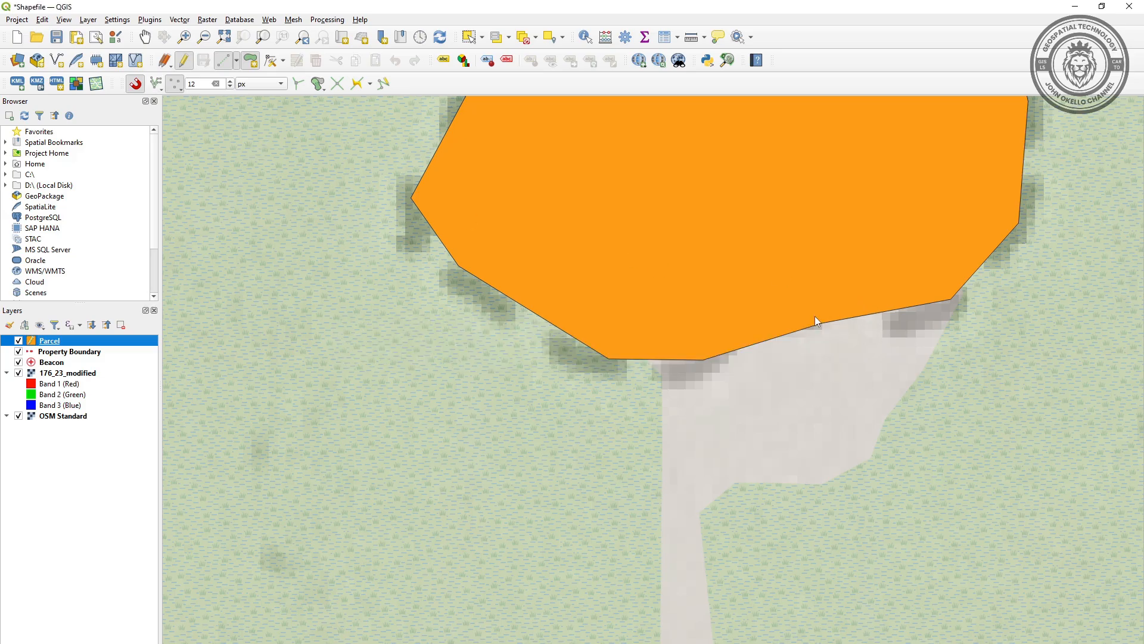
- Configure the project snapping settings to snap to vertex, segment, area, middle of segments and line endpoints
left_click(161, 94)
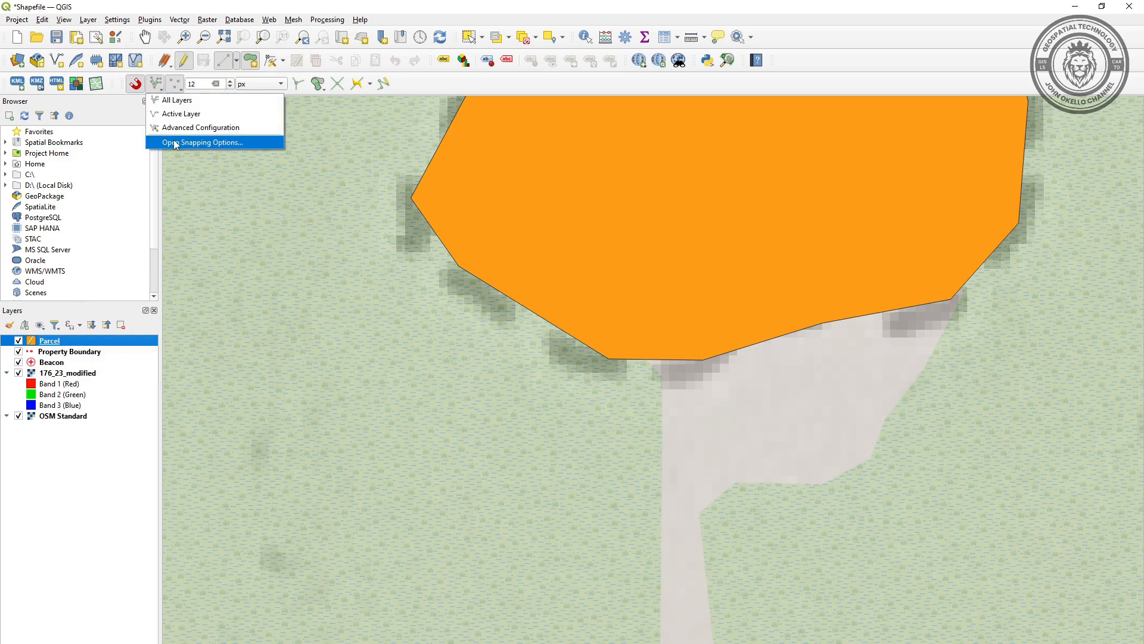
left_click(216, 144)
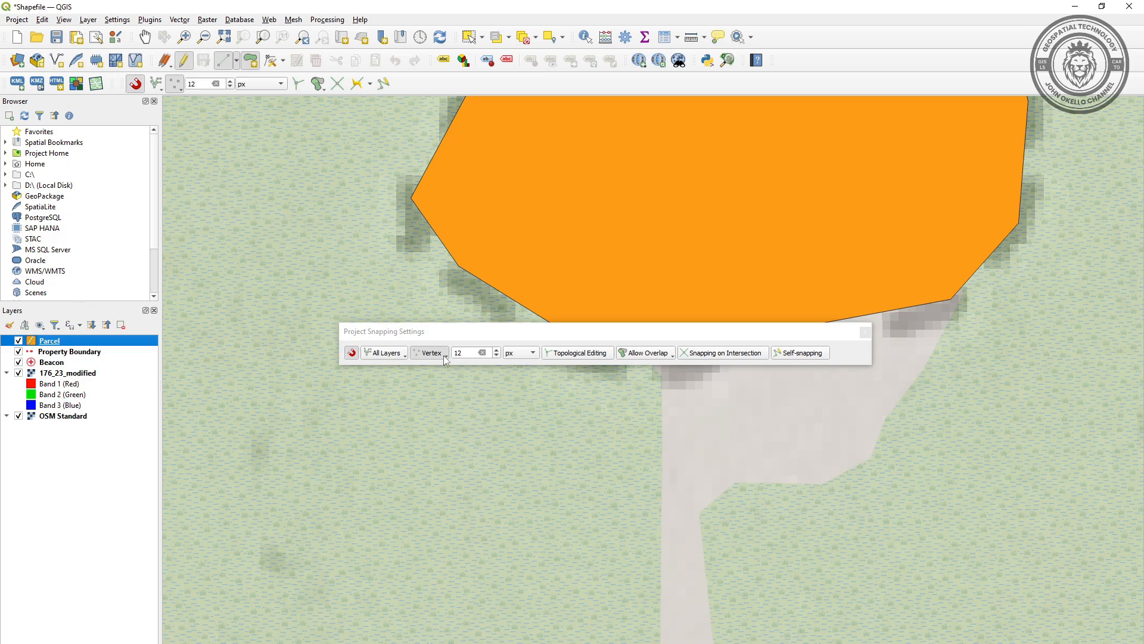
left_click(444, 354)
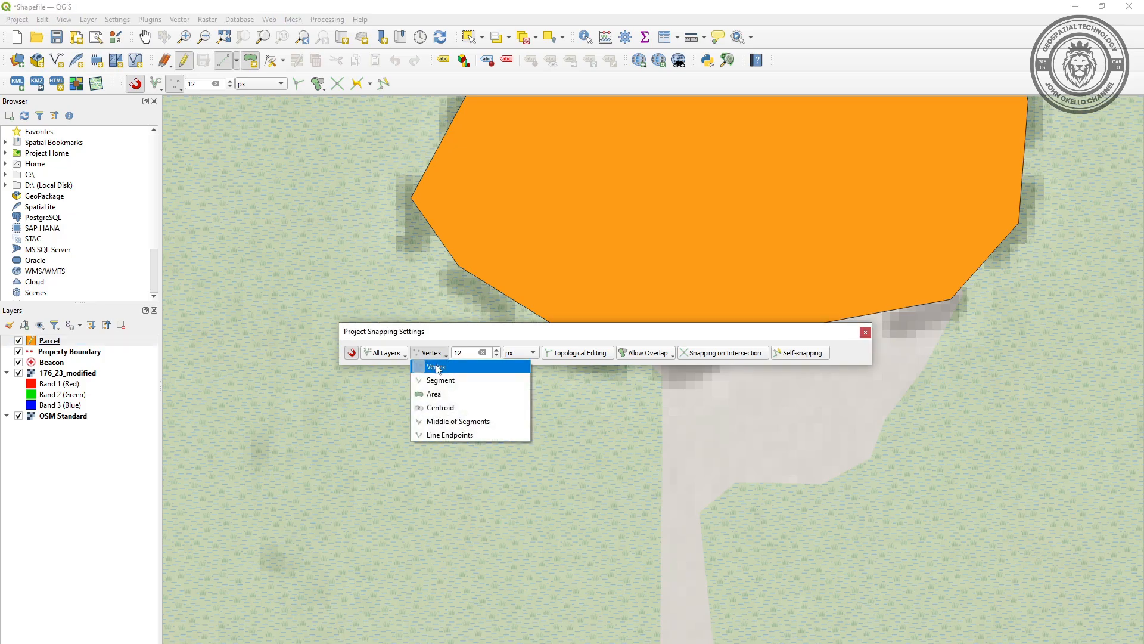
left_click(439, 380)
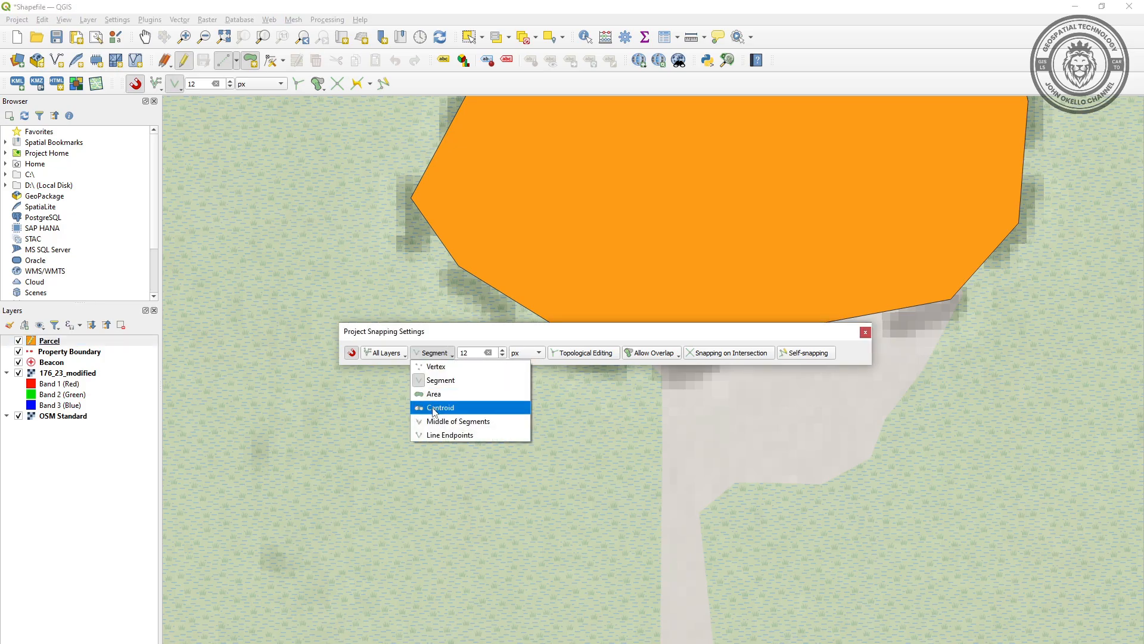
left_click(434, 421)
left_click(437, 434)
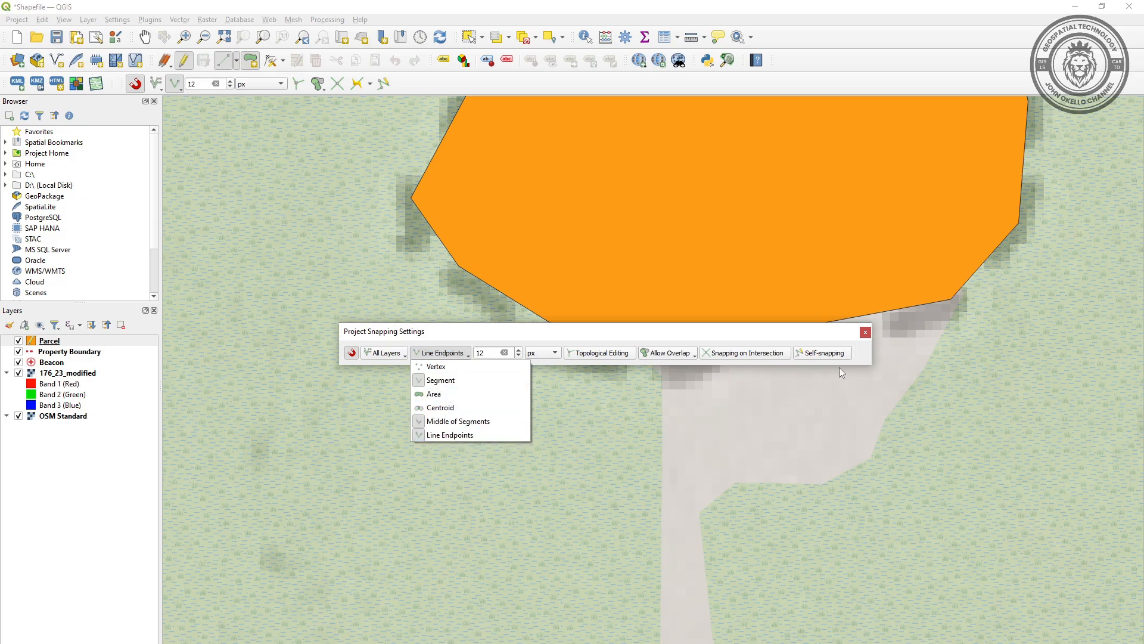
left_click(436, 367)
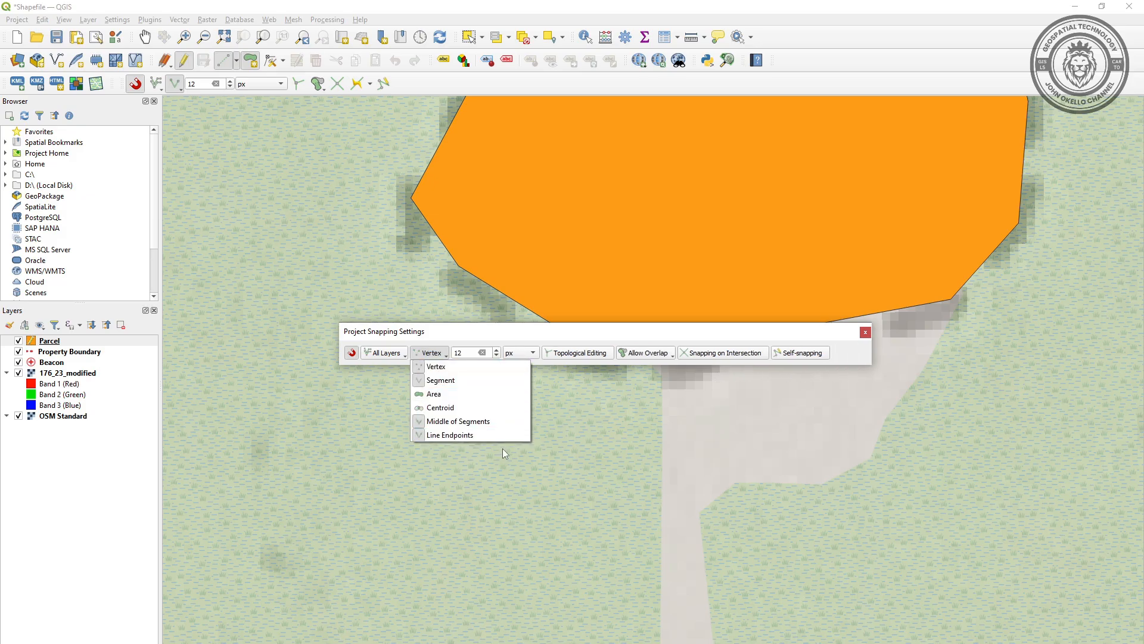
left_click(438, 394)
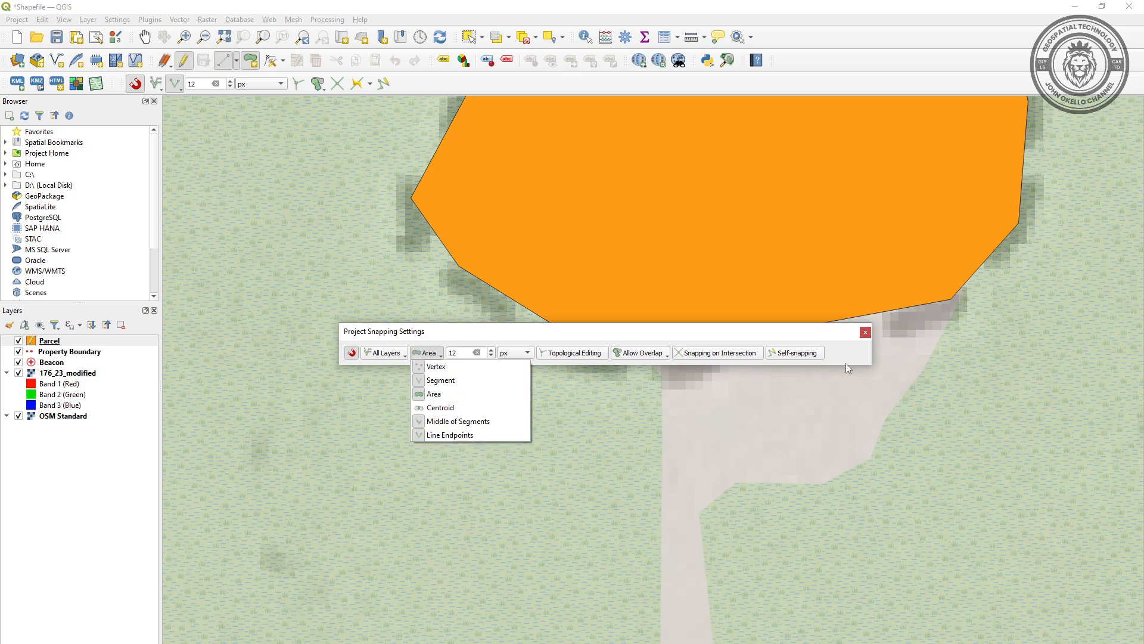
- Close the project snapping settings
left_click(867, 337)
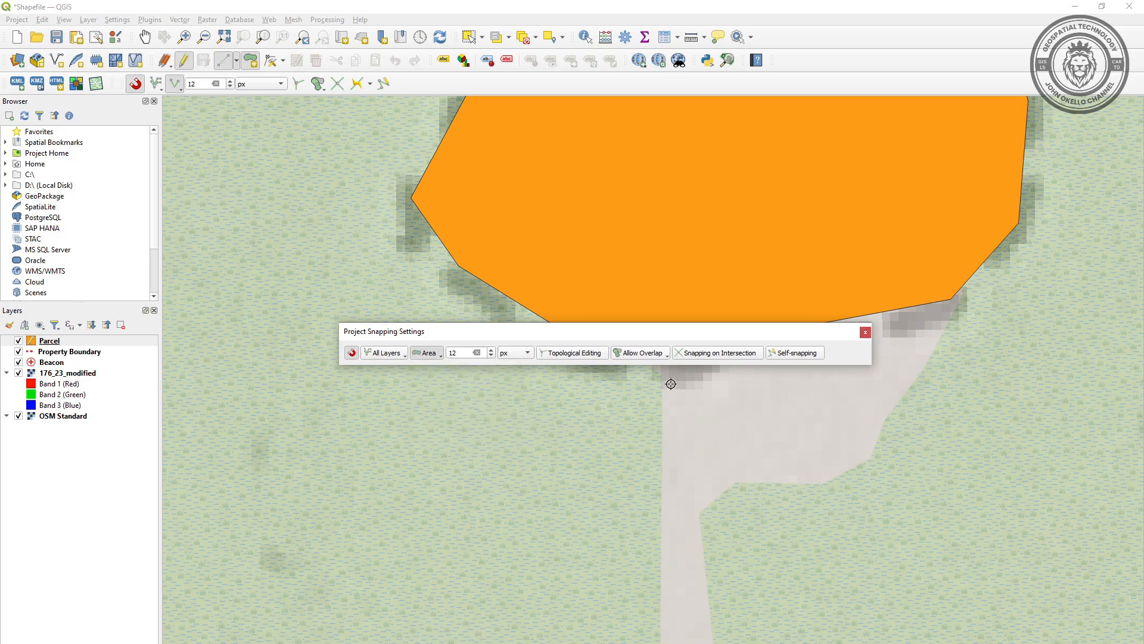
left_click(864, 334)
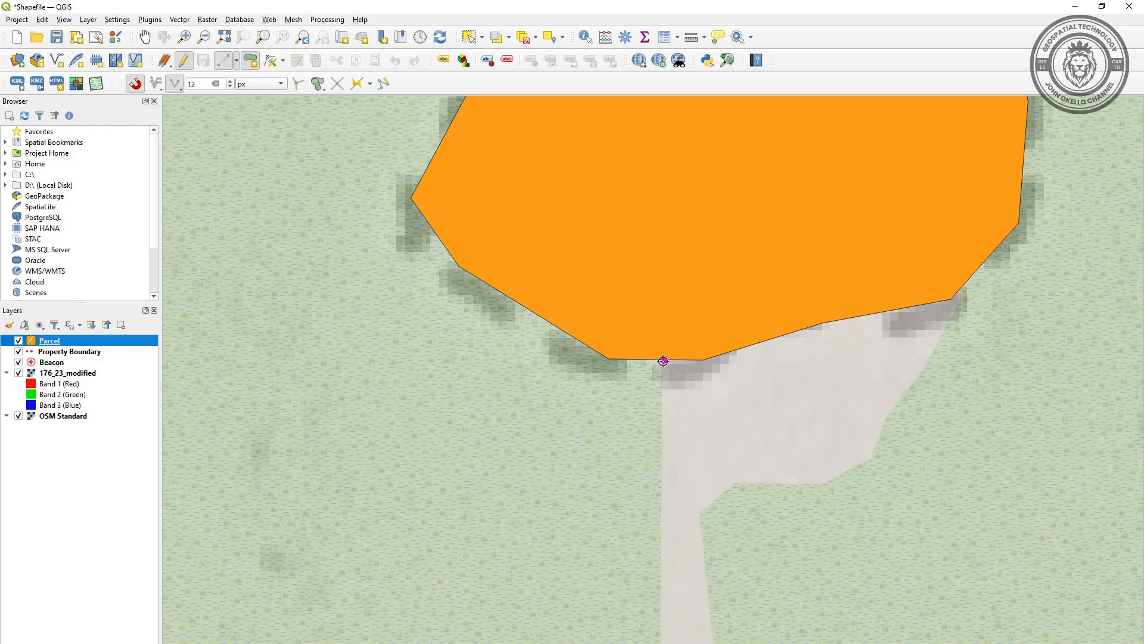
scroll(665, 361, "up", 1)
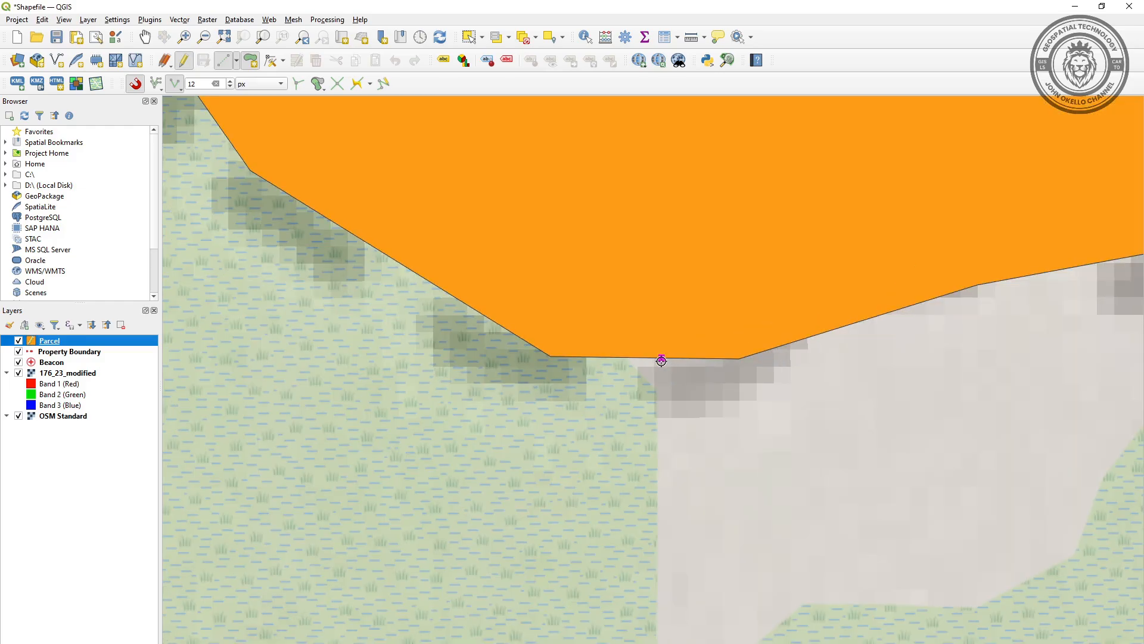
left_click(658, 359)
scroll(669, 327, "down", 2)
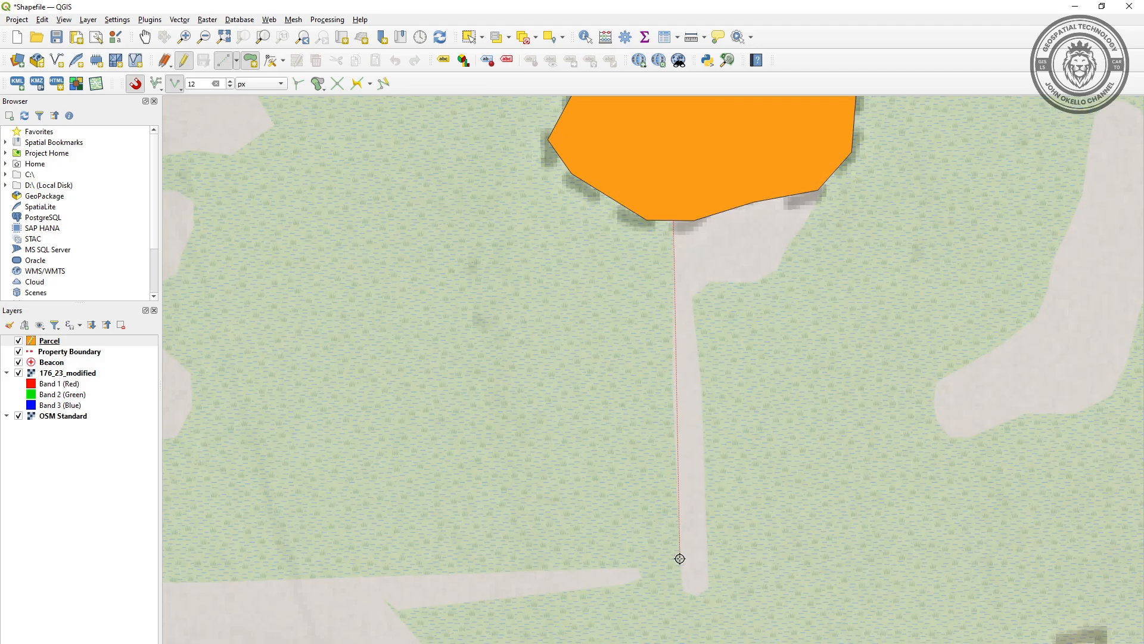
left_click(683, 558)
scroll(530, 557, "up", 3)
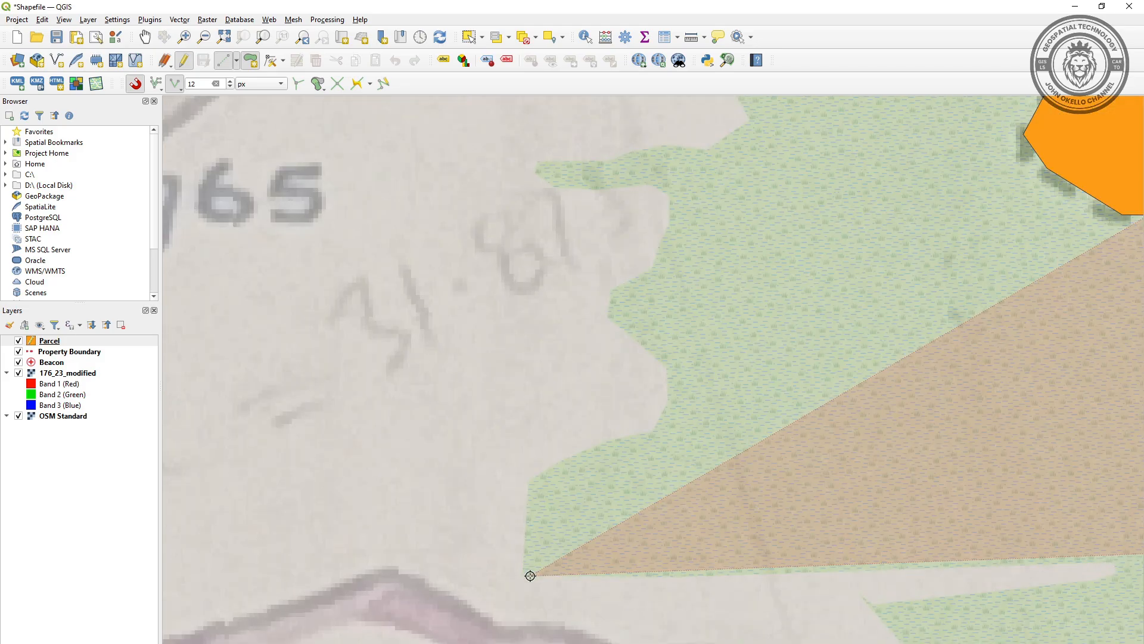
left_click(531, 576)
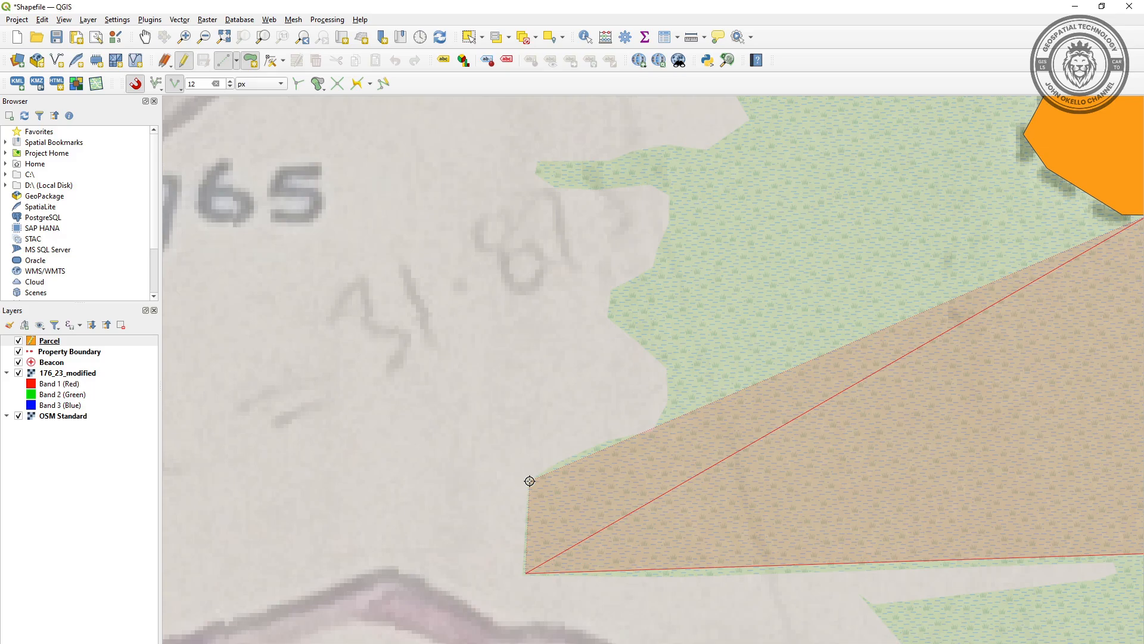
left_click(530, 481)
left_click(561, 463)
left_click(608, 444)
left_click(646, 435)
left_click(663, 422)
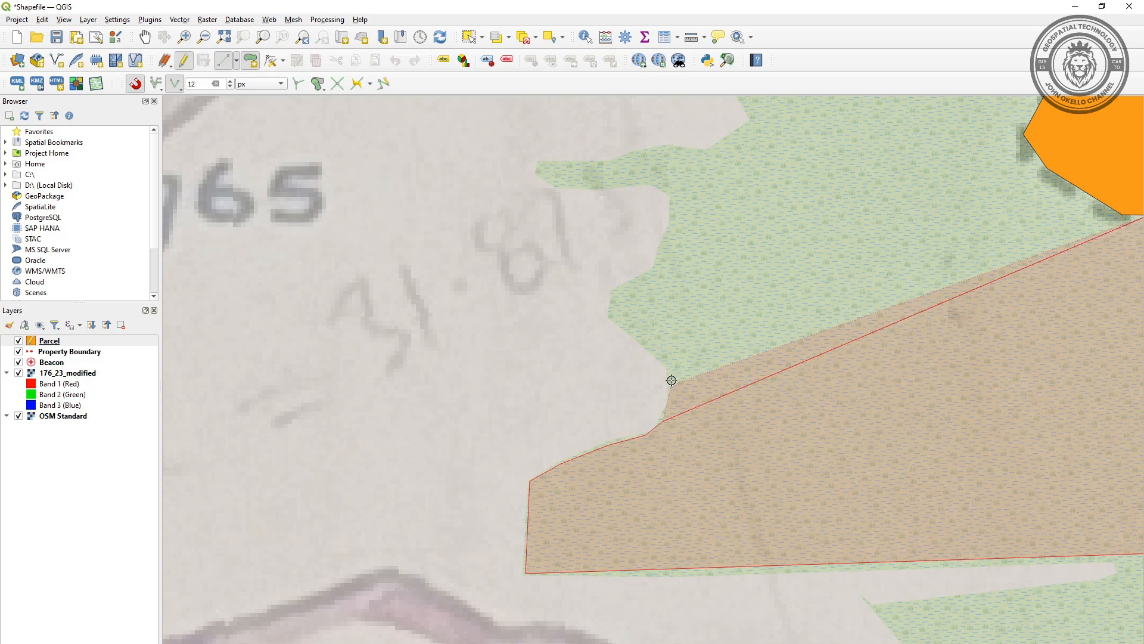
left_click(671, 382)
left_click(659, 352)
left_click(614, 316)
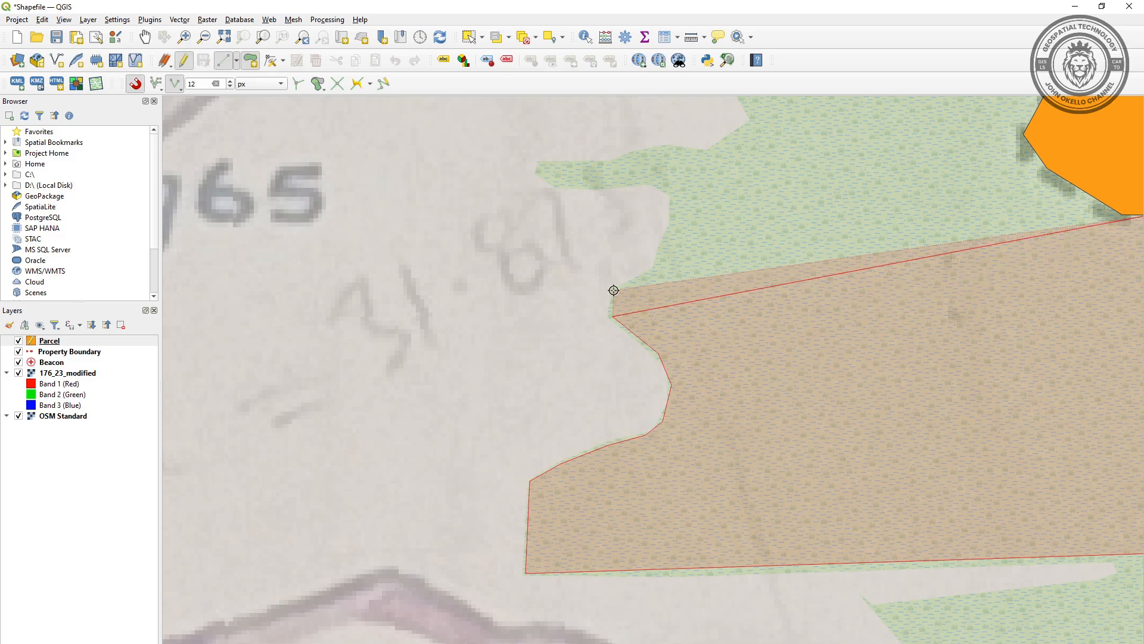
left_click(614, 290)
left_click(646, 275)
left_click(671, 200)
left_click(647, 187)
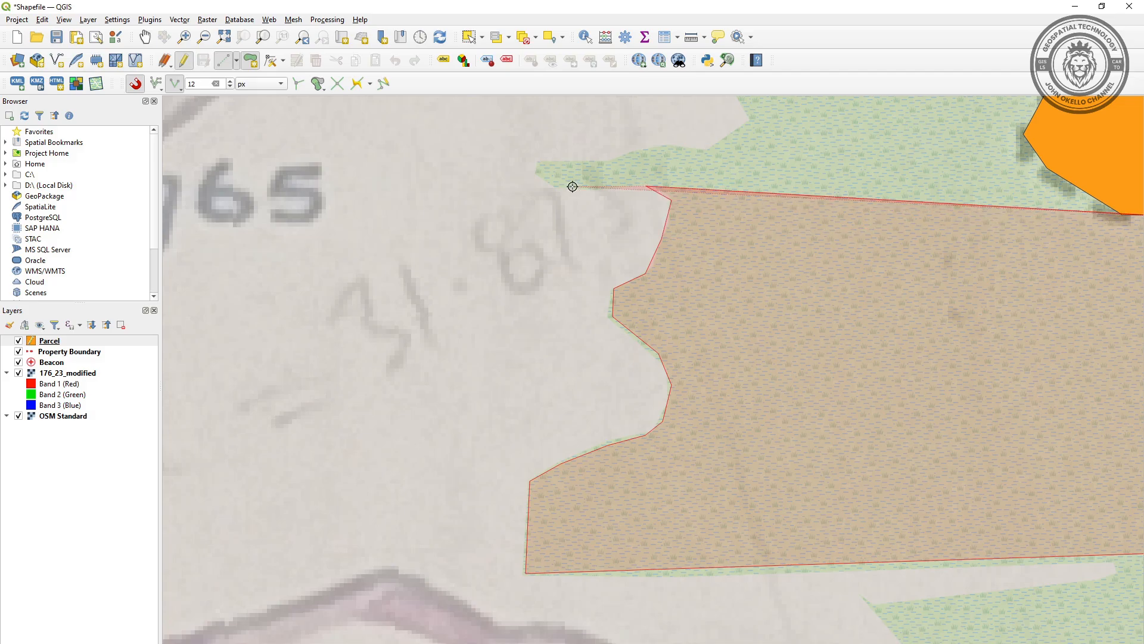
left_click(564, 186)
left_click(538, 173)
left_click(538, 162)
left_click(581, 160)
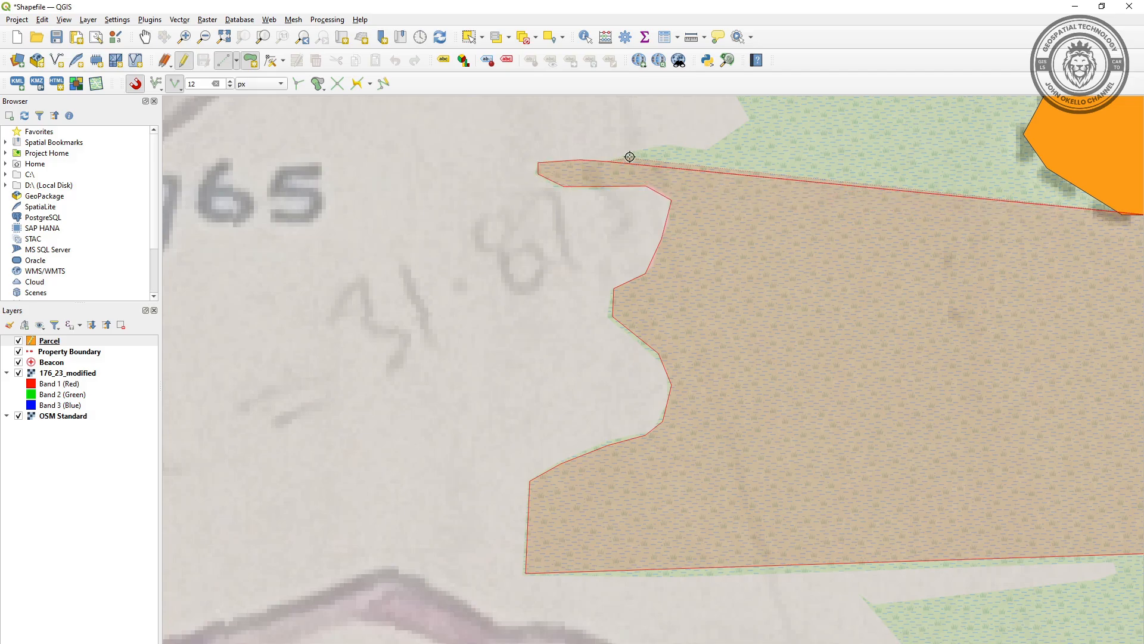
left_click(666, 146)
left_click(692, 147)
left_click(724, 143)
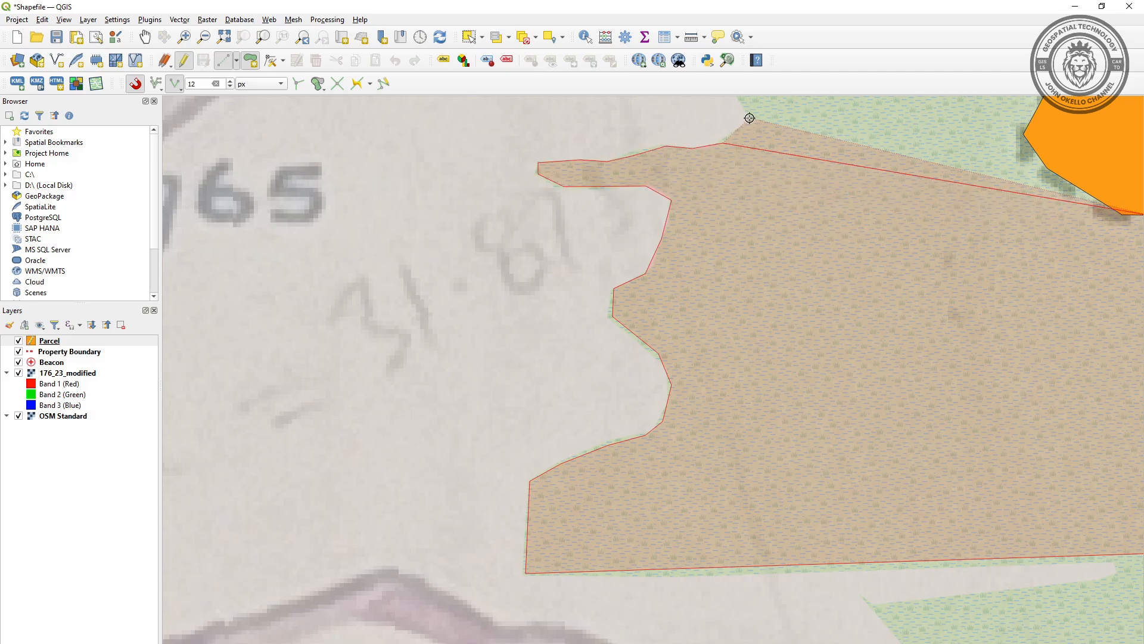
left_click(750, 118)
scroll(588, 481, "down", 2)
scroll(635, 383, "up", 2)
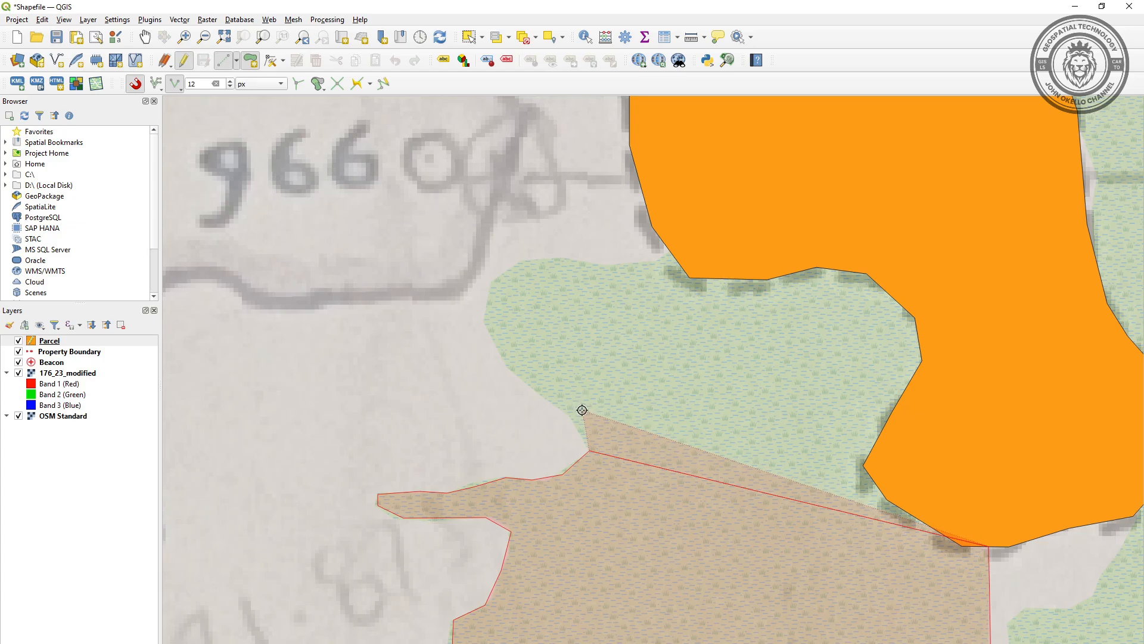
key("Escape")
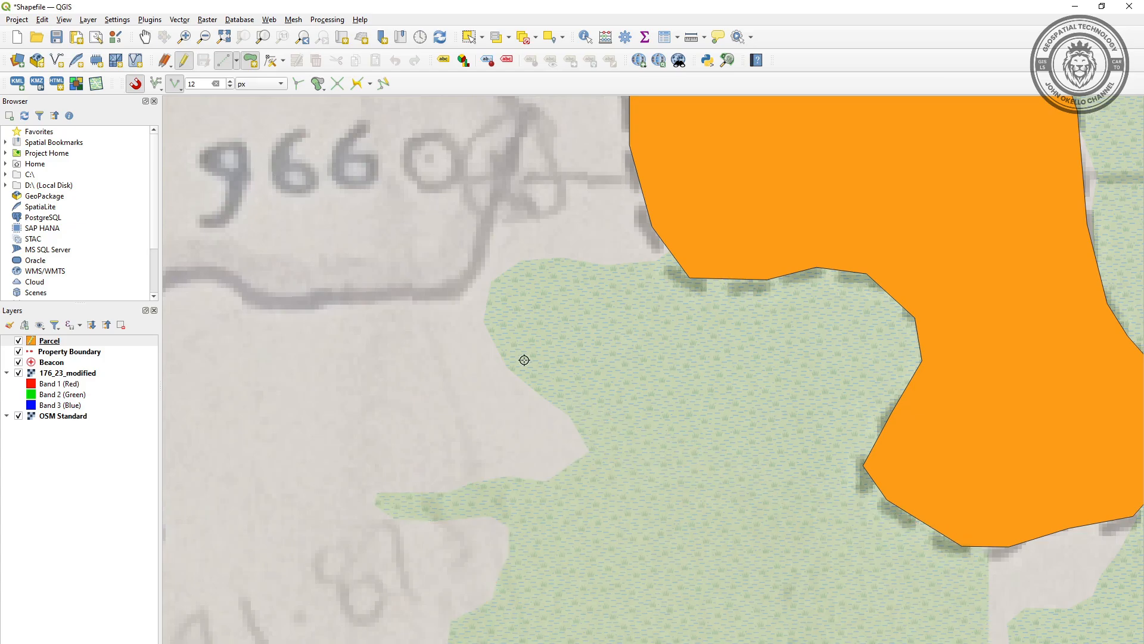
- Enable tracing for digitizing along the existing Parcel polygon's edges
scroll(531, 370, "down", 1)
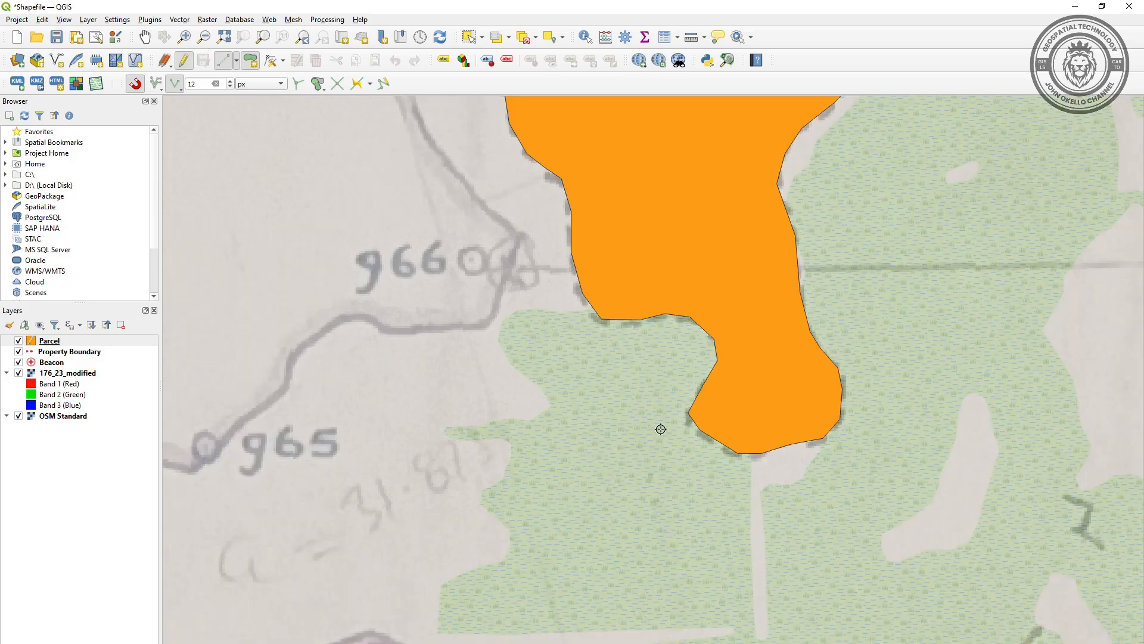
scroll(623, 383, "down", 1)
scroll(603, 335, "up", 2)
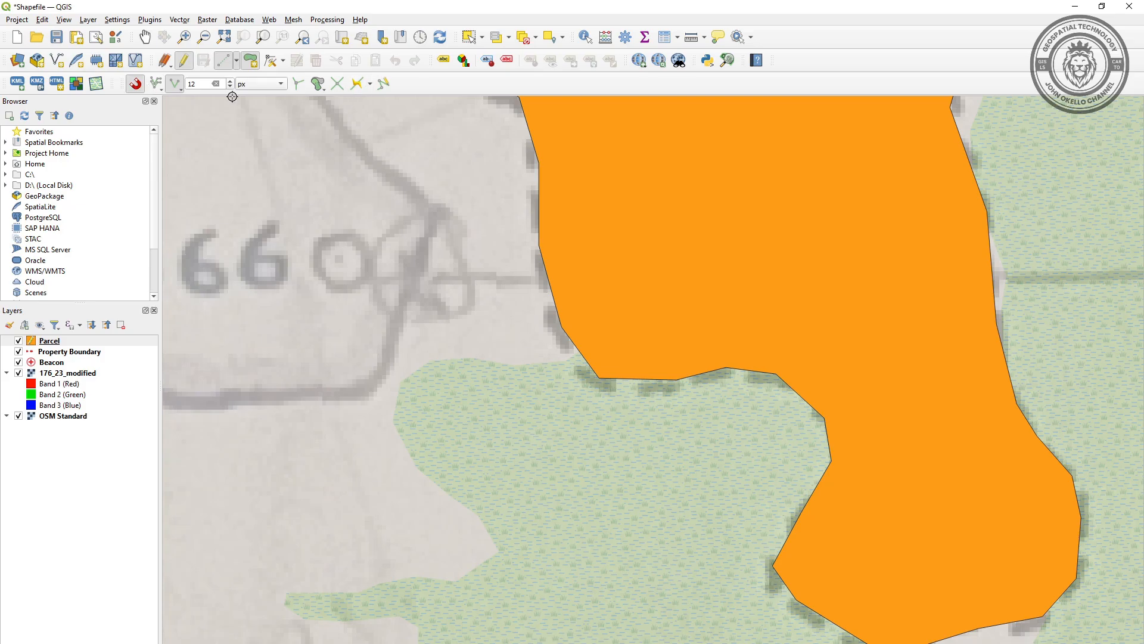
scroll(590, 355, "down", 2)
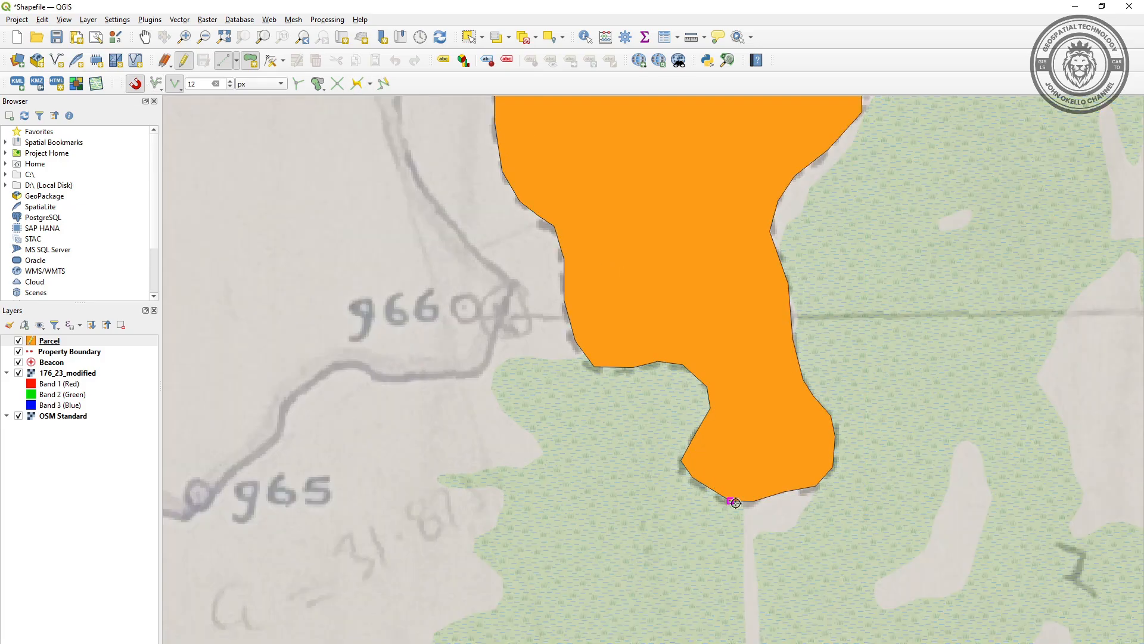
scroll(581, 340, "up", 1)
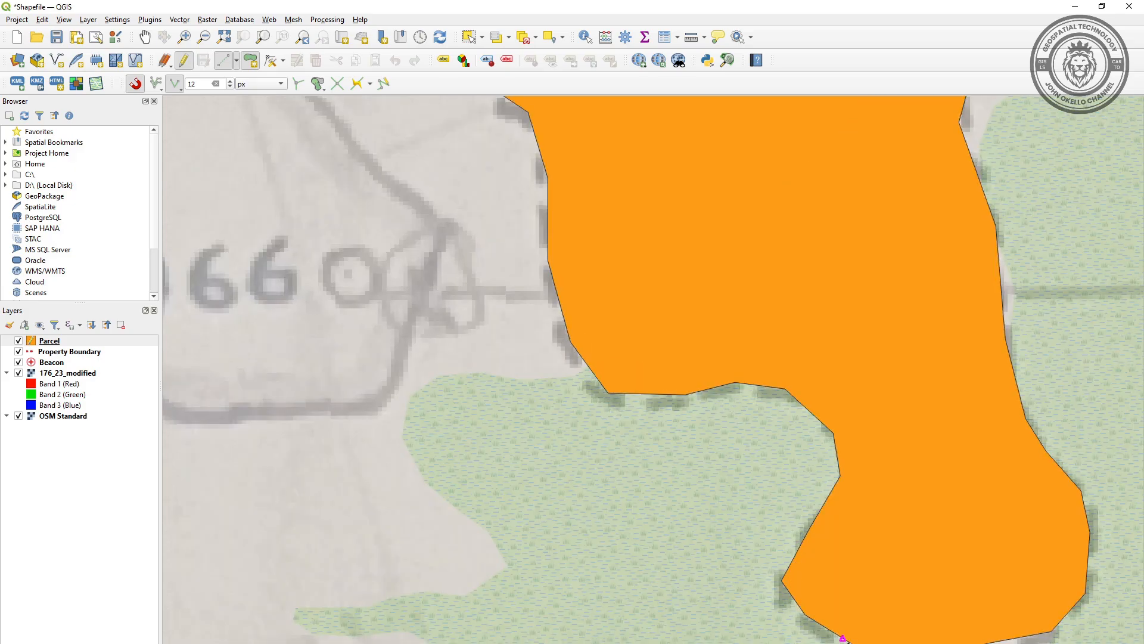
scroll(734, 485, "down", 2)
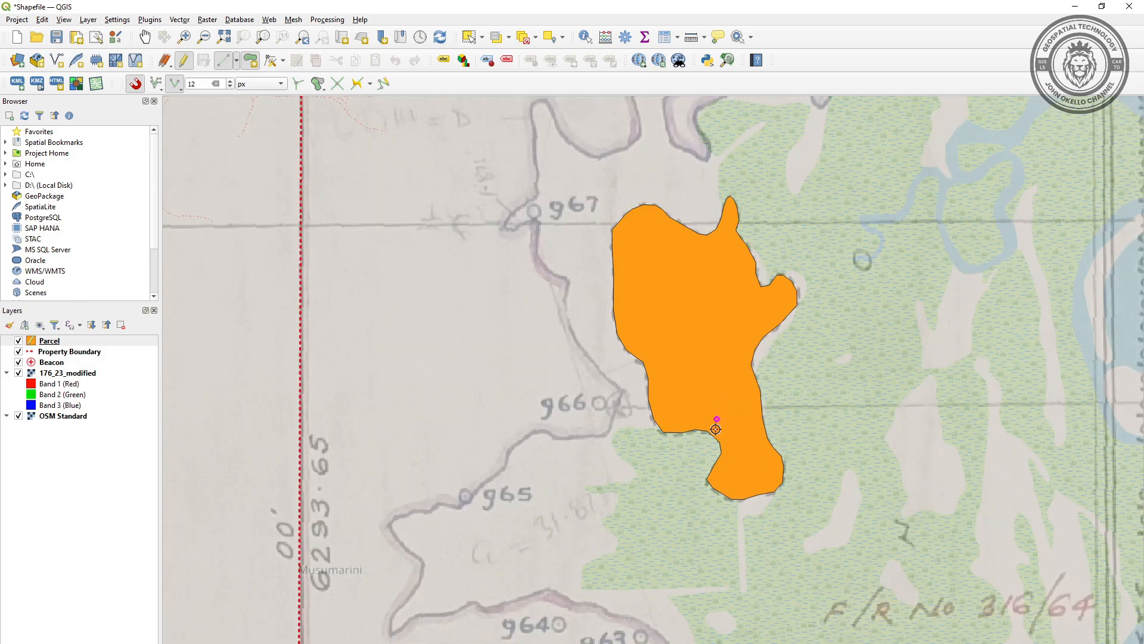
scroll(706, 444, "up", 1)
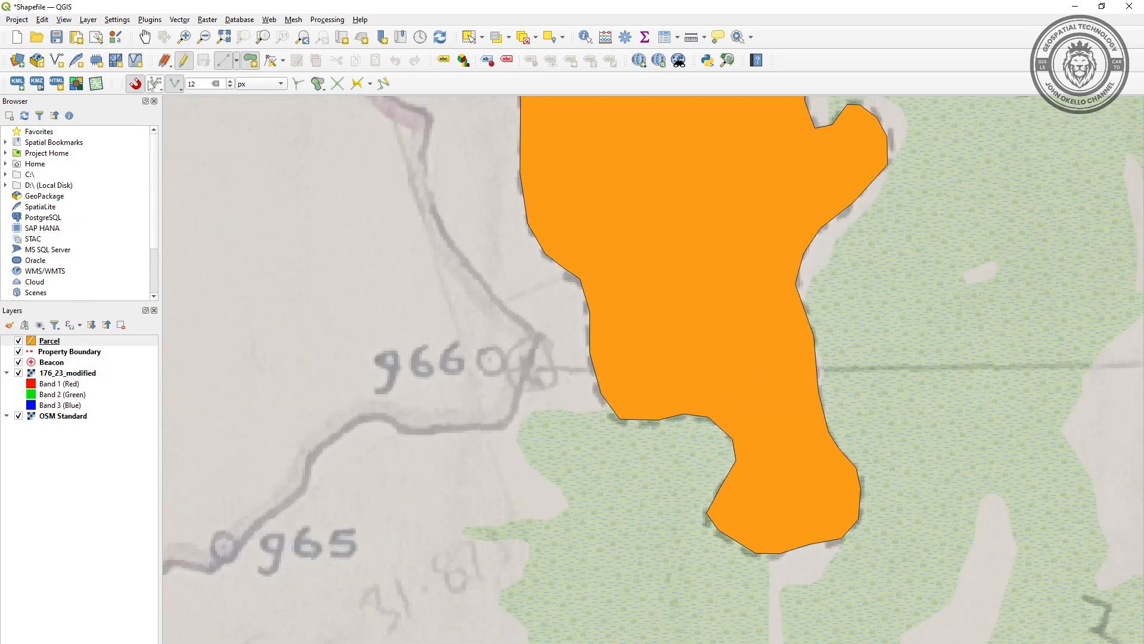
left_click(356, 85)
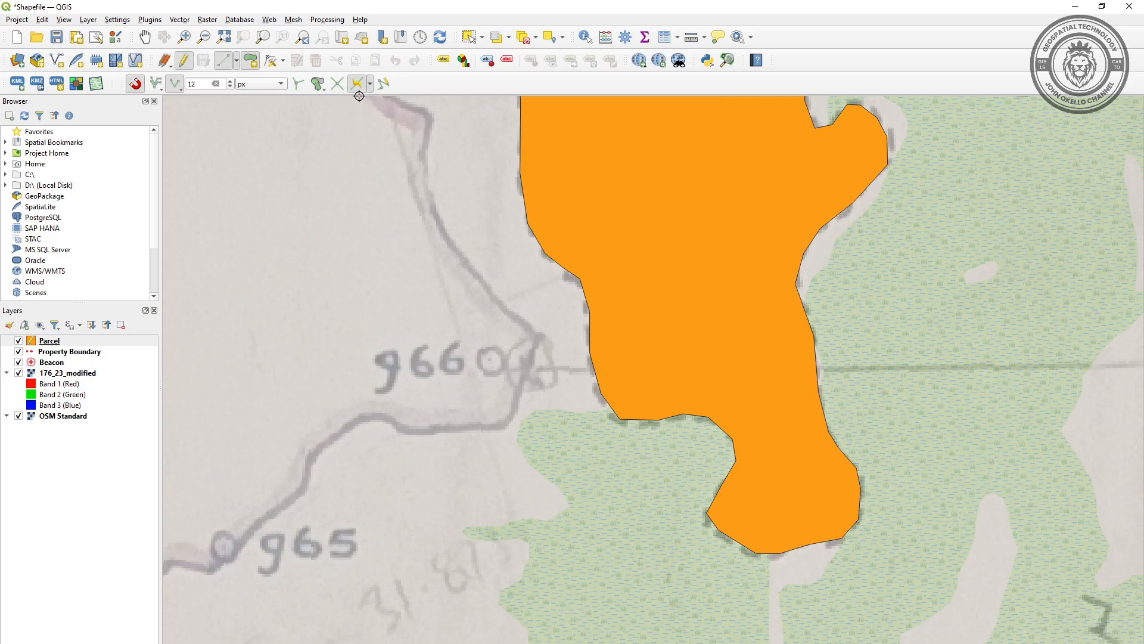
scroll(618, 415, "up", 2)
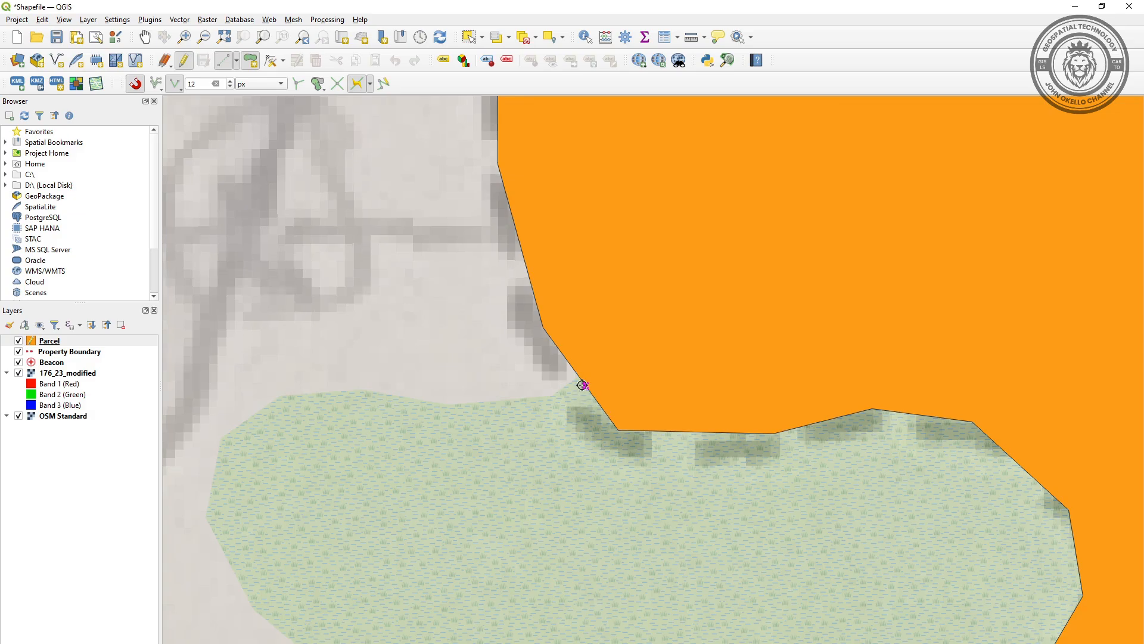
scroll(580, 376, "up", 2)
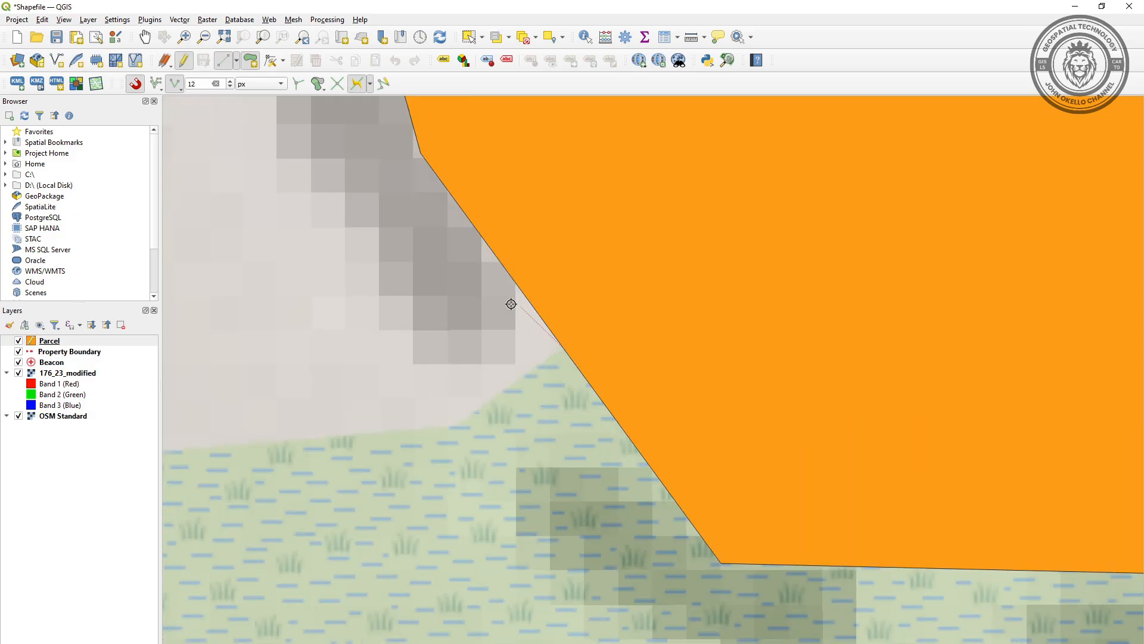
scroll(511, 302, "down", 2)
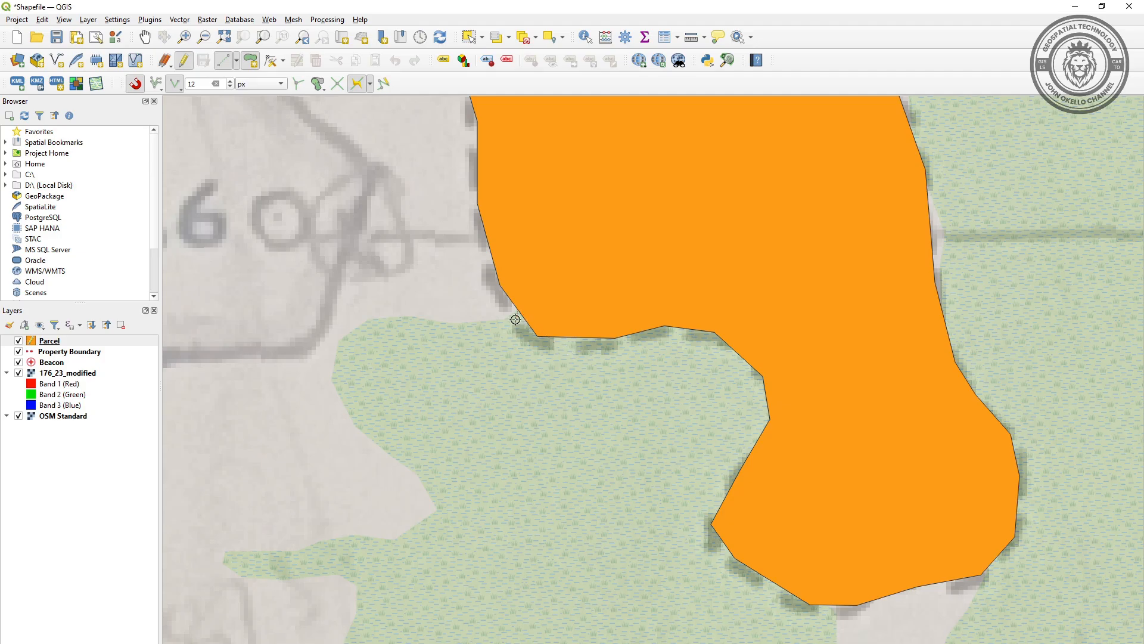
scroll(524, 324, "down", 2)
scroll(575, 388, "up", 2)
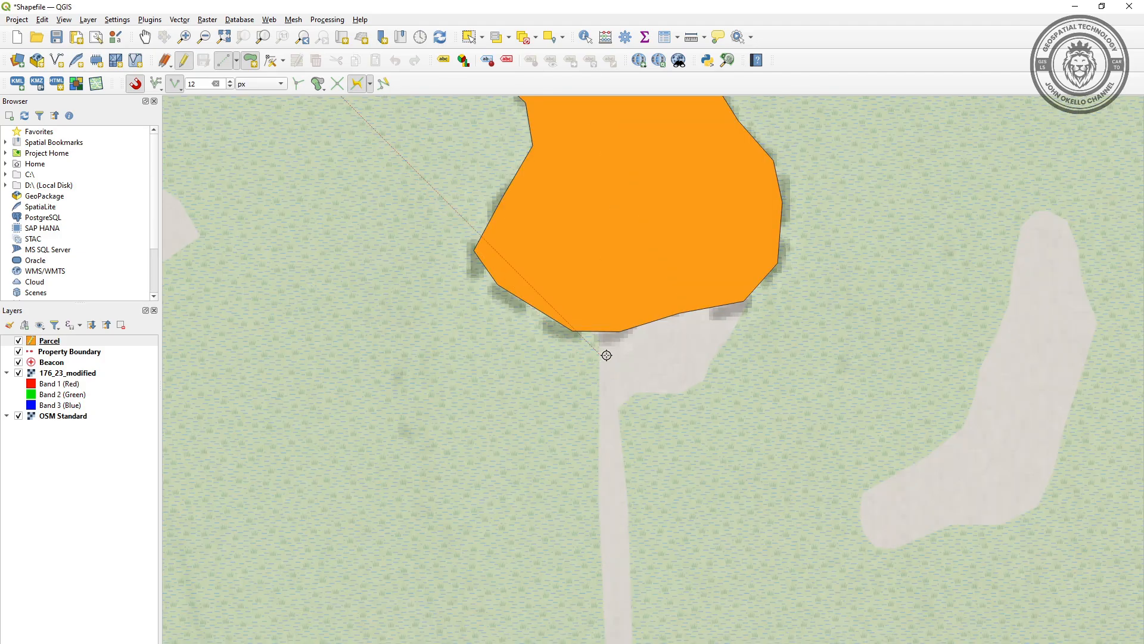
left_click(606, 333)
scroll(606, 336, "up", 1)
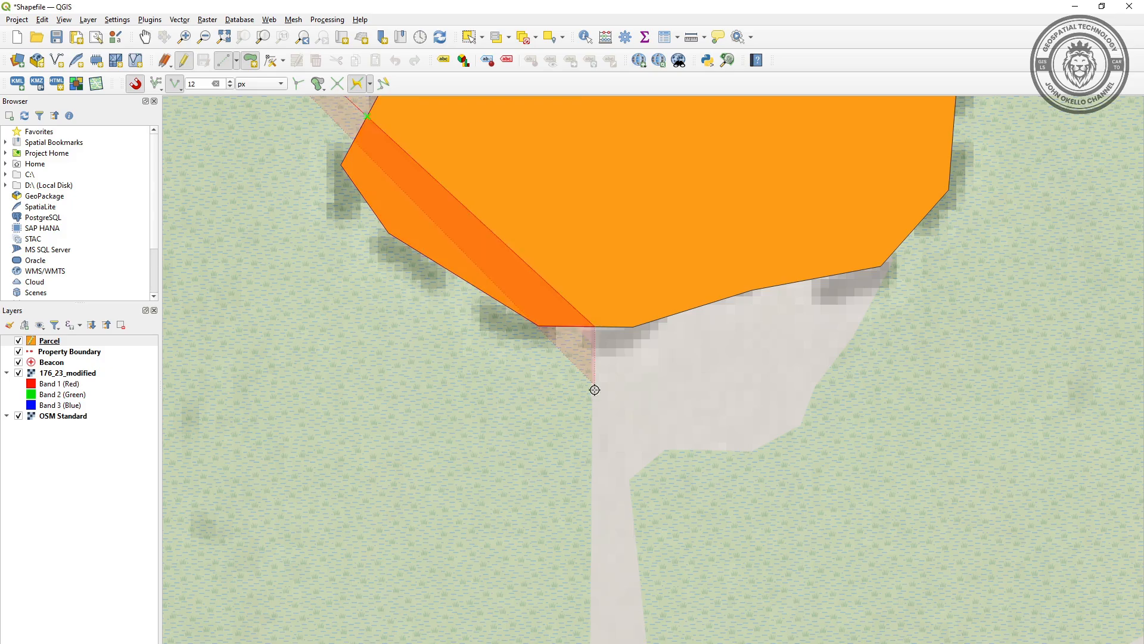
scroll(593, 352, "up", 1)
scroll(585, 392, "down", 2)
scroll(584, 392, "down", 1)
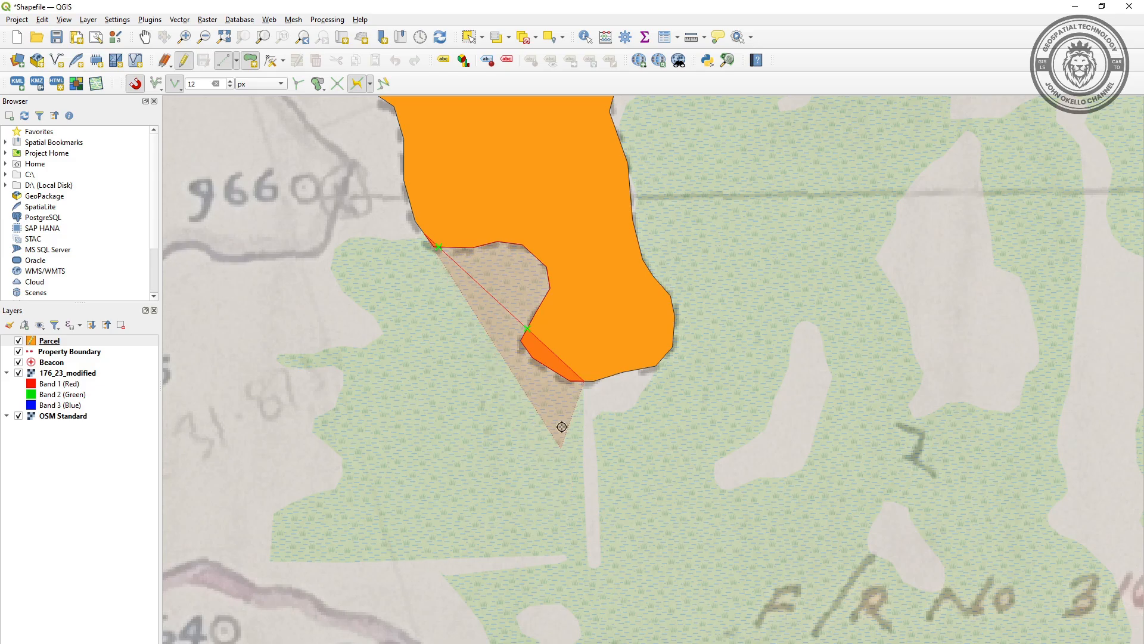
scroll(523, 351, "up", 1)
scroll(614, 456, "down", 1)
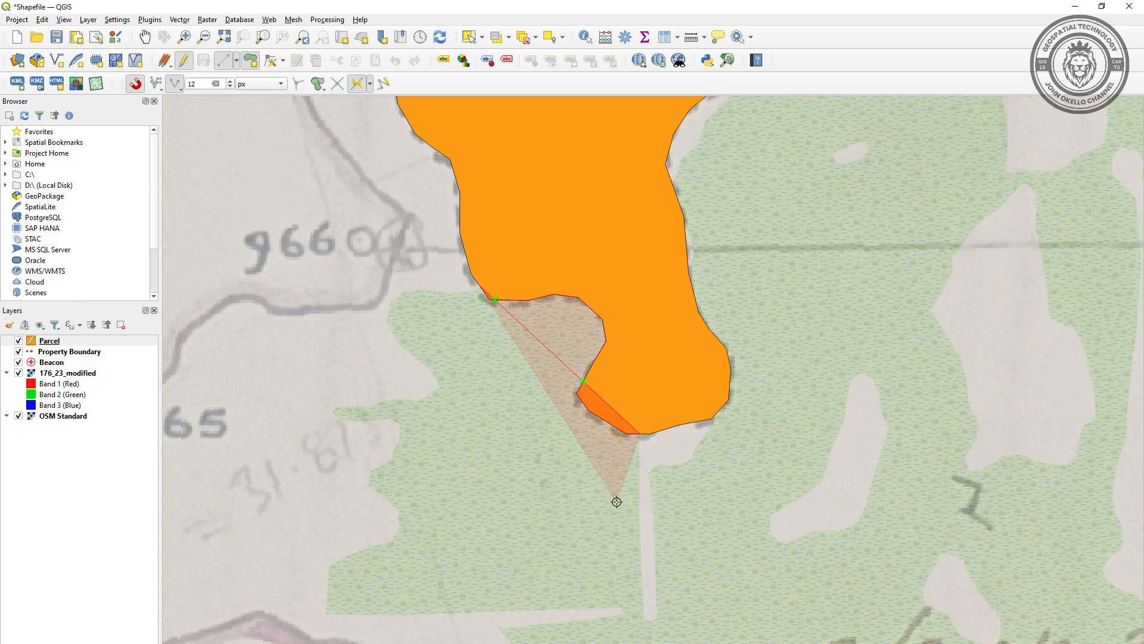
right_click(563, 379)
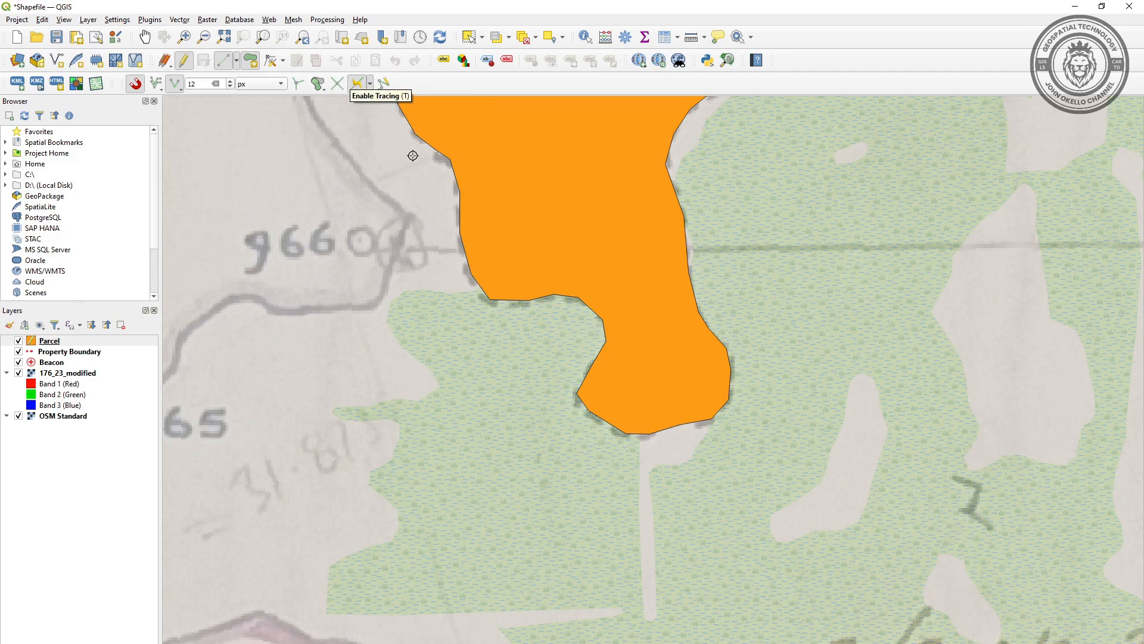
- Start an adjoining Parcel polygon by tracing the existing polygon's edge from its southwestern corner near beacon 966 to its southern tip
scroll(482, 302, "up", 1)
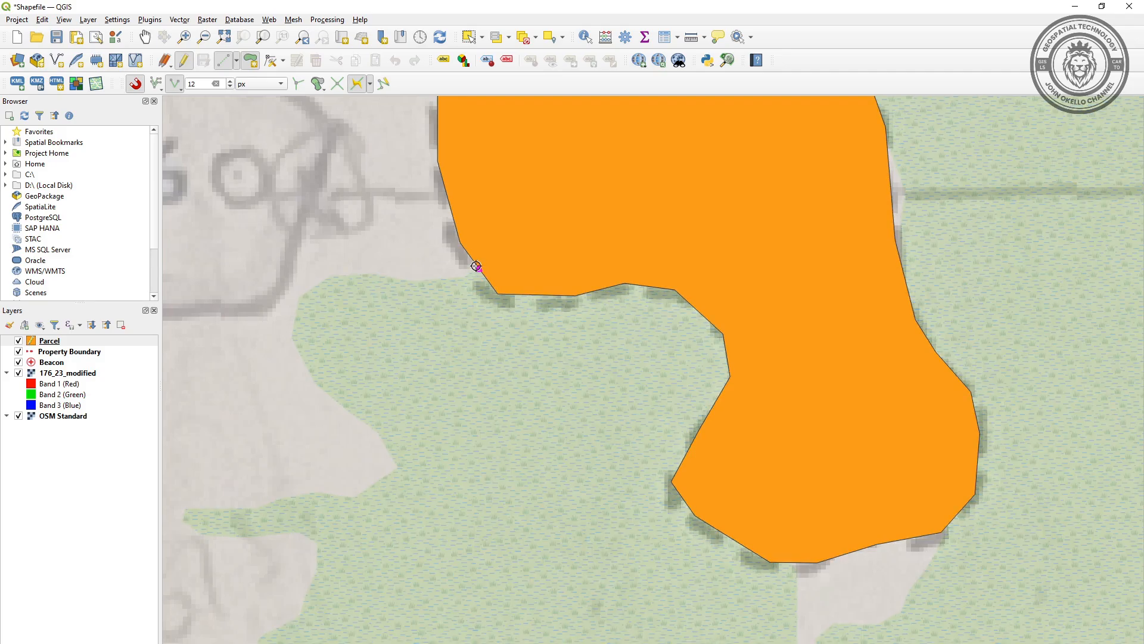
left_click(483, 283)
left_click(800, 562)
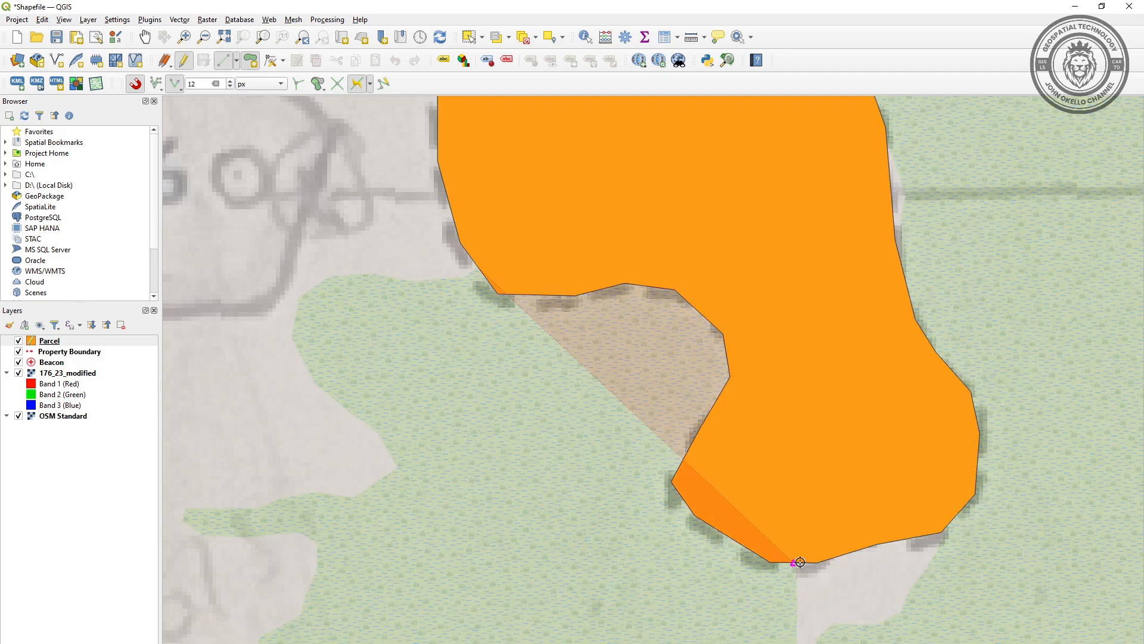
- Extend the new polygon south beside the narrow pale strip, and west along the green wetland's straight southern edge
scroll(733, 587, "down", 2)
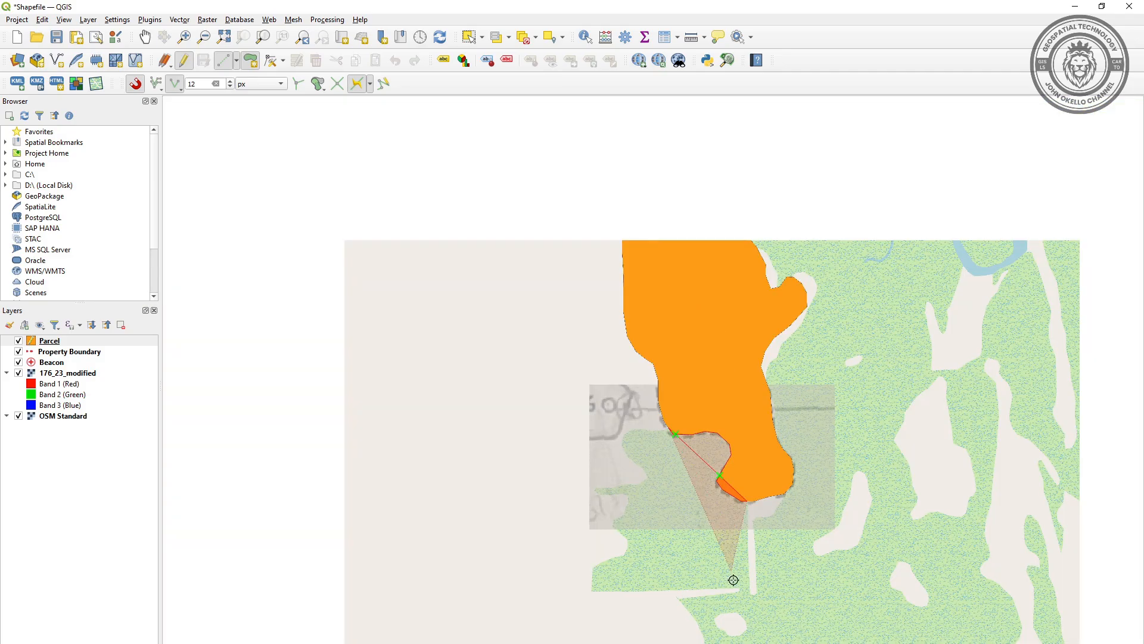
scroll(744, 596, "up", 1)
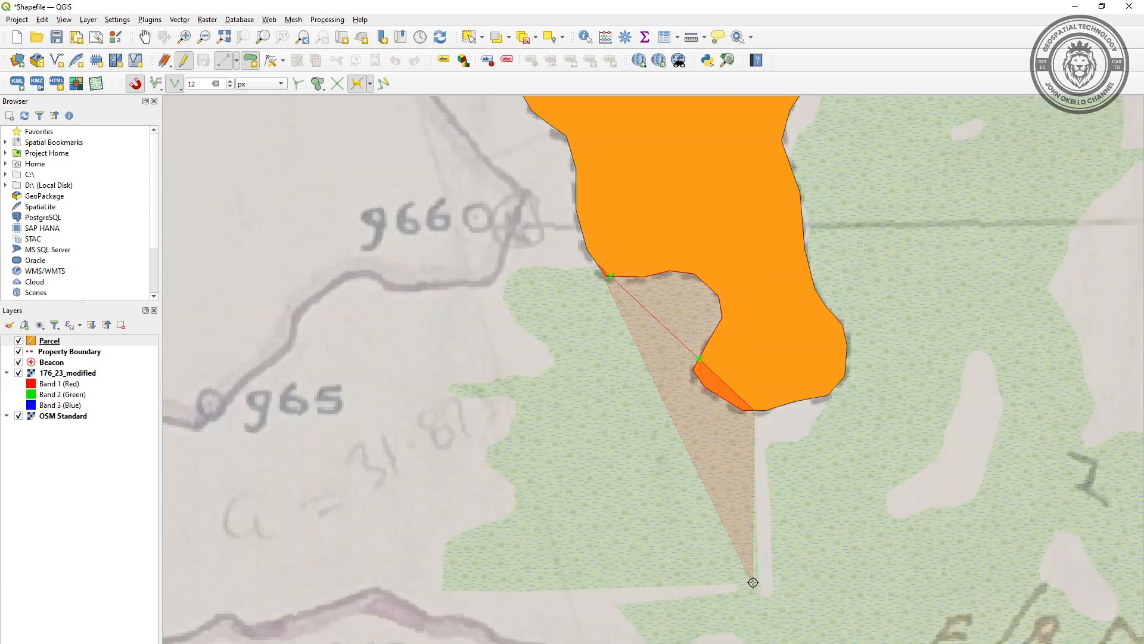
left_click(753, 583)
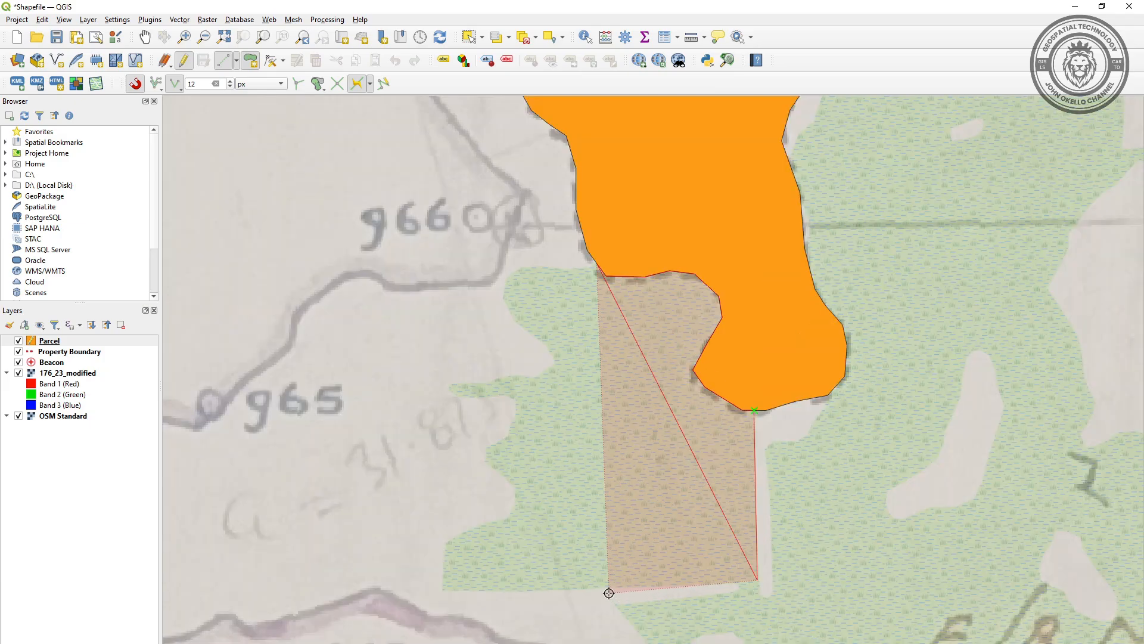
left_click(441, 588)
- Extend the new Parcel polygon north along the wetland's jagged western edge, from its southwestern corner to the bulge below the narrow spike
left_click(447, 541)
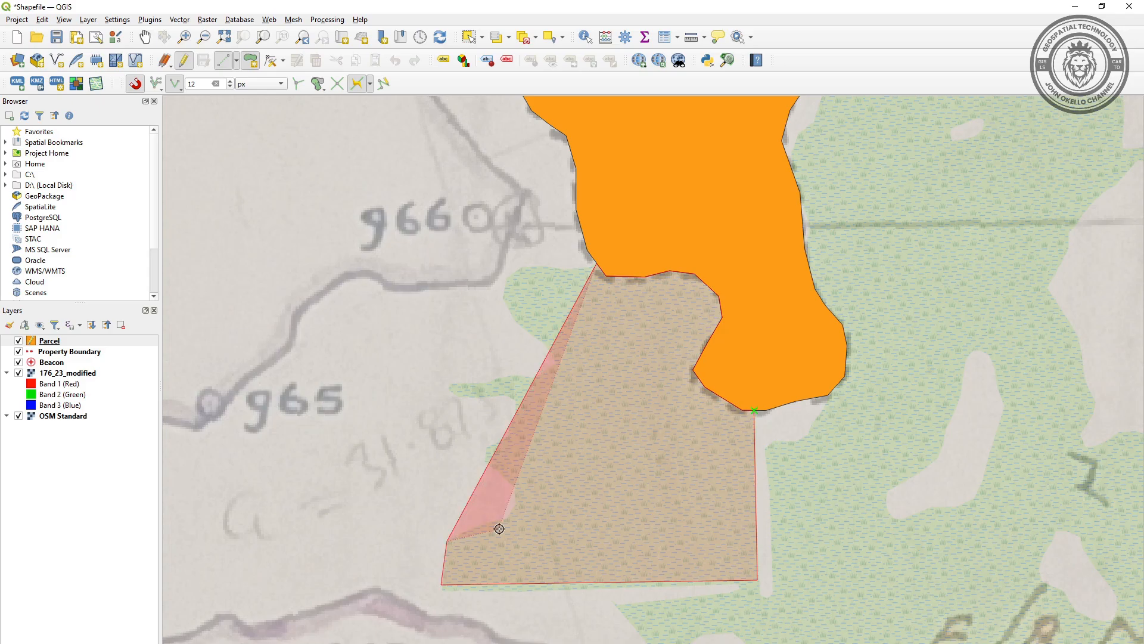
left_click(512, 509)
right_click(514, 492)
left_click(514, 488)
left_click(492, 468)
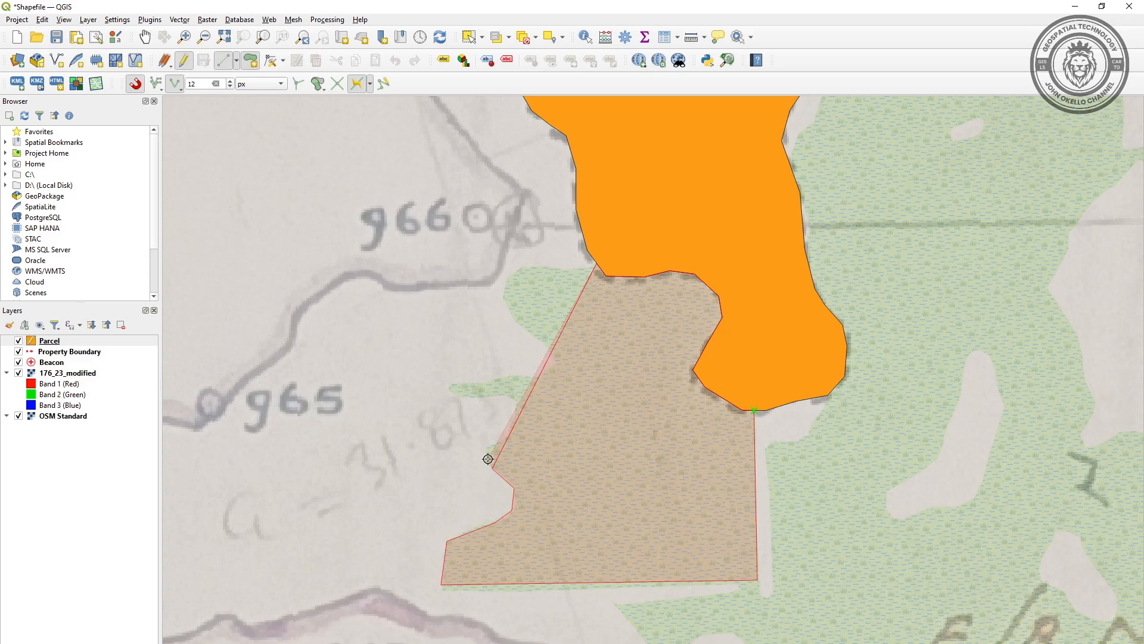
left_click(488, 452)
left_click(488, 442)
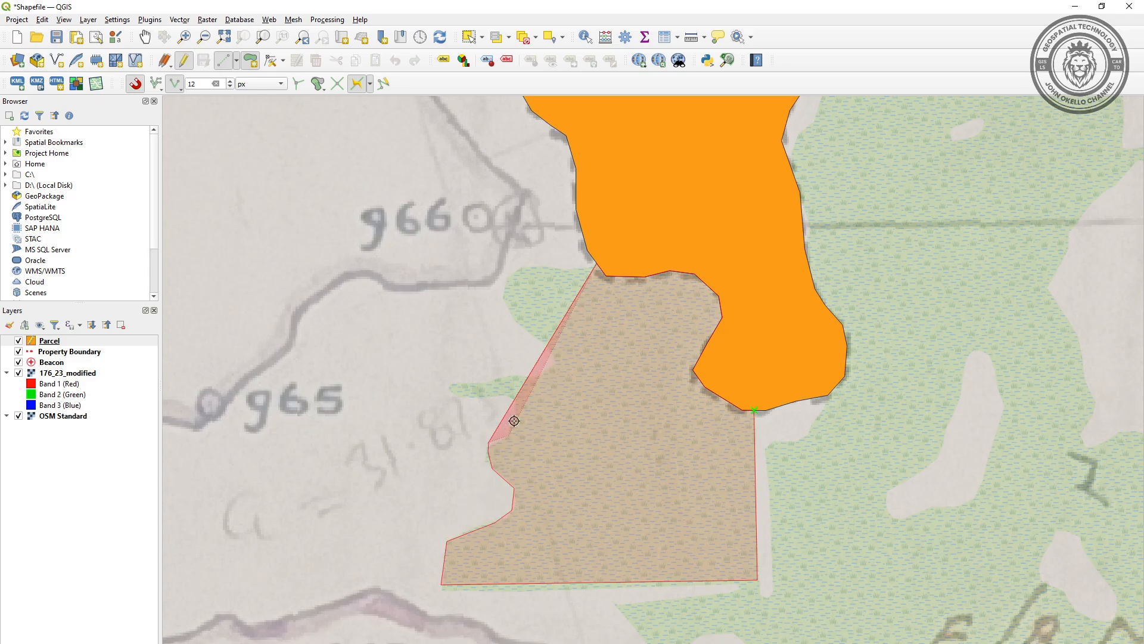
- Continue the polygon along the next wetland notch and out to the tip of the narrow western spike
left_click(510, 434)
left_click(516, 411)
left_click(515, 399)
left_click(482, 394)
left_click(456, 390)
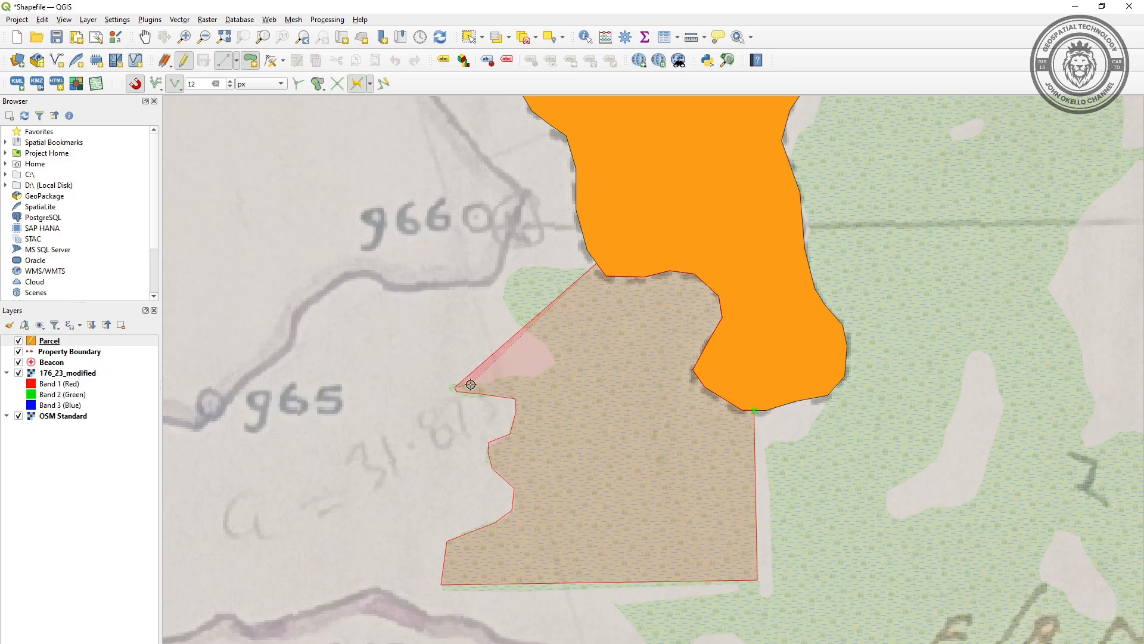
- Follow the spike's upper side and the wetland's rounded northwestern corner back to the existing polygon, and finish the new polygon
left_click(525, 377)
left_click(560, 364)
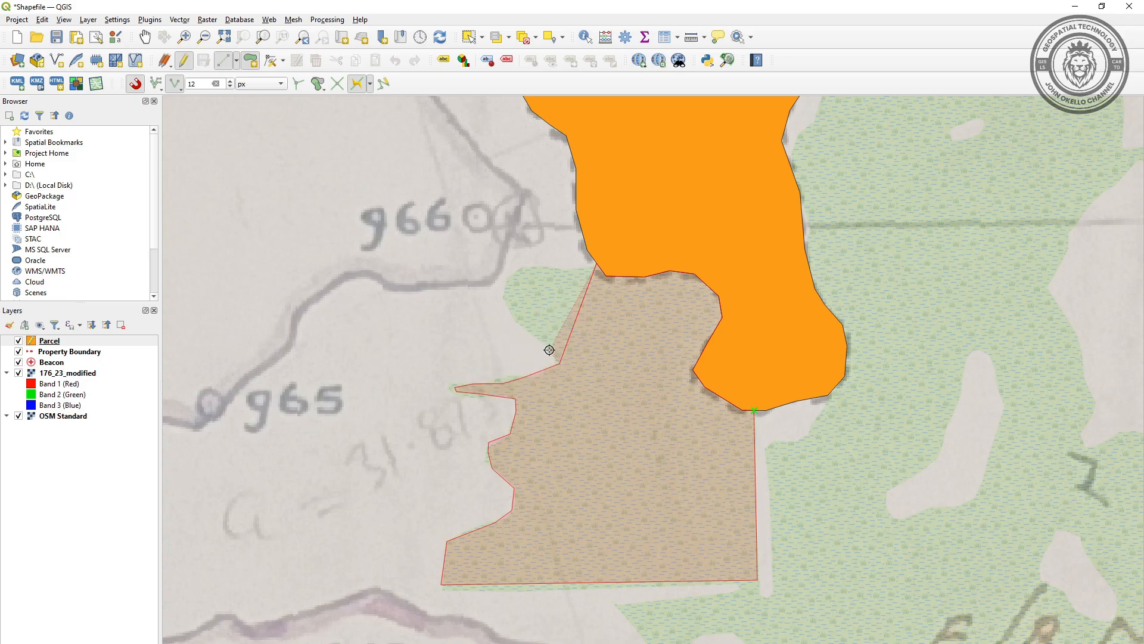
left_click(507, 288)
left_click(510, 276)
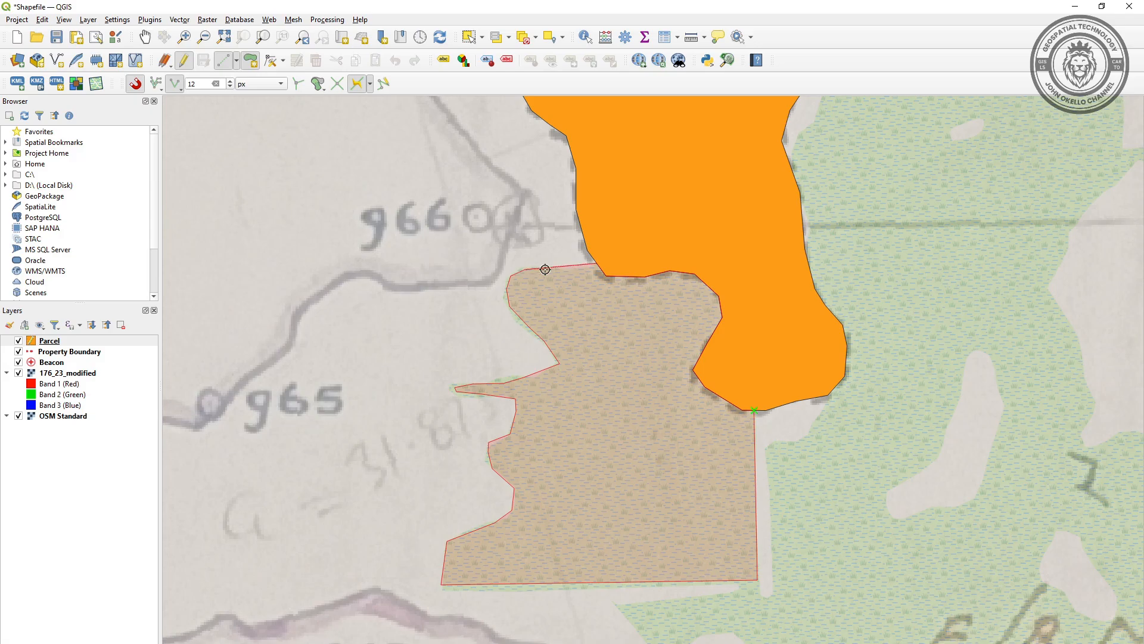
scroll(582, 254, "up", 3)
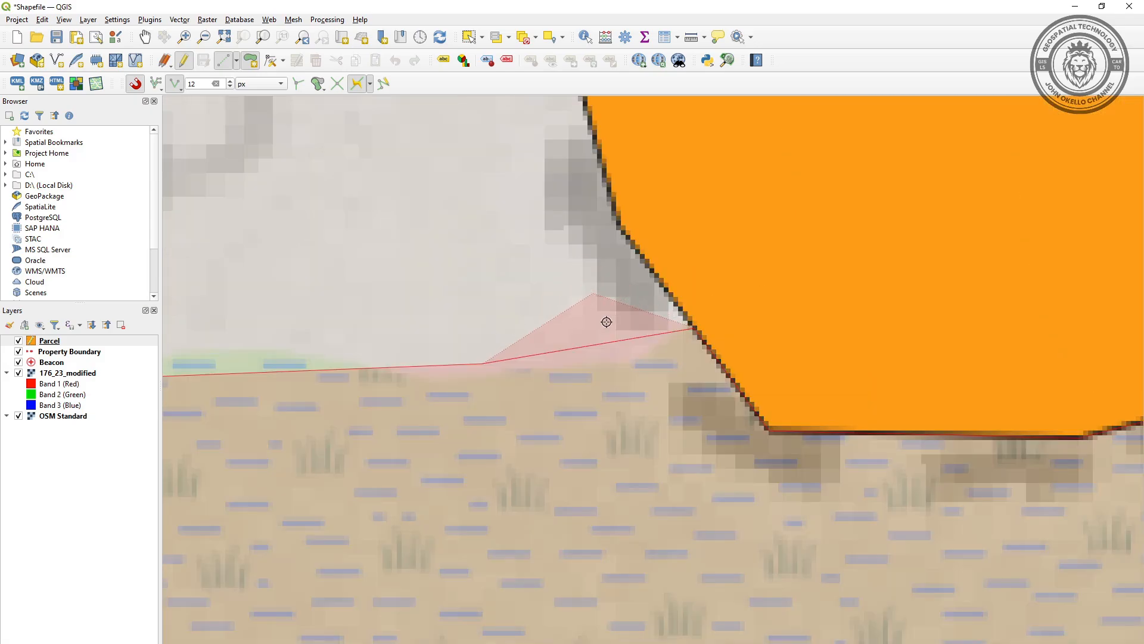
right_click(637, 362)
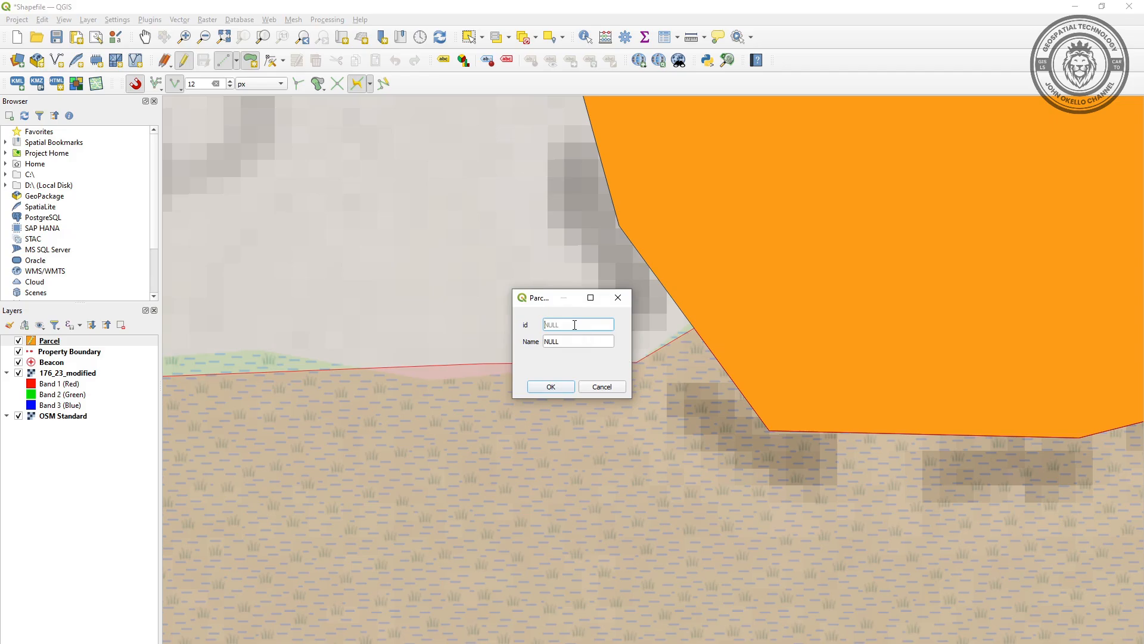
- Give the new Parcel feature id 2 and the name Swamp
type("2")
left_click_drag(563, 342, 539, 337)
type("Swamp")
left_click(551, 386)
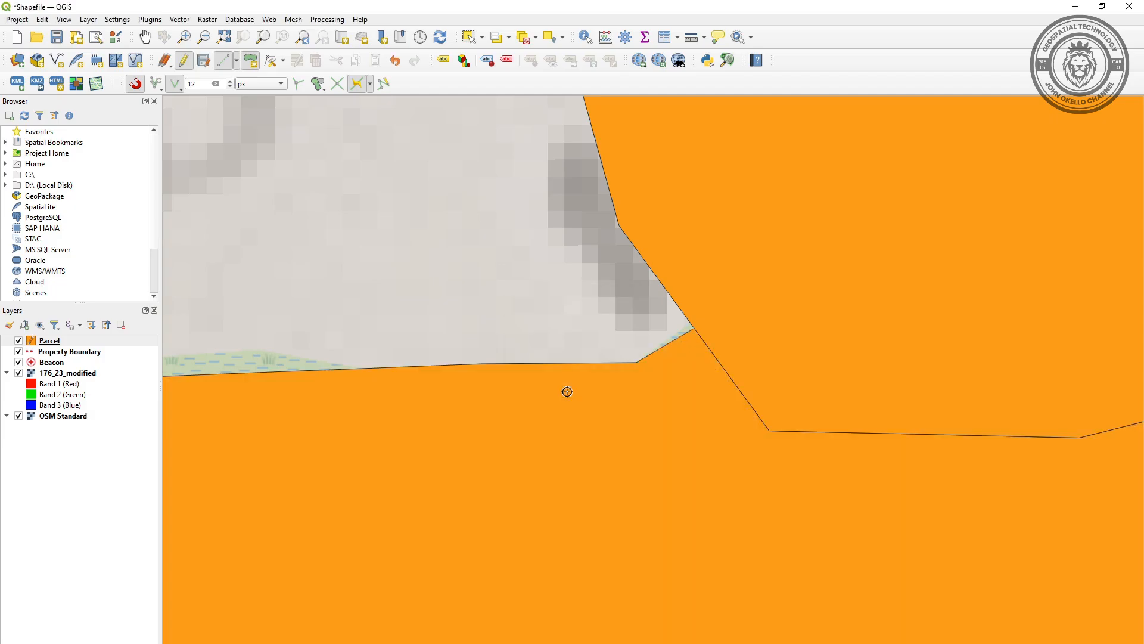
- Save the Parcel layer edits, end its editing session and check the shared edge between the two polygons
scroll(538, 256, "down", 2)
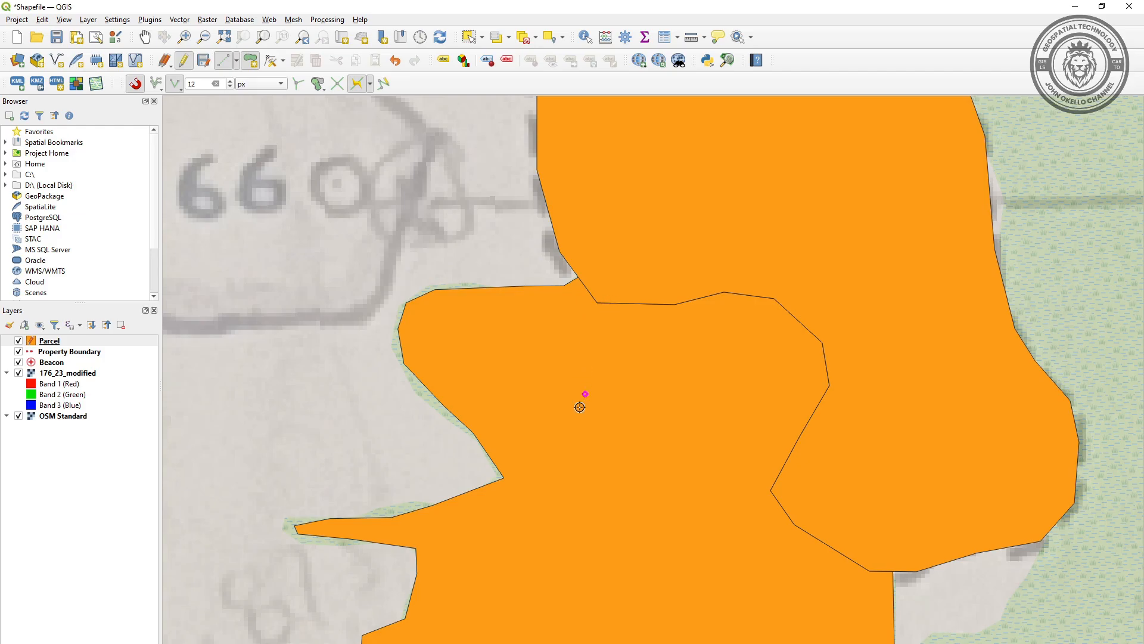
scroll(549, 462, "down", 2)
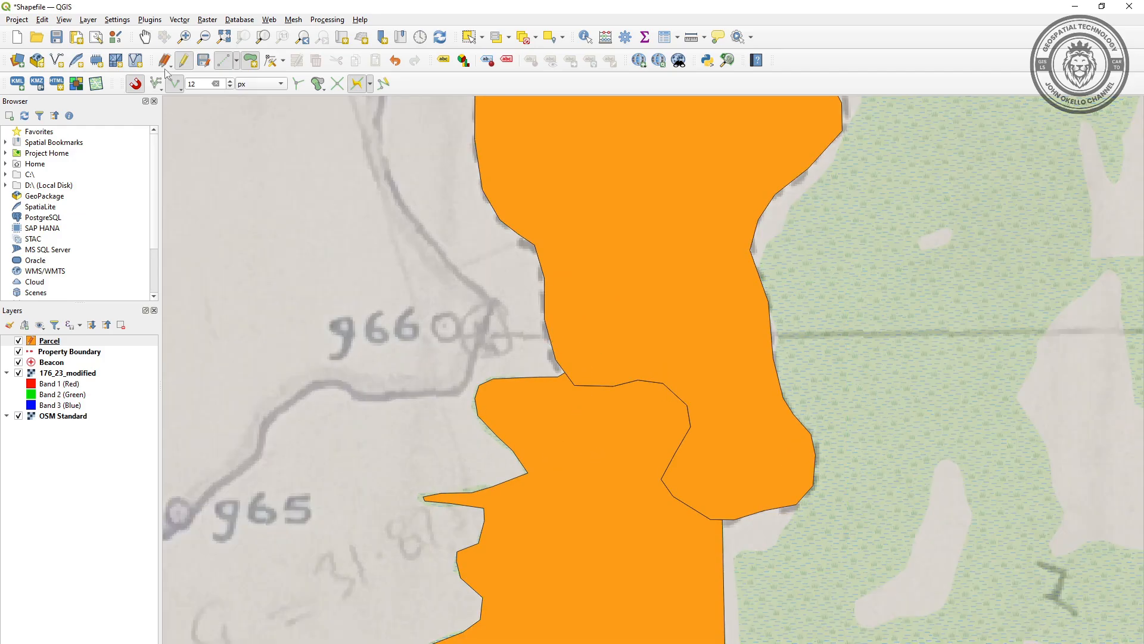
left_click(203, 60)
left_click(184, 60)
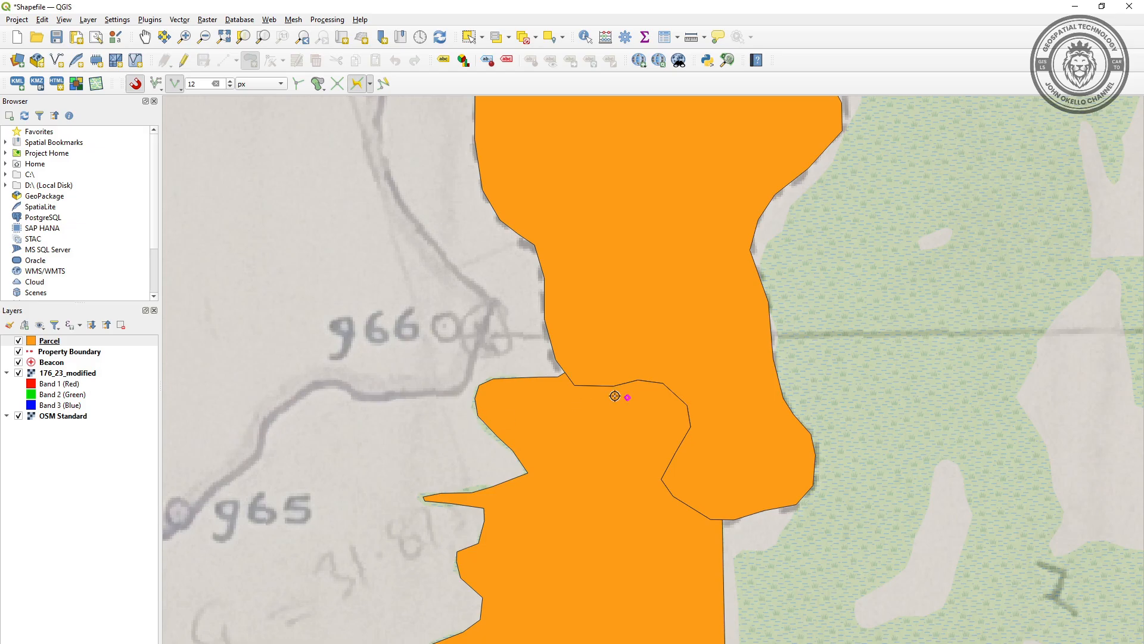
scroll(544, 409, "down", 1)
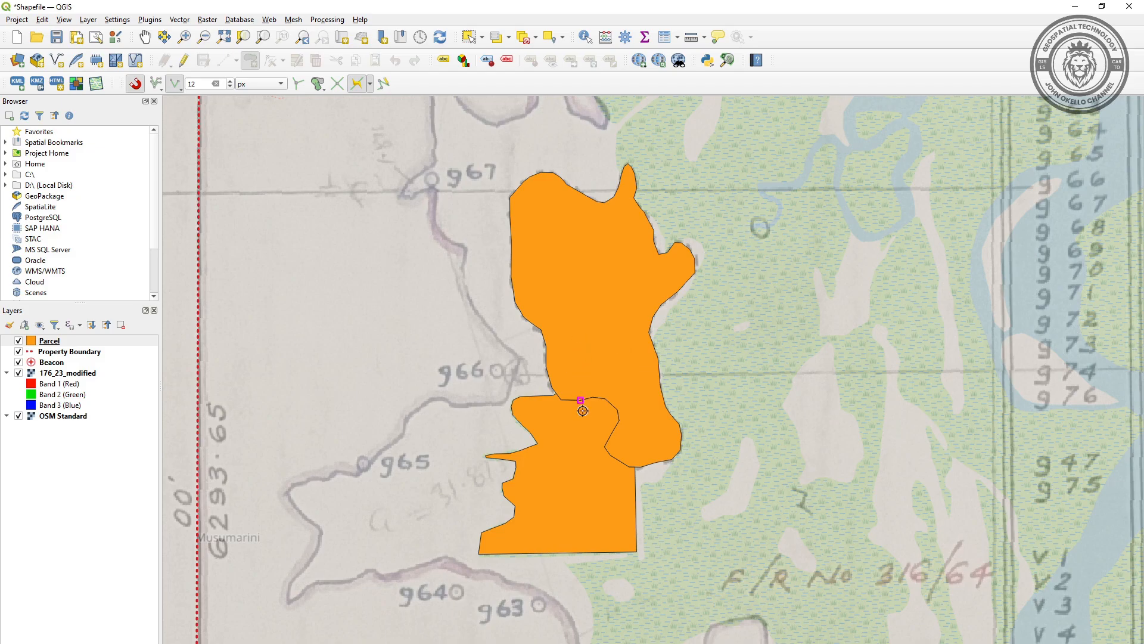
scroll(593, 411, "up", 1)
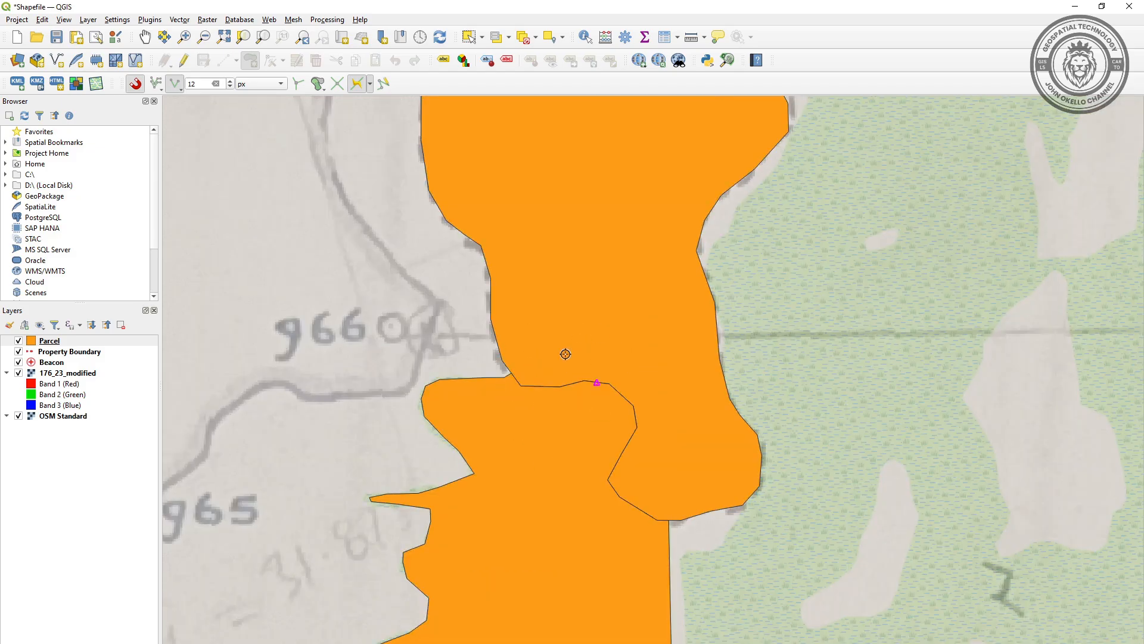
left_click(51, 342)
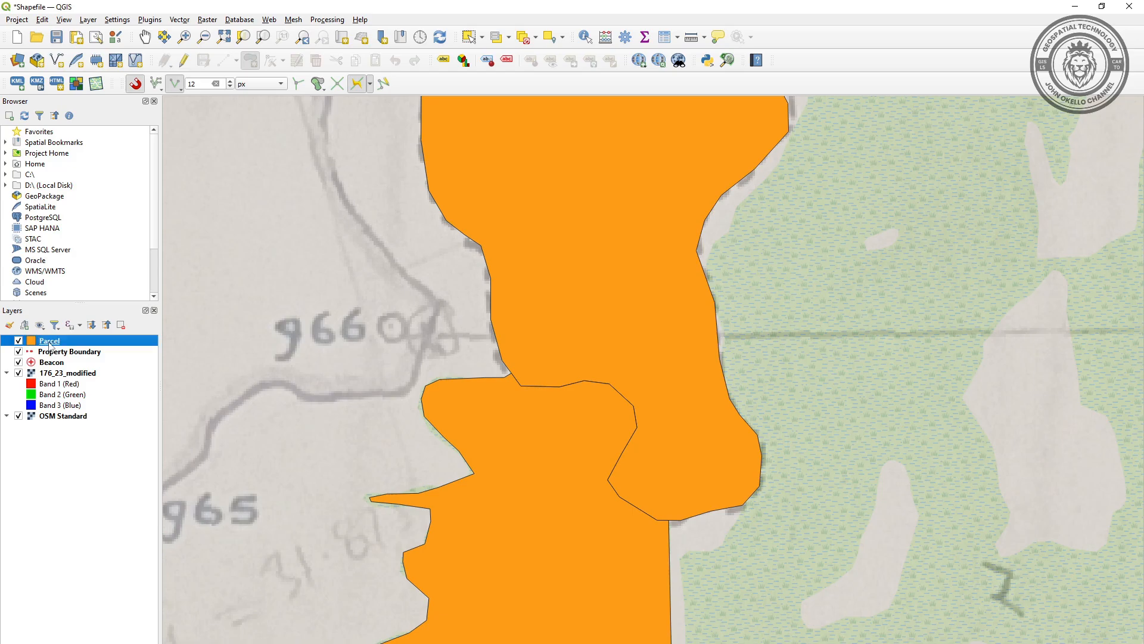
right_click(51, 346)
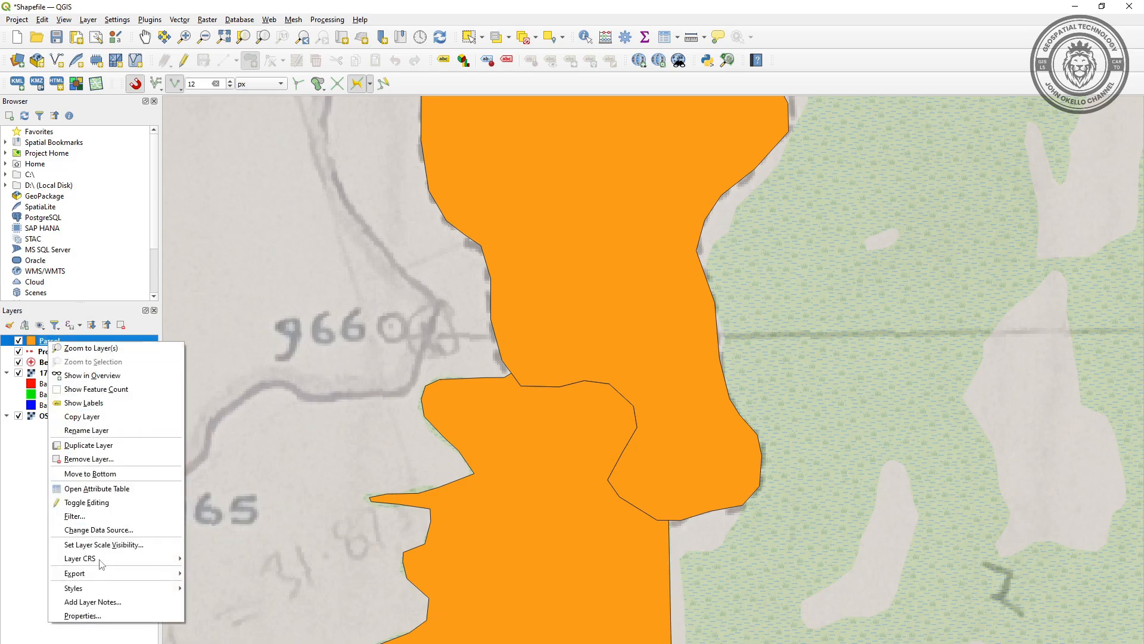
left_click(91, 616)
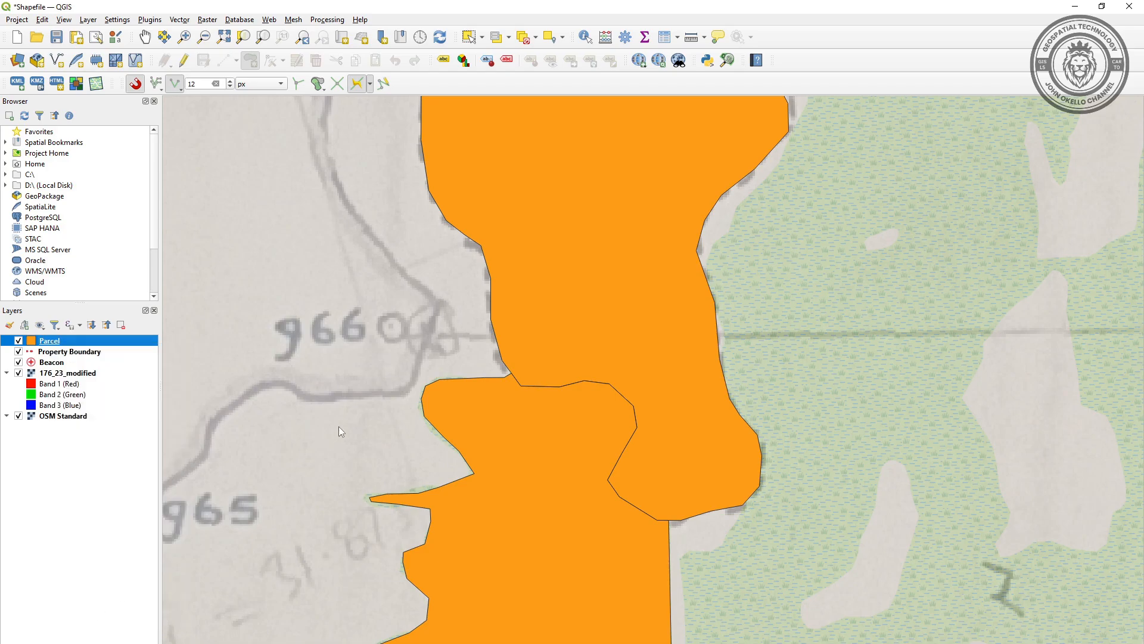
key("Escape")
- Set the Parcel layer's symbology to Categorized, based on the Name field
right_click(44, 343)
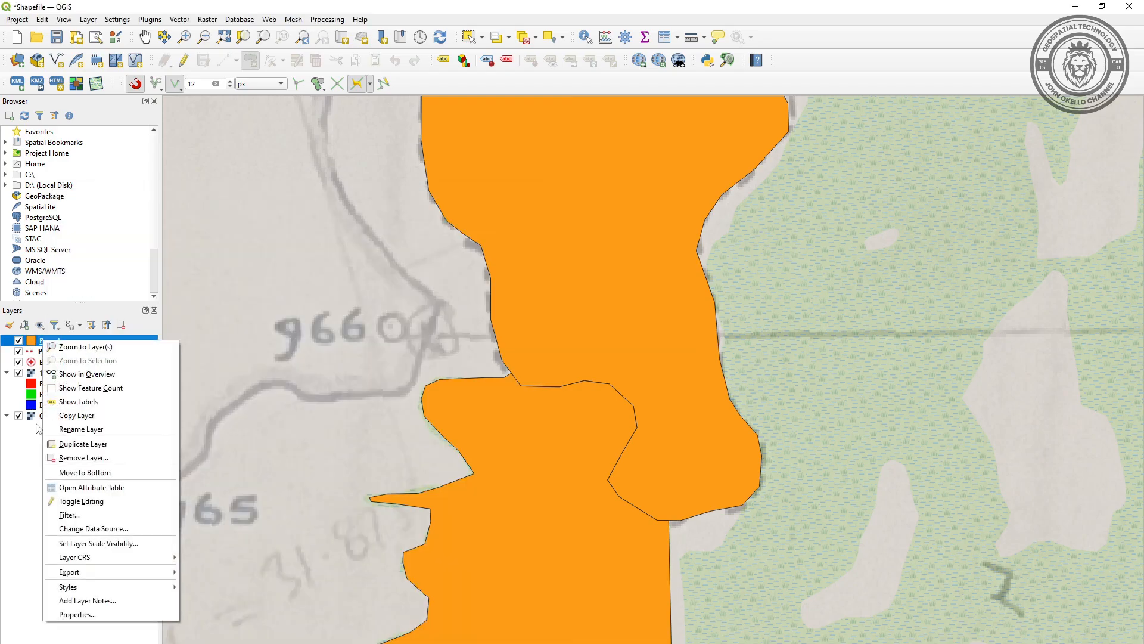
left_click(91, 616)
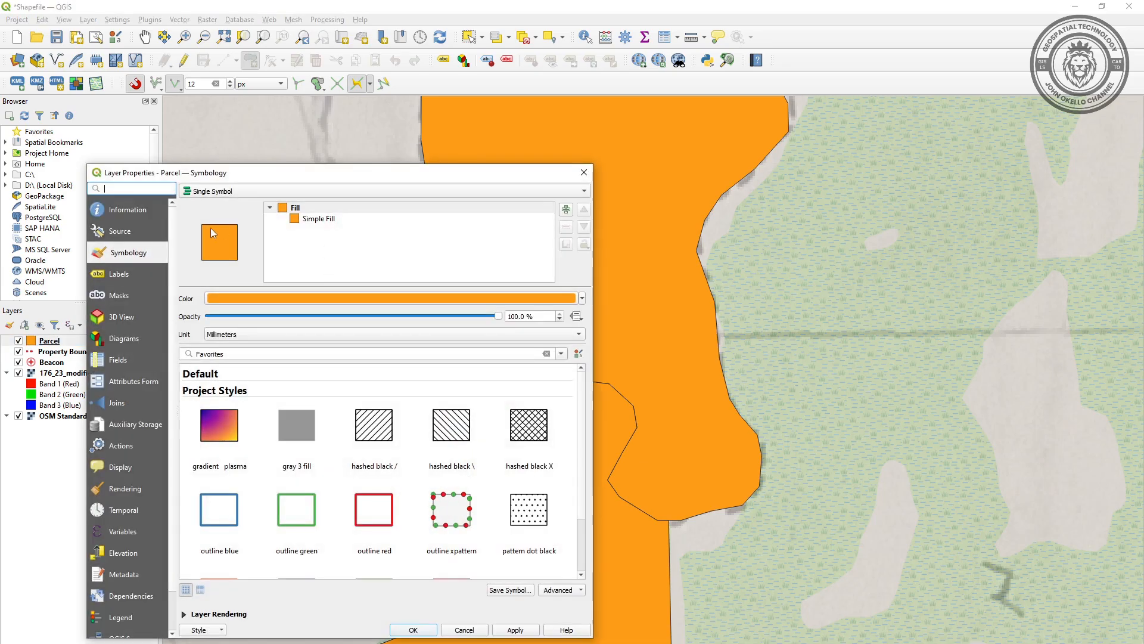
left_click(217, 190)
left_click(217, 203)
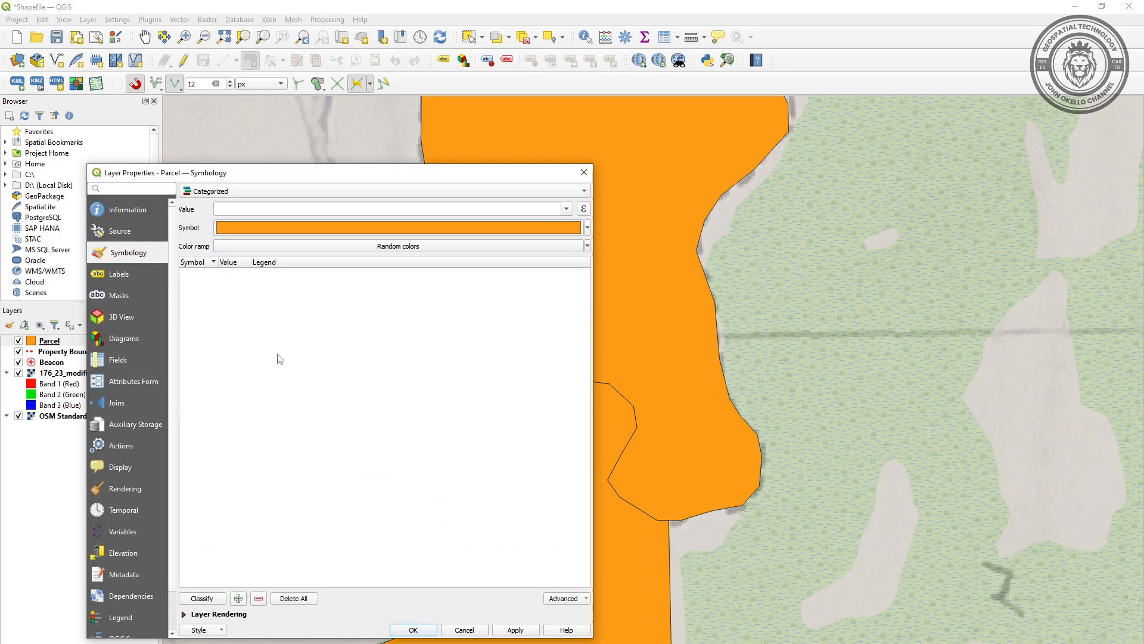
left_click(565, 210)
left_click(235, 242)
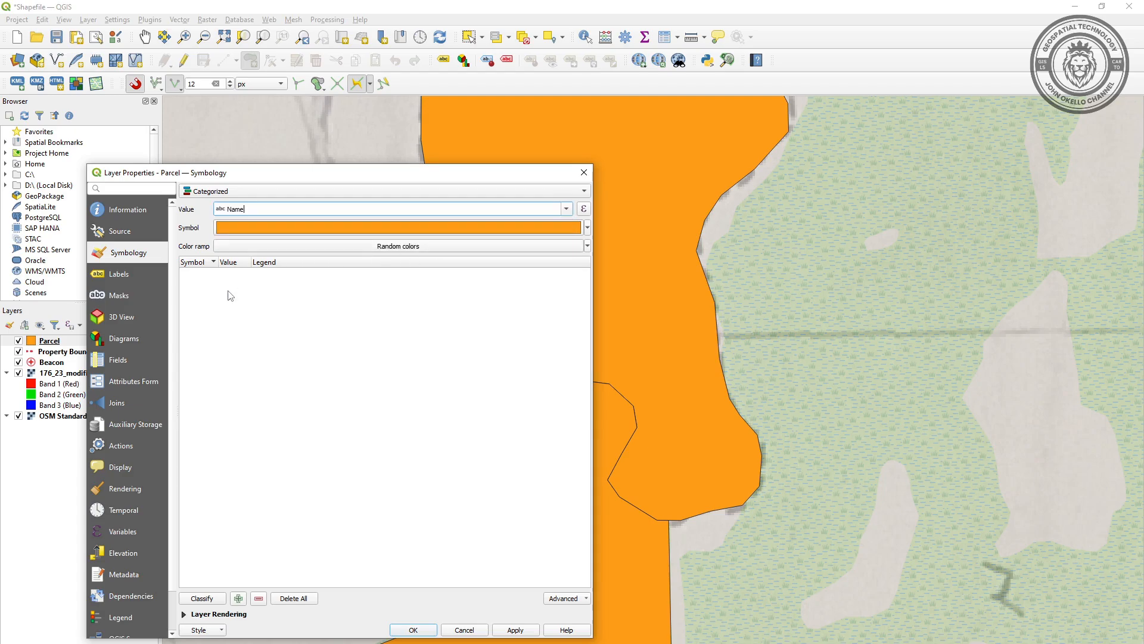
- Classify the parcels with the Spectral color ramp, keep Island and Swamp enabled, disable the all-other-values category, and apply the symbology
left_click(235, 247)
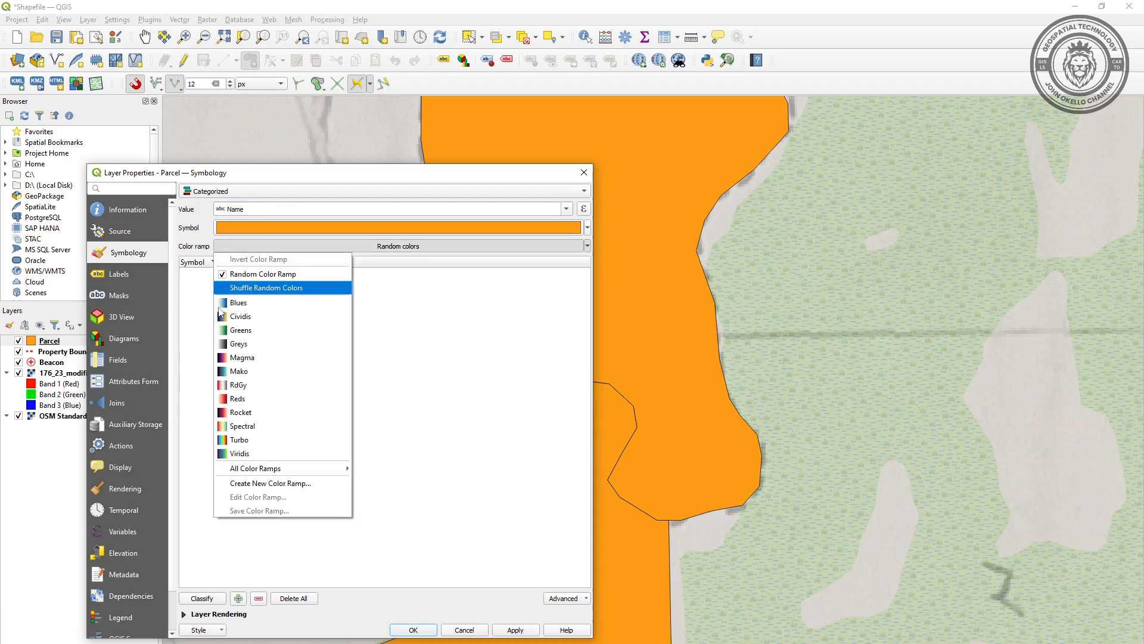
left_click(237, 426)
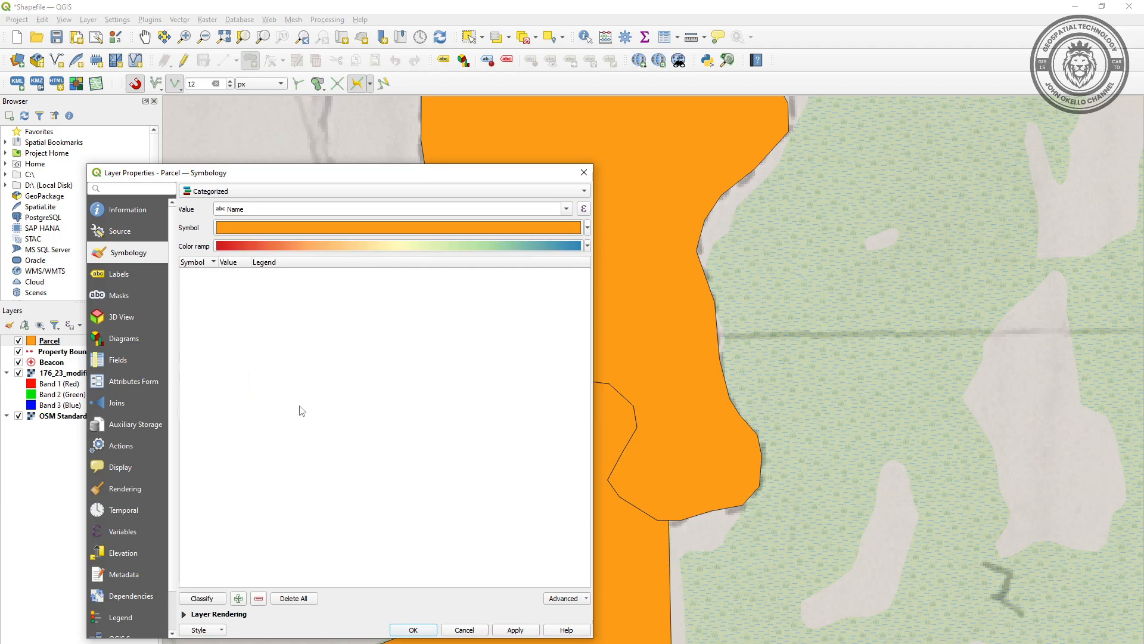
left_click(212, 602)
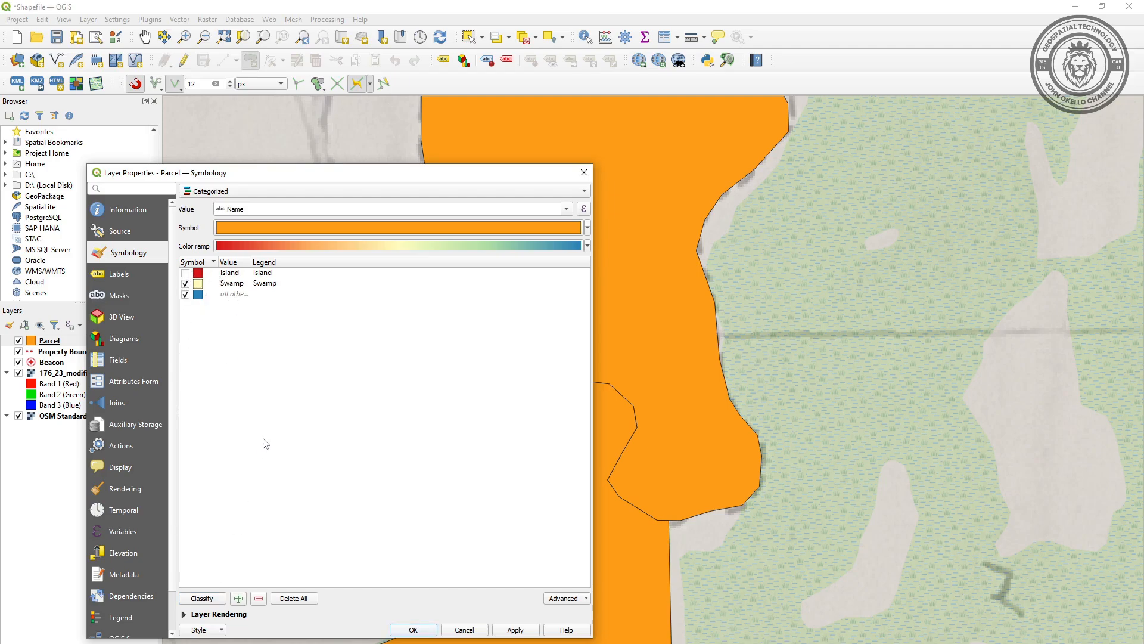
left_click(186, 273)
left_click(510, 631)
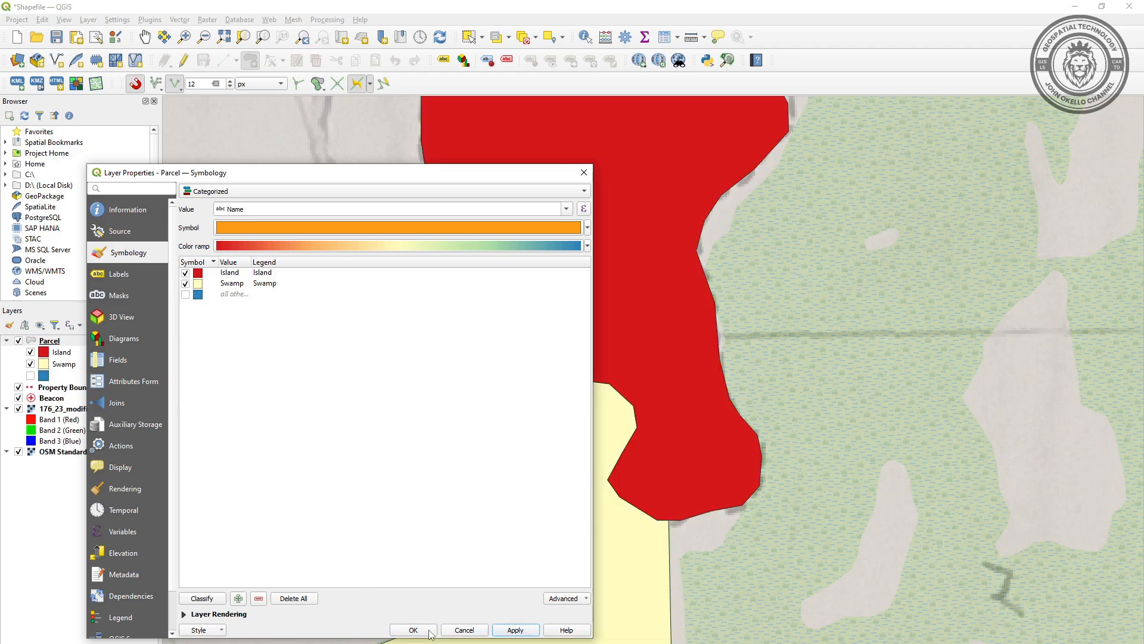
left_click(431, 634)
scroll(511, 388, "down", 3)
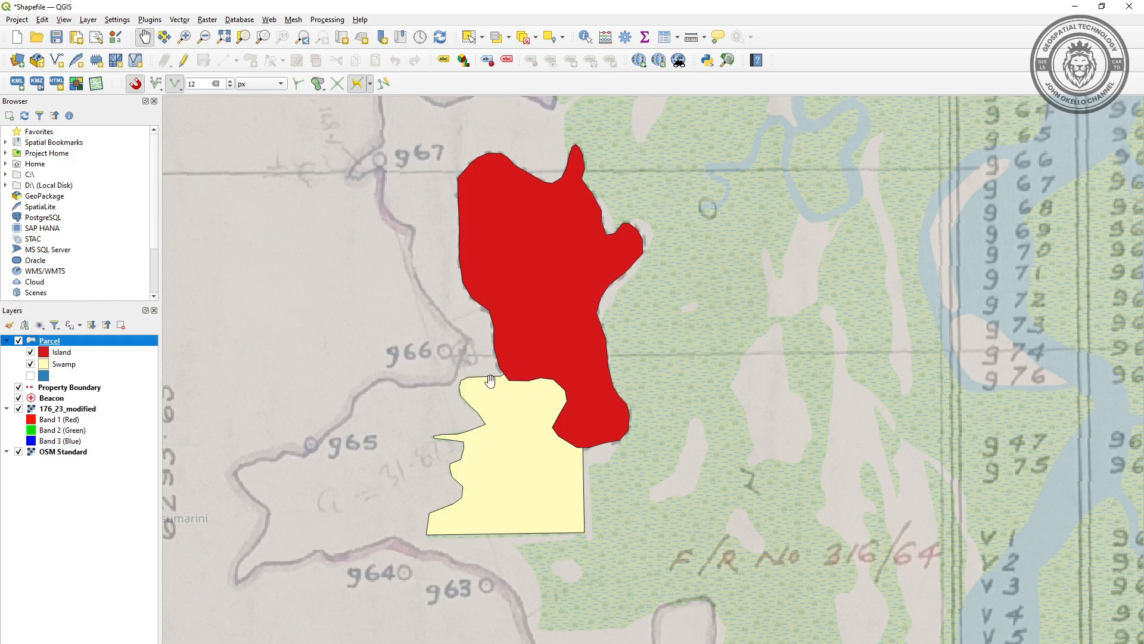
scroll(498, 380, "up", 2)
scroll(497, 380, "down", 2)
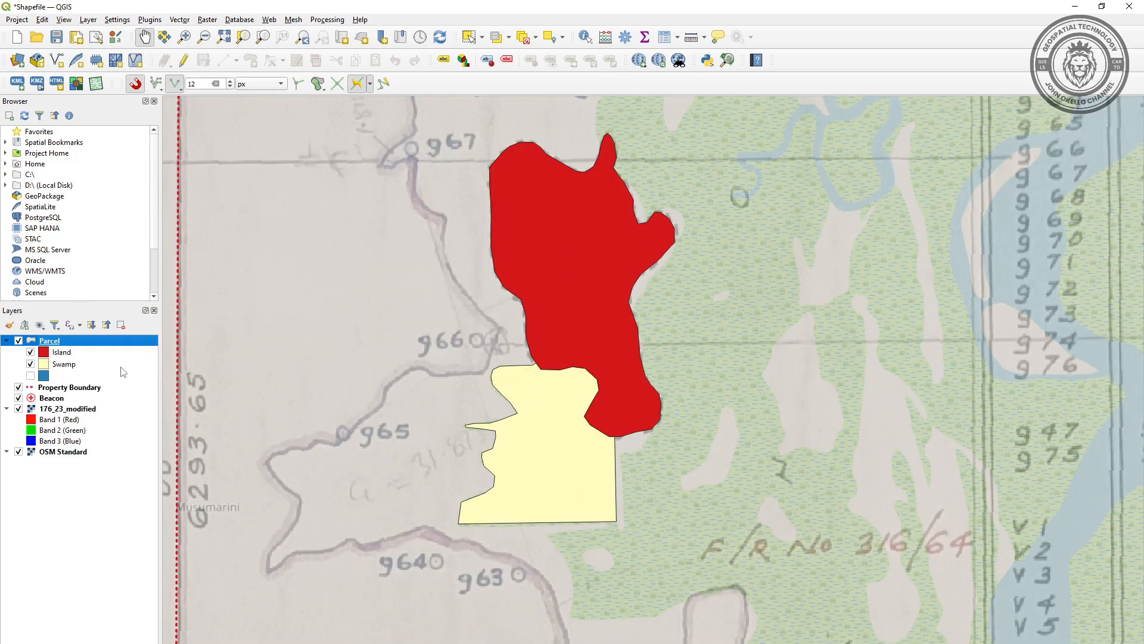
- Start editing the Parcel attribute table and add a decimal number field named Area with length 10 and precision 2
right_click(53, 345)
left_click(127, 489)
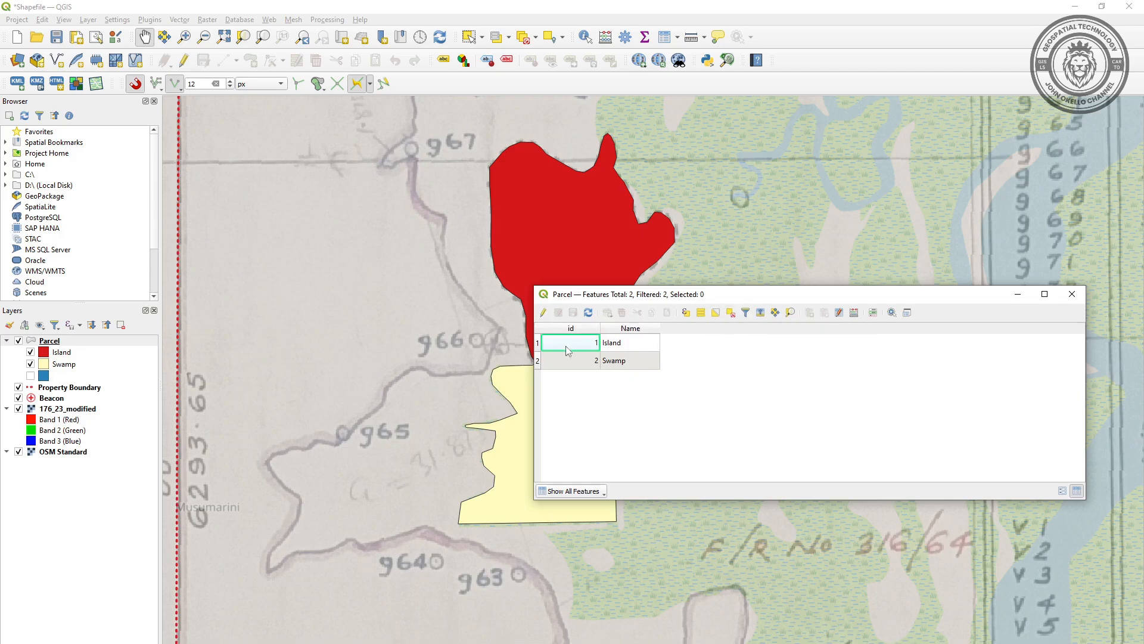
left_click(543, 313)
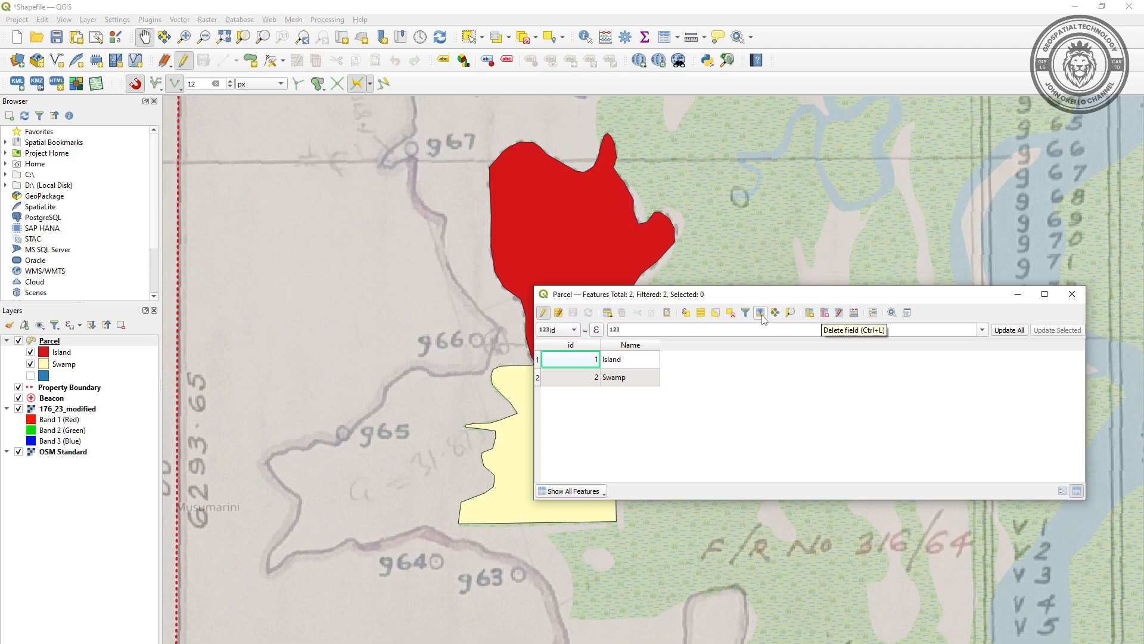
left_click(810, 312)
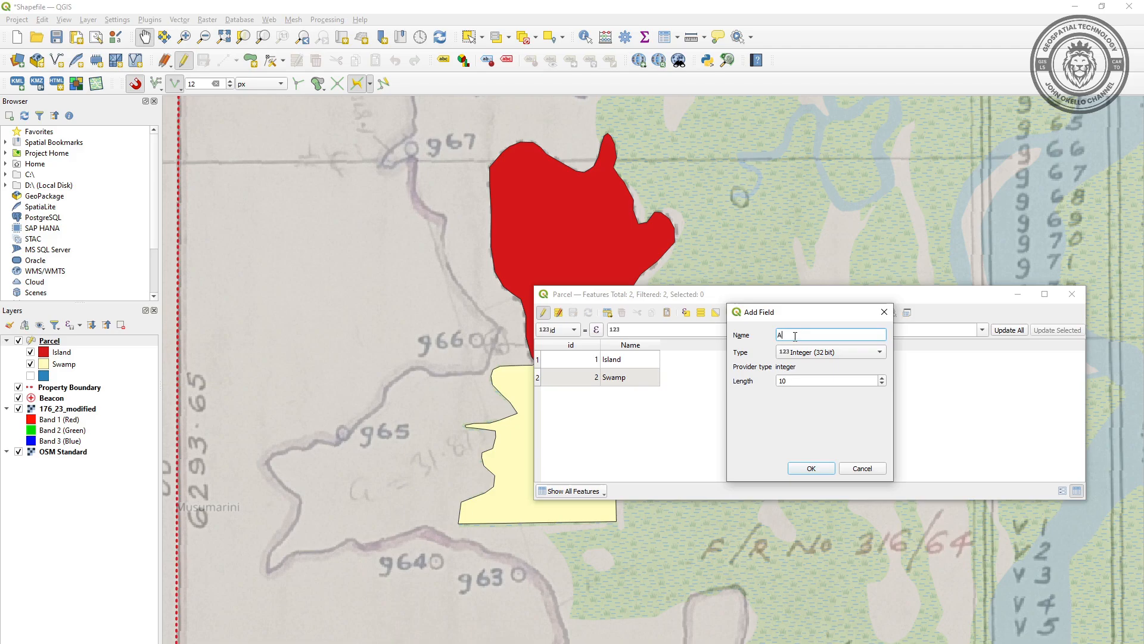
left_click(802, 352)
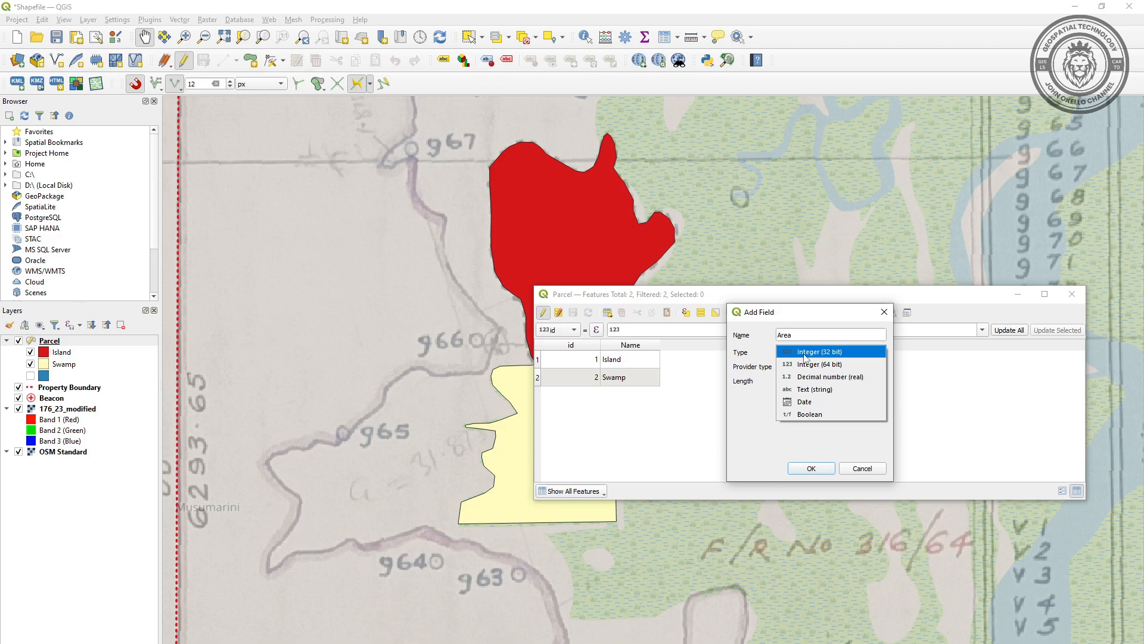
left_click(821, 382)
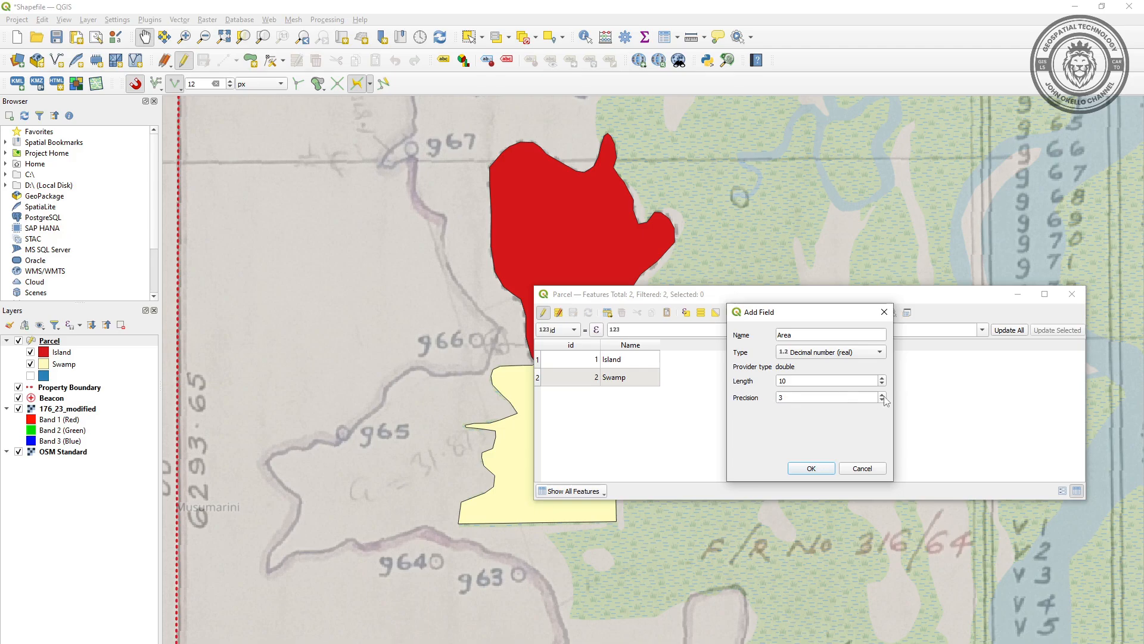
left_click(806, 468)
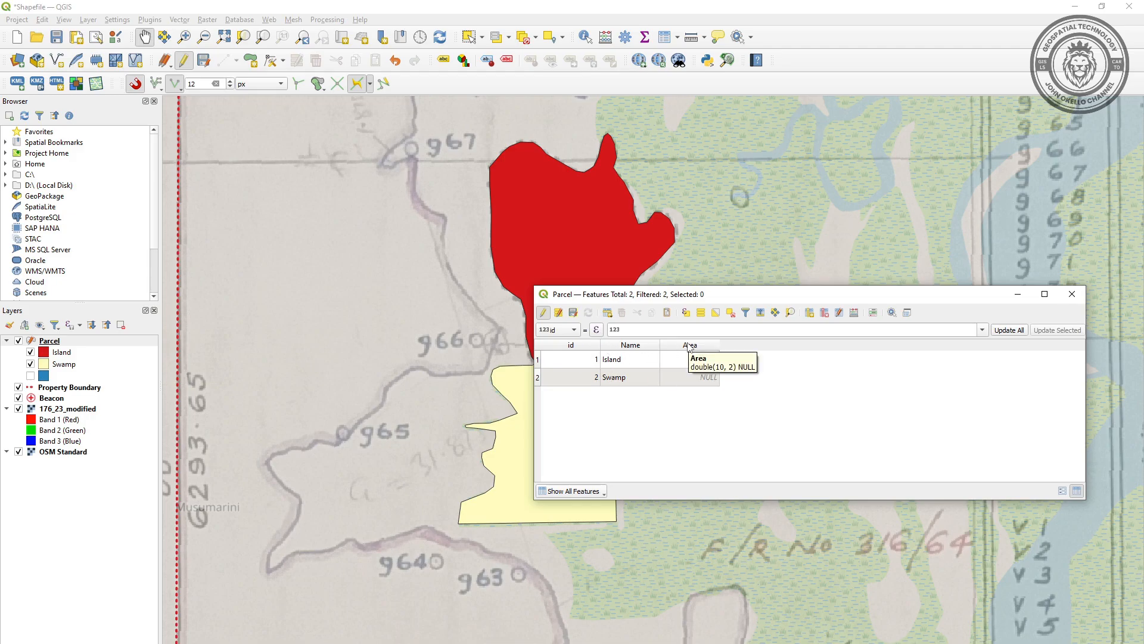
- Open the Field Calculator for the Parcel layer and set it to update the existing Area field
left_click(854, 313)
left_click_drag(817, 207, 442, 252)
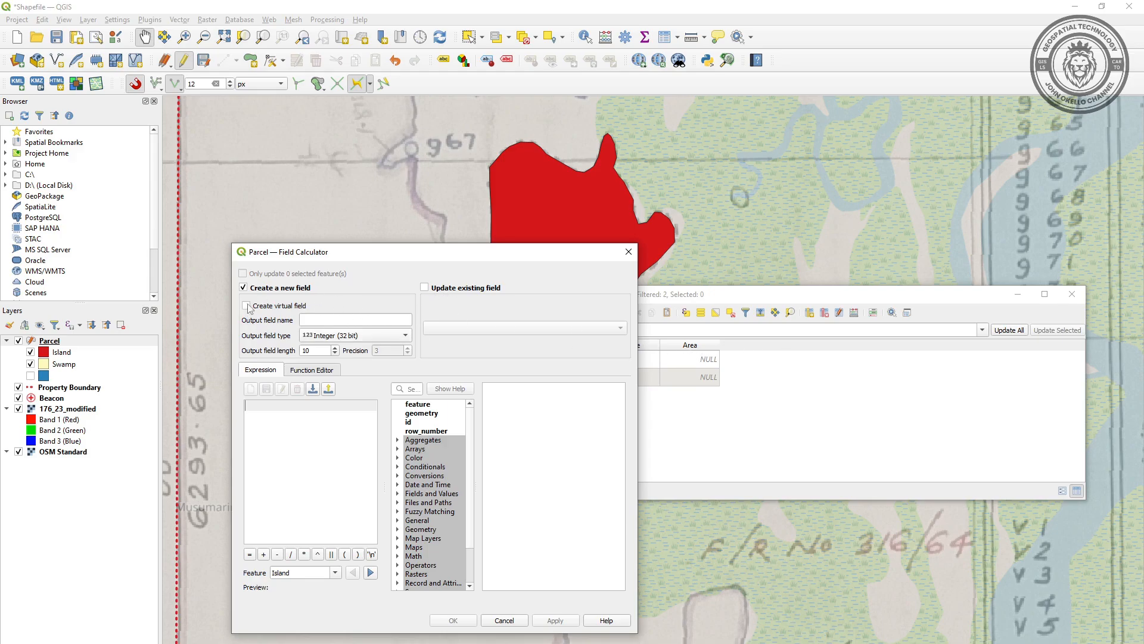
left_click(425, 289)
left_click(460, 327)
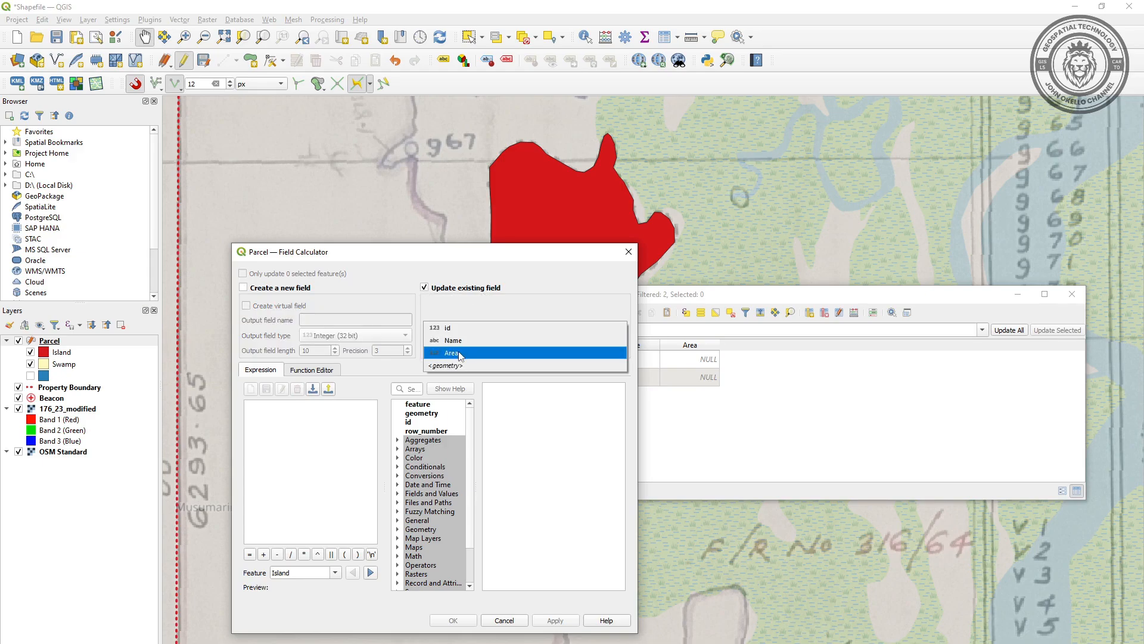
left_click(460, 353)
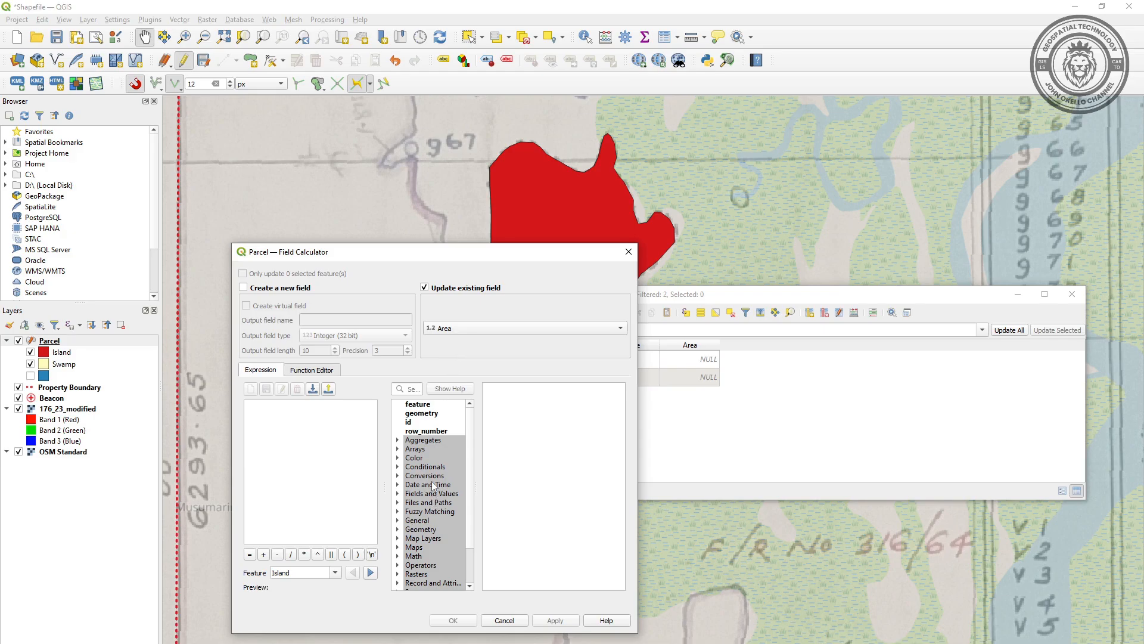
- Calculate the Area field for both parcels with the $area geometry expression and apply it
scroll(434, 489, "down", 1)
left_click(399, 502)
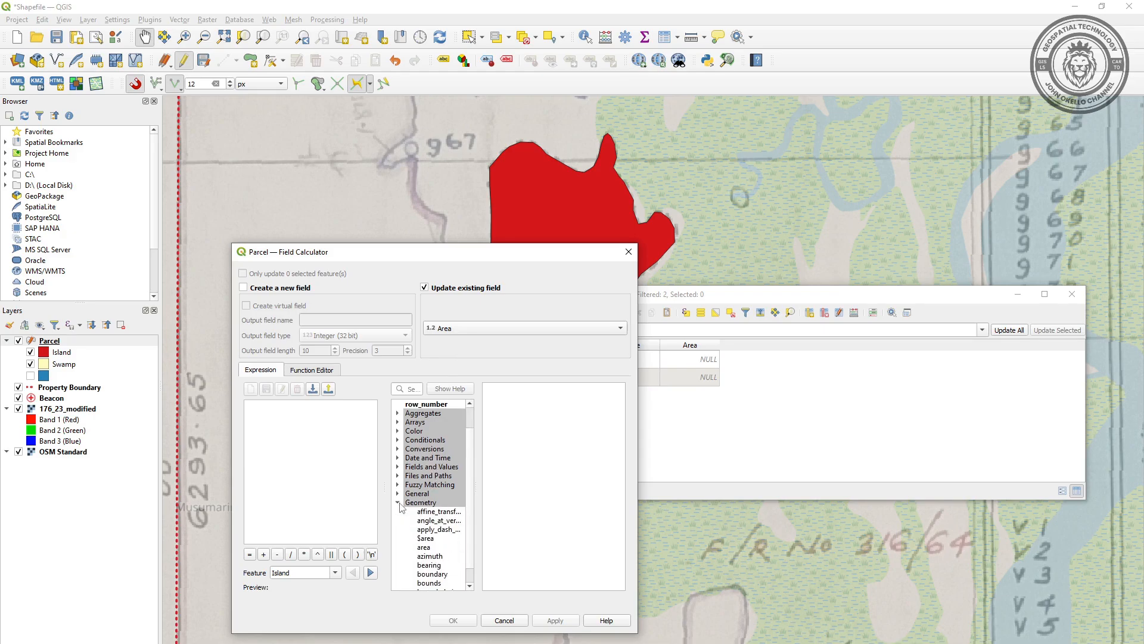
scroll(414, 514, "down", 1)
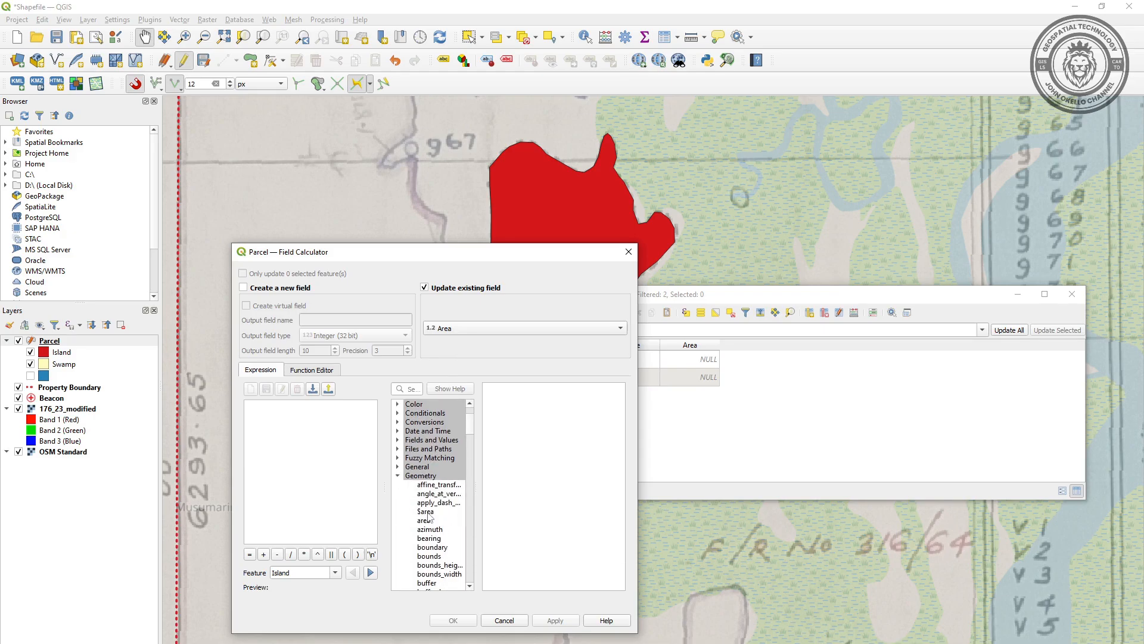
double_click(424, 513)
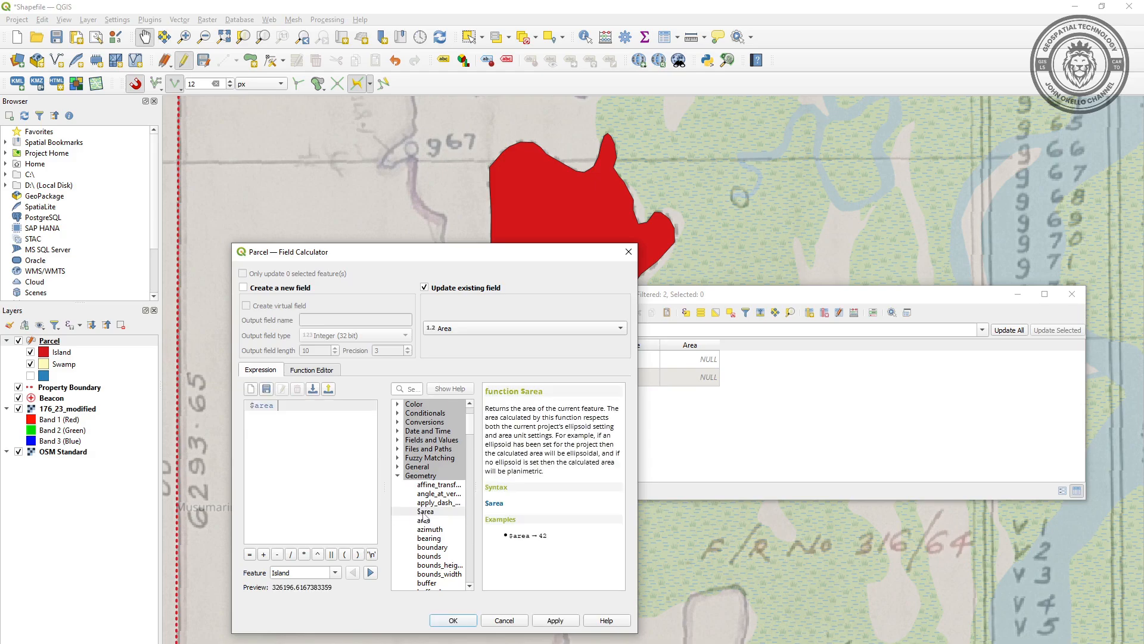
left_click(556, 621)
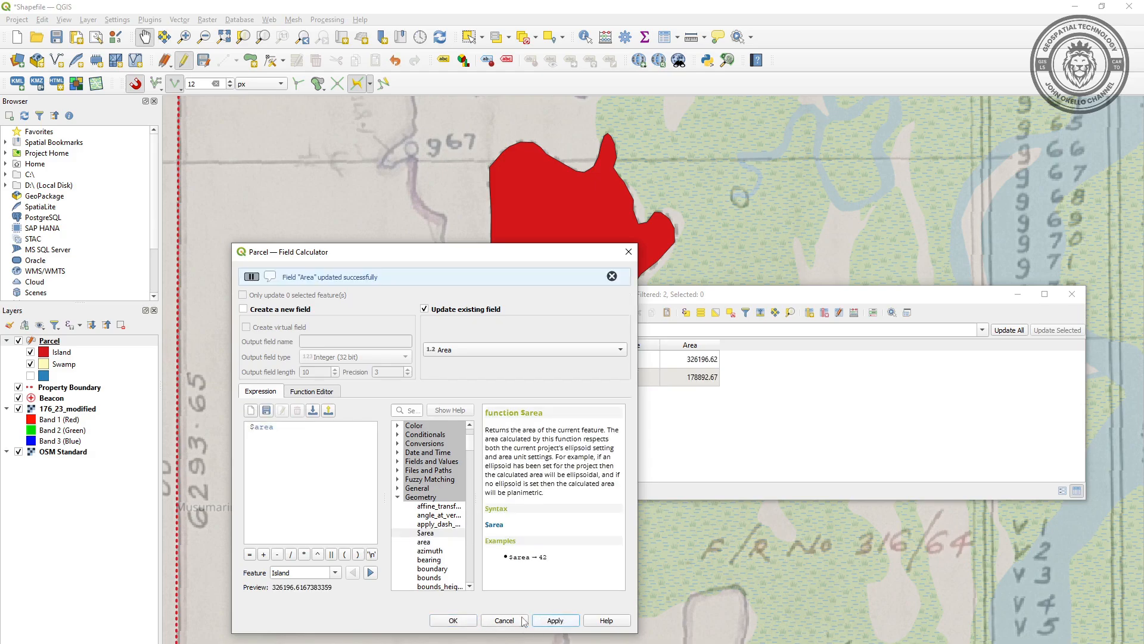
left_click(464, 620)
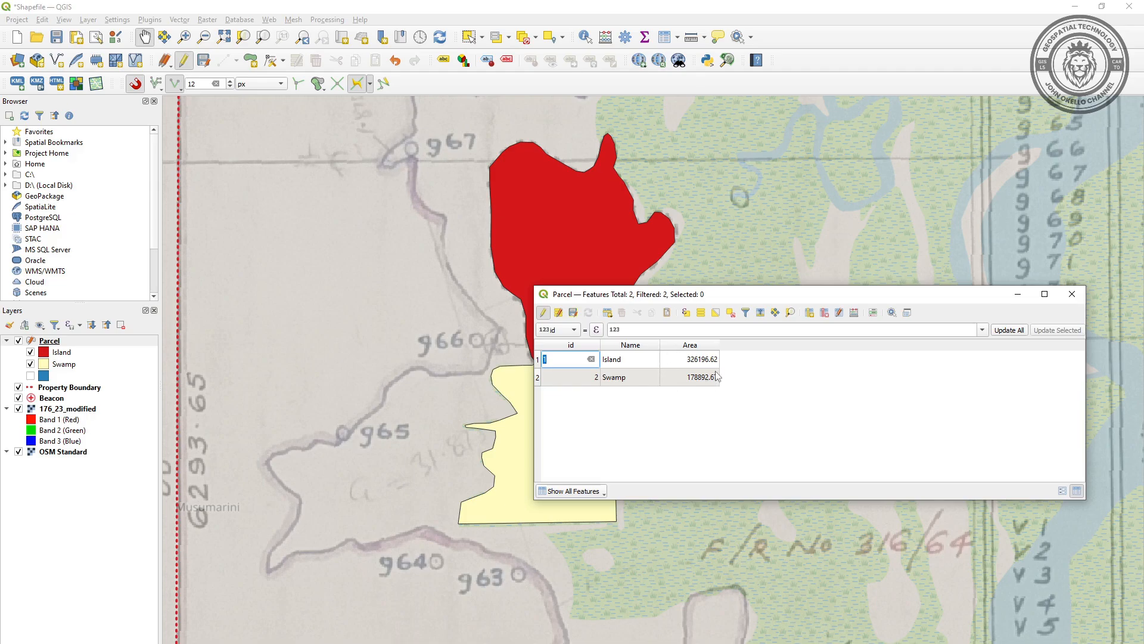
- Save the Parcel table edits, end the editing session and close the attribute table
left_click(573, 313)
left_click(544, 314)
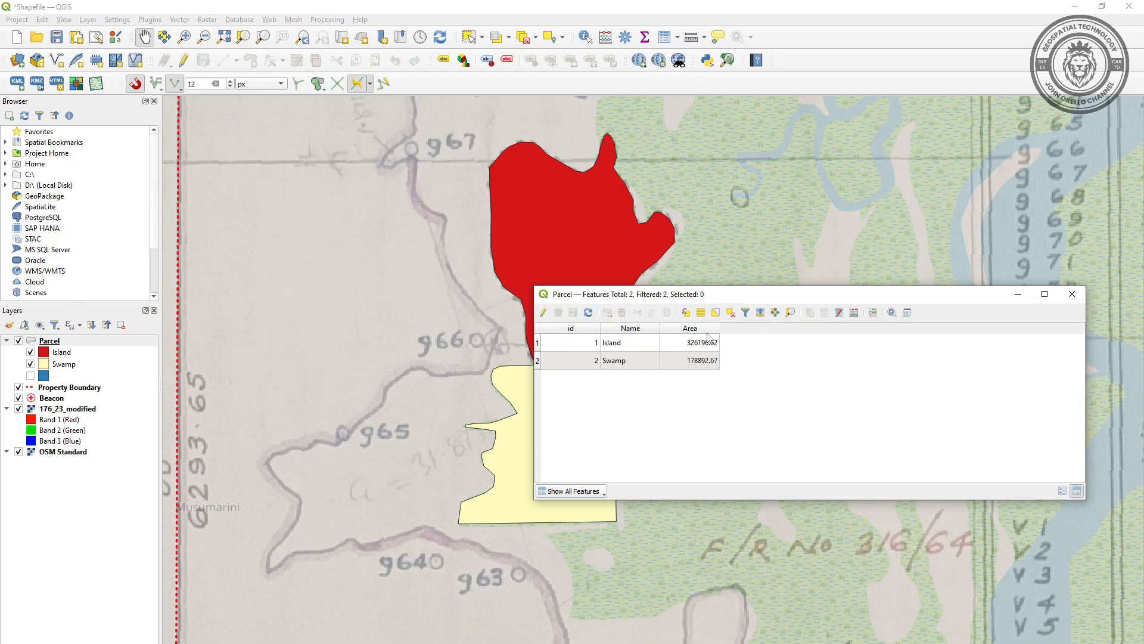
left_click(1072, 294)
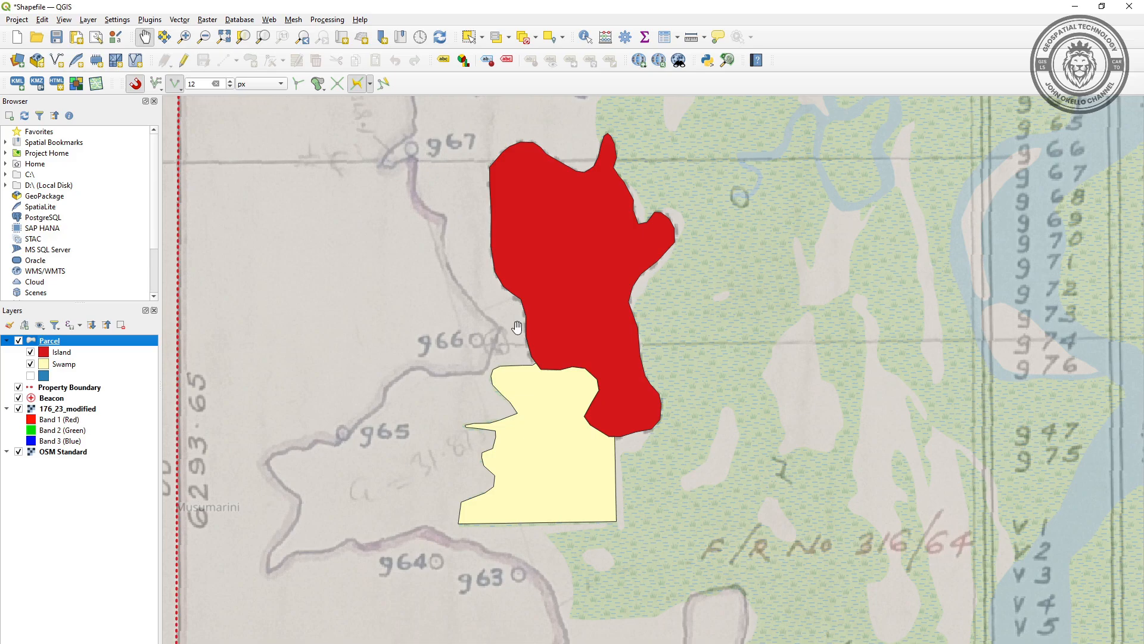
scroll(592, 363, "up", 1)
scroll(590, 373, "down", 1)
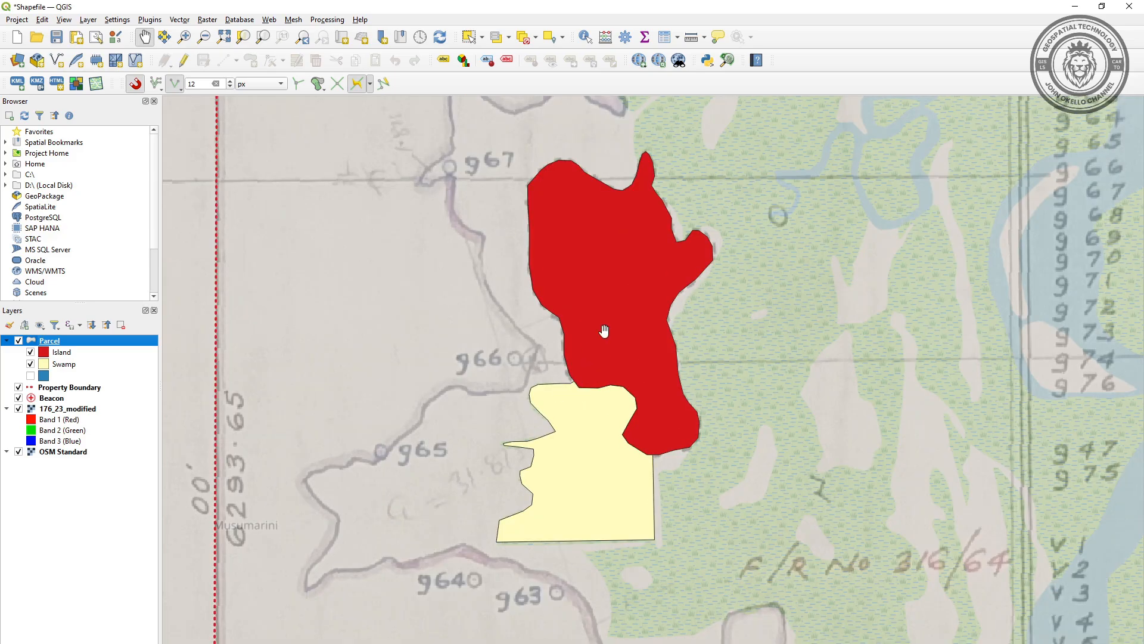
scroll(537, 298, "up", 1)
scroll(552, 328, "down", 1)
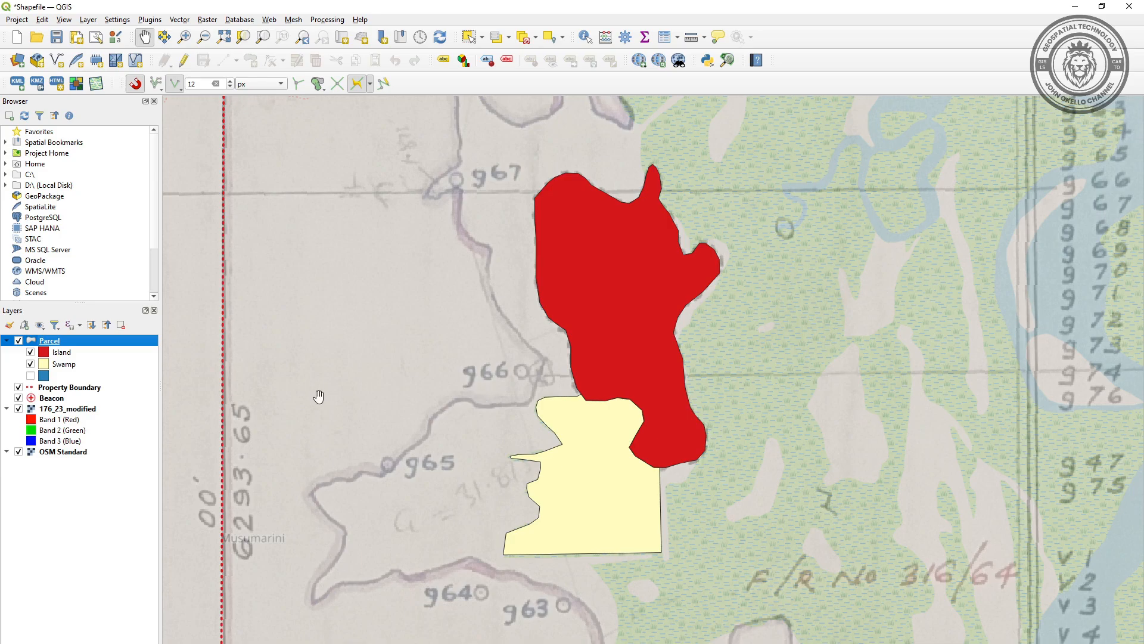
left_click(60, 388)
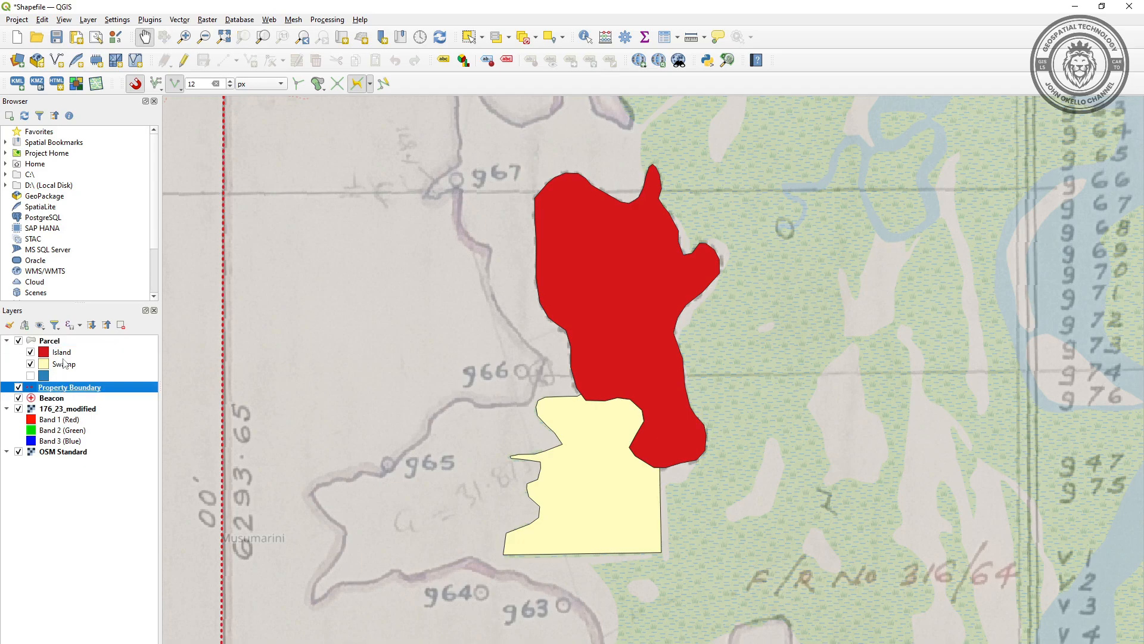
- Enable Single Labels in the Parcel layer's properties, with the Name field as the label value
left_click(53, 344)
right_click(53, 343)
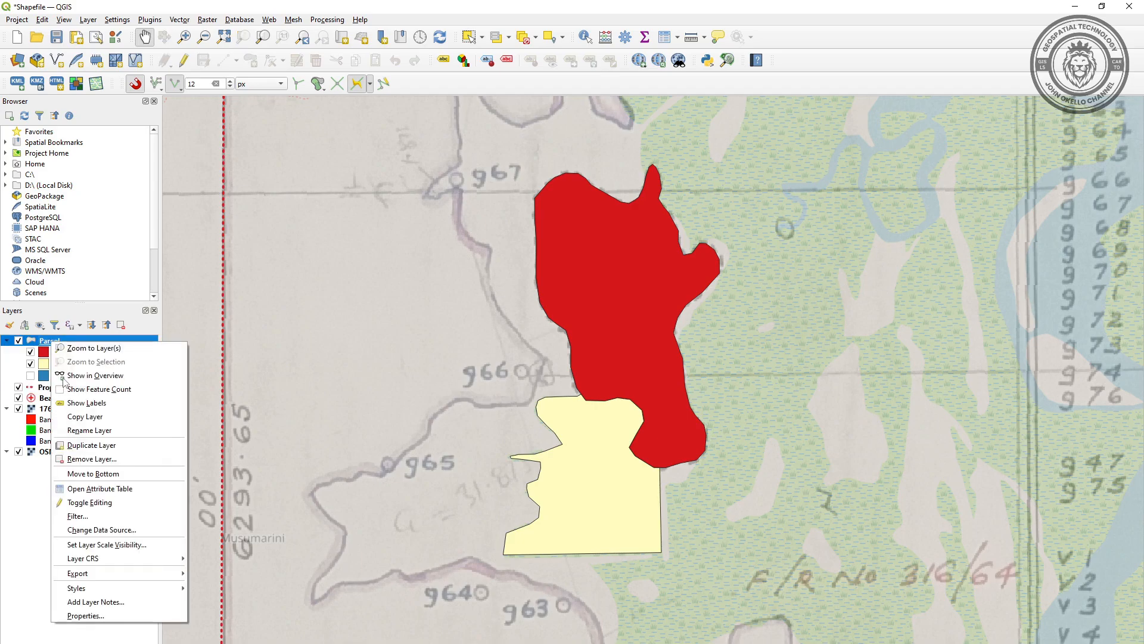
left_click(75, 614)
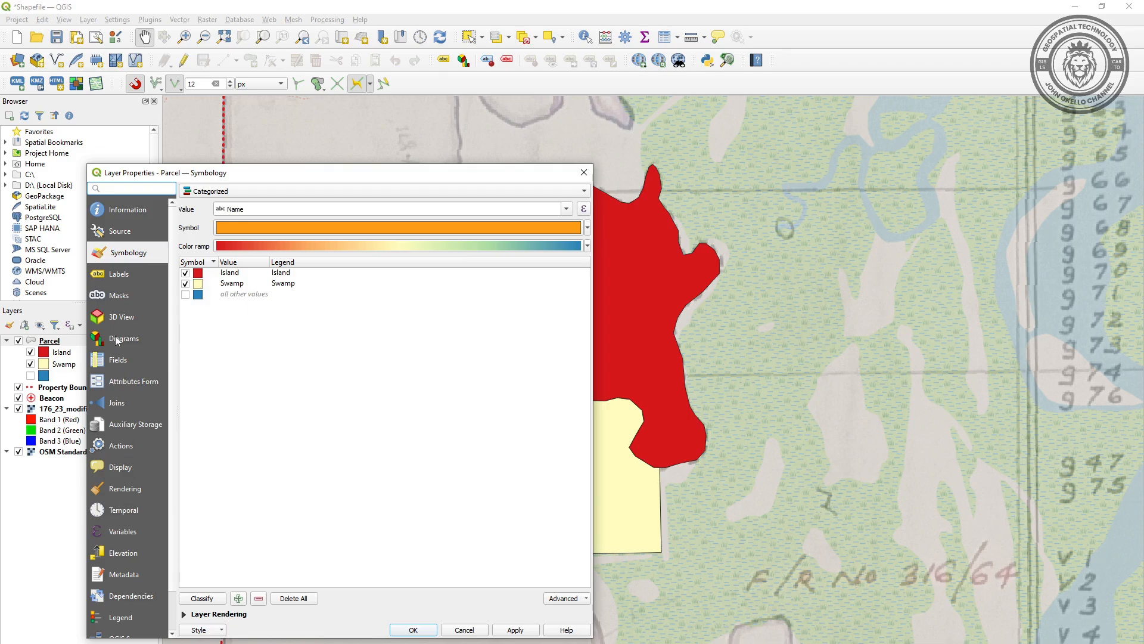
left_click(117, 277)
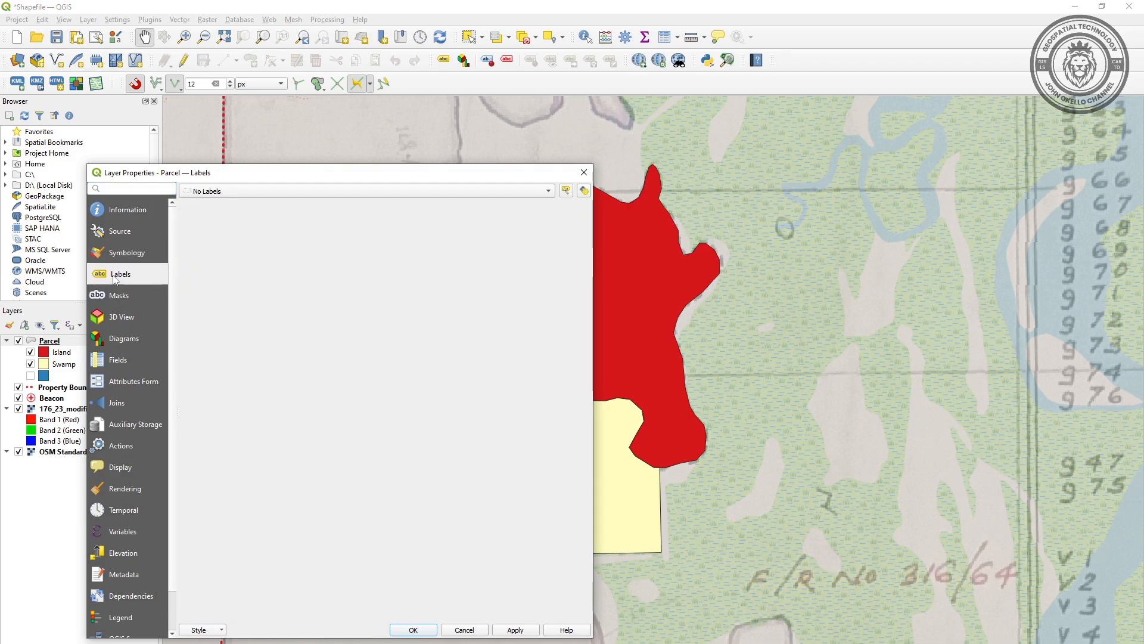
left_click(123, 253)
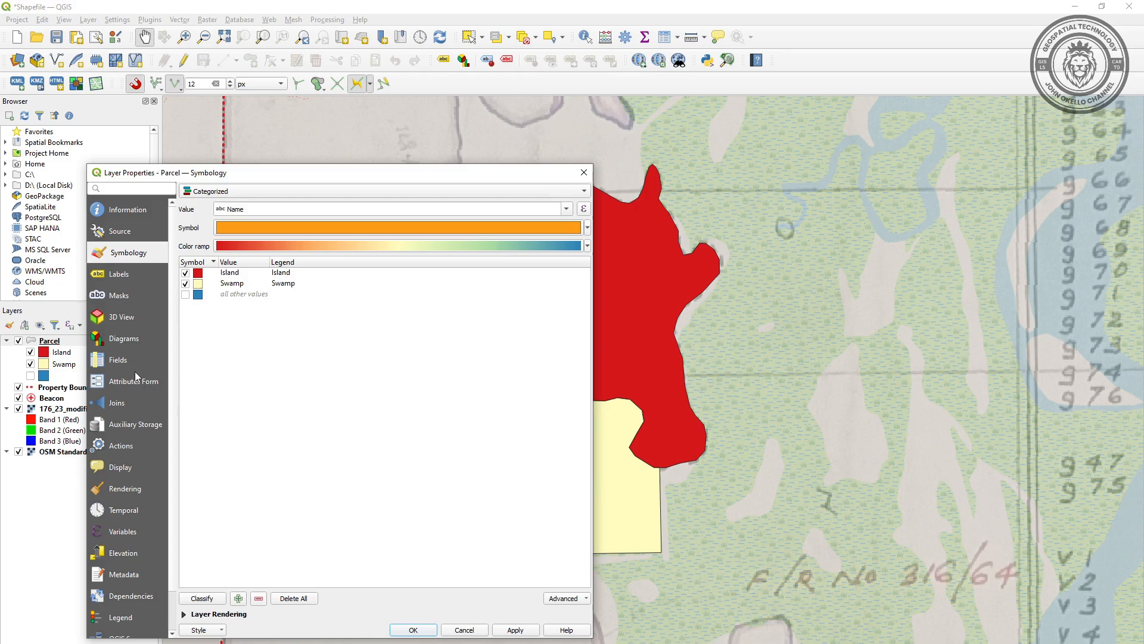
left_click(120, 276)
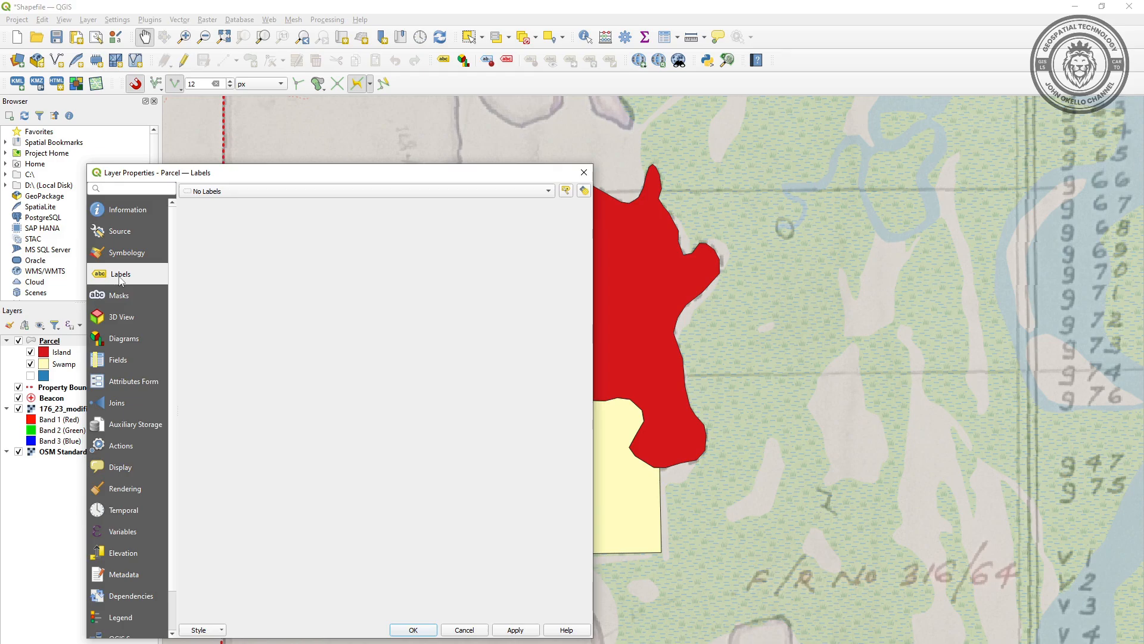
left_click(214, 192)
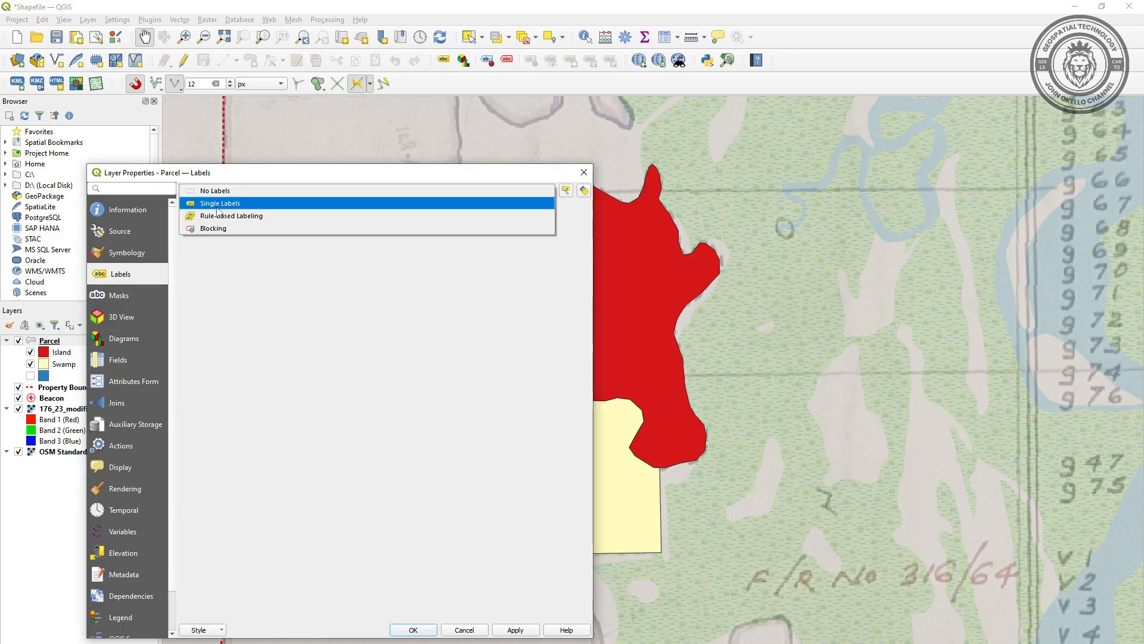
left_click(218, 203)
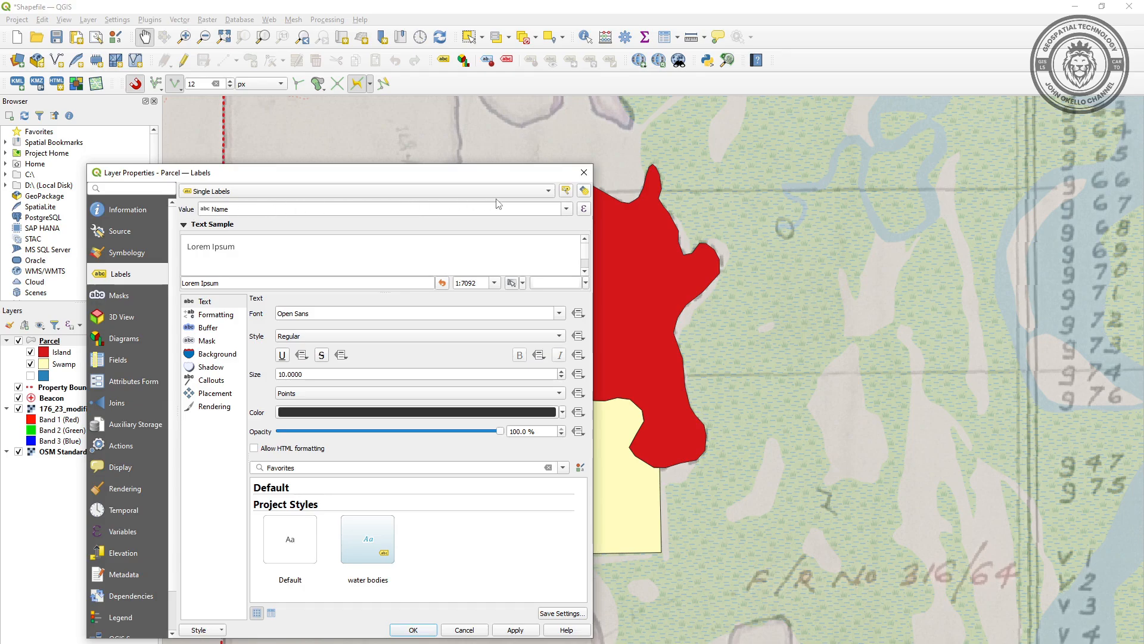
left_click(565, 210)
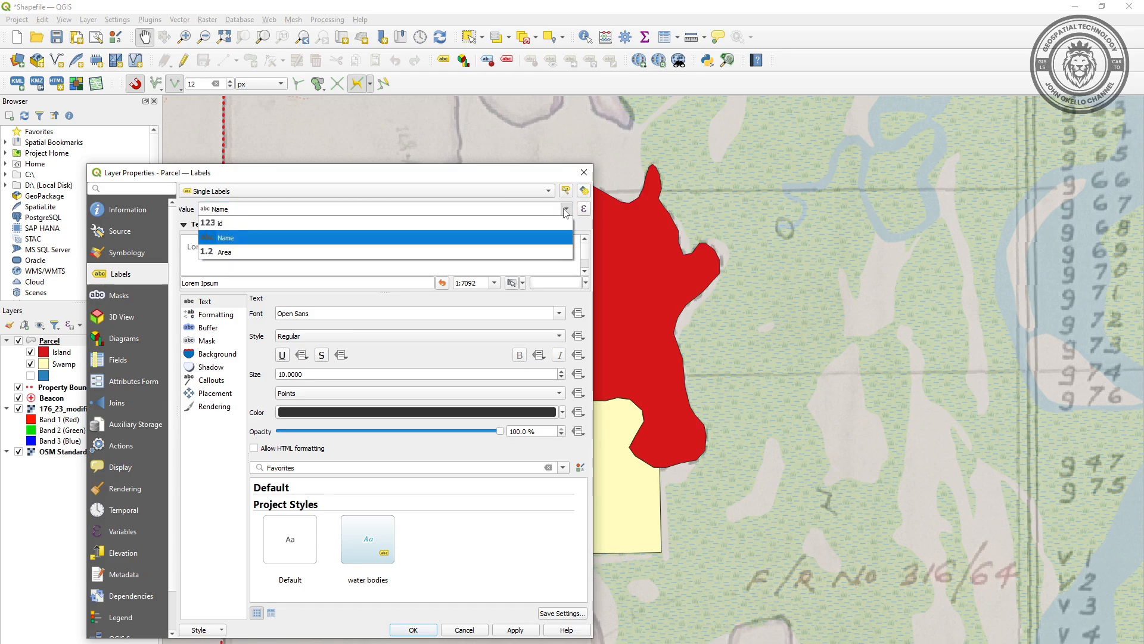
left_click(251, 241)
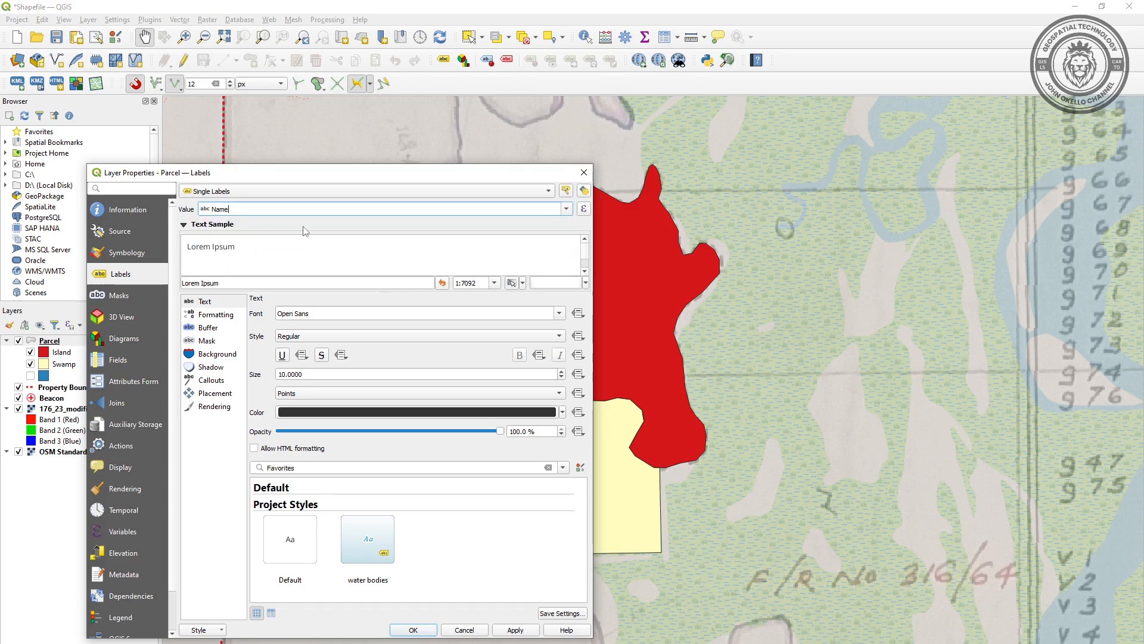
- Format the Parcel label text as Times New Roman, Bold, size 15 points, keeping the default text color
left_click(212, 303)
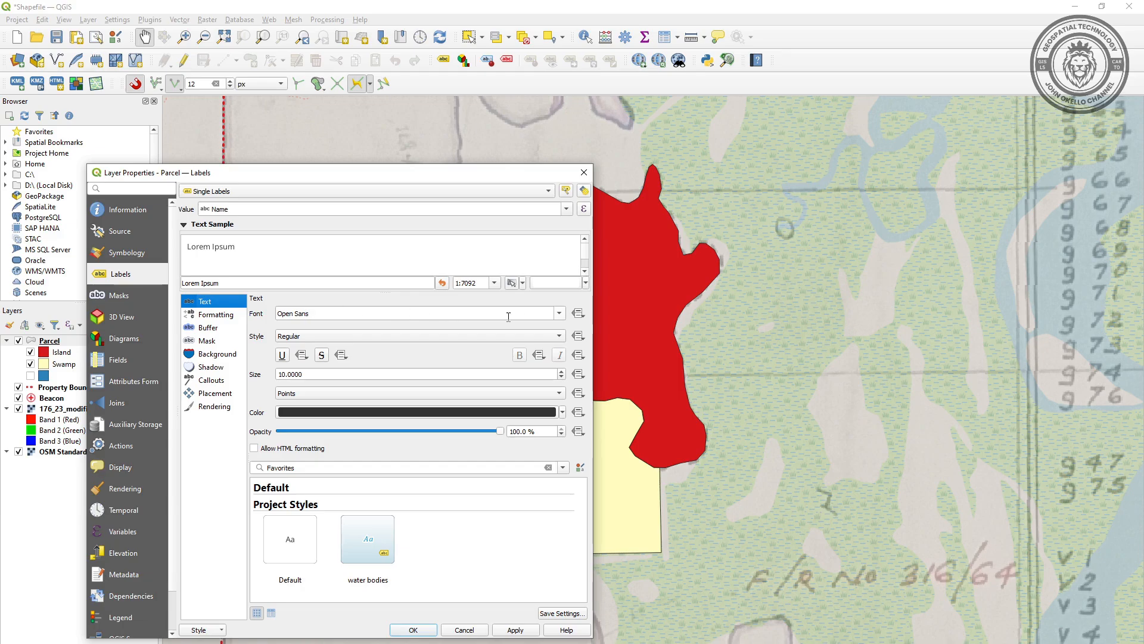
left_click(559, 313)
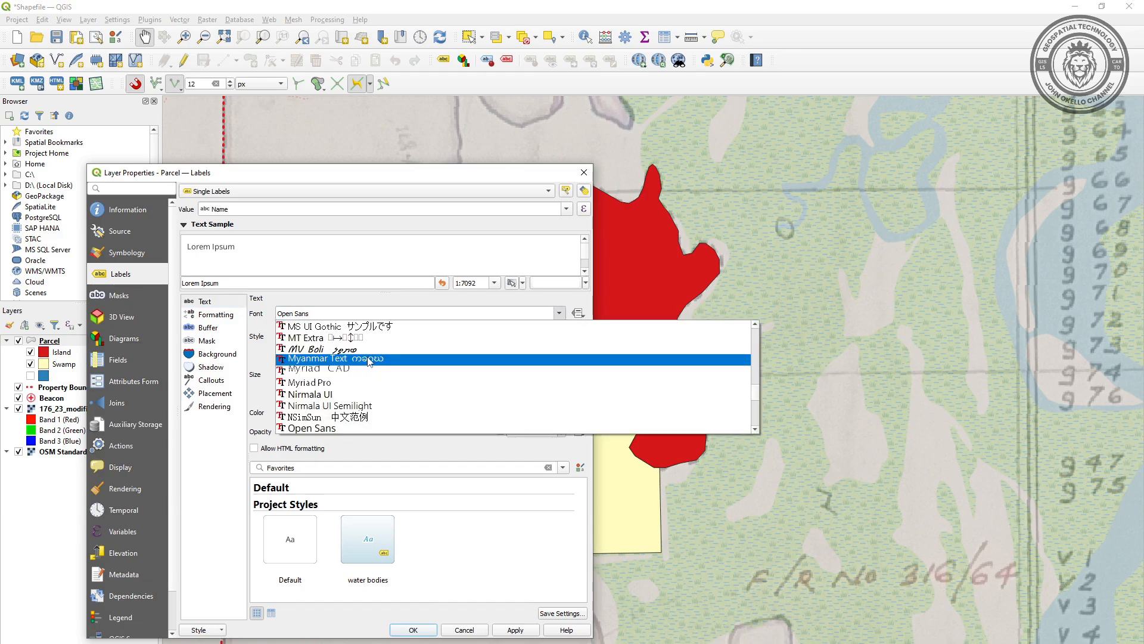
key("t")
scroll(357, 376, "down", 2)
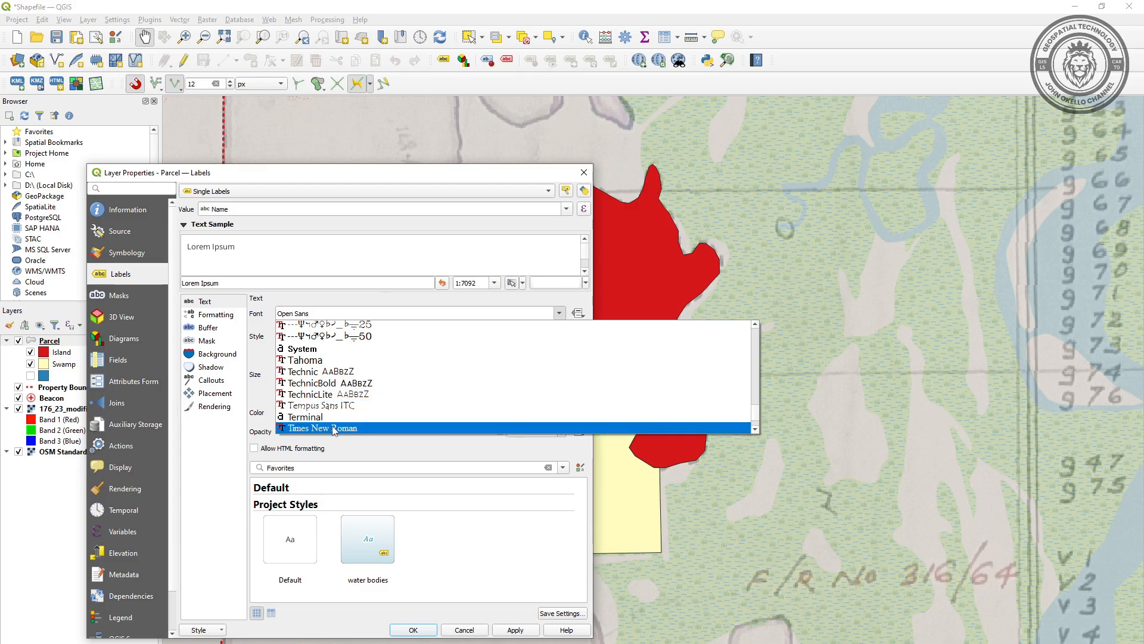
left_click(334, 428)
left_click(352, 337)
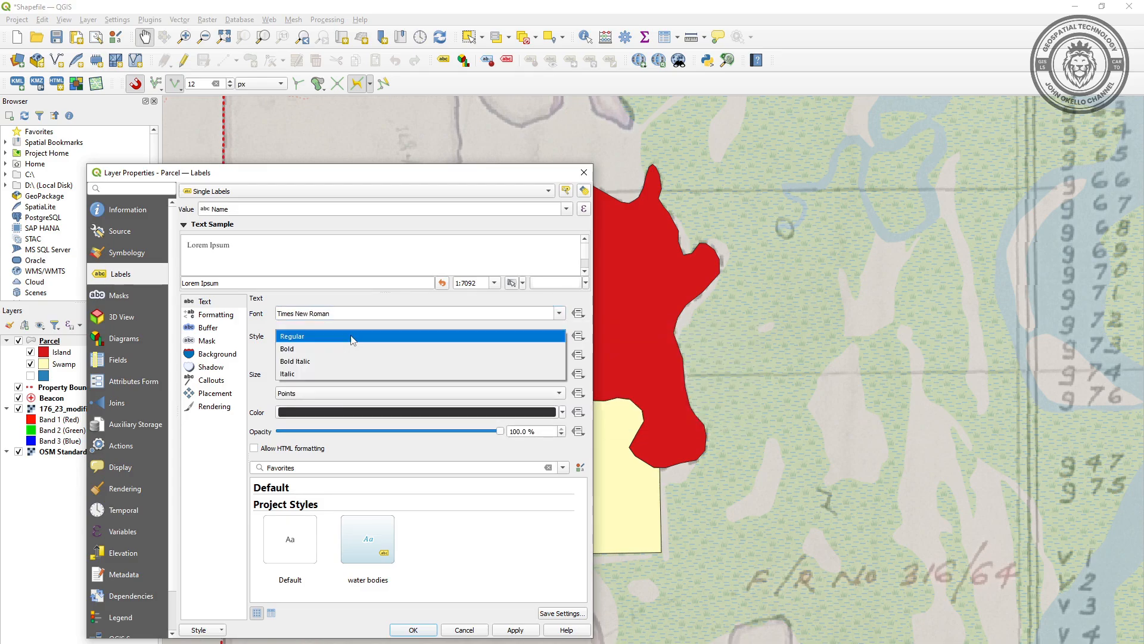
left_click(314, 350)
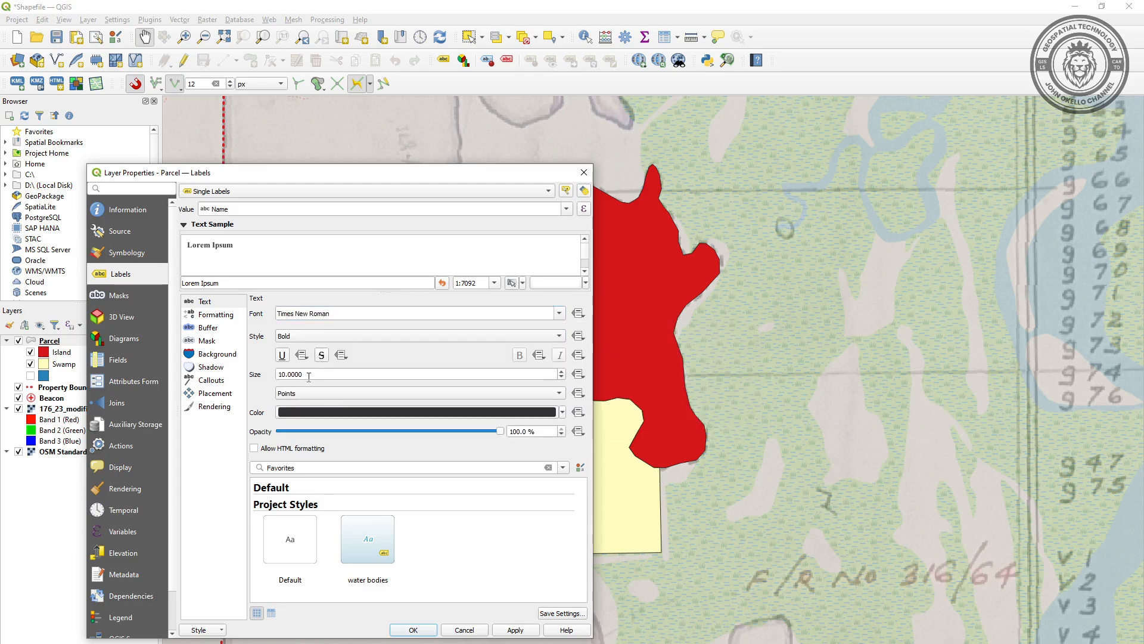
left_click_drag(309, 377, 277, 378)
type("15")
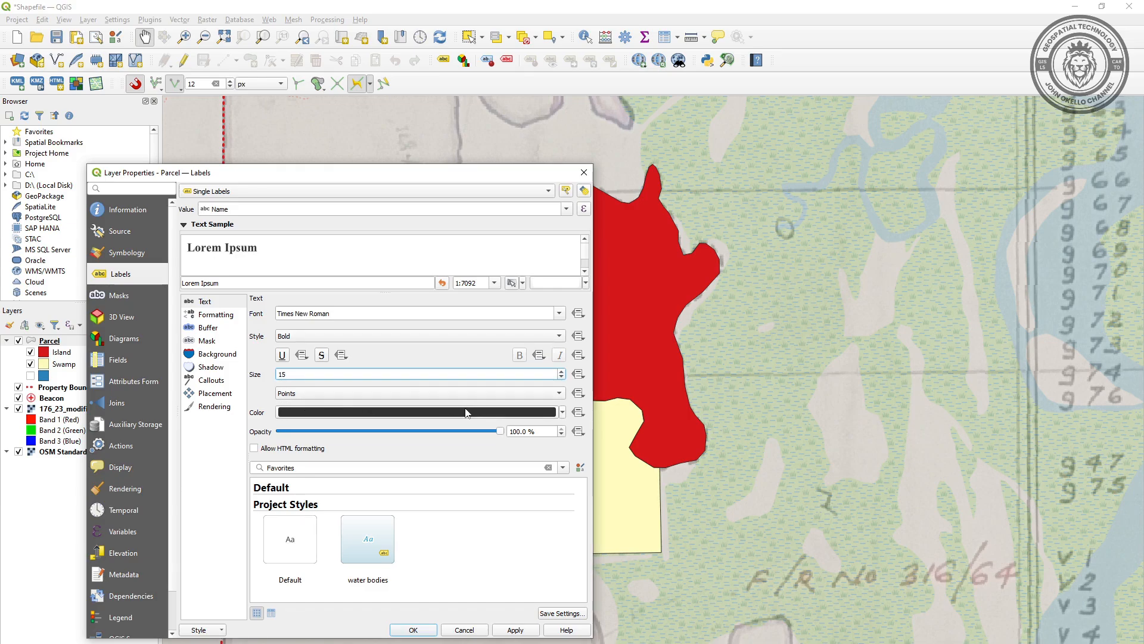
left_click(549, 413)
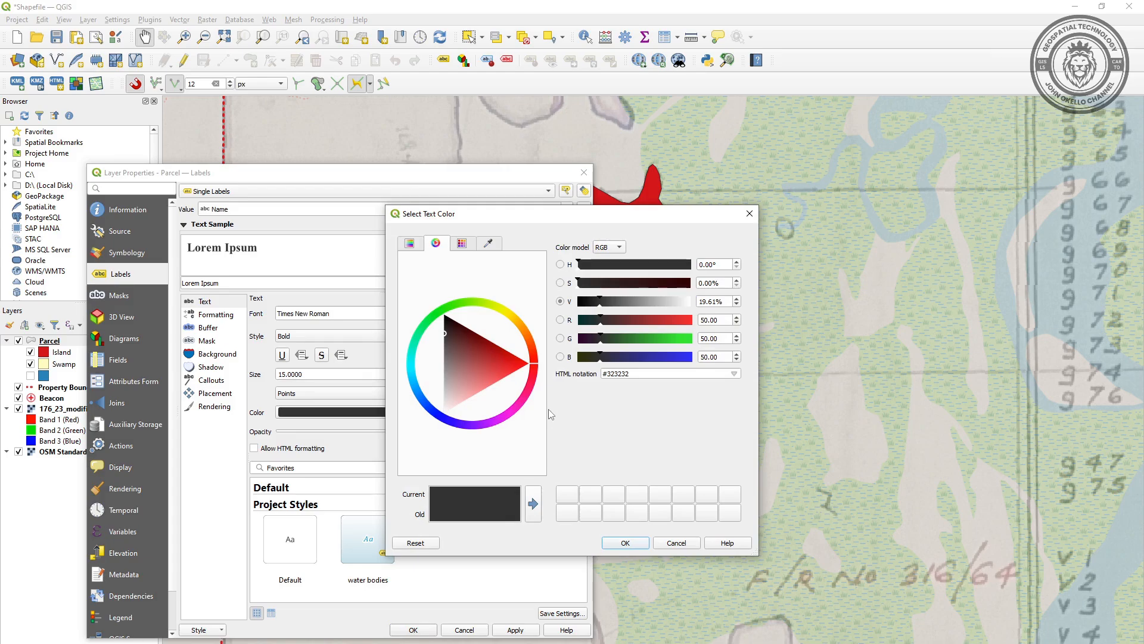
left_click(674, 542)
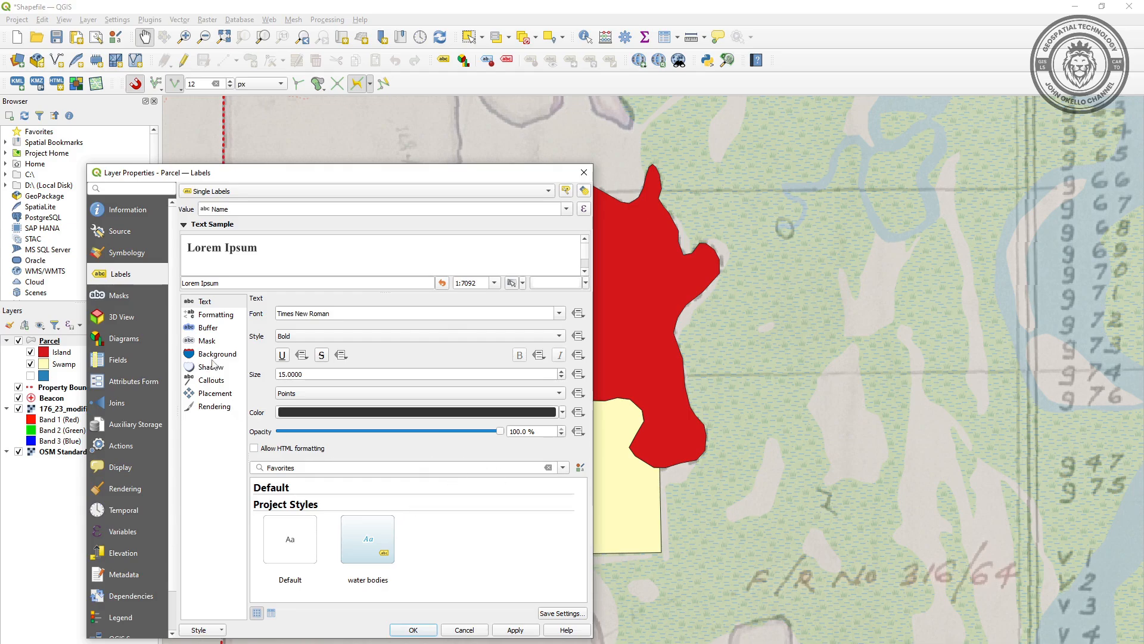
- Enable the label mask for the Parcel labels, using the Round pen join style
left_click(207, 342)
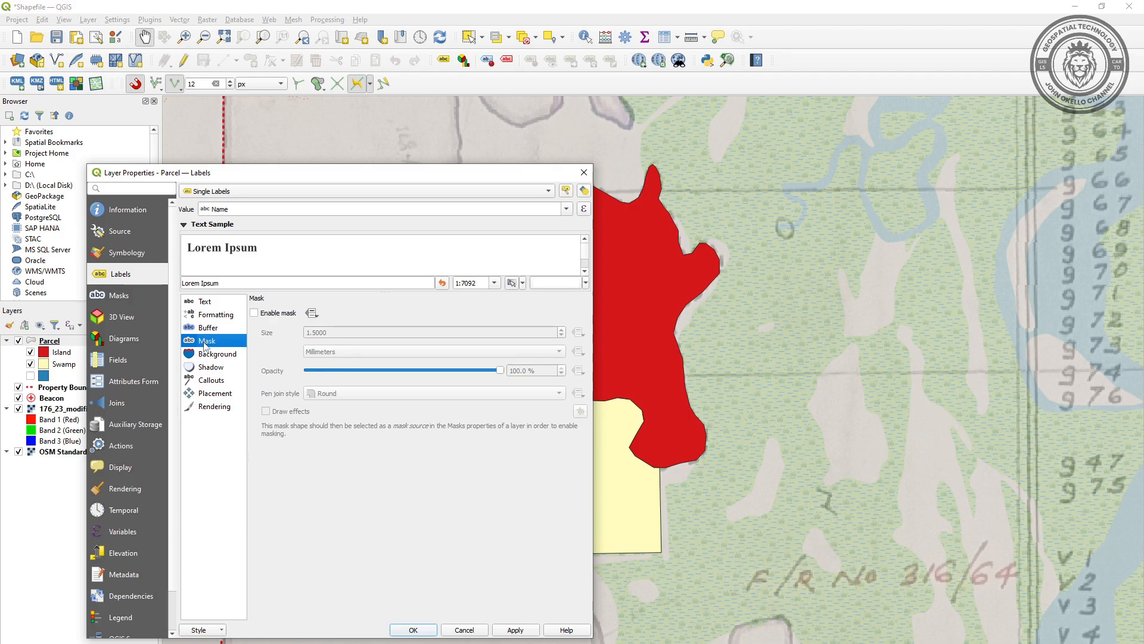
left_click(254, 313)
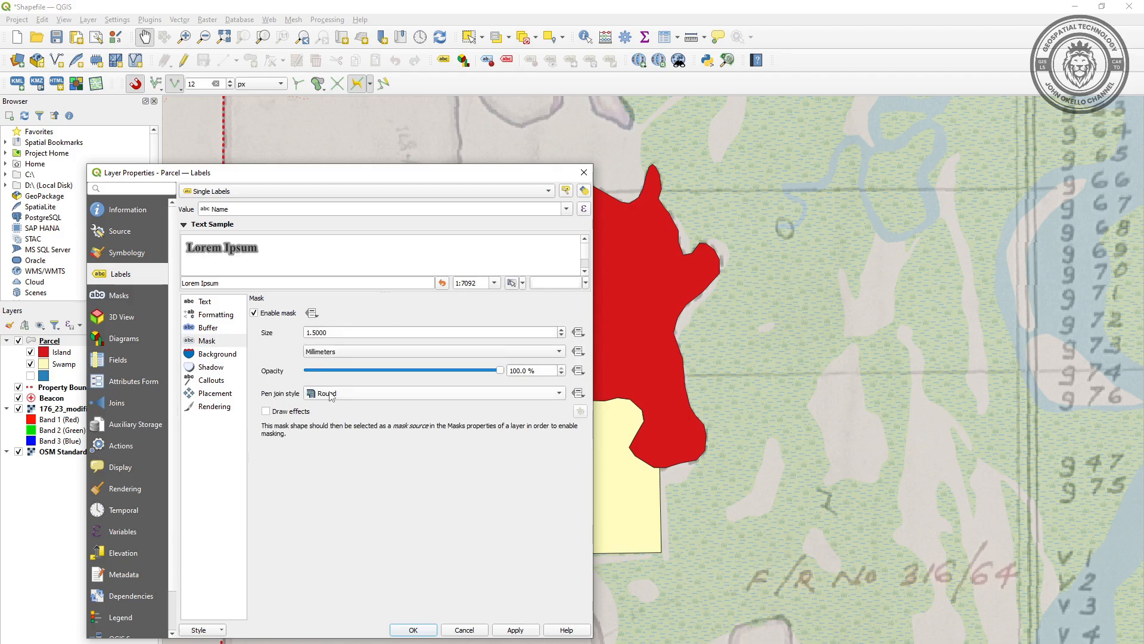
left_click(330, 400)
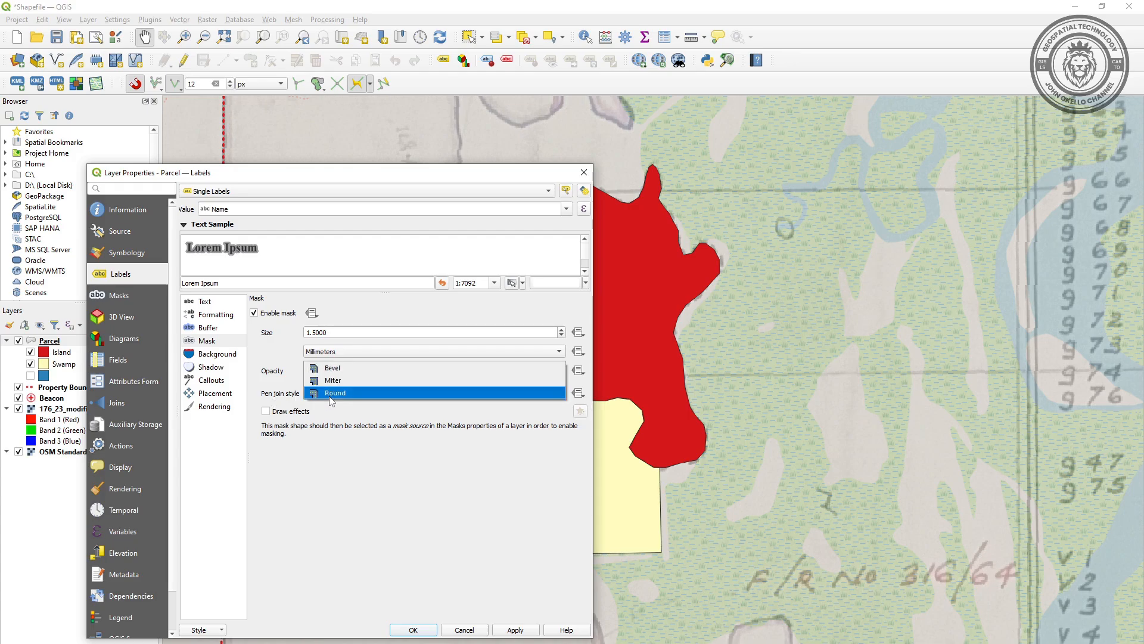
left_click(330, 398)
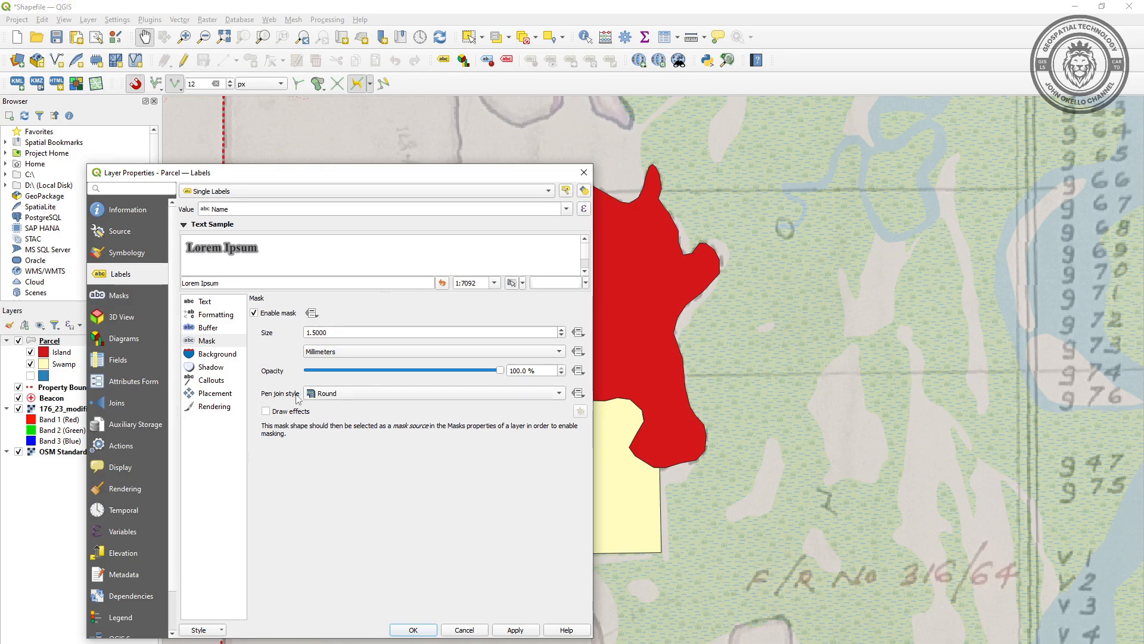
- Try to mark the Swamp symbol layer as masked, apply the Parcel layer properties and inspect the labels on the map
left_click(115, 296)
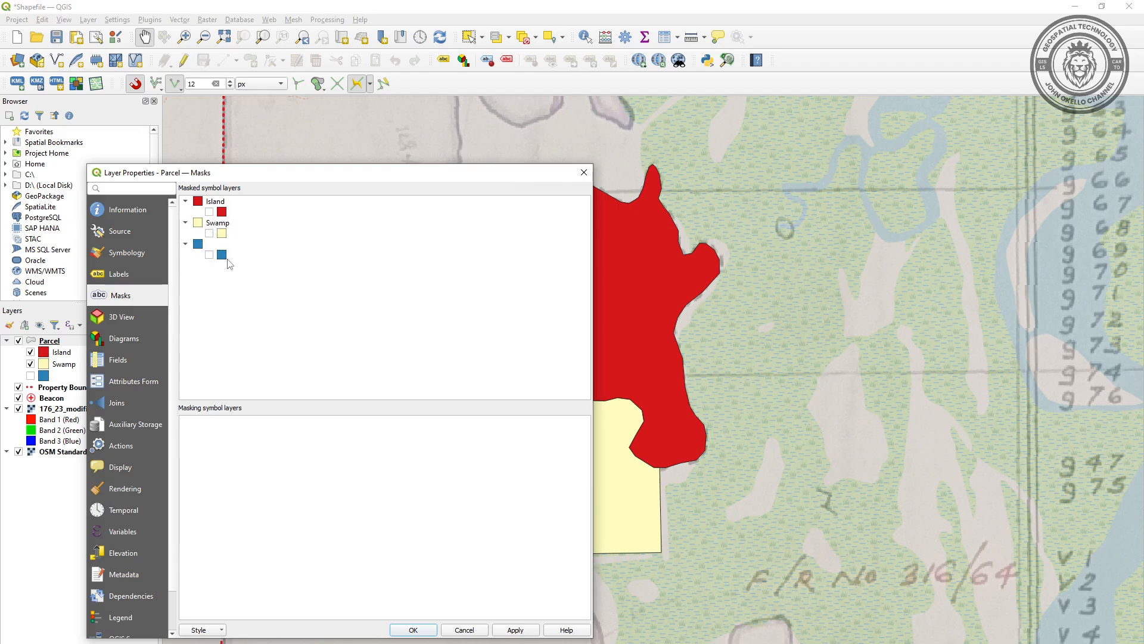
left_click(210, 233)
left_click(515, 630)
left_click(413, 630)
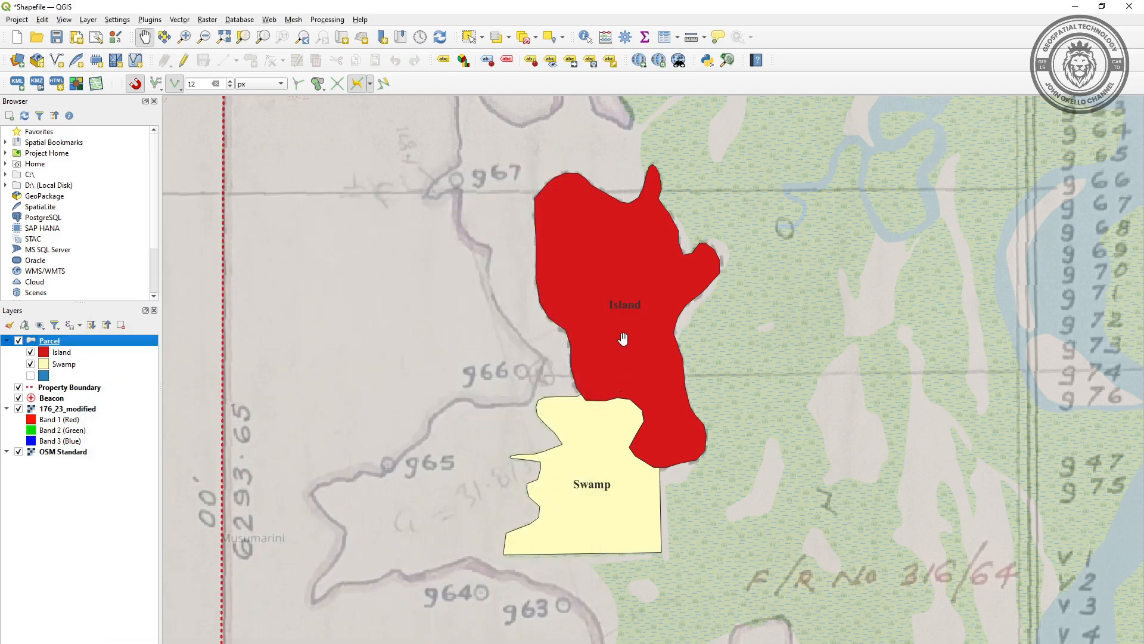
scroll(623, 296, "up", 1)
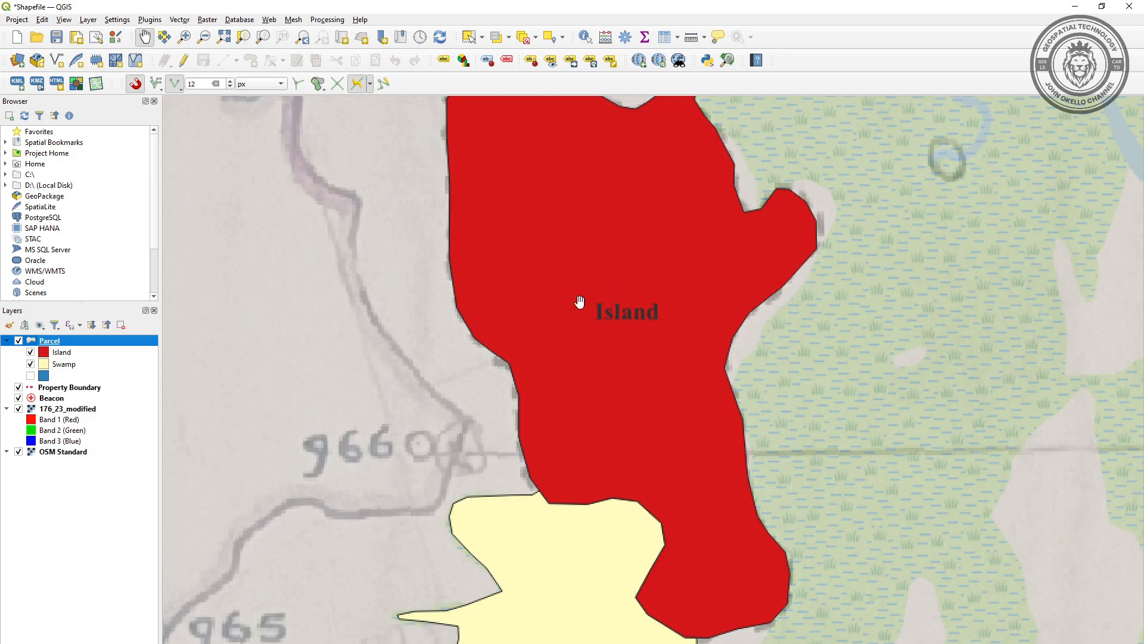
scroll(580, 301, "down", 1)
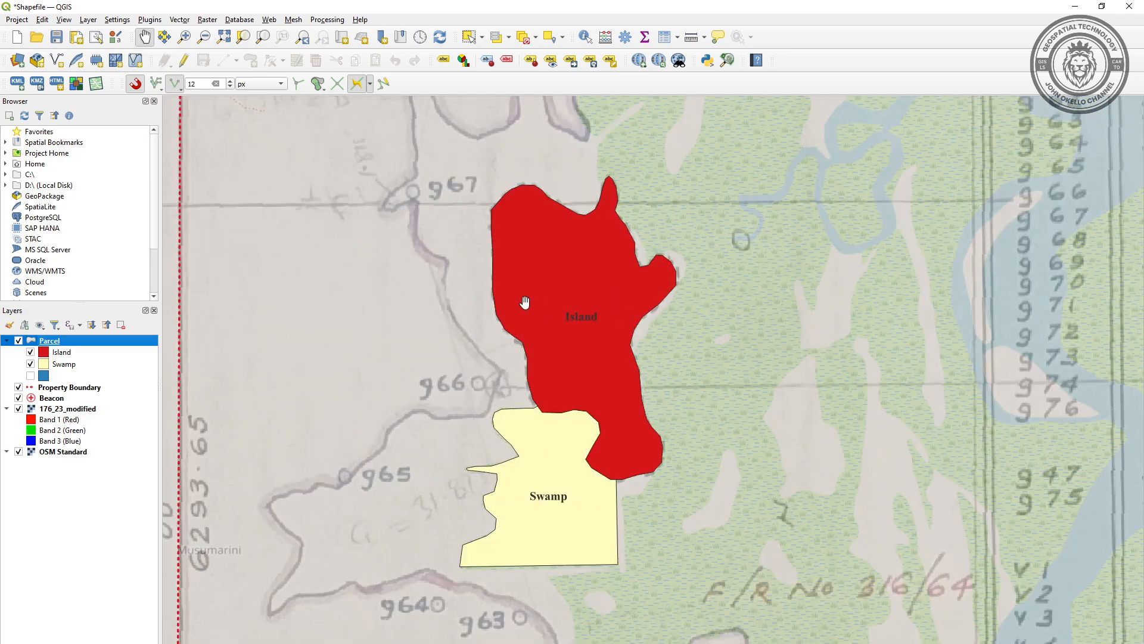
- Set the Parcel label text size to 20 points in the layer properties and apply it
right_click(55, 345)
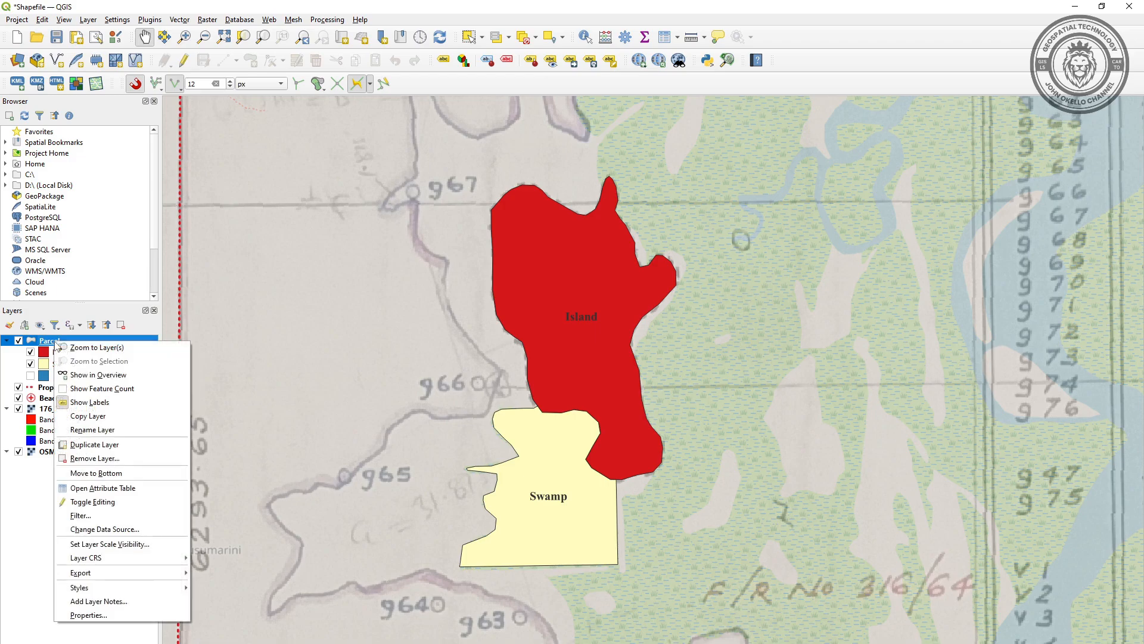
left_click(89, 615)
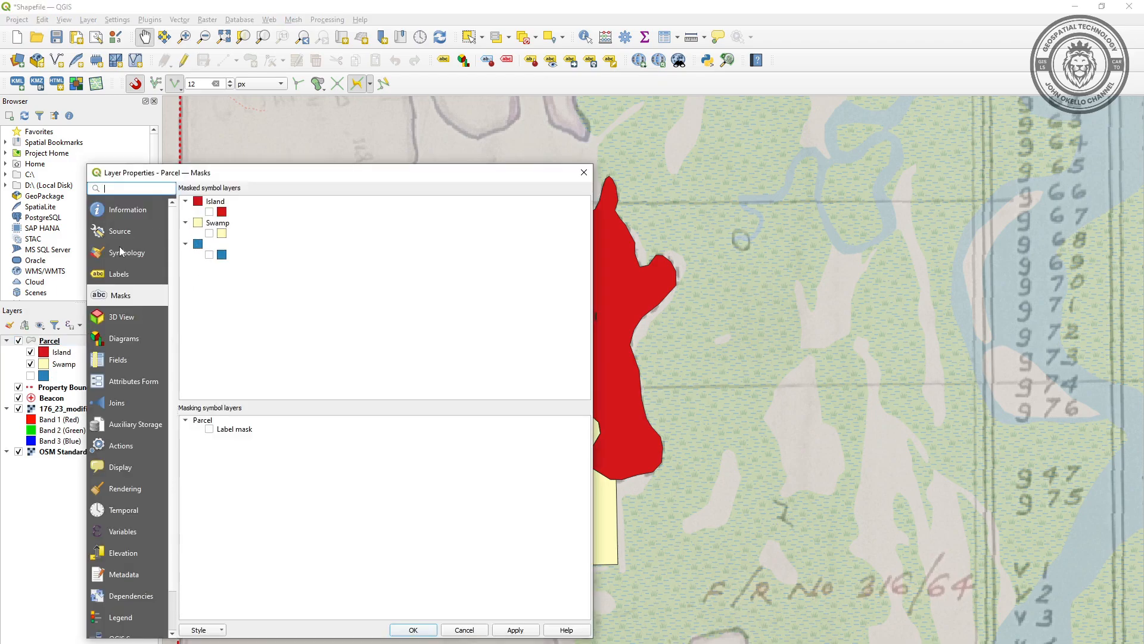
left_click(125, 269)
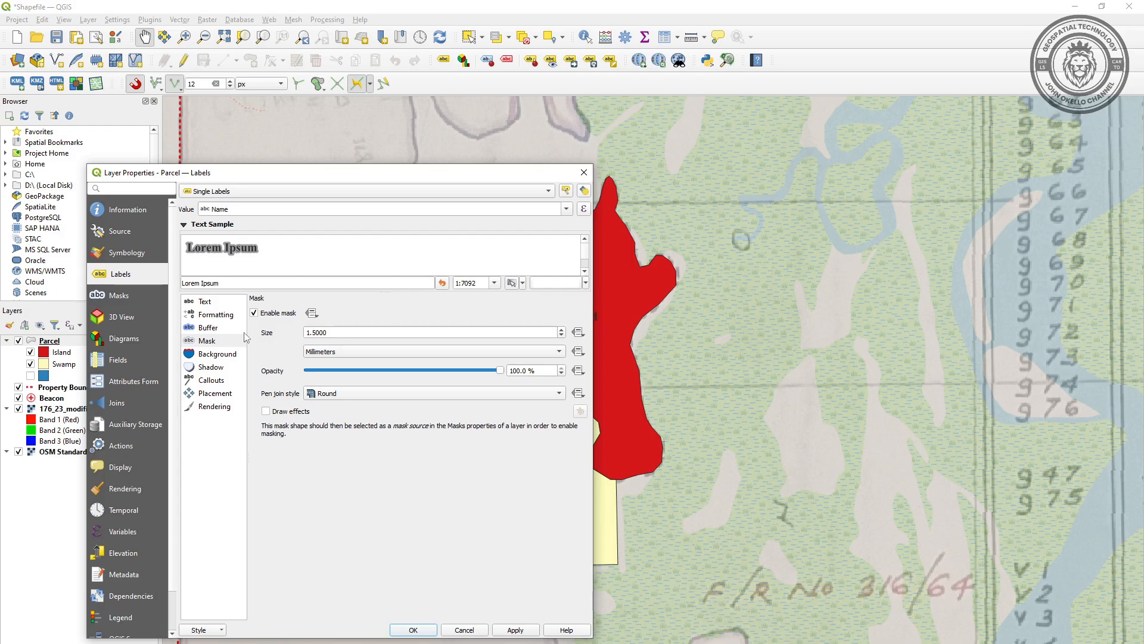
left_click(208, 302)
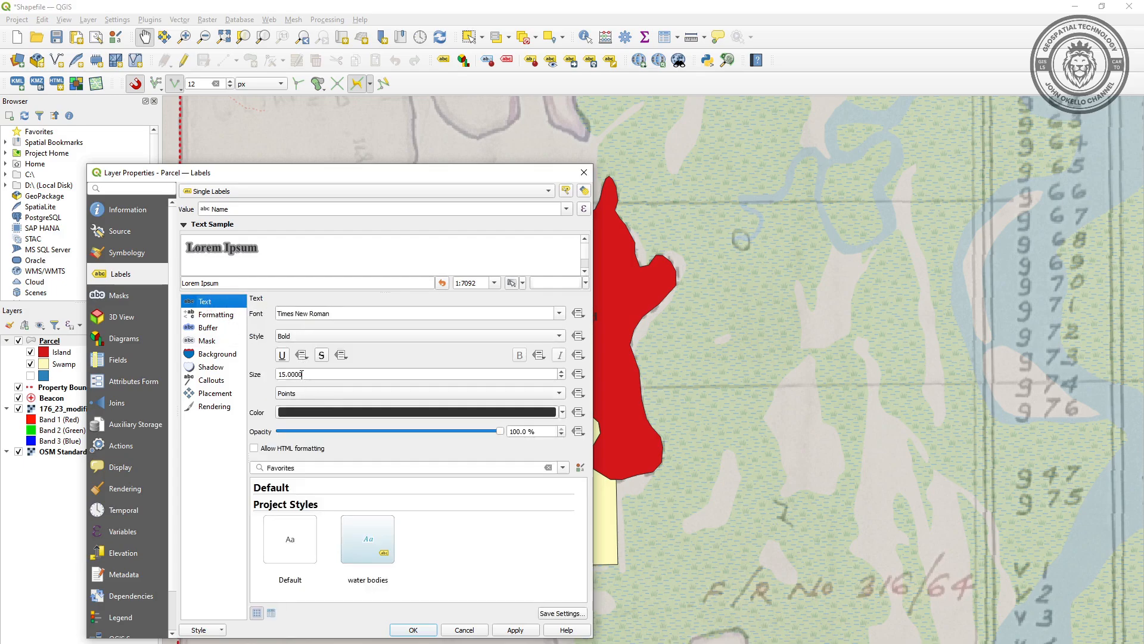
left_click_drag(303, 374, 280, 373)
type("20")
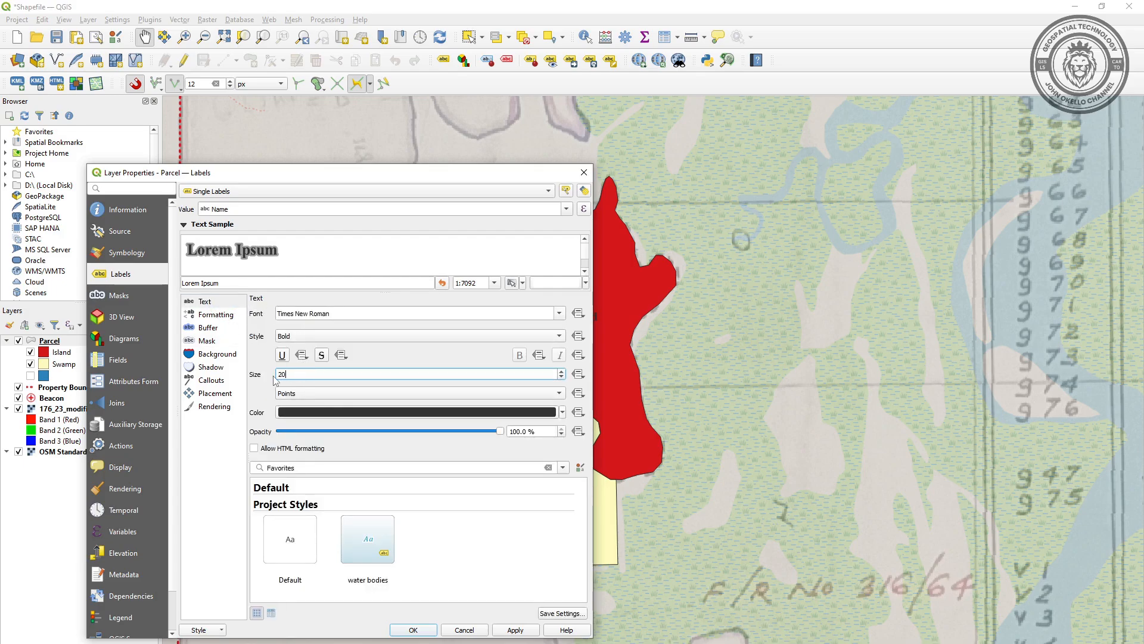
left_click(515, 629)
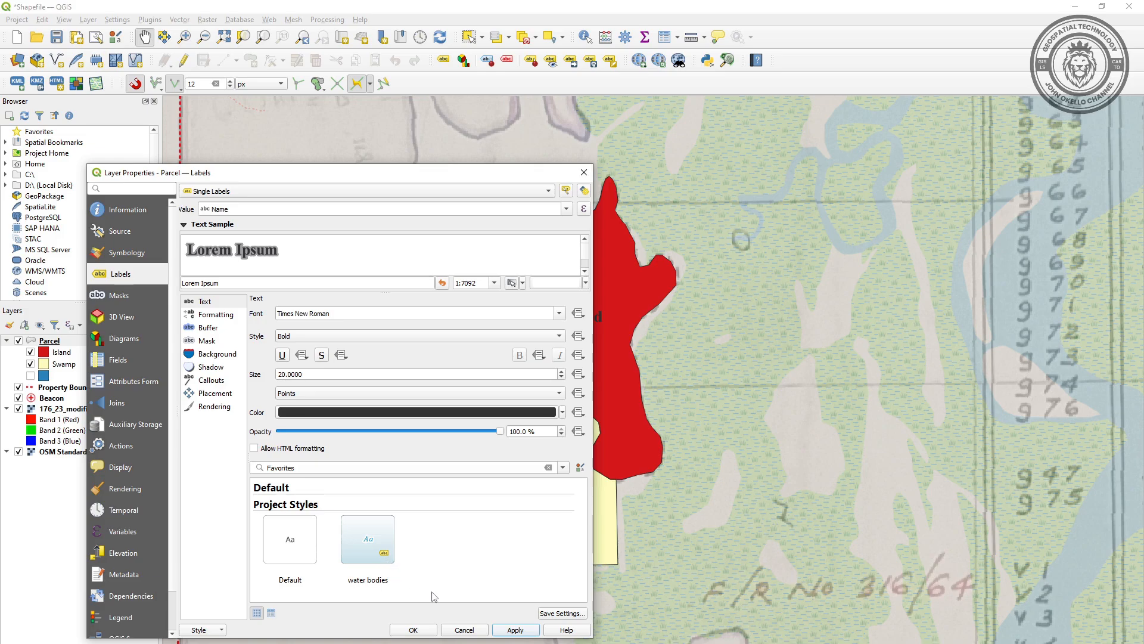
left_click(413, 630)
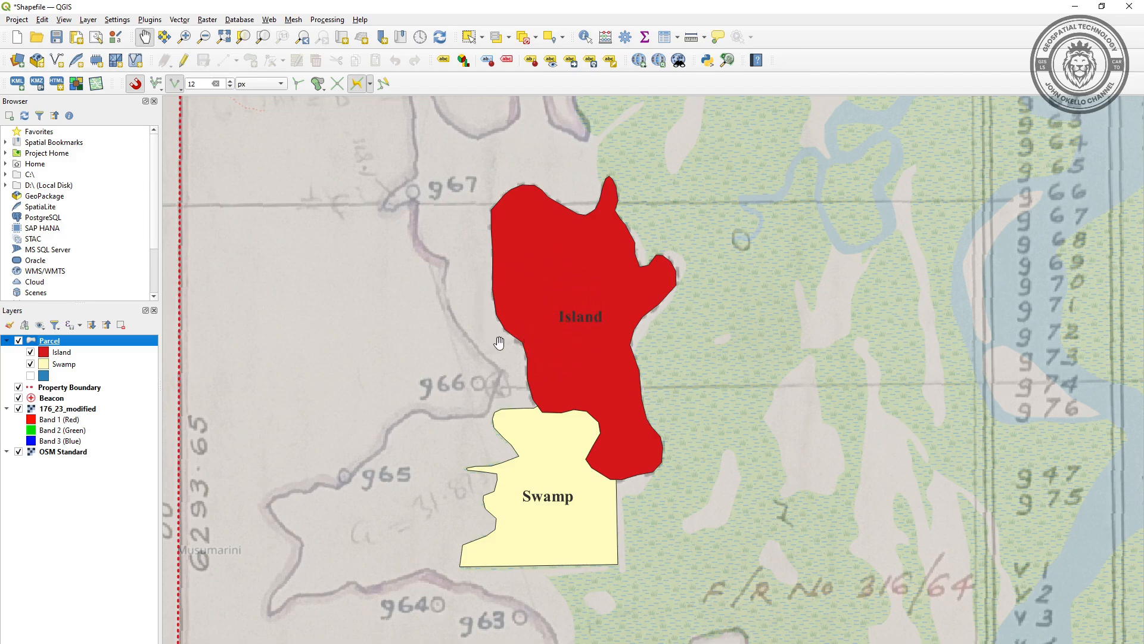
- Save the project with the labelled parcels
mouse_move(563, 312)
left_mouse_down()
mouse_move(576, 342)
mouse_move(602, 354)
mouse_move(597, 327)
mouse_move(553, 323)
left_mouse_up()
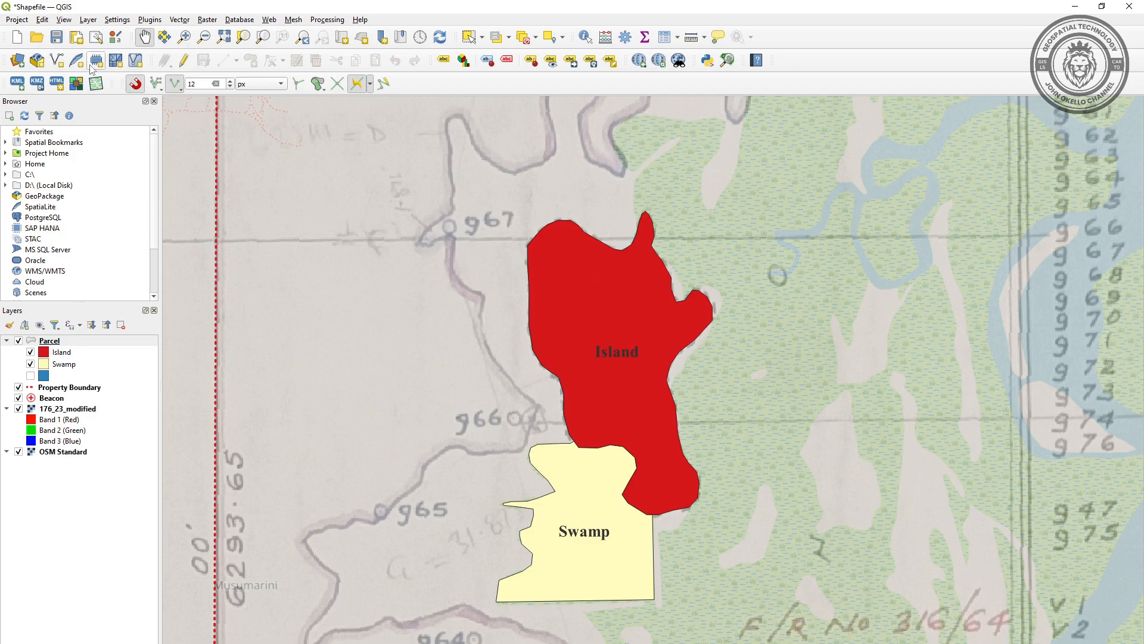
left_click(57, 37)
left_click(1075, 7)
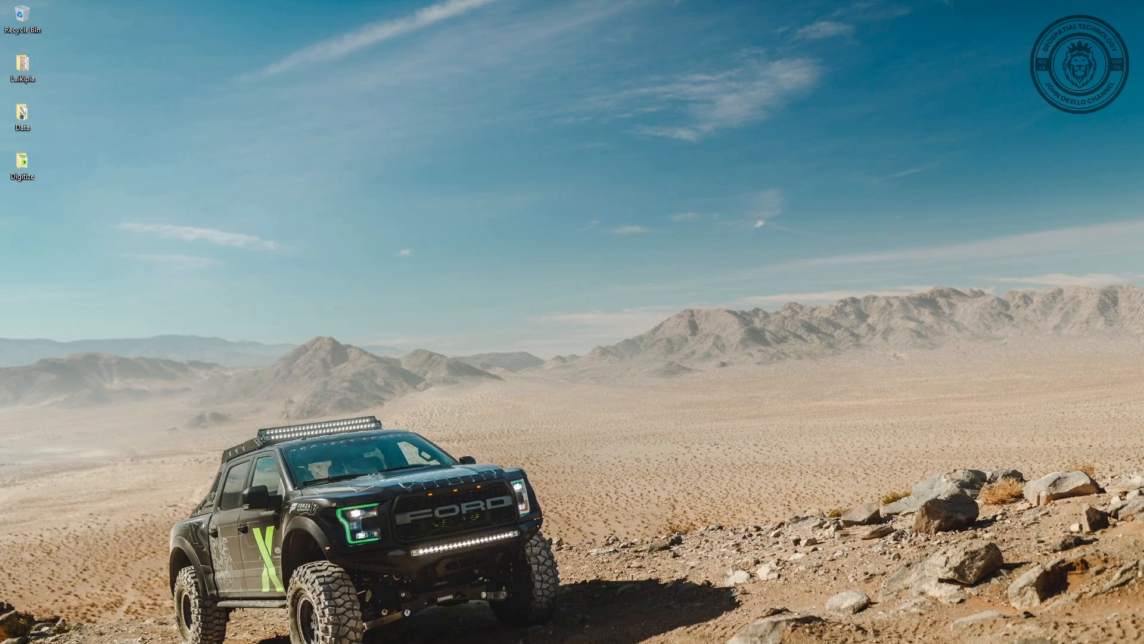
left_click(1013, 642)
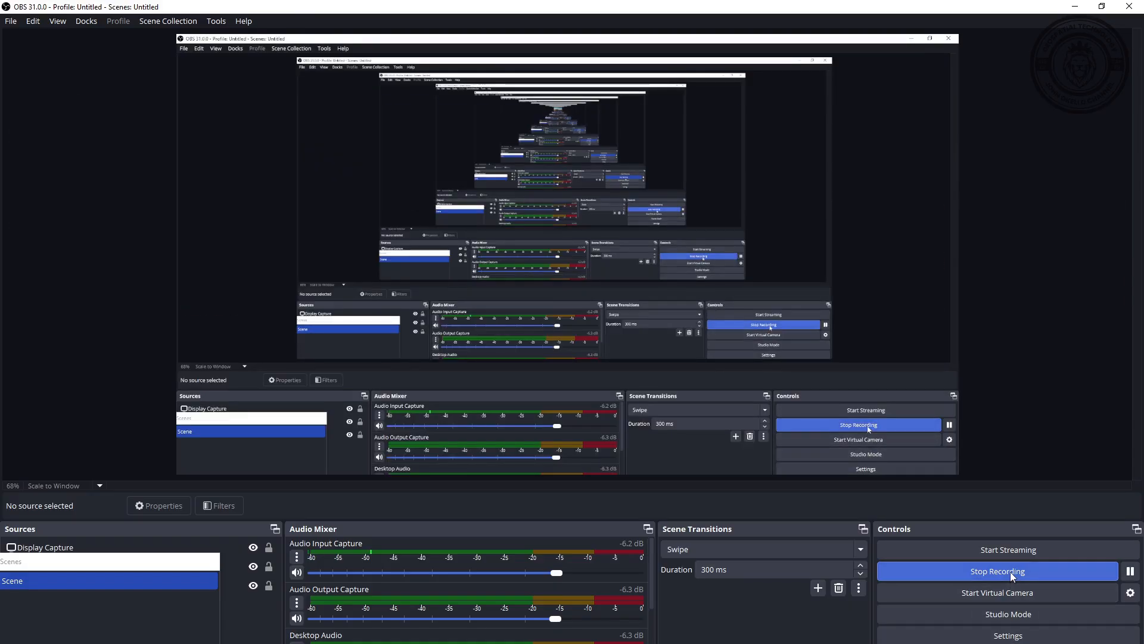